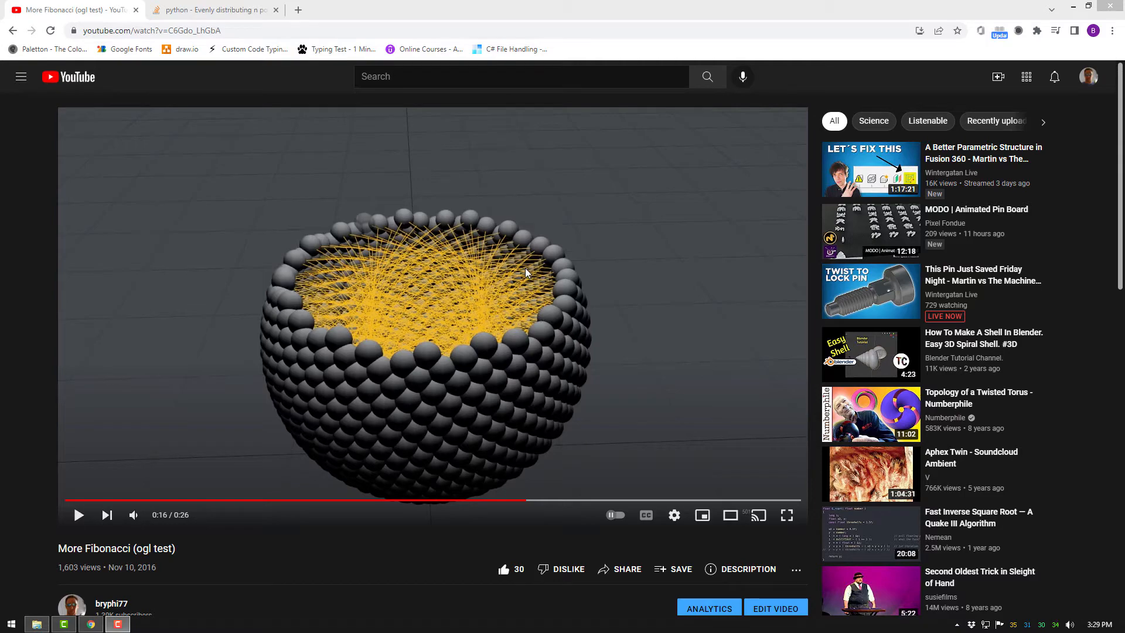
- Examine the Python fibonacci_sphere code in the Stack Overflow answer on evenly distributing points on a sphere
{"action": "left_click", "coordinate": [234, 11]}
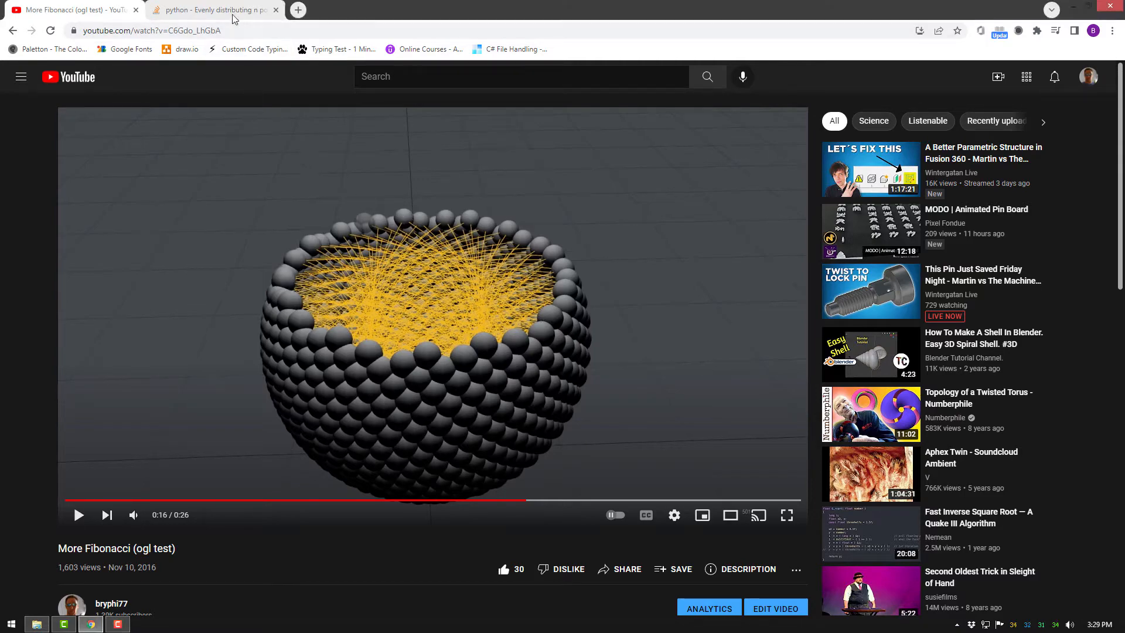
{"action": "scroll", "coordinate": [562, 346], "scroll_direction": "down", "scroll_amount": 11}
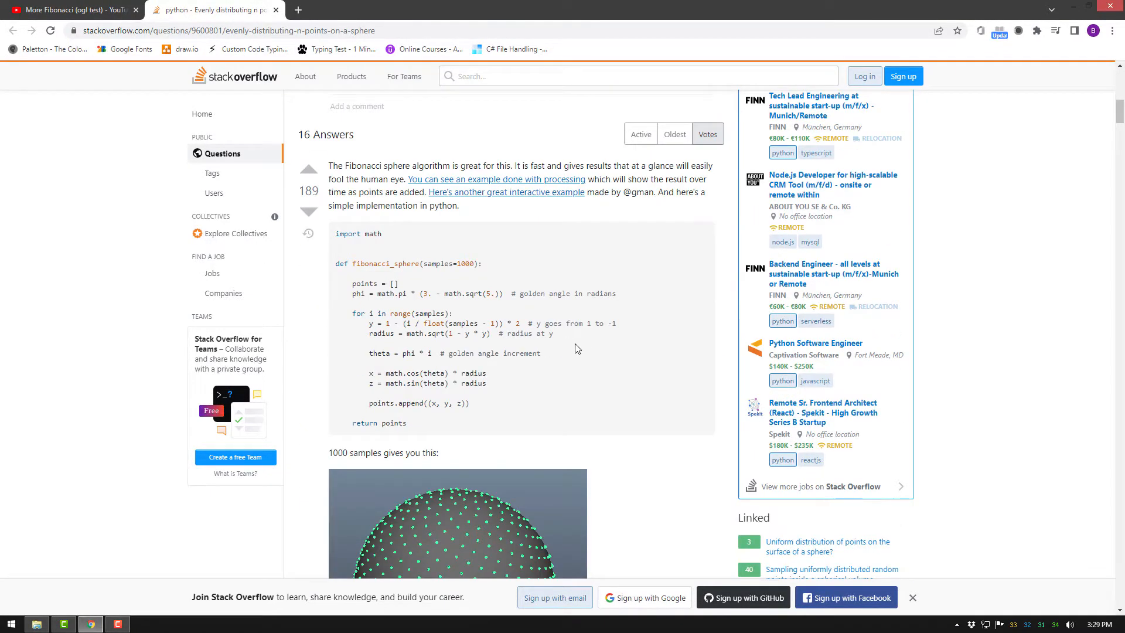
{"action": "scroll", "coordinate": [578, 340], "scroll_direction": "down", "scroll_amount": 1}
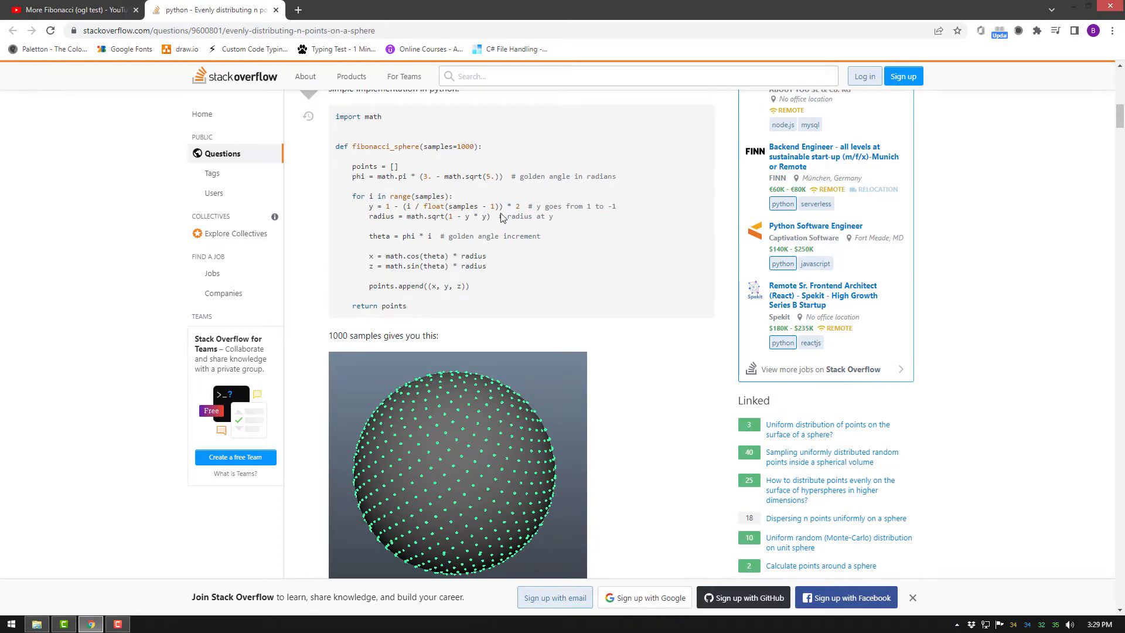
{"action": "scroll", "coordinate": [520, 365], "scroll_direction": "up", "scroll_amount": 4}
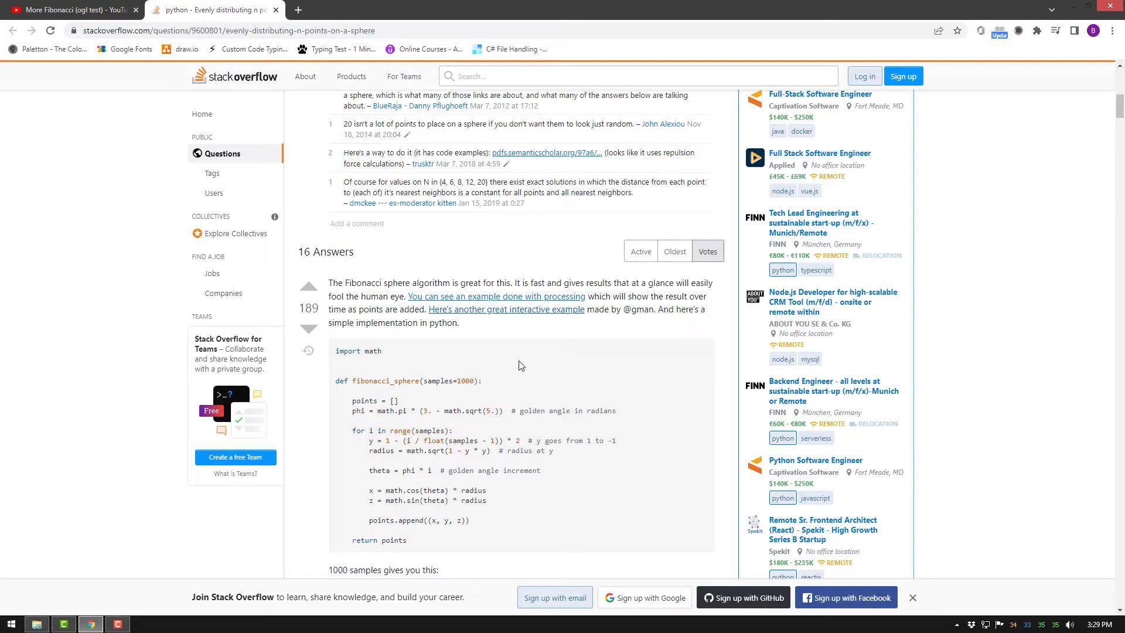
{"action": "scroll", "coordinate": [520, 365], "scroll_direction": "down", "scroll_amount": 4}
{"action": "scroll", "coordinate": [520, 363], "scroll_direction": "up", "scroll_amount": 3}
{"action": "scroll", "coordinate": [520, 362], "scroll_direction": "down", "scroll_amount": 1}
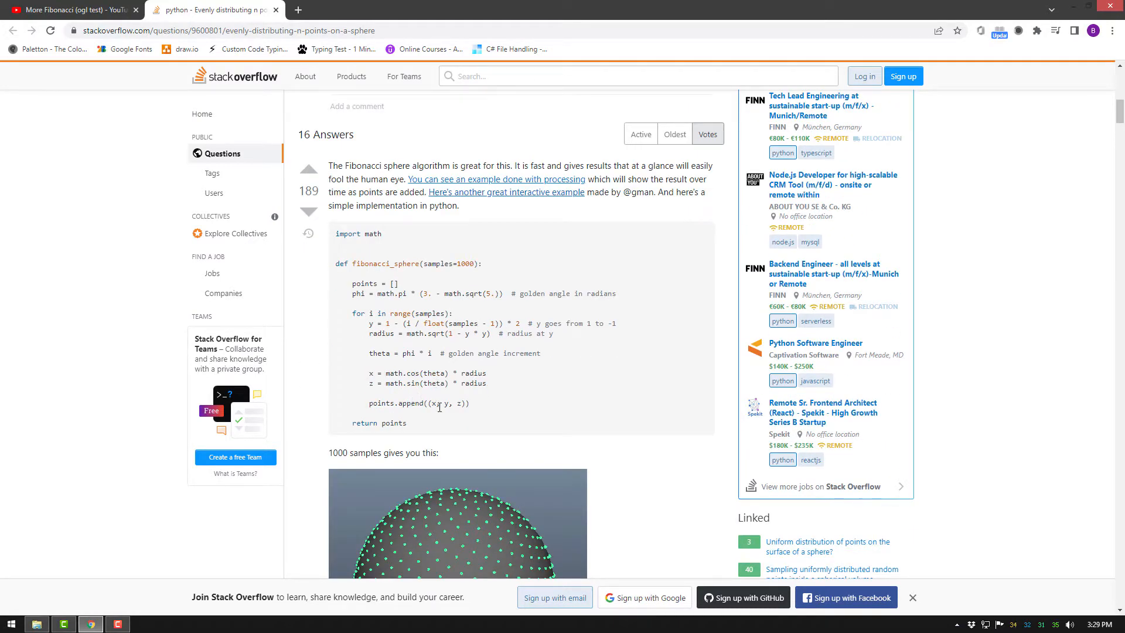
{"action": "left_click", "coordinate": [91, 10]}
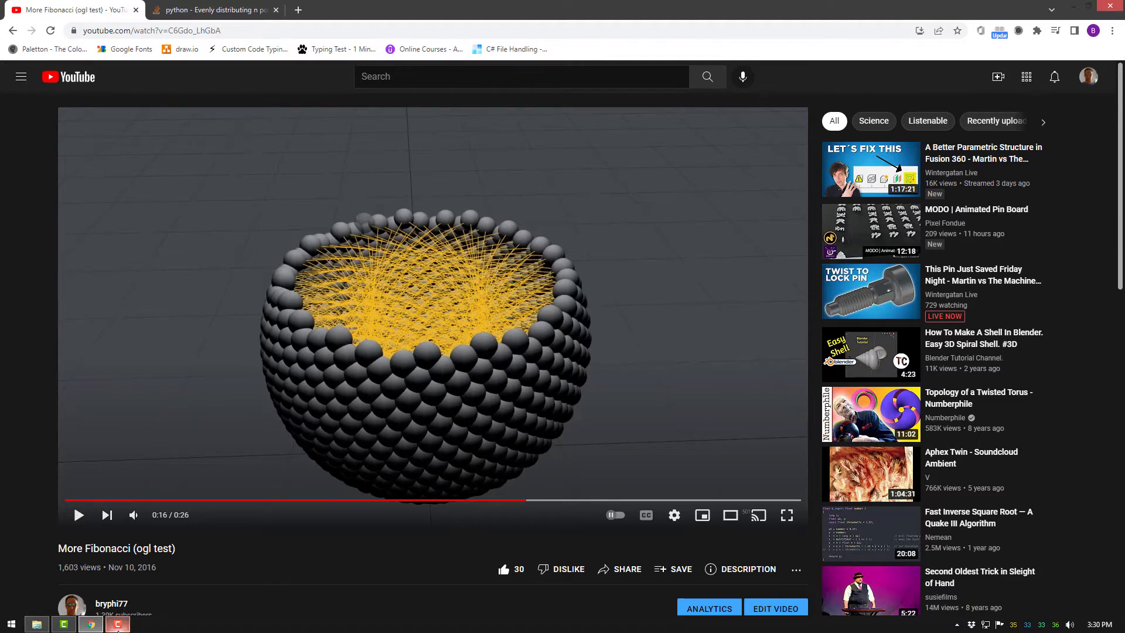
- Switch to LightWave Modeler and create a single point at the origin
{"action": "left_click", "coordinate": [118, 624]}
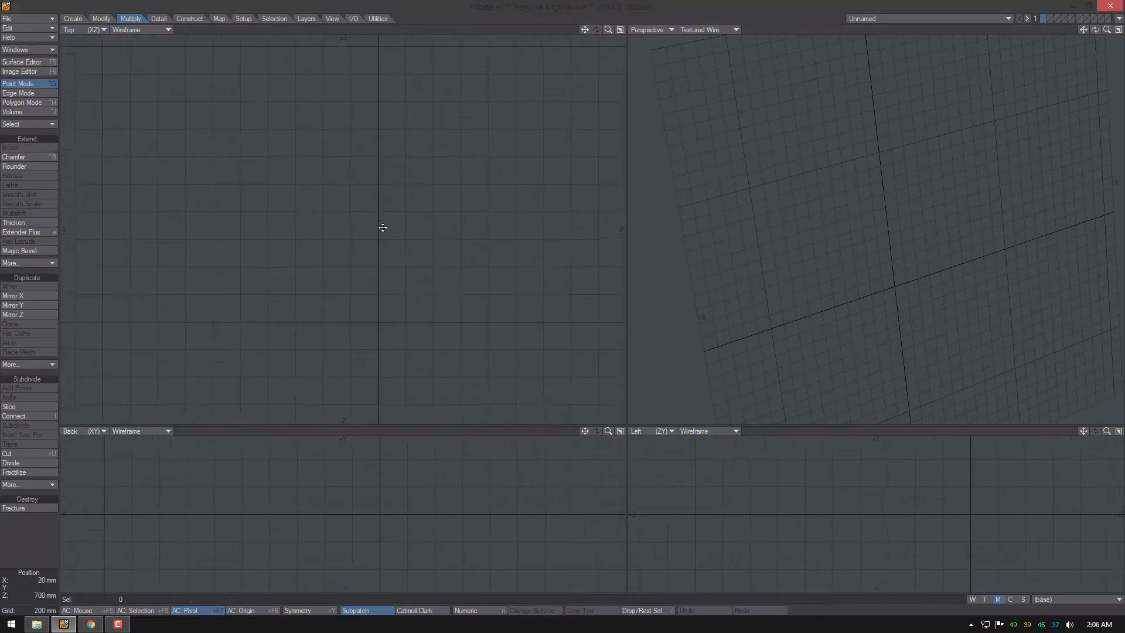
{"action": "left_click", "coordinate": [73, 18]}
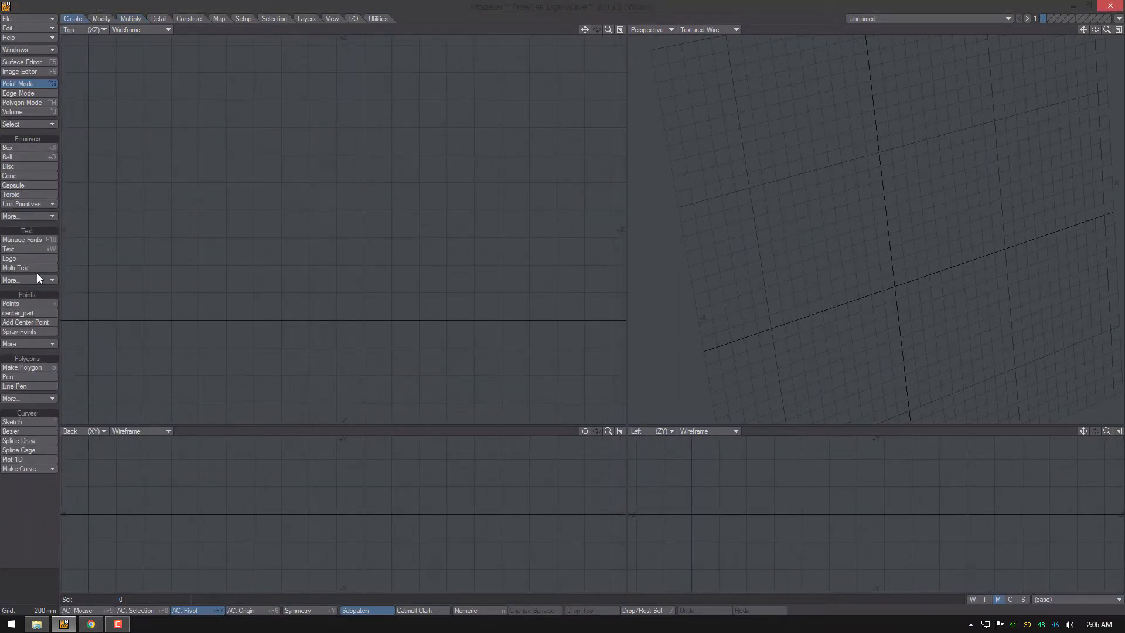
{"action": "left_click", "coordinate": [16, 305]}
{"action": "key", "text": "n"}
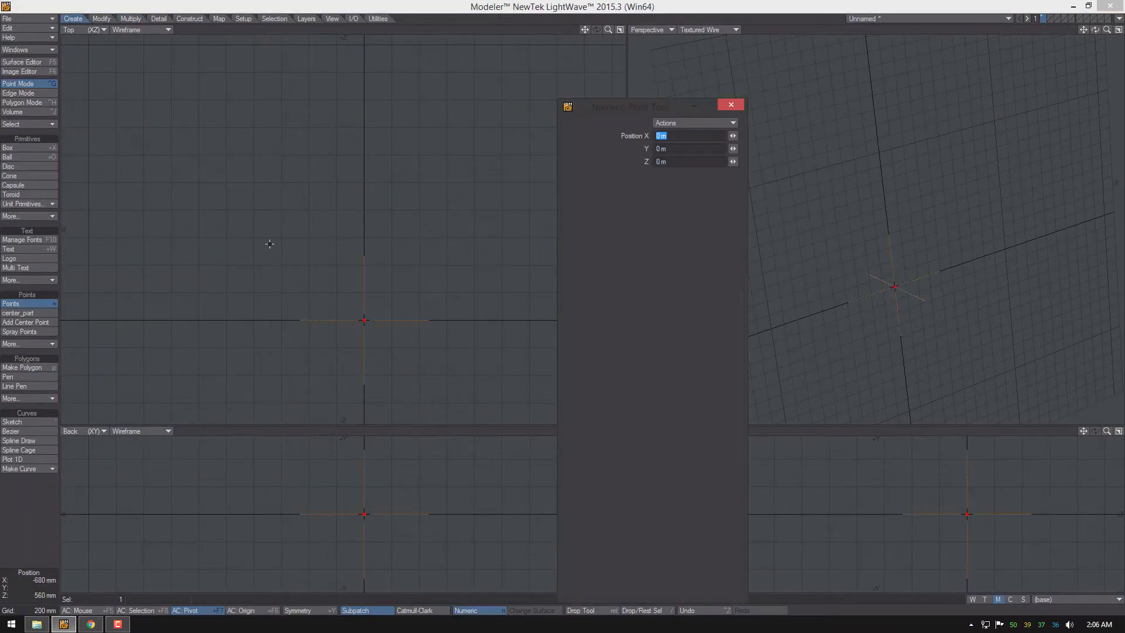
- Clone the point 999 times with a Z offset of 1 m
{"action": "key", "text": "c"}
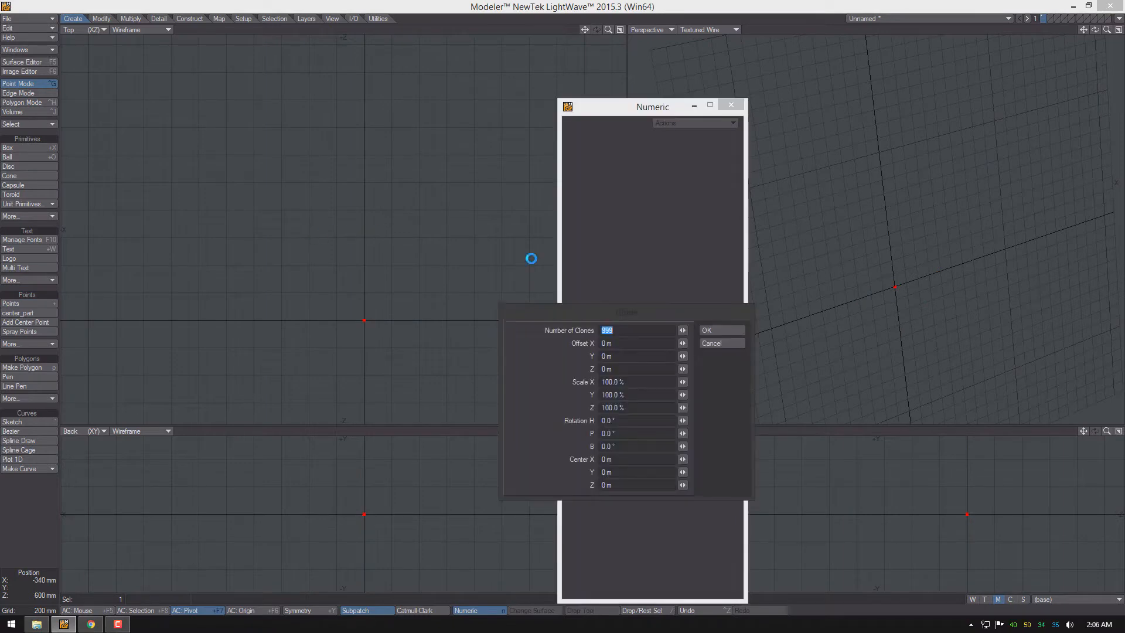
{"action": "left_click", "coordinate": [624, 369]}
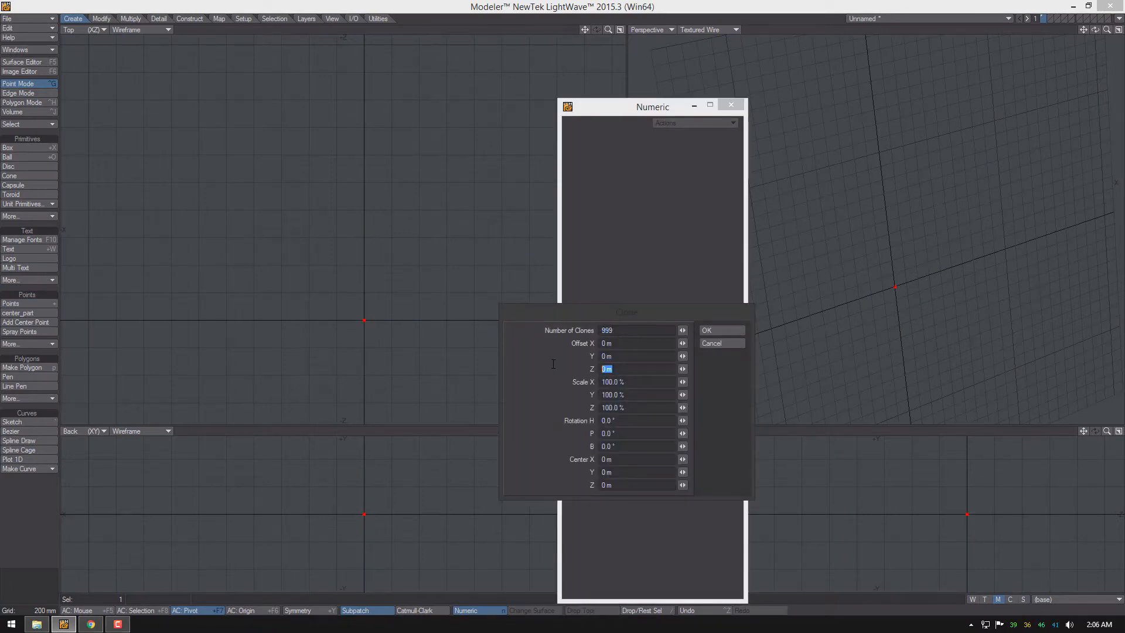
{"action": "type", "text": "1"}
{"action": "key", "text": "Return"}
{"action": "left_click", "coordinate": [731, 105]}
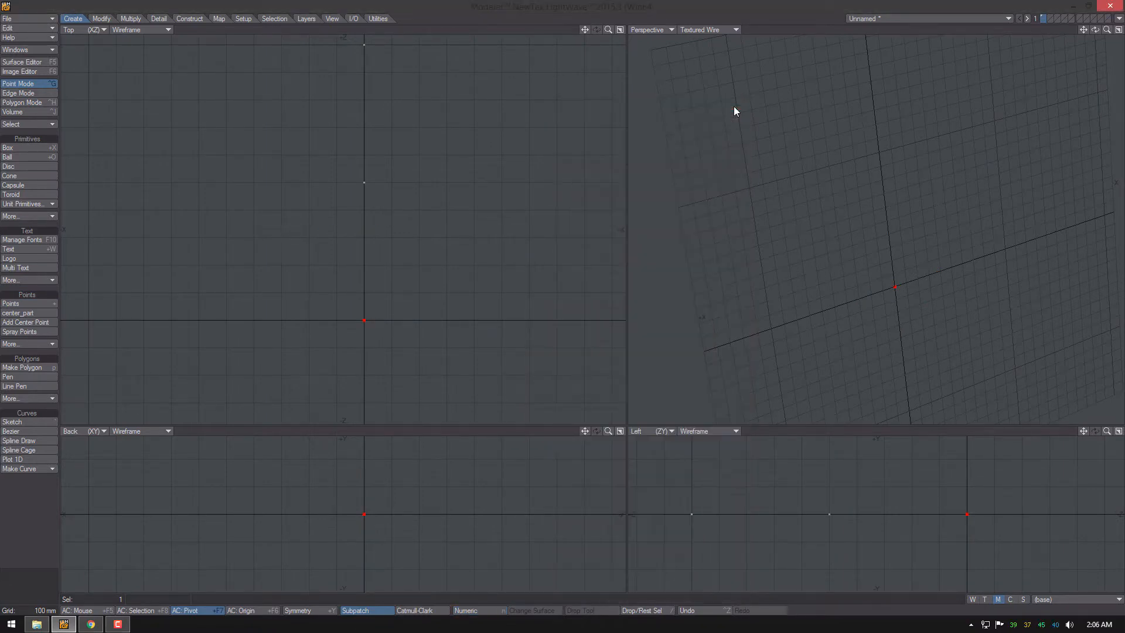
{"action": "left_click_drag", "start_coordinate": [437, 283], "coordinate": [473, 256], "text": "ctrl+alt"}
{"action": "left_click_drag", "start_coordinate": [373, 256], "coordinate": [381, 302], "text": "alt"}
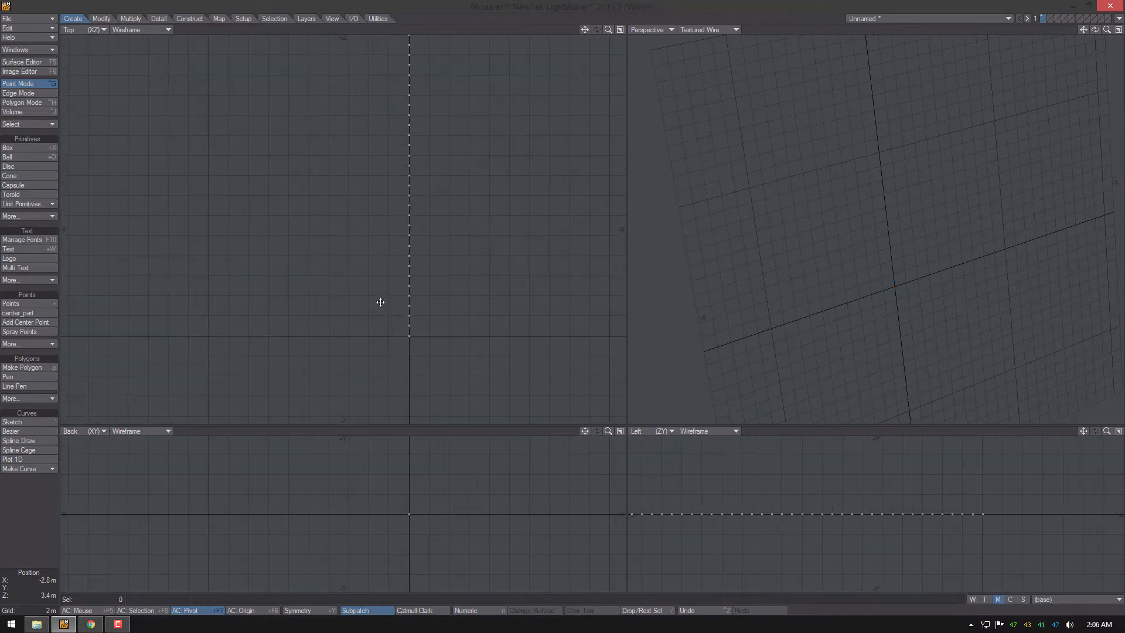
- Save the object as fib_points.lwo in the Objects folder
{"action": "key", "text": "shift+s"}
{"action": "left_click", "coordinate": [139, 96]}
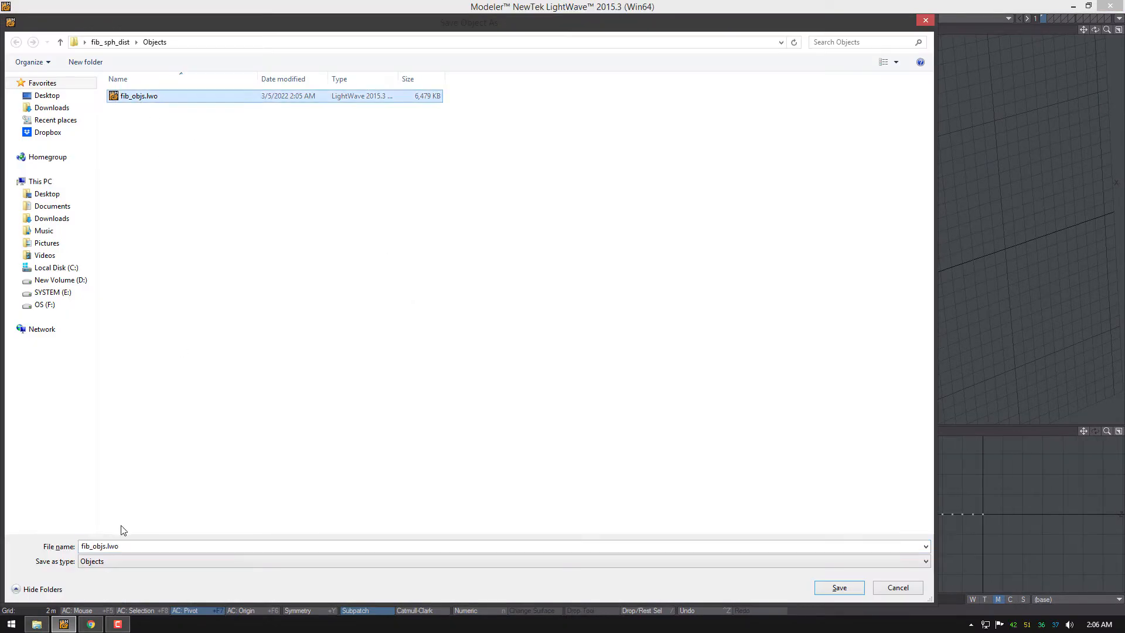
{"action": "left_click", "coordinate": [111, 548]}
{"action": "left_click_drag", "start_coordinate": [109, 547], "coordinate": [94, 545]}
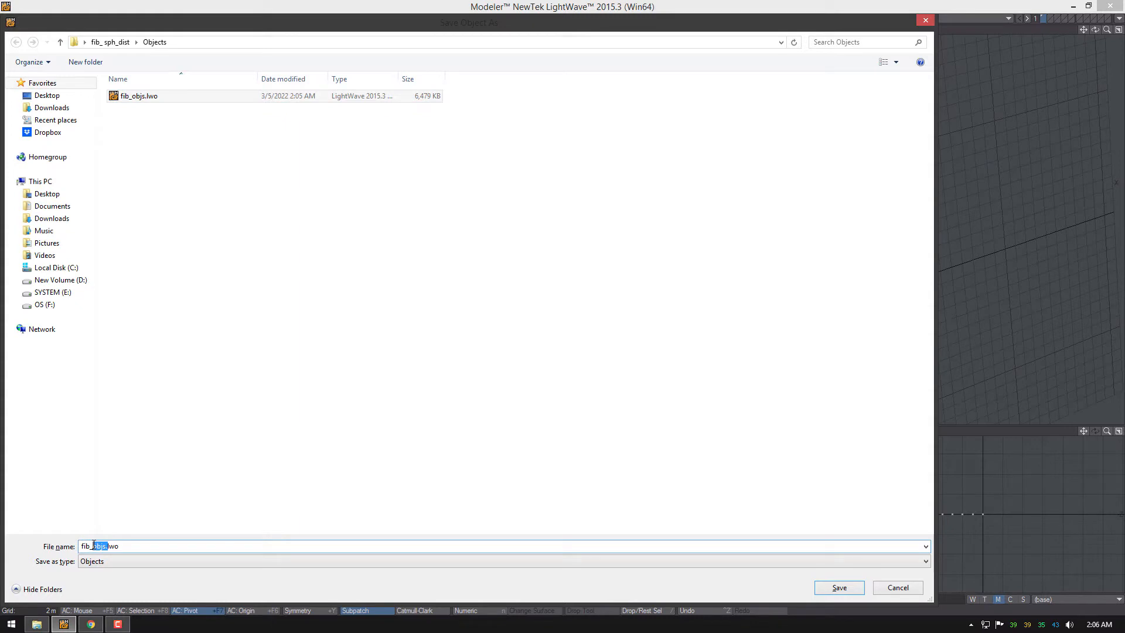
{"action": "type", "text": "Point"}
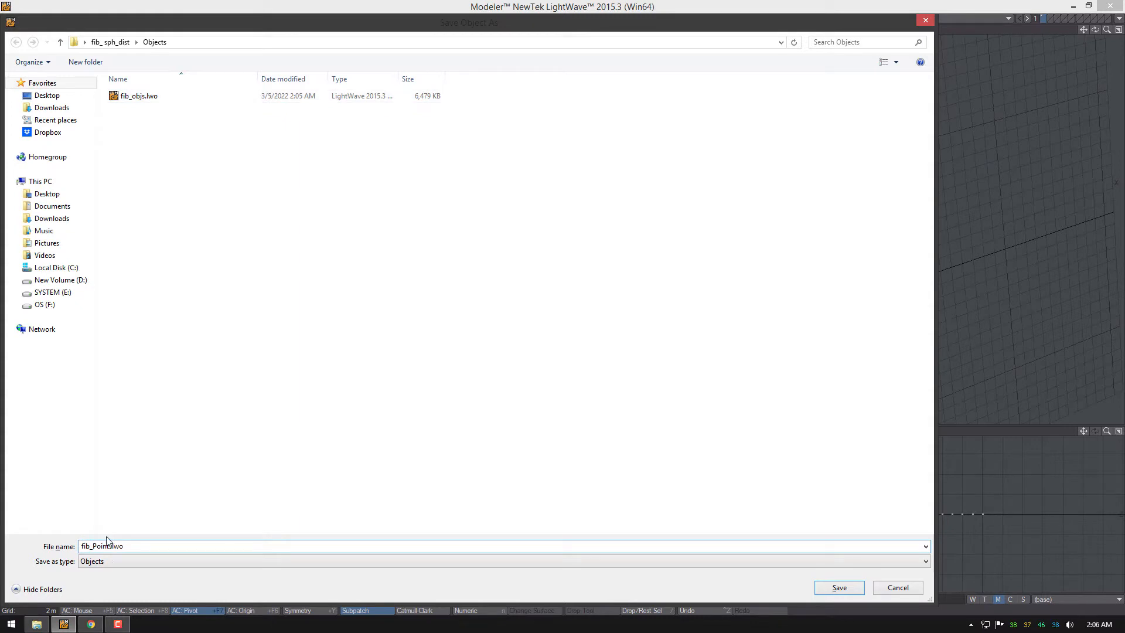
{"action": "type", "text": "s."}
{"action": "left_click_drag", "start_coordinate": [92, 546], "coordinate": [99, 545]}
{"action": "type", "text": "p"}
{"action": "left_click", "coordinate": [839, 588]}
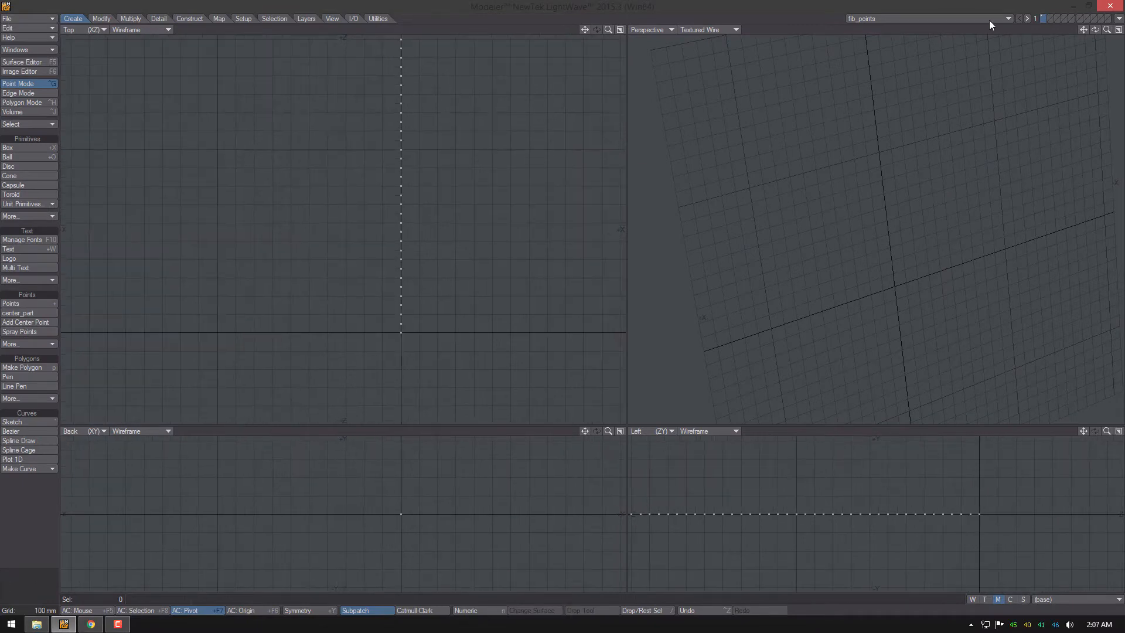
- Switch to LightWave Layout and load layer 1 of the fib_points object into the scene
{"action": "left_click", "coordinate": [1074, 7]}
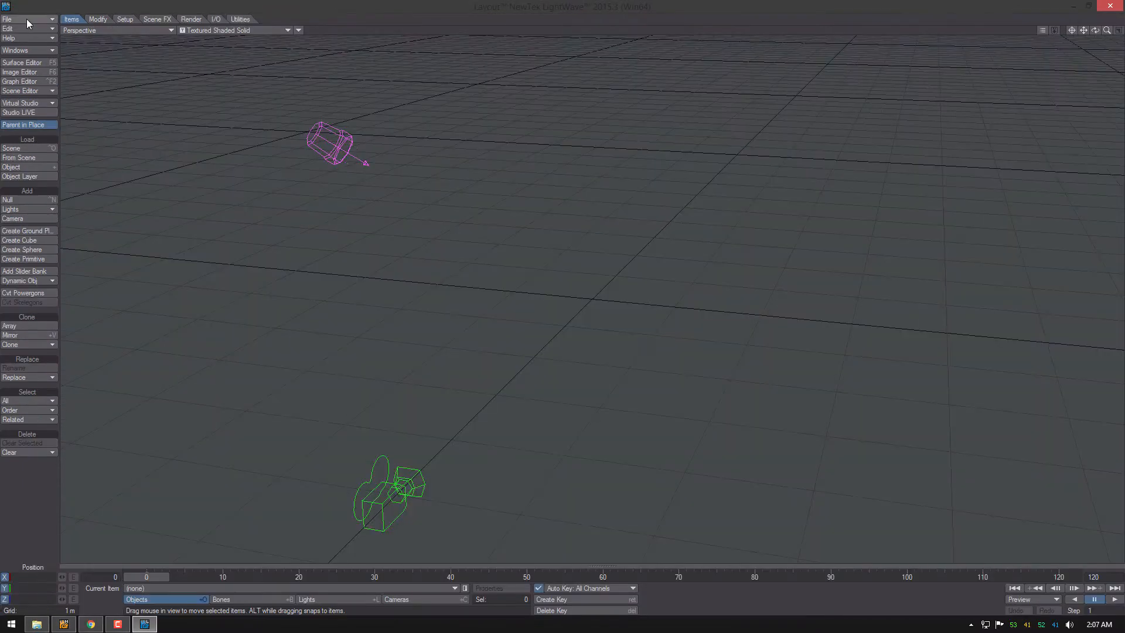
{"action": "left_click", "coordinate": [27, 20]}
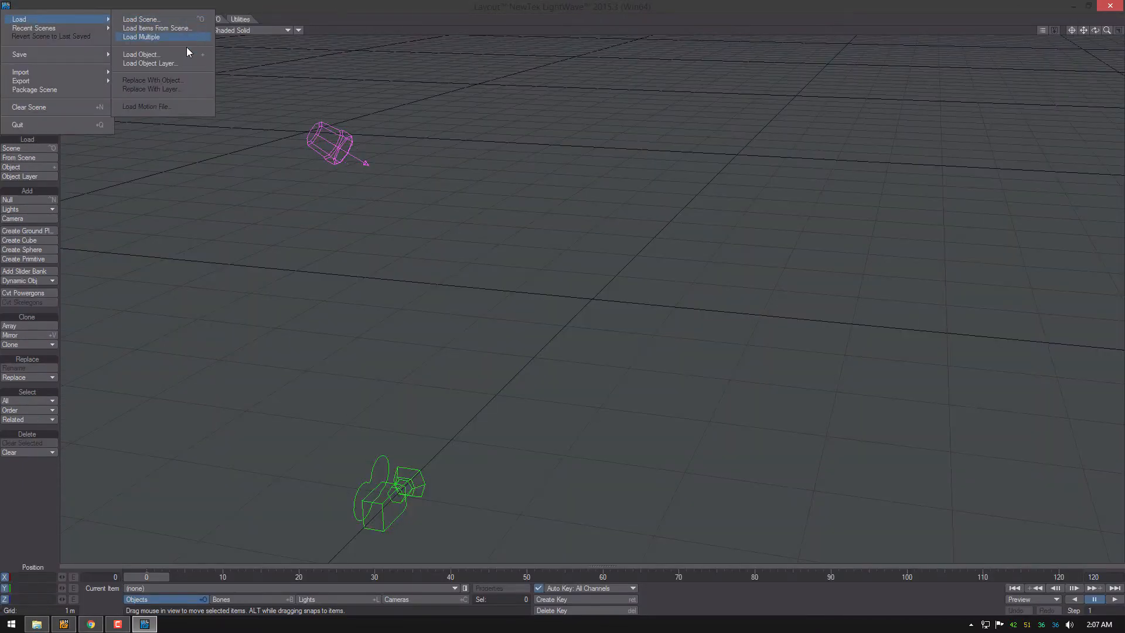
{"action": "left_click", "coordinate": [148, 64]}
{"action": "double_click", "coordinate": [147, 109]}
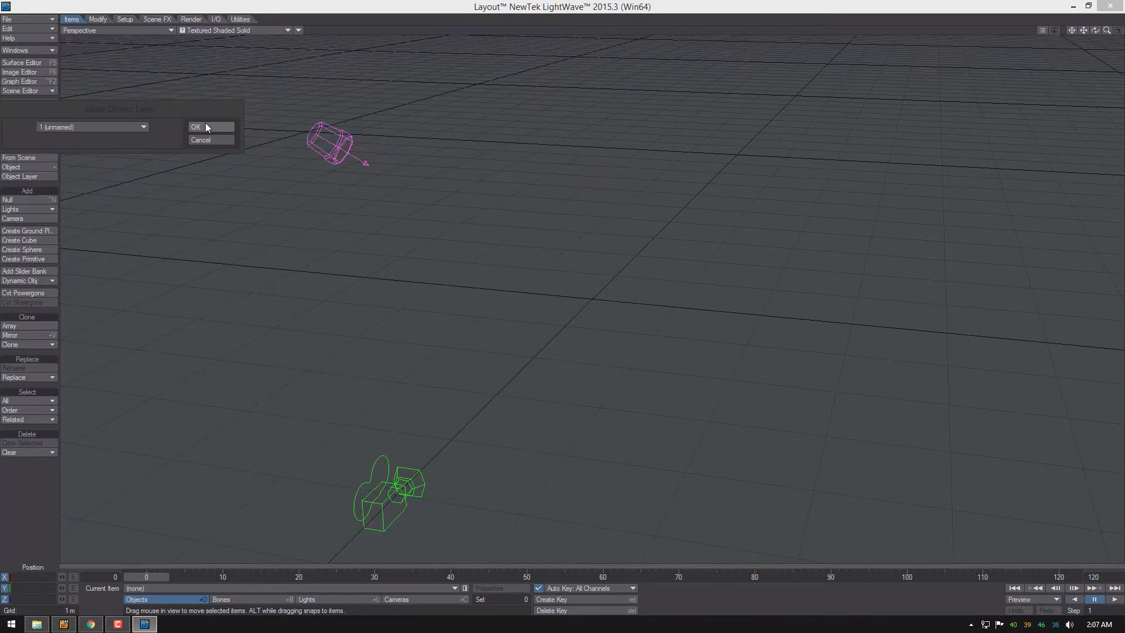
{"action": "left_click", "coordinate": [206, 127]}
- Reduce the scene's grid size to suit the scale of the loaded point row
{"action": "key", "text": "bracketright"}
{"action": "key", "text": "bracketright"}
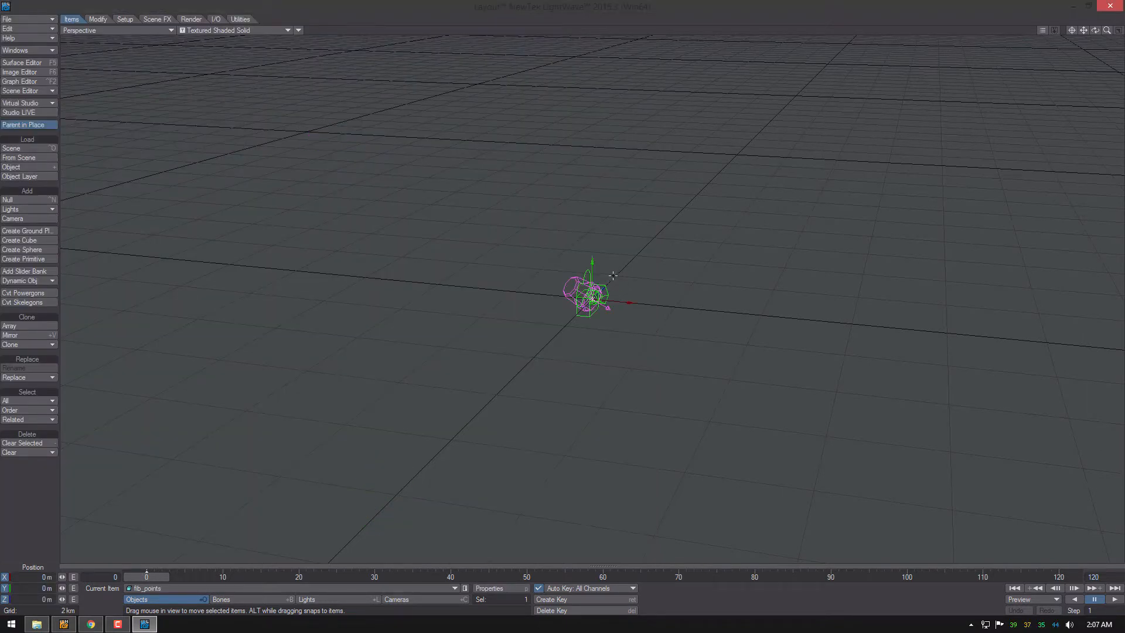
{"action": "key", "text": "bracketleft"}
{"action": "key", "text": "bracketleft"}
{"action": "key", "text": "bracketleft"}
{"action": "key", "text": "bracketleft"}
{"action": "key", "text": "bracketleft"}
{"action": "key", "text": "bracketleft"}
{"action": "key", "text": "bracketleft"}
{"action": "key", "text": "bracketleft"}
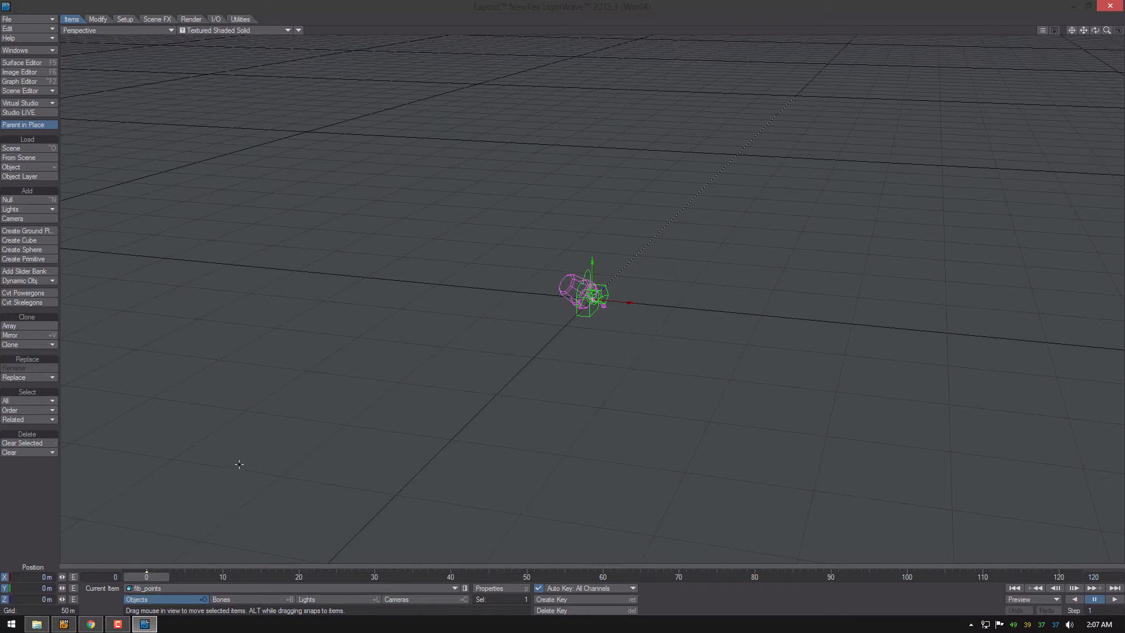
- Move the camera and the light away from the origin along negative X, with the light at about -29.9 m
{"action": "key", "text": "shift+c"}
{"action": "left_click_drag", "start_coordinate": [629, 303], "coordinate": [329, 273]}
{"action": "left_click_drag", "start_coordinate": [553, 291], "coordinate": [398, 276]}
{"action": "key", "text": "shift+l"}
- Set the fib_points display color to orange and change its visibility mode in the Scene Editor
{"action": "left_click", "coordinate": [51, 52]}
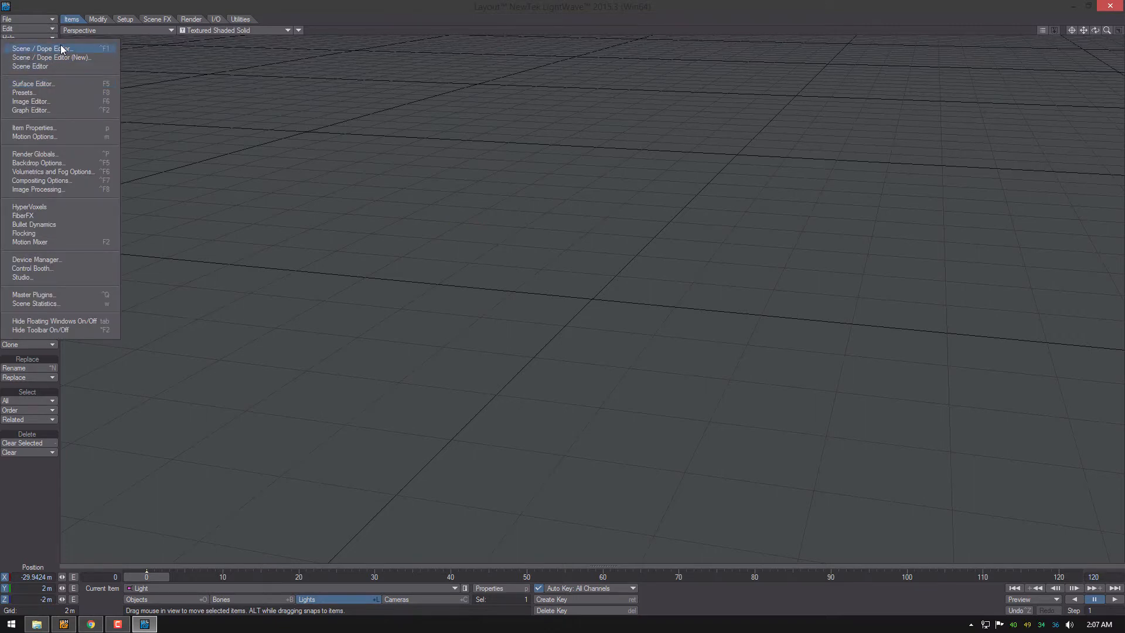
{"action": "left_click", "coordinate": [61, 46]}
{"action": "left_click", "coordinate": [56, 72]}
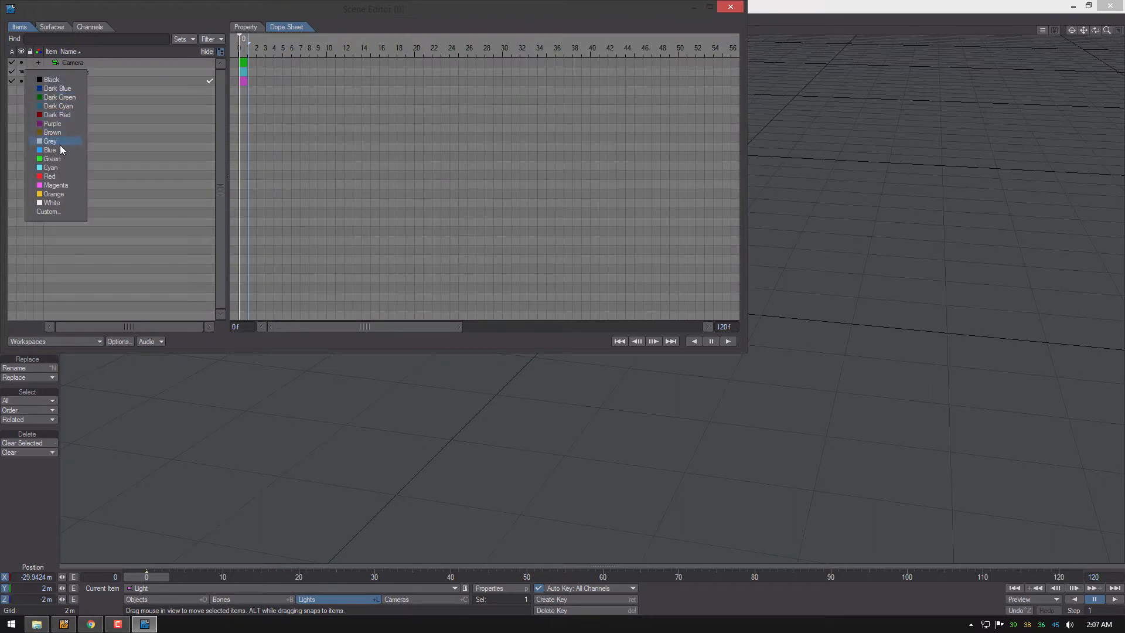
{"action": "left_click", "coordinate": [54, 193]}
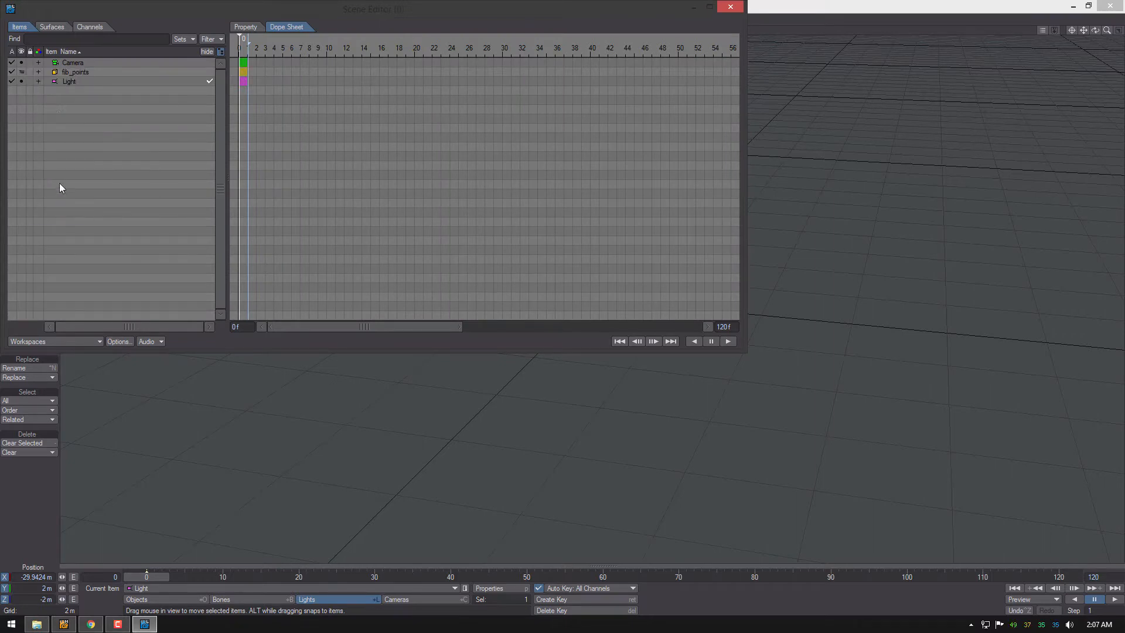
{"action": "left_click", "coordinate": [22, 73]}
{"action": "left_click", "coordinate": [24, 100]}
{"action": "left_click_drag", "start_coordinate": [666, 9], "coordinate": [564, 89]}
{"action": "left_click", "coordinate": [659, 89]}
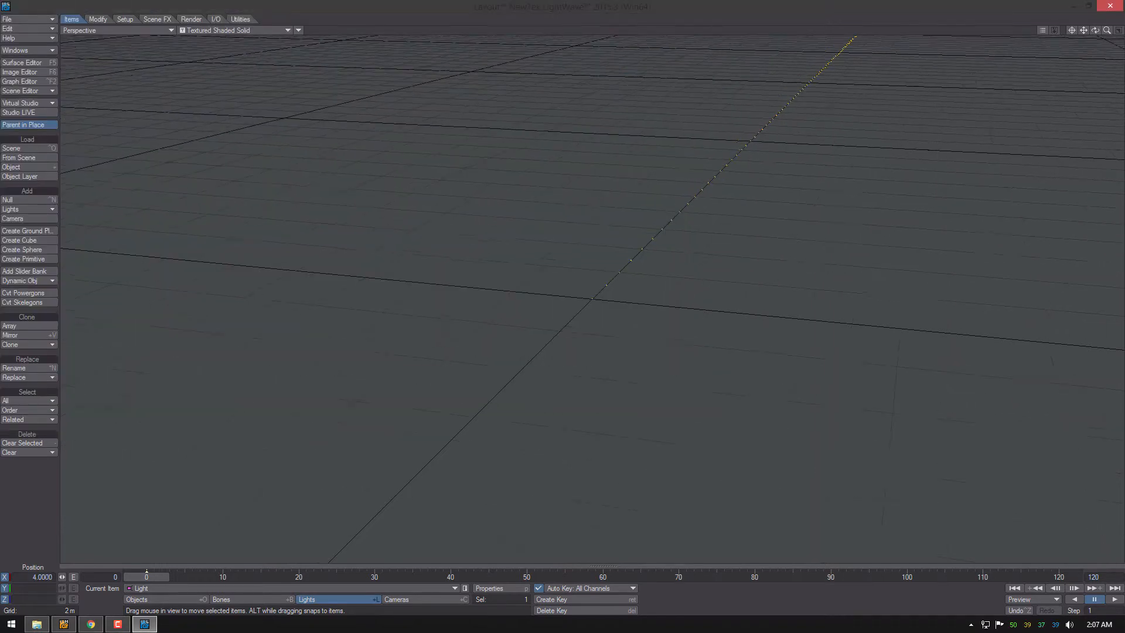
- Open the deformation properties of fib_points and add a displacement map texture
{"action": "left_click_drag", "start_coordinate": [469, 235], "coordinate": [615, 205], "text": "alt"}
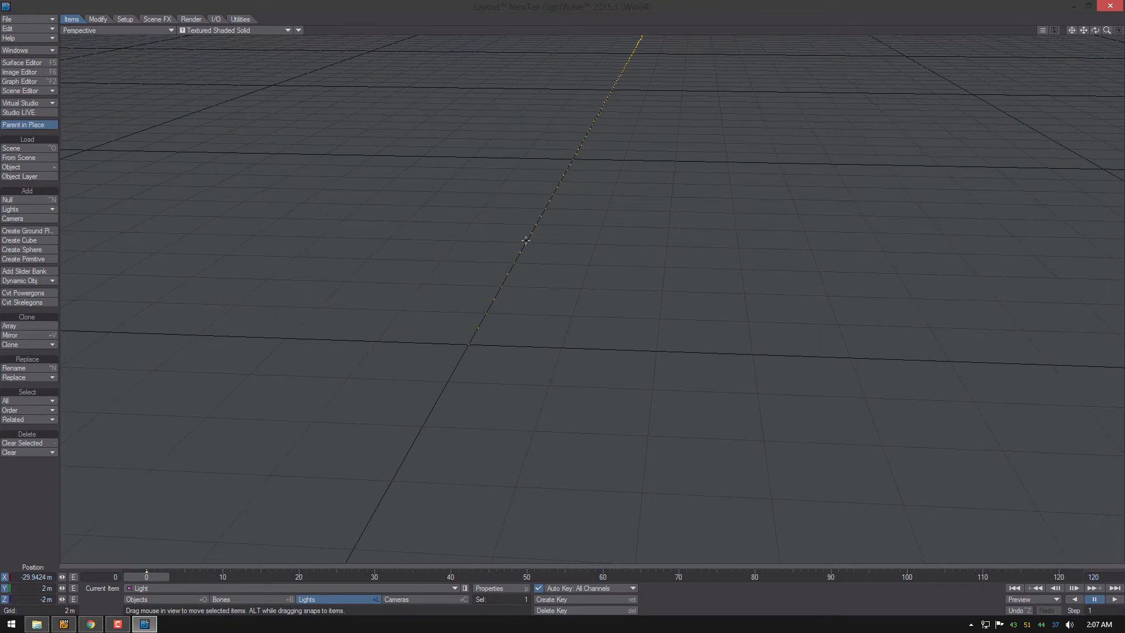
{"action": "key", "text": "shift+o"}
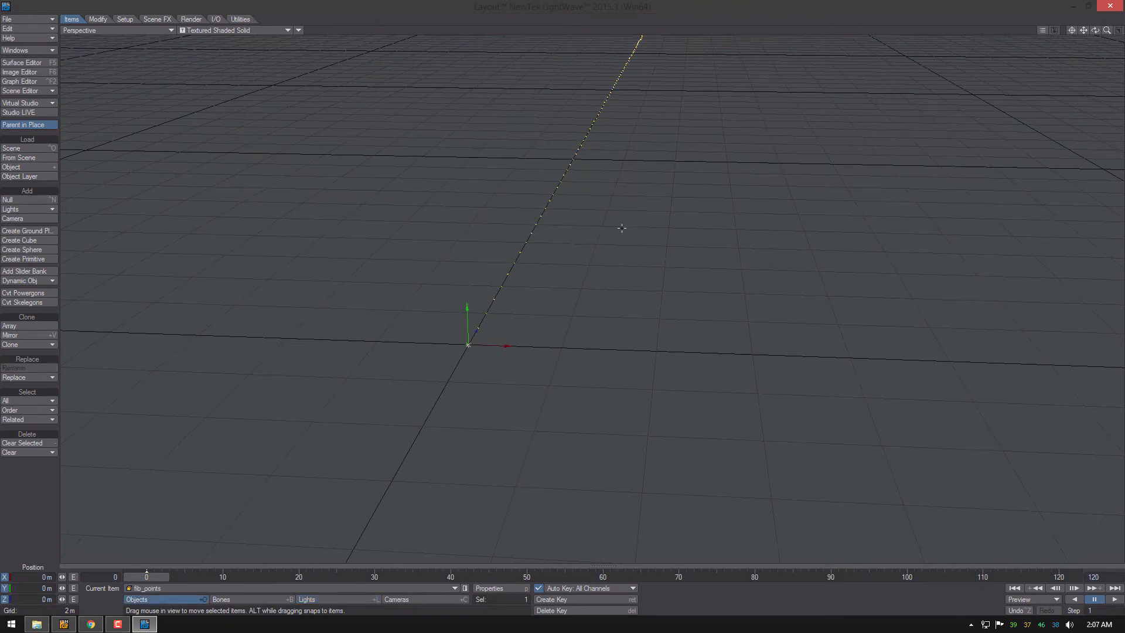
{"action": "key", "text": "p"}
{"action": "left_click", "coordinate": [881, 220]}
{"action": "left_click_drag", "start_coordinate": [914, 162], "coordinate": [937, 122]}
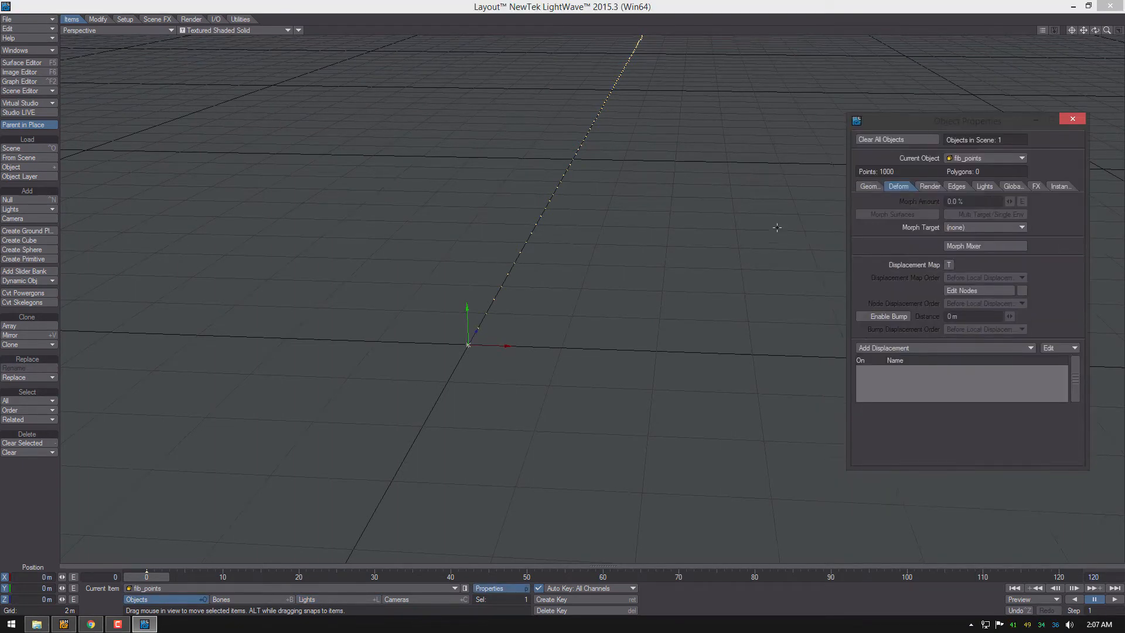
{"action": "left_click", "coordinate": [949, 264]}
- Change the displacement texture's layer type to Procedural Texture
{"action": "left_click", "coordinate": [912, 178]}
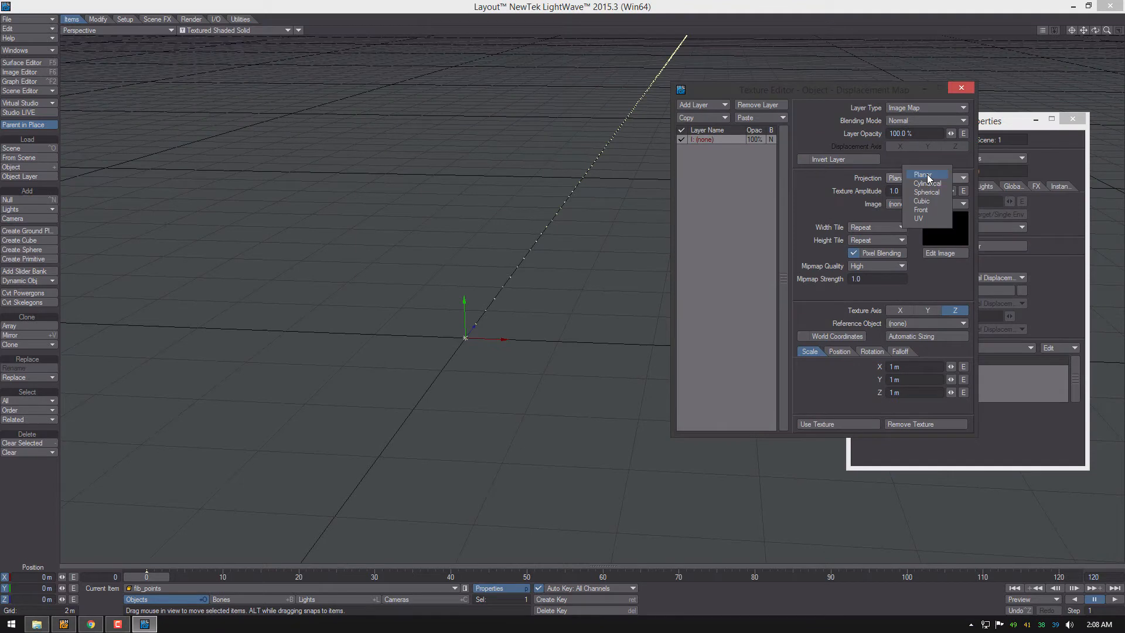
{"action": "left_click", "coordinate": [899, 197]}
{"action": "left_click", "coordinate": [927, 109]}
{"action": "left_click", "coordinate": [939, 117]}
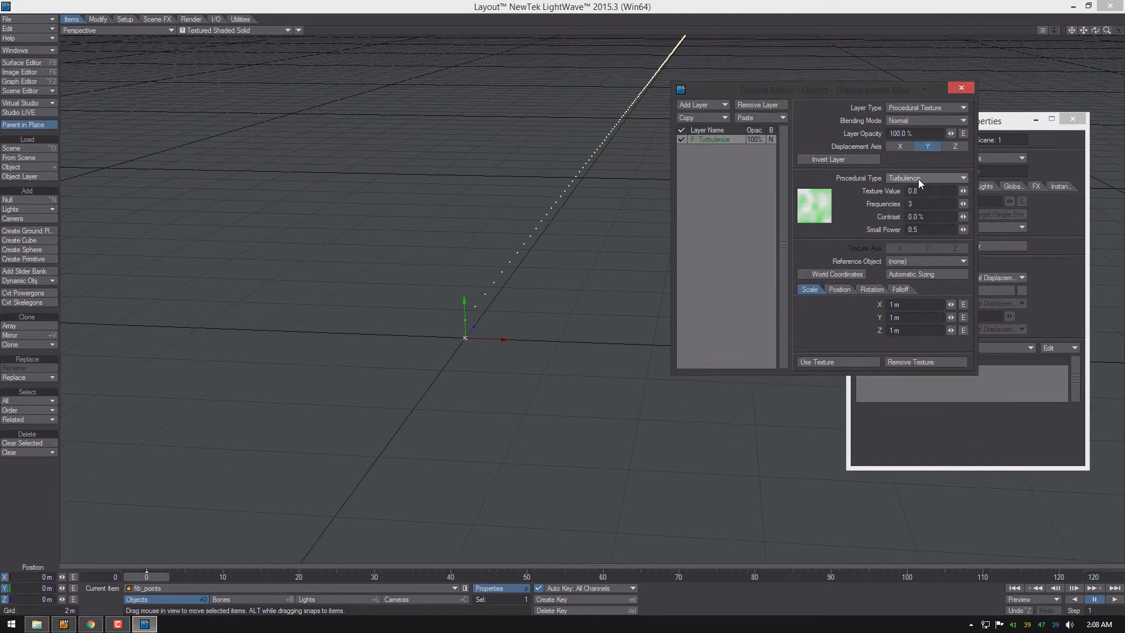
- Choose a node-based procedural type for the displacement layer, enter a value of 1, and open its node editor
{"action": "left_click", "coordinate": [922, 175]}
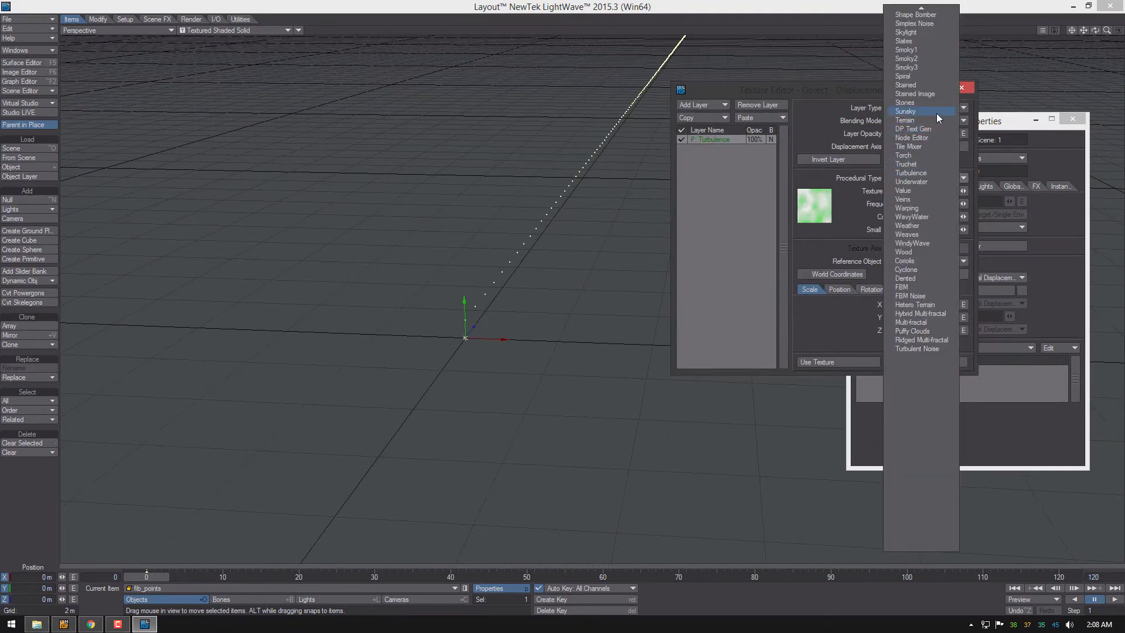
{"action": "scroll", "coordinate": [927, 145], "scroll_direction": "up", "scroll_amount": 2}
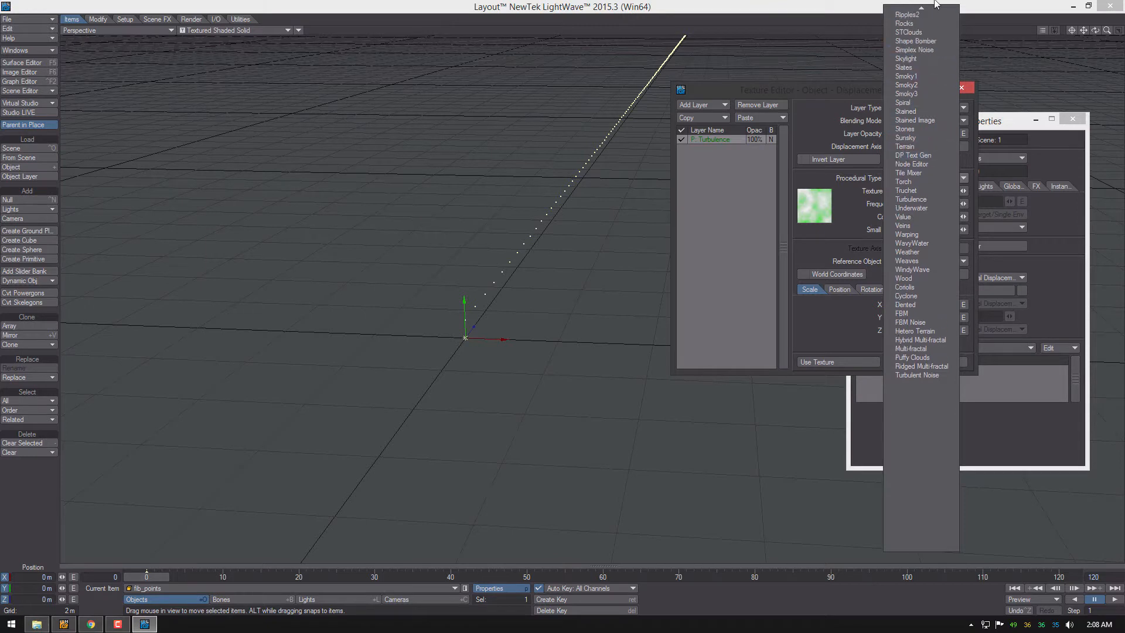
{"action": "scroll", "coordinate": [928, 88], "scroll_direction": "up", "scroll_amount": 2}
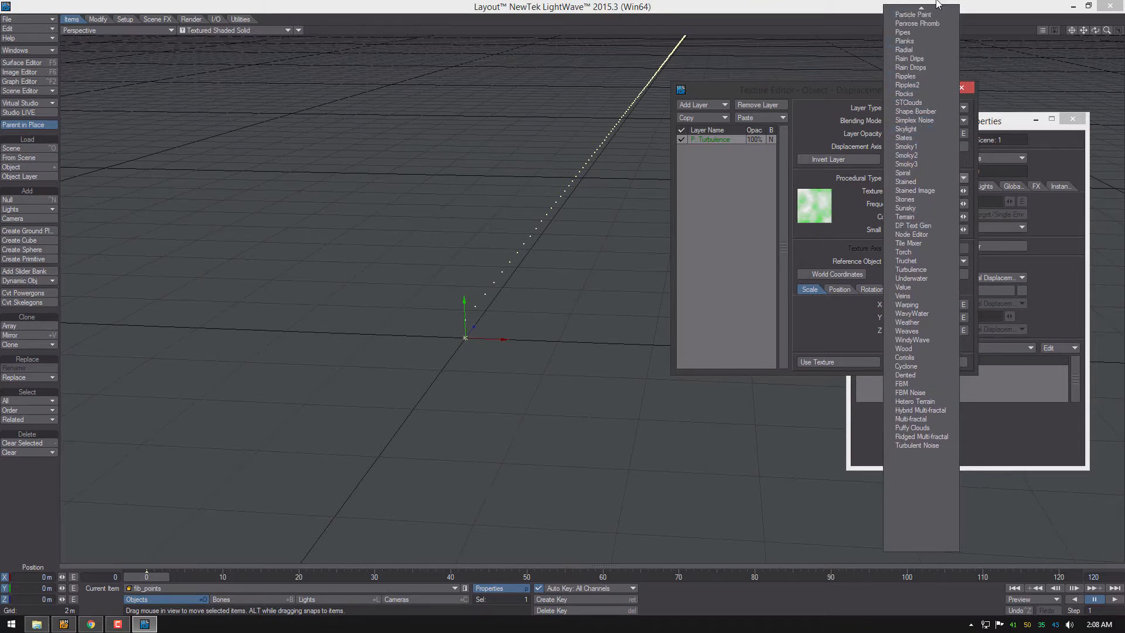
{"action": "left_click", "coordinate": [930, 15]}
{"action": "double_click", "coordinate": [926, 191]}
{"action": "type", "text": "1"}
{"action": "left_click", "coordinate": [930, 205]}
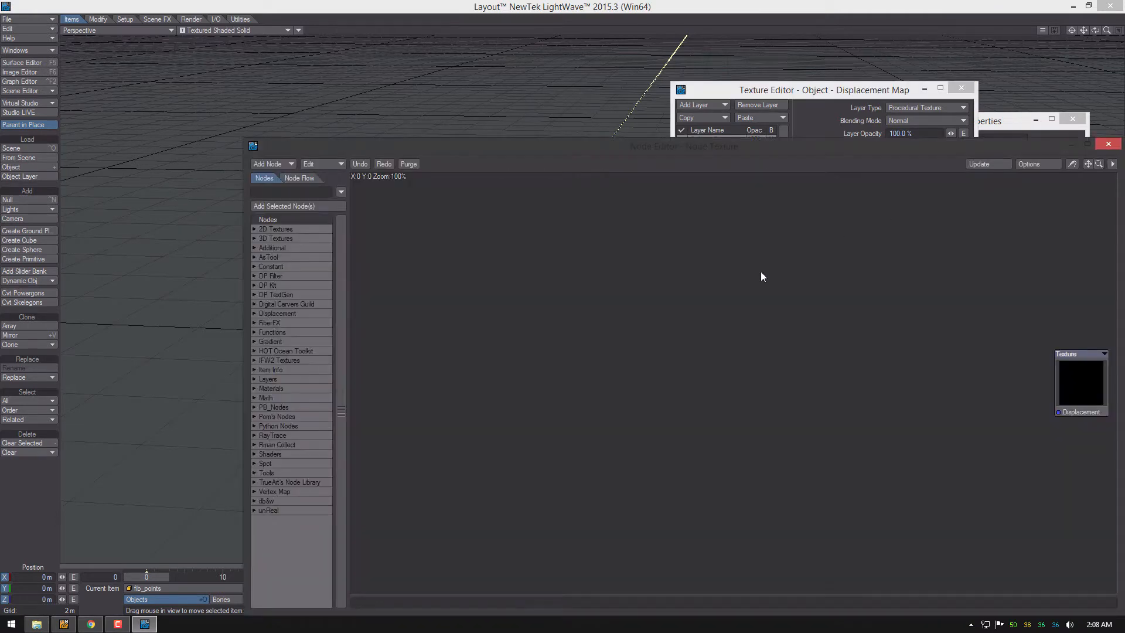
- Add a Spot Info node to the displacement node graph and arrange it to the left of the Texture output node
{"action": "right_click", "coordinate": [558, 330]}
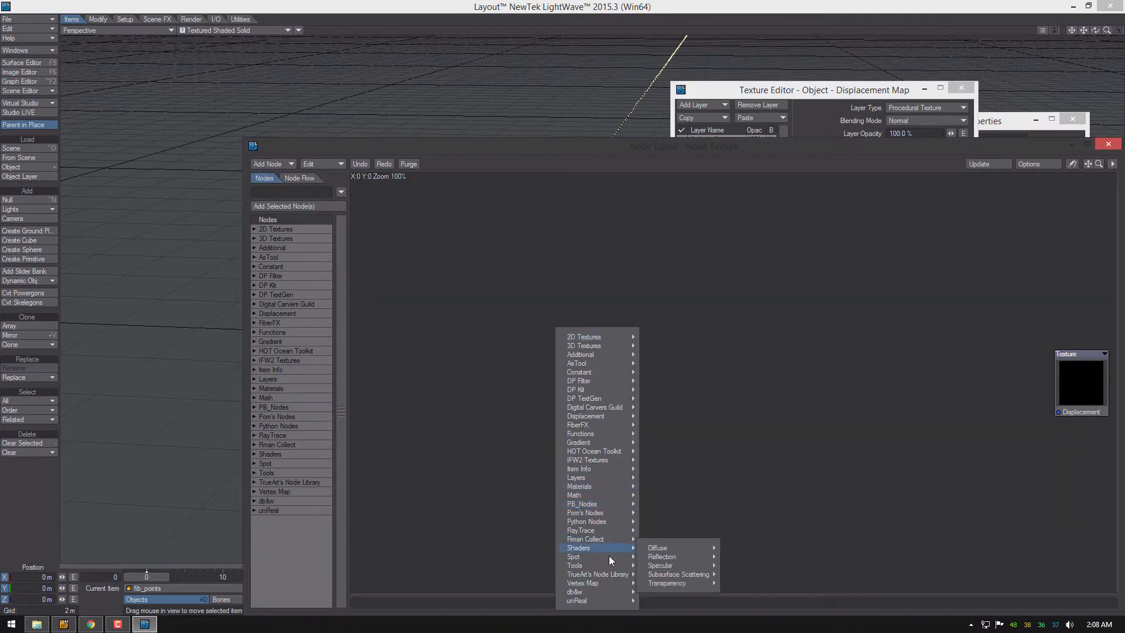
{"action": "mouse_move", "coordinate": [613, 556]}
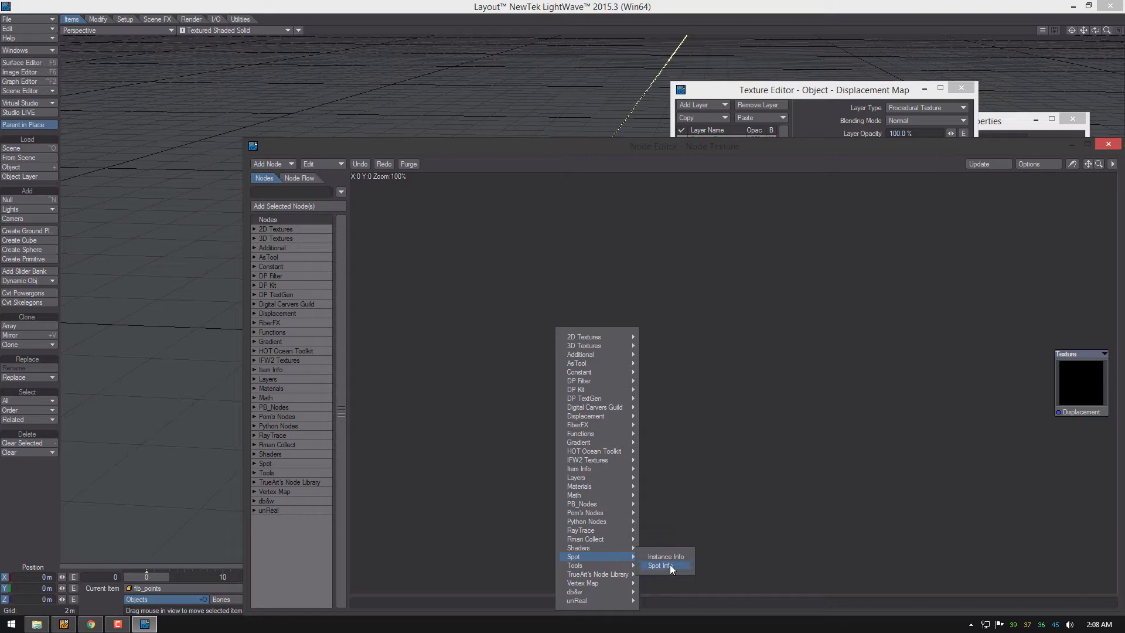
{"action": "left_click", "coordinate": [661, 565]}
{"action": "left_click_drag", "start_coordinate": [688, 148], "coordinate": [659, 87]}
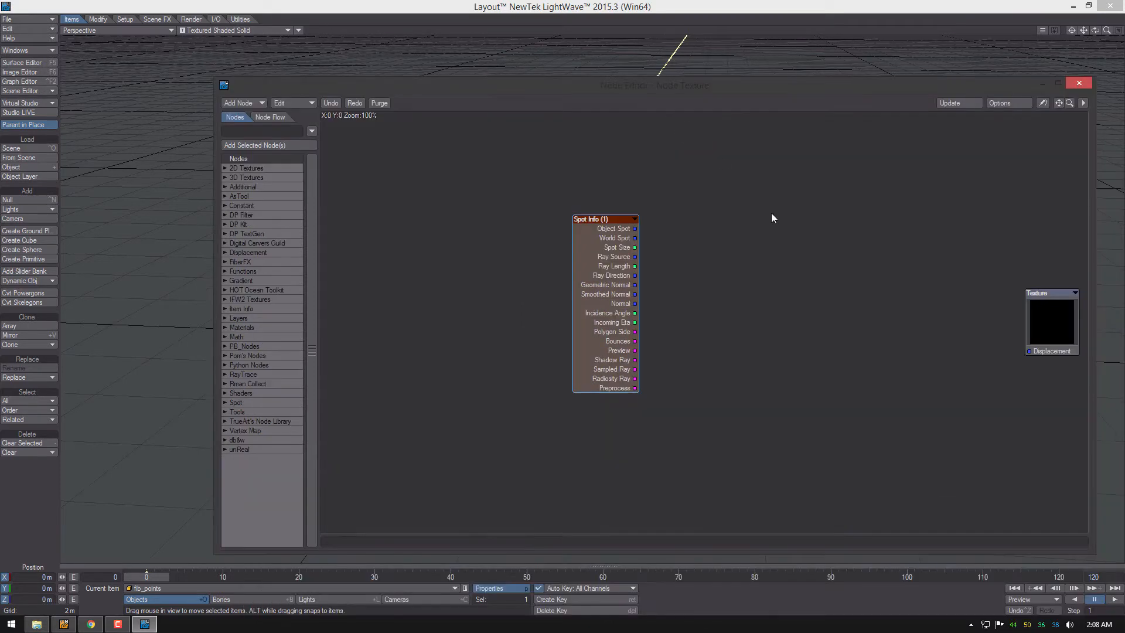
{"action": "left_click_drag", "start_coordinate": [772, 214], "coordinate": [723, 255], "text": "alt"}
{"action": "left_click_drag", "start_coordinate": [986, 363], "coordinate": [961, 263]}
{"action": "left_click_drag", "start_coordinate": [775, 349], "coordinate": [723, 318], "text": "alt"}
- Find and add a Split Vector node, feeding it from the Object Spot output of Spot Info
{"action": "right_click", "coordinate": [615, 248]}
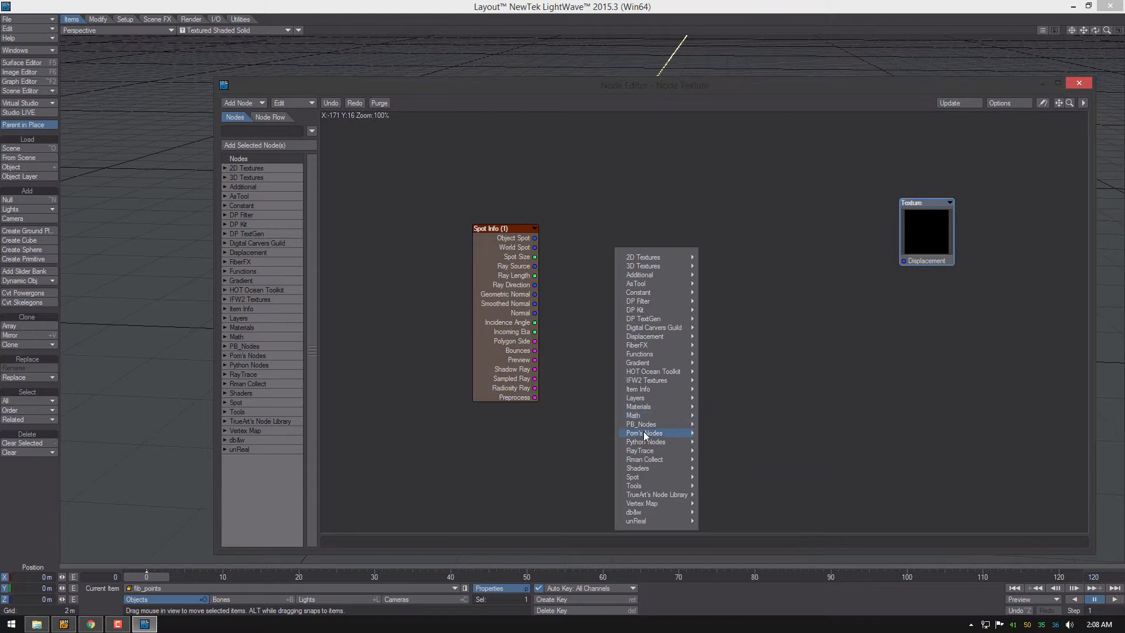
{"action": "left_click", "coordinate": [262, 131]}
{"action": "type", "text": "spli"}
{"action": "left_click_drag", "start_coordinate": [260, 308], "coordinate": [559, 265]}
{"action": "left_click_drag", "start_coordinate": [882, 257], "coordinate": [990, 256]}
{"action": "left_click_drag", "start_coordinate": [794, 299], "coordinate": [787, 264], "text": "alt"}
- Add a vector Subtract math node and place it just above the Texture node
{"action": "right_click", "coordinate": [661, 273]}
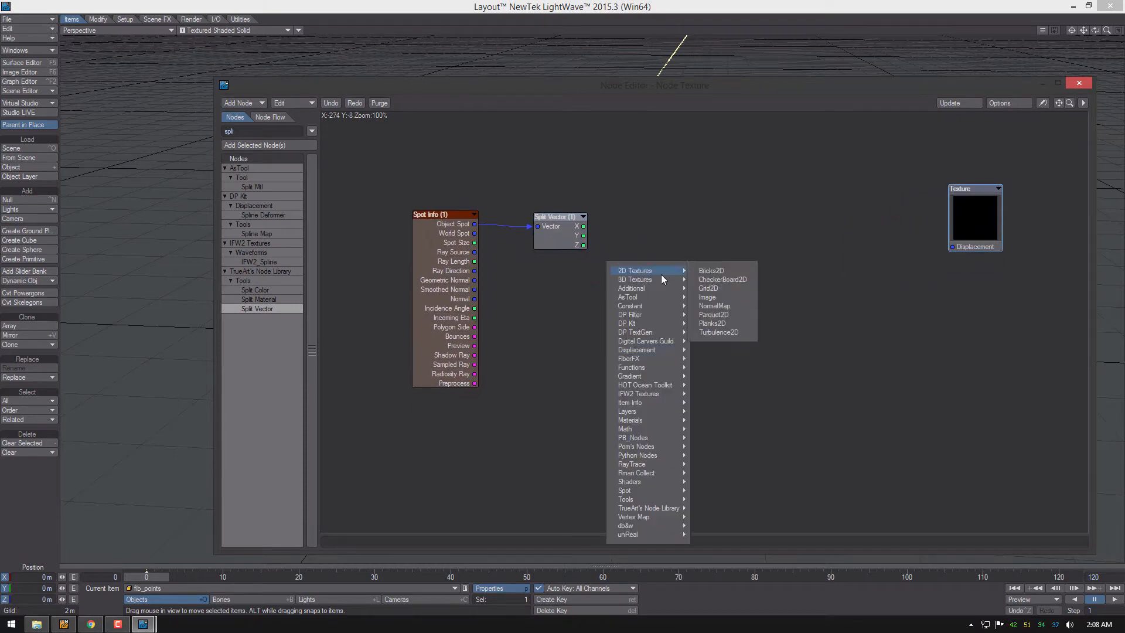
{"action": "mouse_move", "coordinate": [625, 429]}
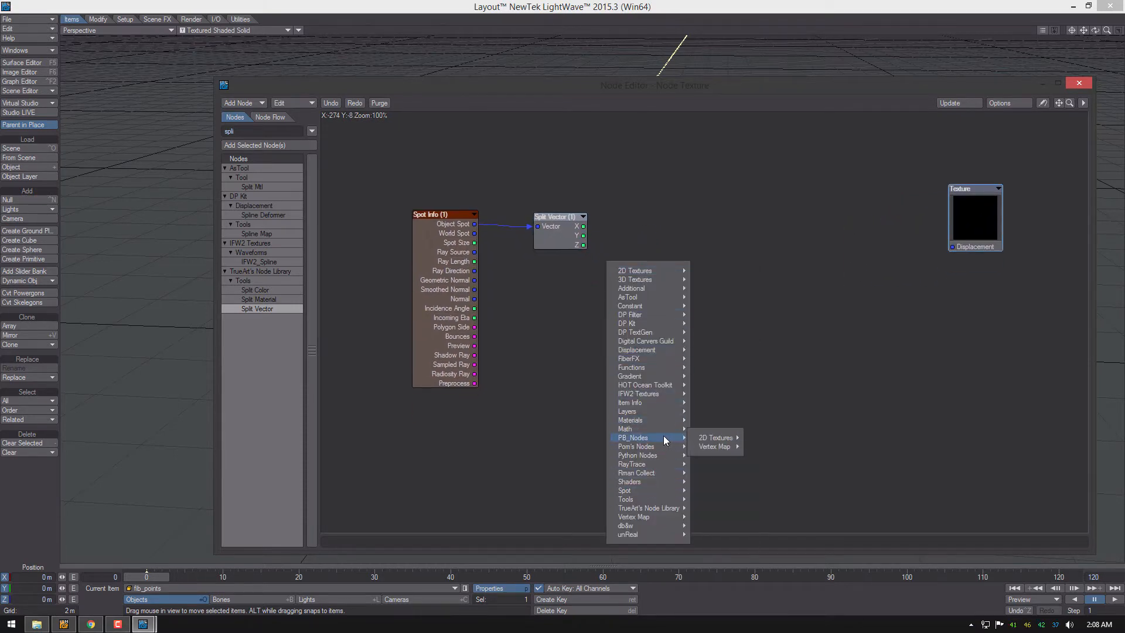
{"action": "mouse_move", "coordinate": [709, 447]}
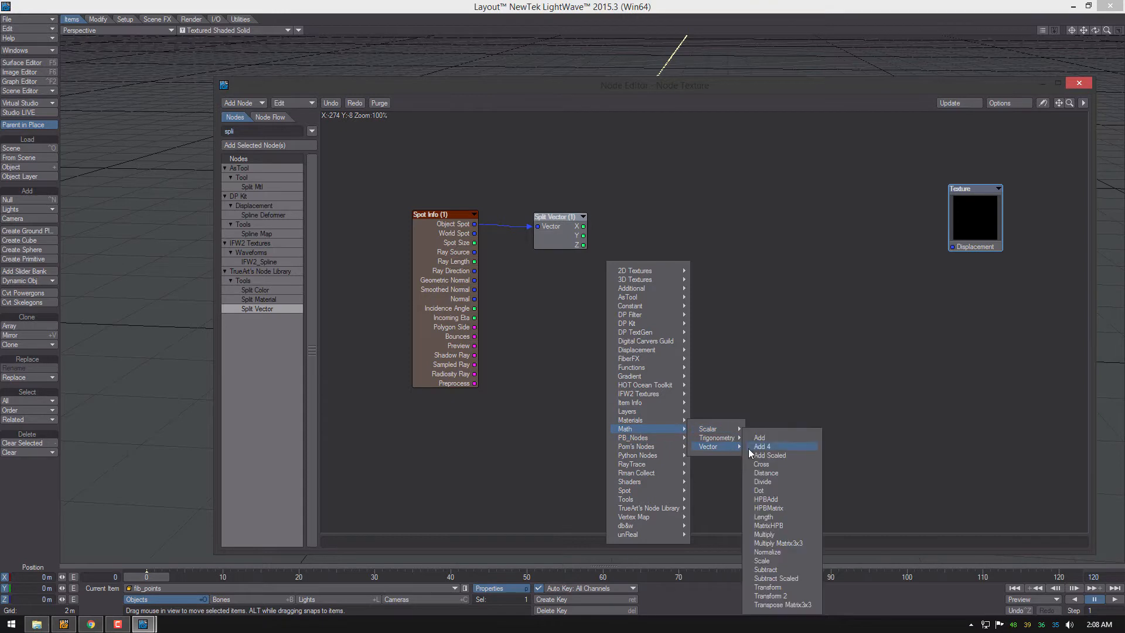
{"action": "left_click", "coordinate": [766, 569]}
{"action": "left_click", "coordinate": [979, 166]}
- Add a Make Vector node and connect its Vector output to input A of the vector Subtract node
{"action": "right_click", "coordinate": [753, 306]}
{"action": "mouse_move", "coordinate": [810, 541]}
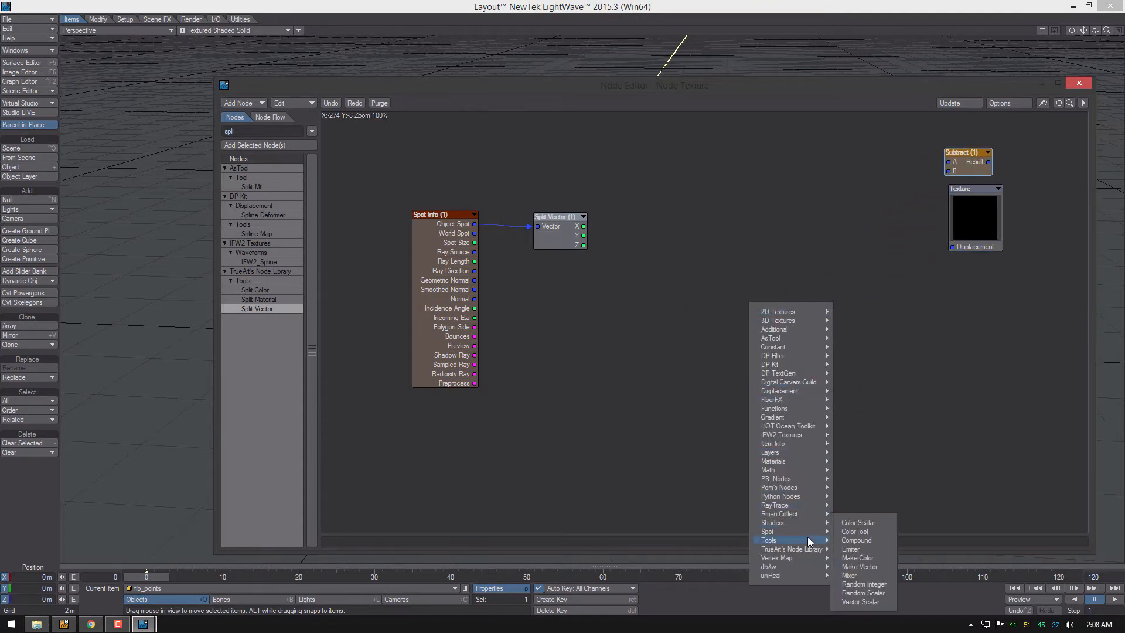
{"action": "left_click", "coordinate": [860, 567]}
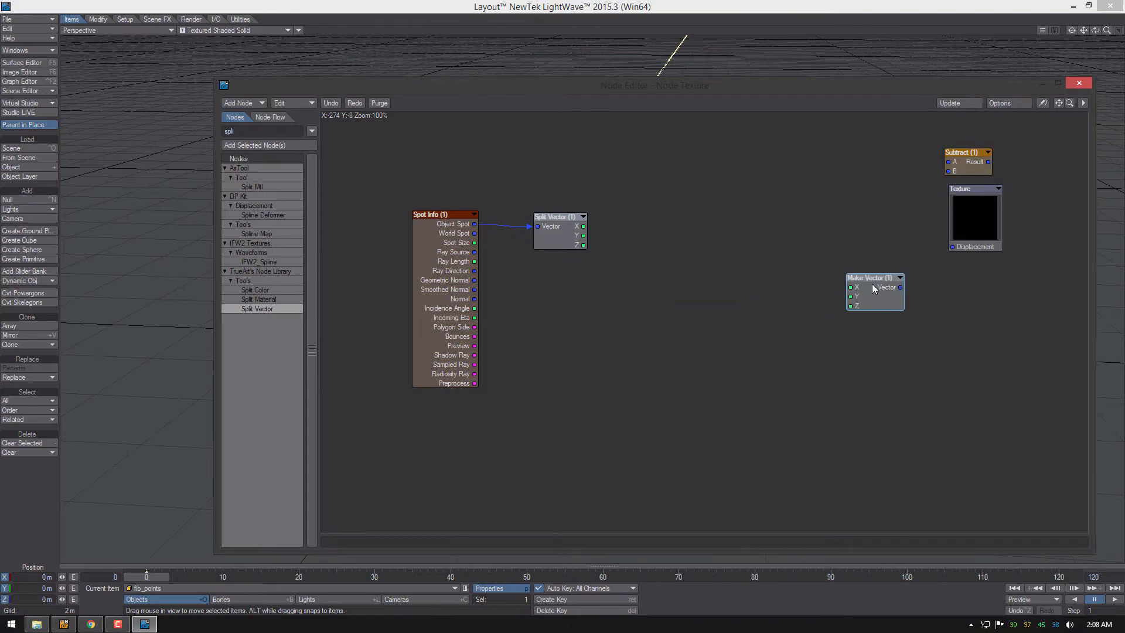
{"action": "left_click_drag", "start_coordinate": [933, 275], "coordinate": [949, 161]}
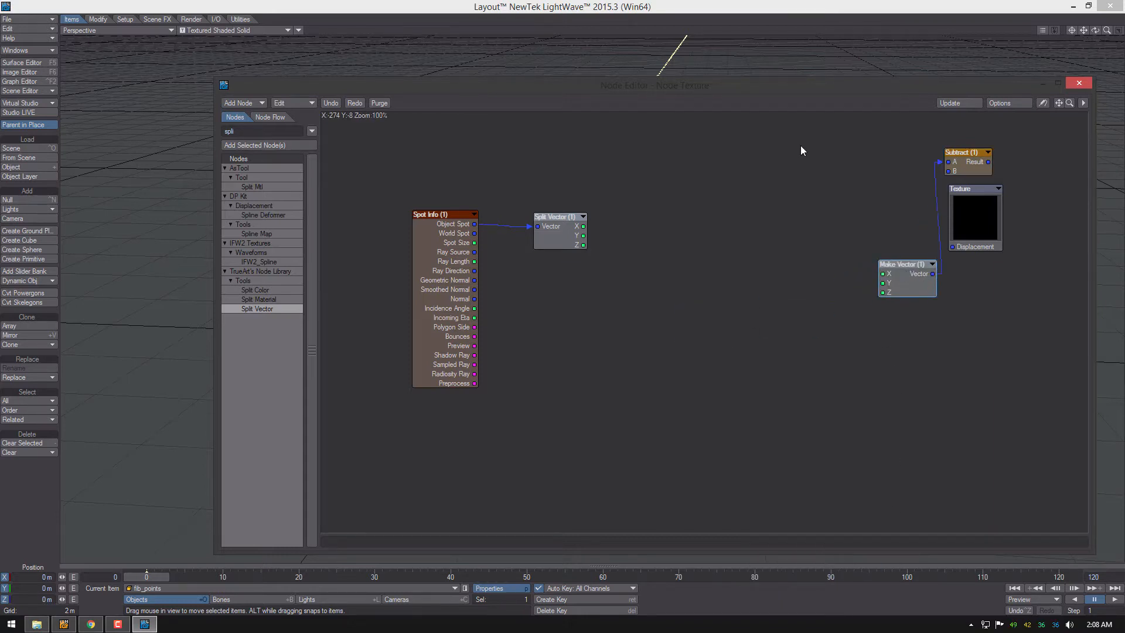
- Connect Object Spot to Subtract's B input and Subtract's result to the Texture displacement, spacing the nodes out neatly
{"action": "left_click_drag", "start_coordinate": [474, 233], "coordinate": [986, 223]}
{"action": "left_click_drag", "start_coordinate": [986, 222], "coordinate": [1036, 231]}
{"action": "left_click_drag", "start_coordinate": [972, 166], "coordinate": [973, 204]}
{"action": "left_click_drag", "start_coordinate": [560, 234], "coordinate": [539, 268]}
{"action": "left_click_drag", "start_coordinate": [741, 253], "coordinate": [694, 252], "text": "alt"}
{"action": "left_click_drag", "start_coordinate": [989, 225], "coordinate": [1021, 229]}
{"action": "left_click_drag", "start_coordinate": [930, 195], "coordinate": [946, 200]}
{"action": "left_click_drag", "start_coordinate": [860, 281], "coordinate": [867, 276]}
- Add a scalar Floor node and connect the Z output of Split Vector to its input
{"action": "left_click_drag", "start_coordinate": [481, 277], "coordinate": [539, 251], "text": "alt"}
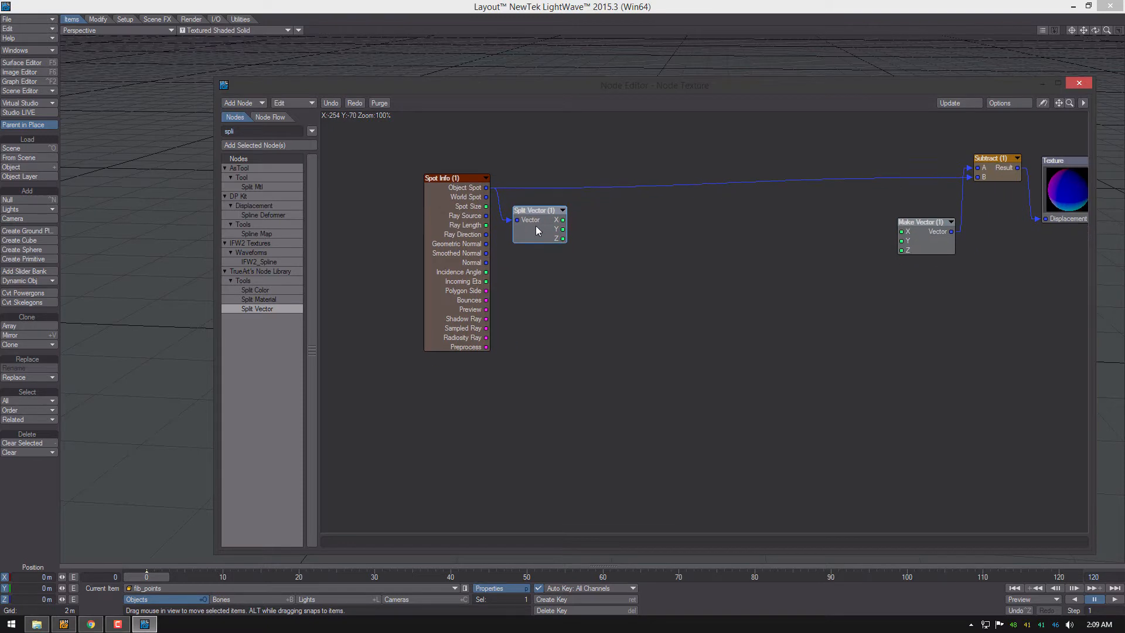
{"action": "right_click", "coordinate": [538, 251]}
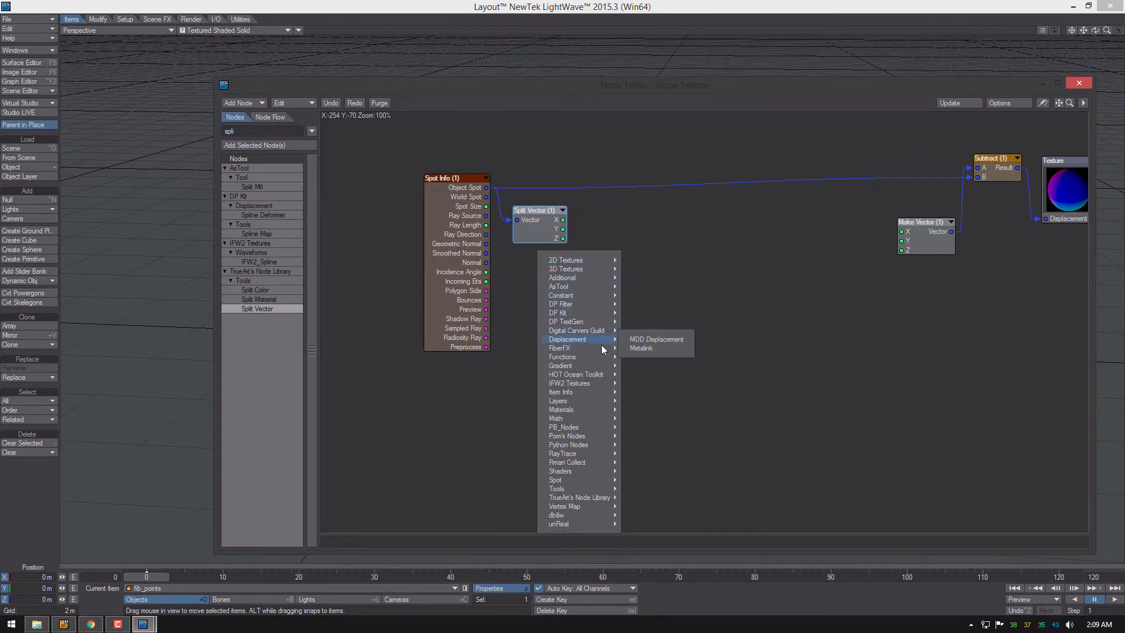
{"action": "mouse_move", "coordinate": [606, 417]}
{"action": "mouse_move", "coordinate": [668, 419]}
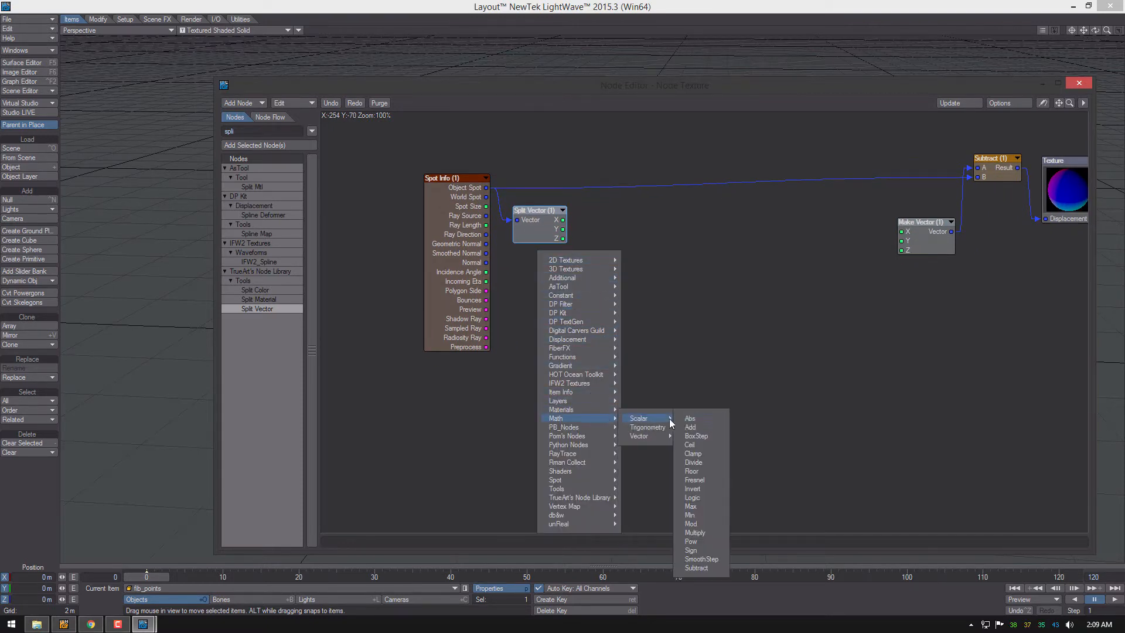
{"action": "left_click", "coordinate": [700, 472]}
{"action": "left_click_drag", "start_coordinate": [563, 238], "coordinate": [615, 262]}
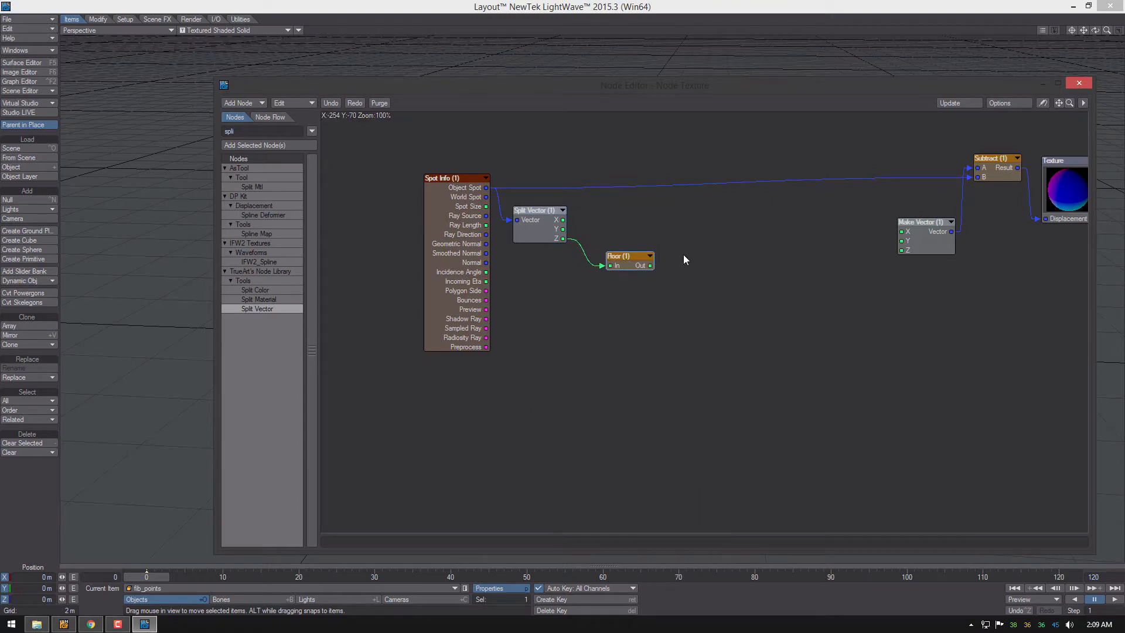
- Move the Make Vector, Subtract and Texture nodes farther from the Floor node to make room in the graph
{"action": "left_click_drag", "start_coordinate": [876, 245], "coordinate": [823, 237], "text": "alt"}
{"action": "left_click_drag", "start_coordinate": [1034, 272], "coordinate": [806, 132], "text": "alt"}
{"action": "left_click_drag", "start_coordinate": [931, 157], "coordinate": [976, 163]}
{"action": "left_click_drag", "start_coordinate": [351, 397], "coordinate": [516, 394], "text": "alt"}
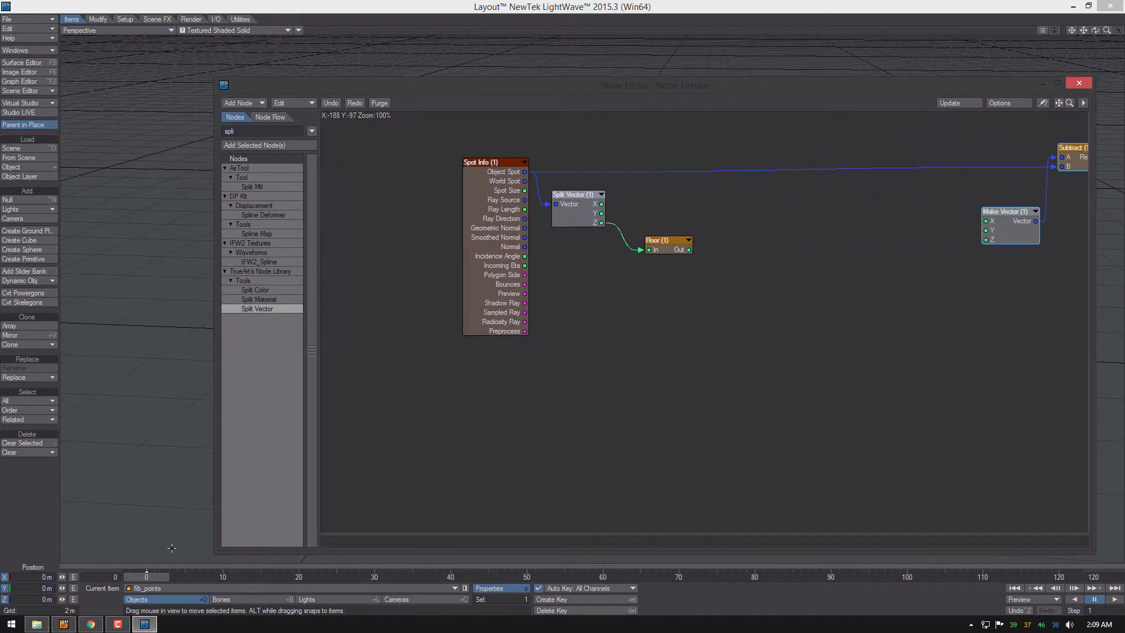
- Check the golden angle formula on the Stack Overflow page in Chrome, and add a PI constant node below Spot Info
{"action": "left_click", "coordinate": [91, 624]}
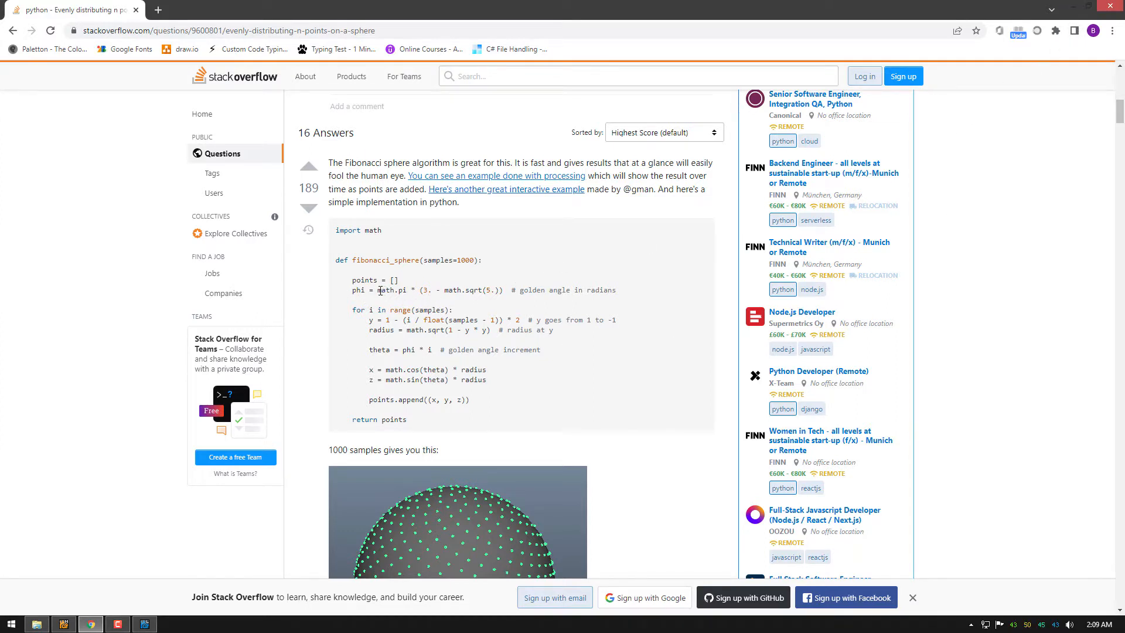
{"action": "left_click", "coordinate": [1073, 7]}
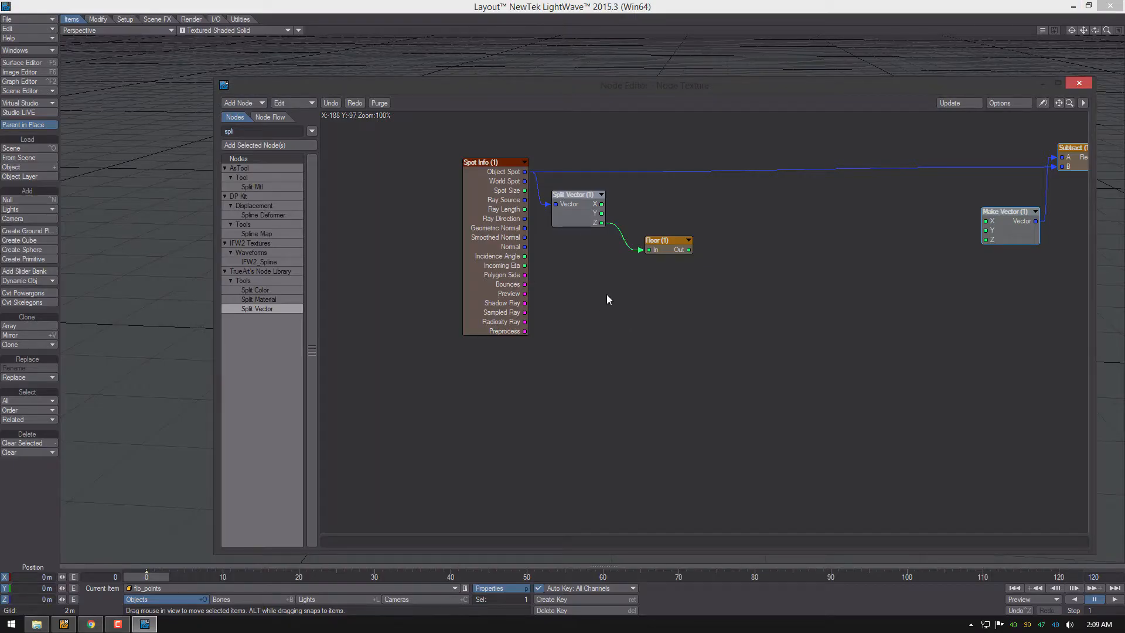
{"action": "left_click_drag", "start_coordinate": [607, 295], "coordinate": [590, 273], "text": "alt"}
{"action": "right_click", "coordinate": [467, 346]}
{"action": "mouse_move", "coordinate": [527, 365]}
{"action": "mouse_move", "coordinate": [573, 374]}
{"action": "mouse_move", "coordinate": [608, 376]}
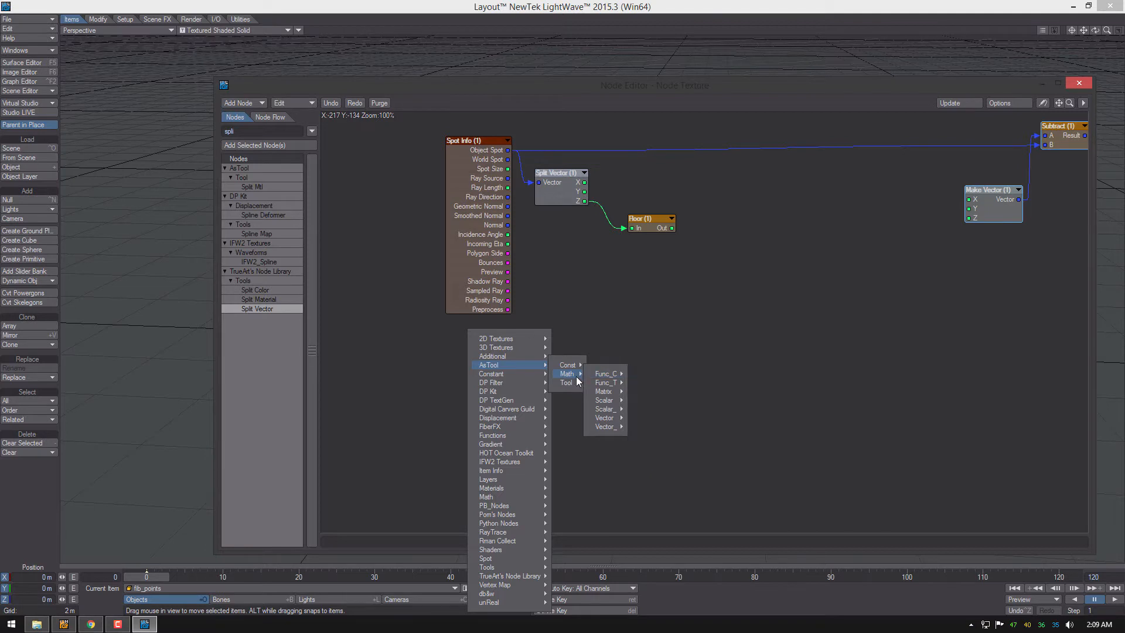
{"action": "left_click", "coordinate": [610, 373]}
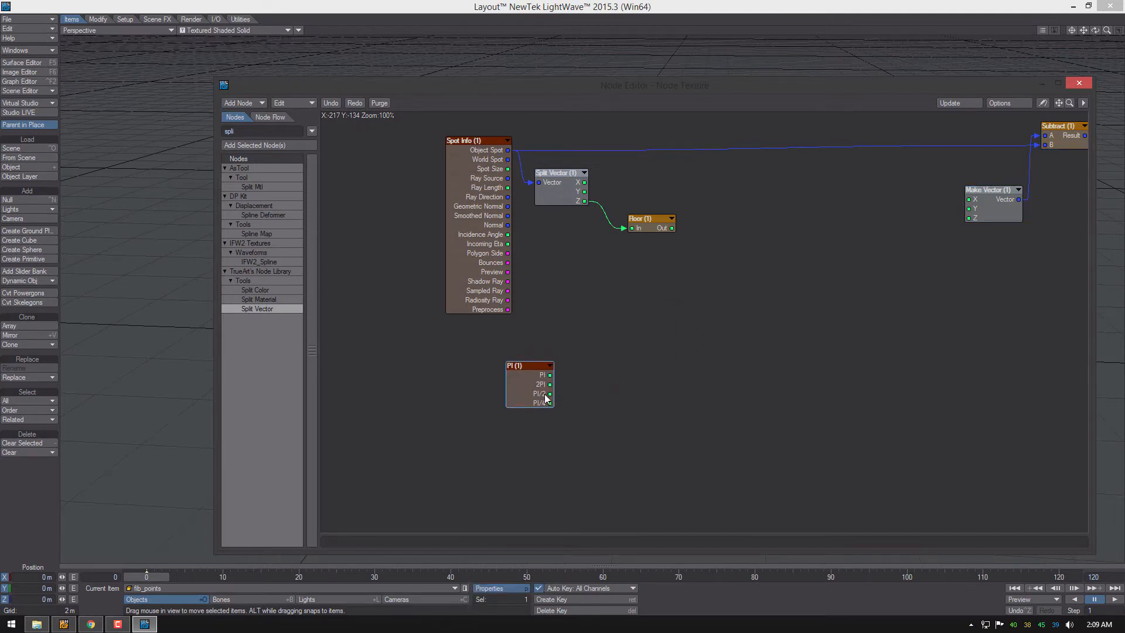
{"action": "left_click_drag", "start_coordinate": [544, 393], "coordinate": [470, 410]}
- Add a scalar Multiply node and place it to the right of the PI node
{"action": "right_click", "coordinate": [550, 334]}
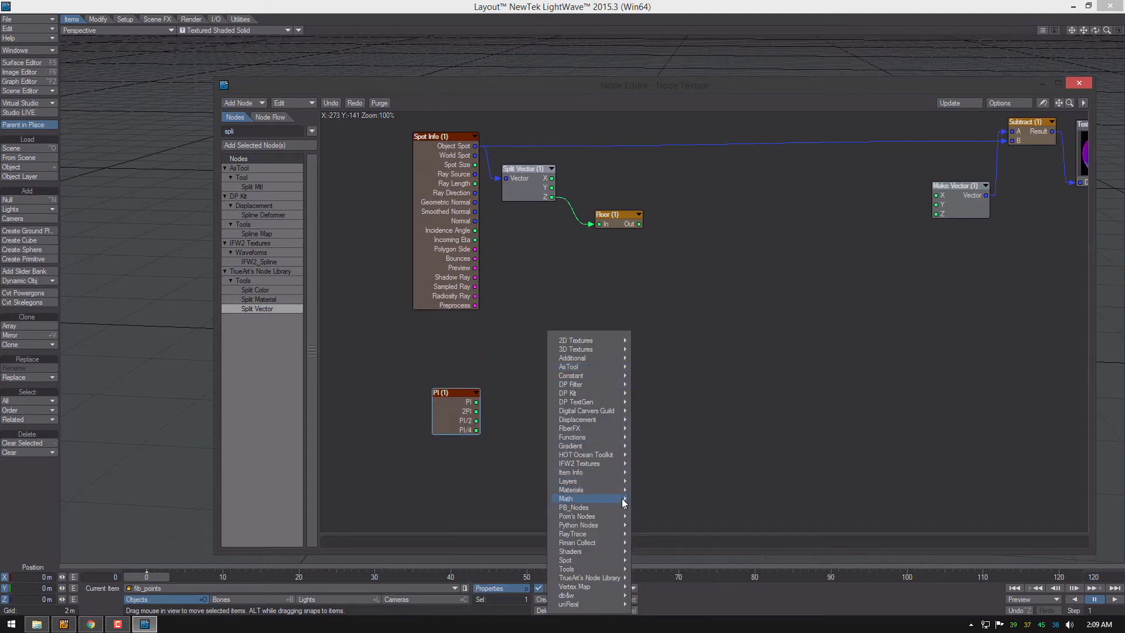
{"action": "mouse_move", "coordinate": [624, 500]}
{"action": "mouse_move", "coordinate": [659, 499]}
{"action": "left_click", "coordinate": [713, 568]}
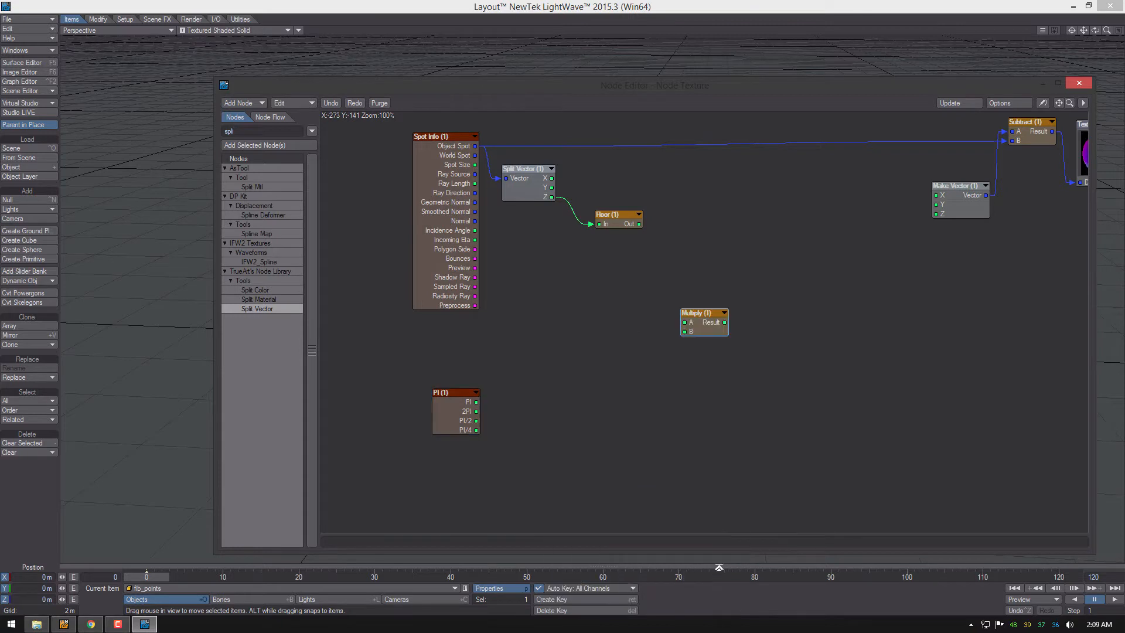
{"action": "left_click_drag", "start_coordinate": [704, 324], "coordinate": [701, 401]}
- Add a Sqrt node from the AsTool math functions and place it between PI and Multiply
{"action": "right_click", "coordinate": [566, 401]}
{"action": "mouse_move", "coordinate": [582, 497]}
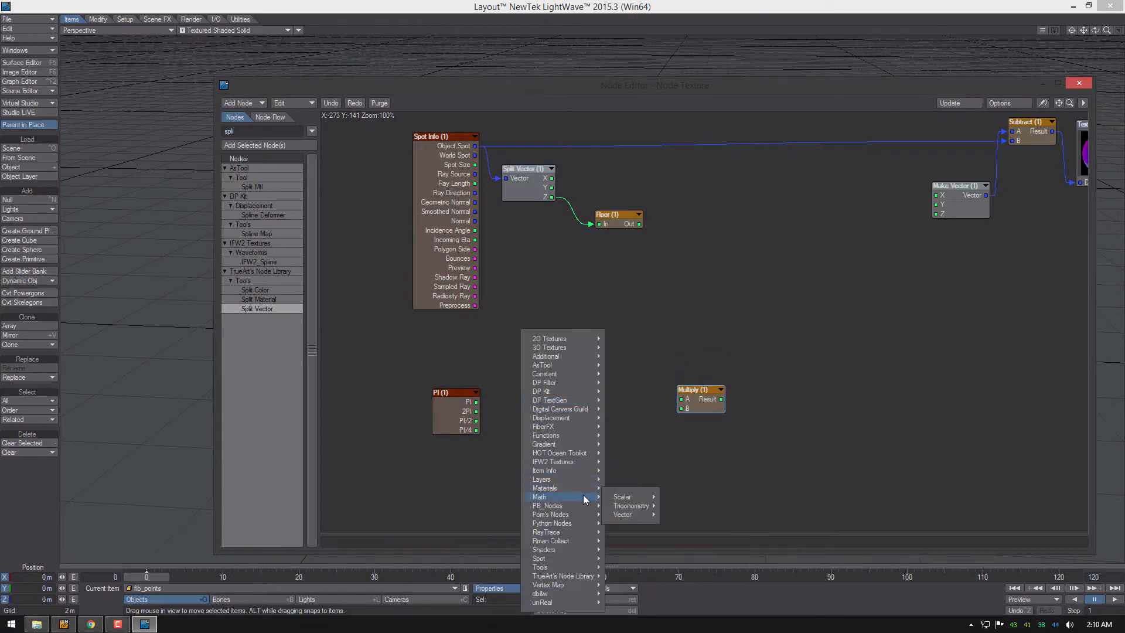
{"action": "mouse_move", "coordinate": [626, 497]}
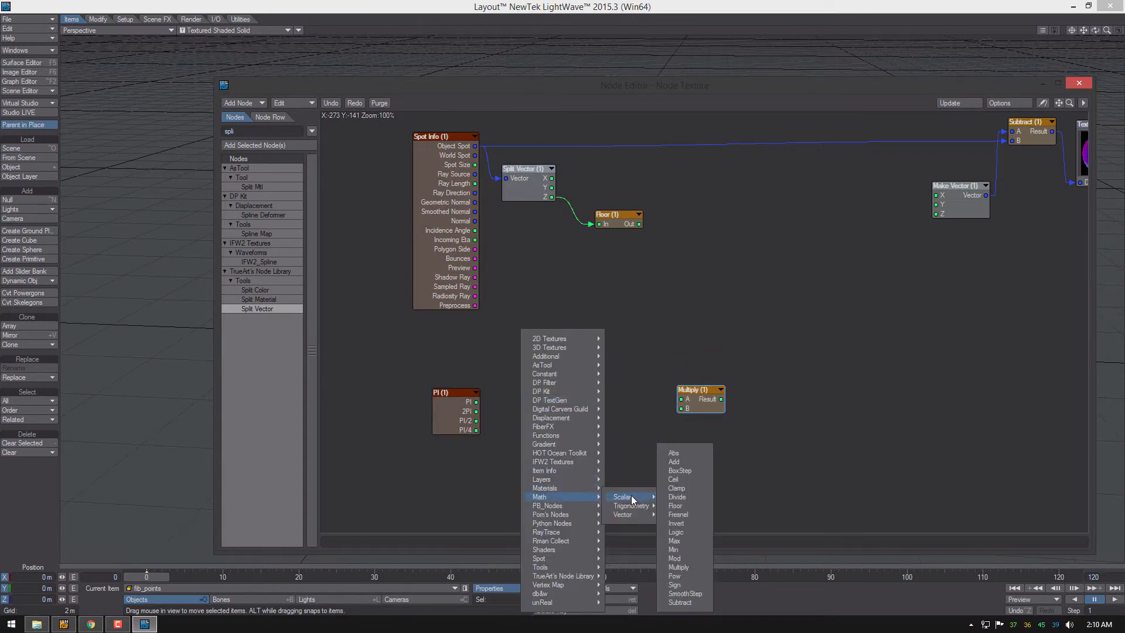
{"action": "mouse_move", "coordinate": [581, 366]}
{"action": "mouse_move", "coordinate": [625, 373]}
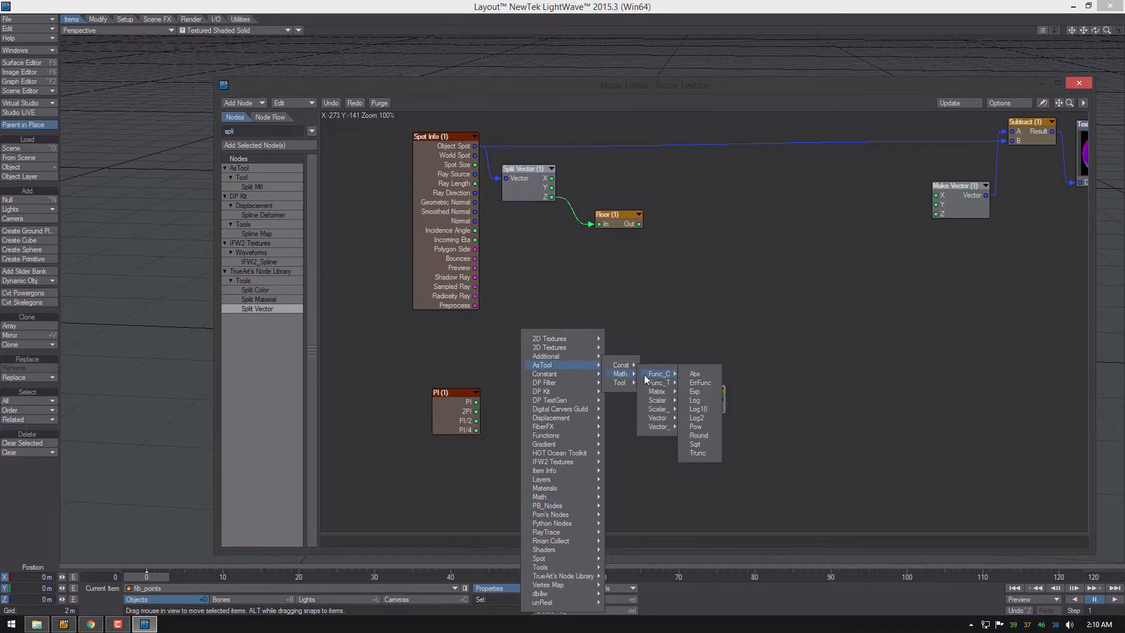
{"action": "mouse_move", "coordinate": [659, 374]}
{"action": "left_click", "coordinate": [696, 444]}
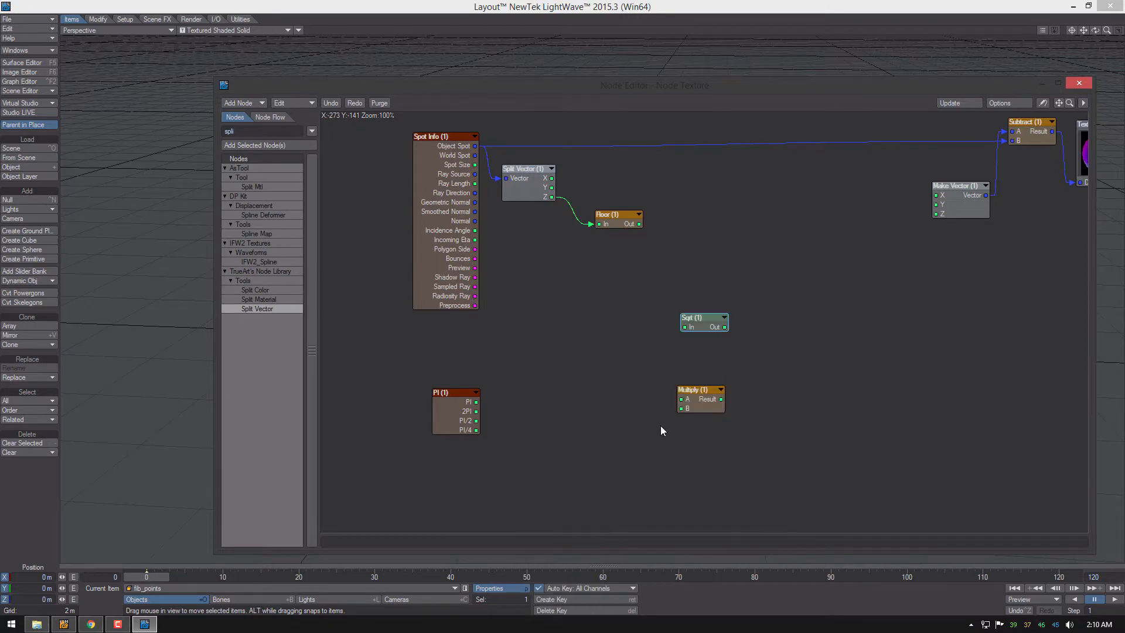
{"action": "left_click_drag", "start_coordinate": [701, 323], "coordinate": [603, 425]}
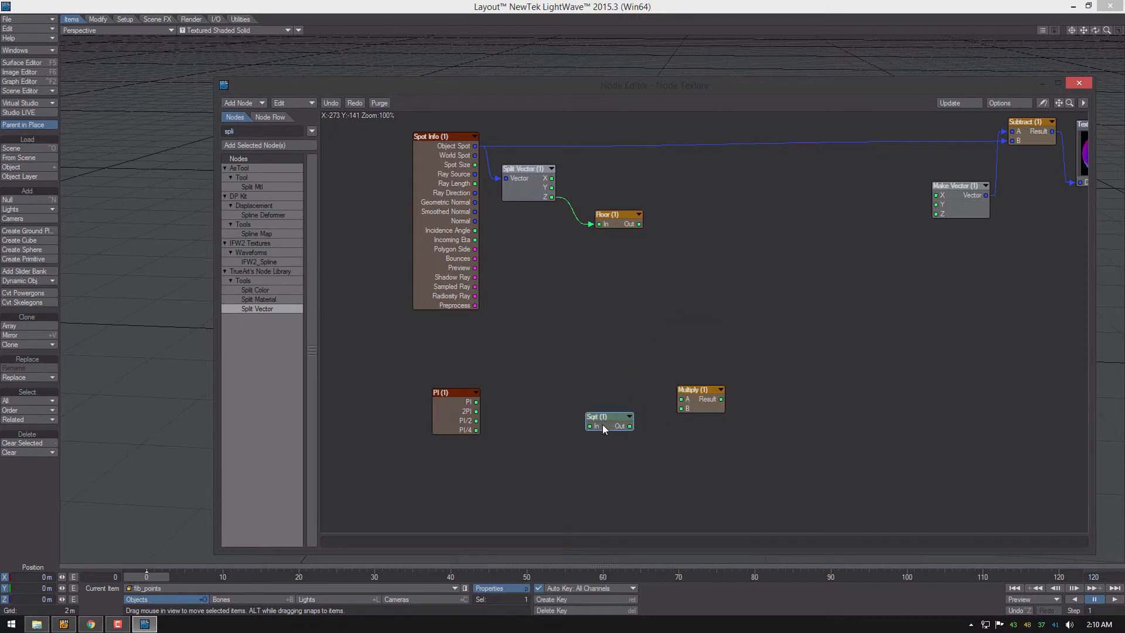
- Add a scalar Subtract node and arrange it between the Sqrt and Multiply nodes
{"action": "right_click", "coordinate": [556, 335]}
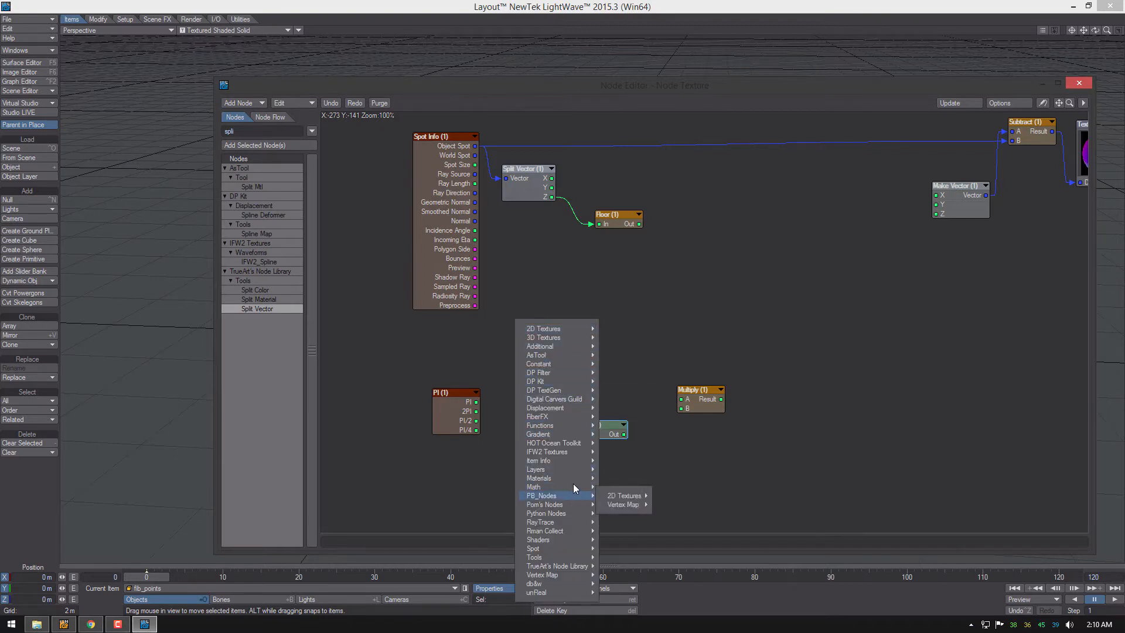
{"action": "mouse_move", "coordinate": [618, 487]}
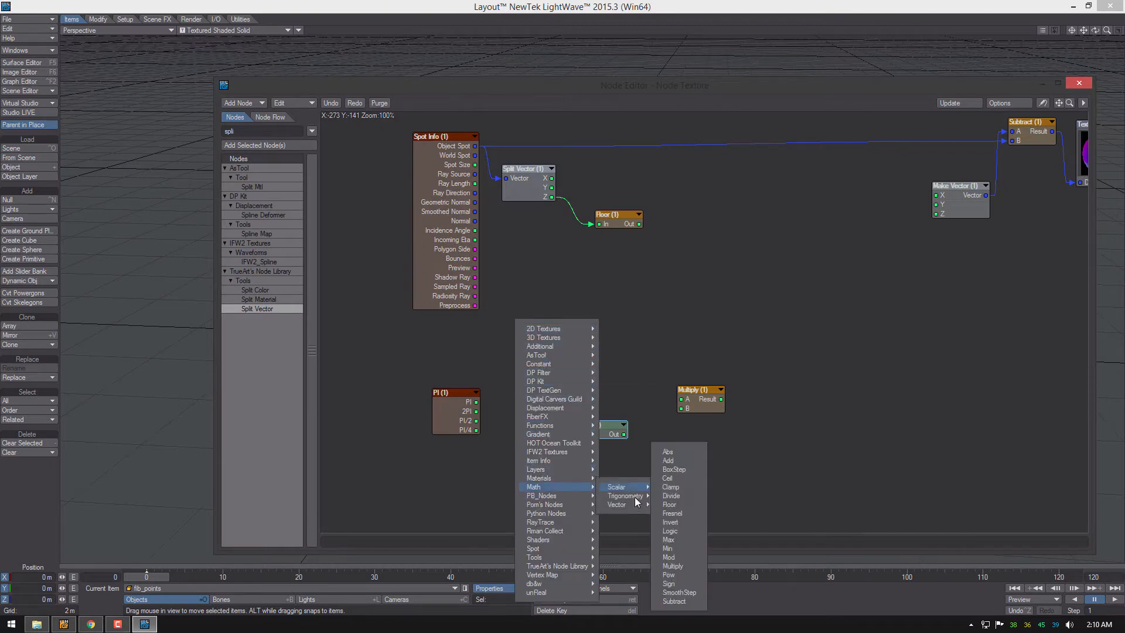
{"action": "left_click", "coordinate": [674, 601]}
{"action": "left_click_drag", "start_coordinate": [703, 328], "coordinate": [599, 350]}
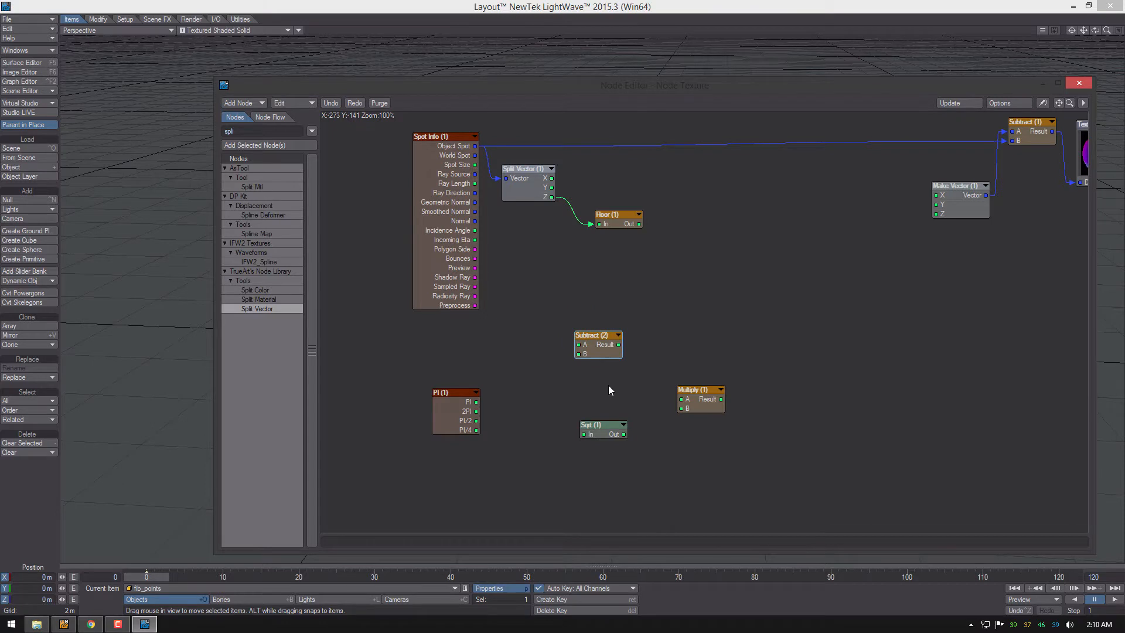
{"action": "middle_click_drag", "start_coordinate": [609, 386], "coordinate": [597, 379]}
{"action": "left_click_drag", "start_coordinate": [684, 396], "coordinate": [720, 379]}
{"action": "left_click", "coordinate": [578, 340]}
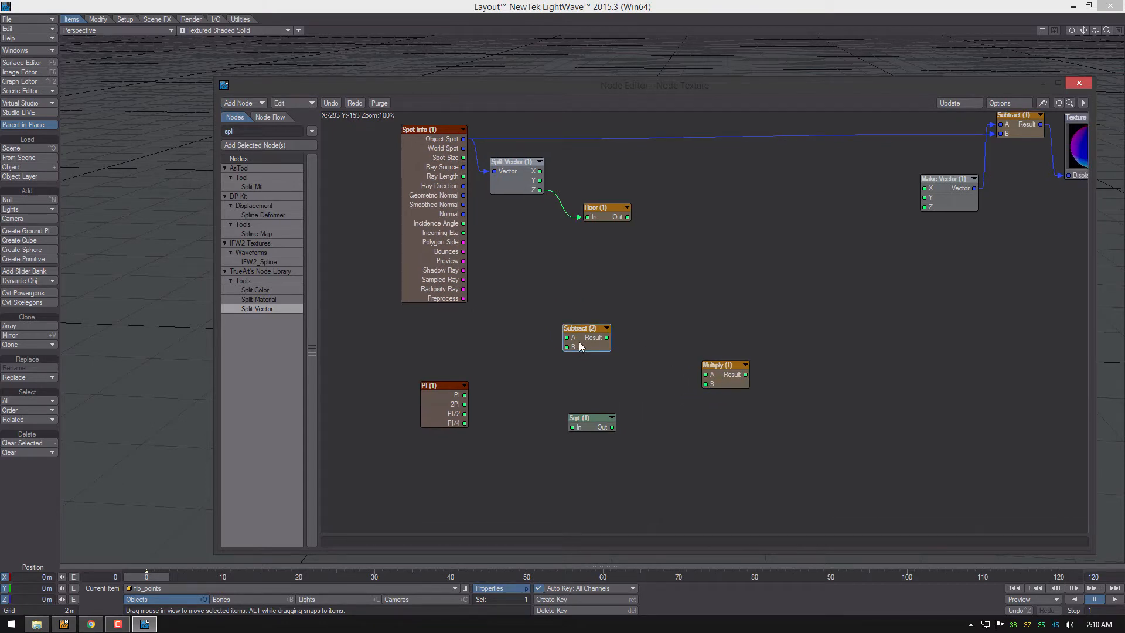
{"action": "left_click_drag", "start_coordinate": [582, 347], "coordinate": [615, 347]}
{"action": "left_click_drag", "start_coordinate": [586, 422], "coordinate": [537, 353]}
- Make the scalar Subtract node compute 3 minus the Sqrt output wired to B, with Sqrt's input set to 5
{"action": "double_click", "coordinate": [620, 342]}
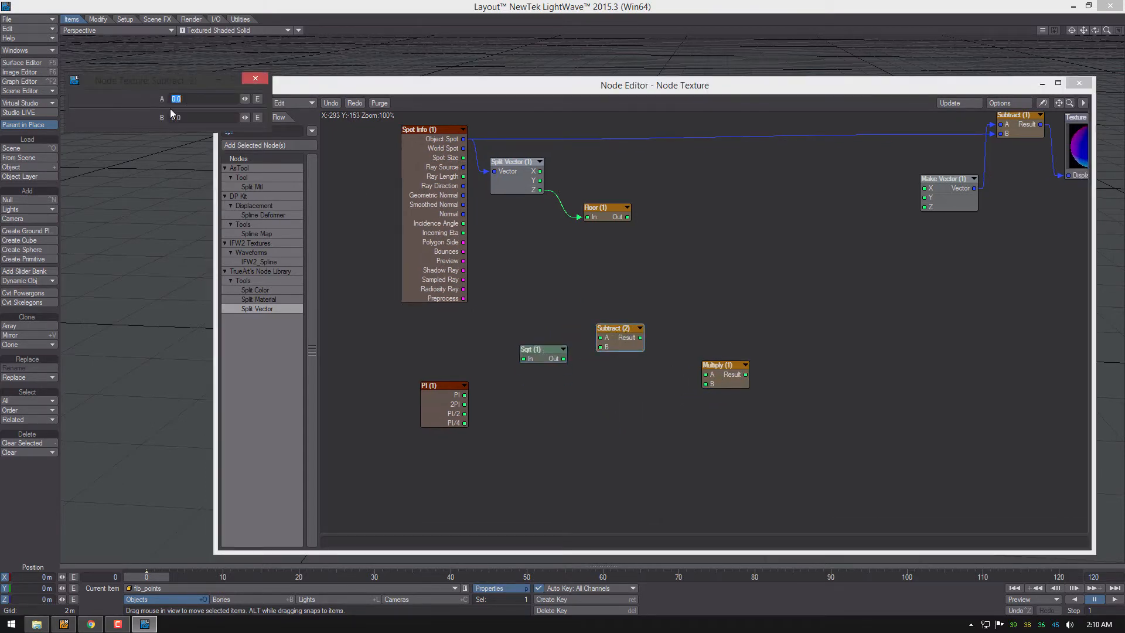
{"action": "type", "text": "3"}
{"action": "left_click_drag", "start_coordinate": [564, 358], "coordinate": [600, 347]}
{"action": "left_click", "coordinate": [534, 359]}
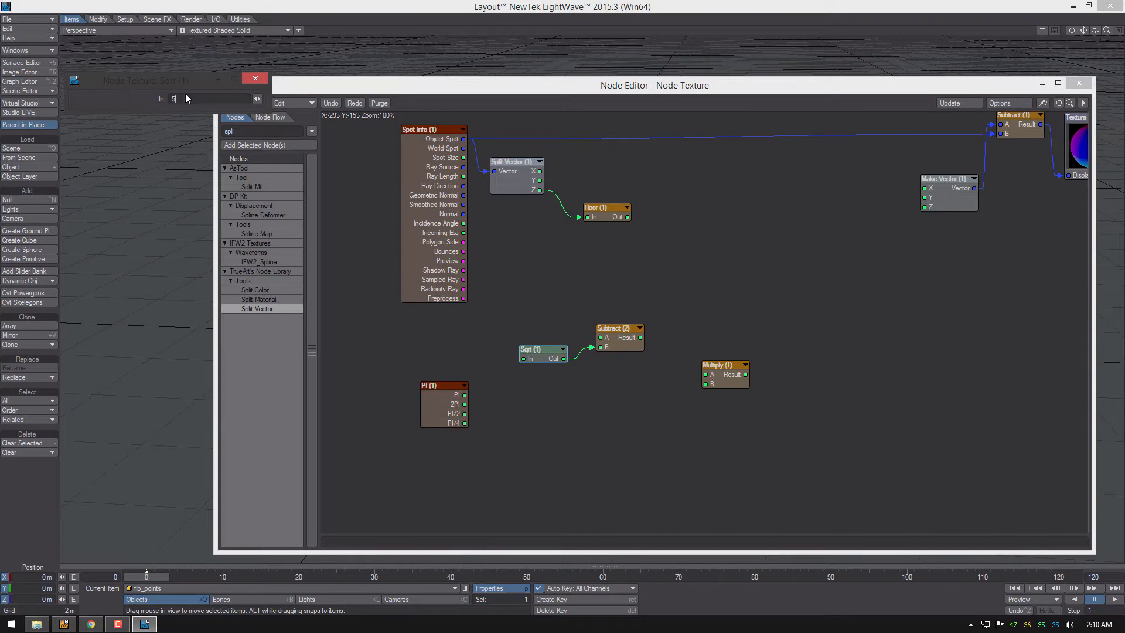
{"action": "key", "text": "Return"}
{"action": "left_click_drag", "start_coordinate": [543, 353], "coordinate": [539, 342]}
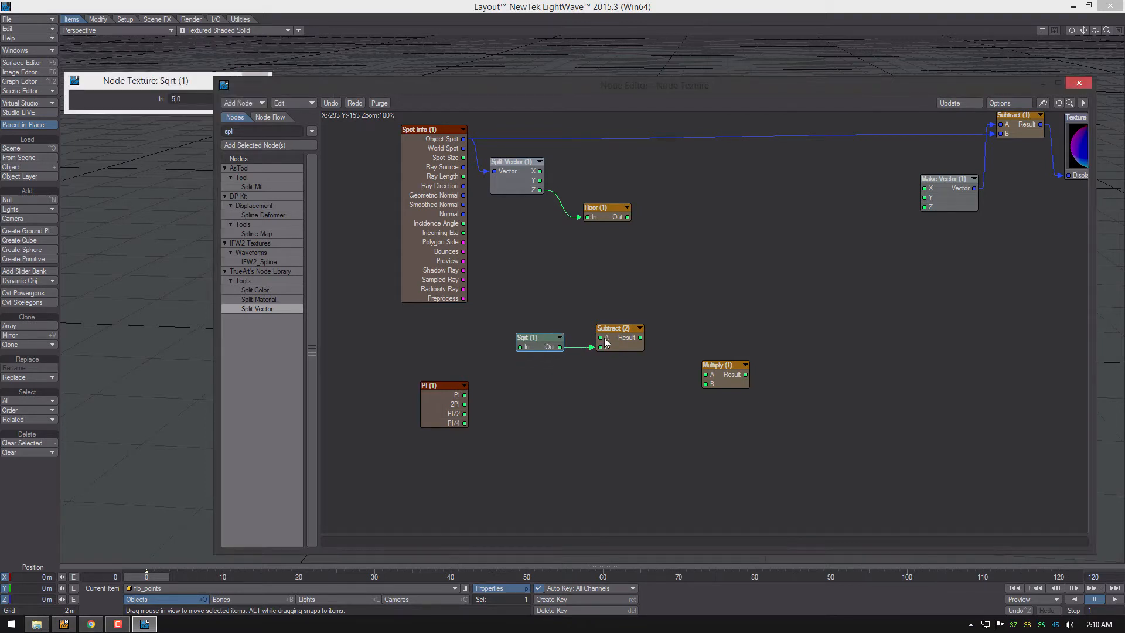
- Connect the scalar Subtract result and PI to Multiply's A and B inputs, and move the golden angle nodes lower in the graph
{"action": "left_click_drag", "start_coordinate": [464, 395], "coordinate": [641, 337]}
{"action": "left_click_drag", "start_coordinate": [528, 292], "coordinate": [667, 398]}
{"action": "left_click_drag", "start_coordinate": [666, 470], "coordinate": [464, 368]}
{"action": "left_click_drag", "start_coordinate": [454, 404], "coordinate": [446, 455]}
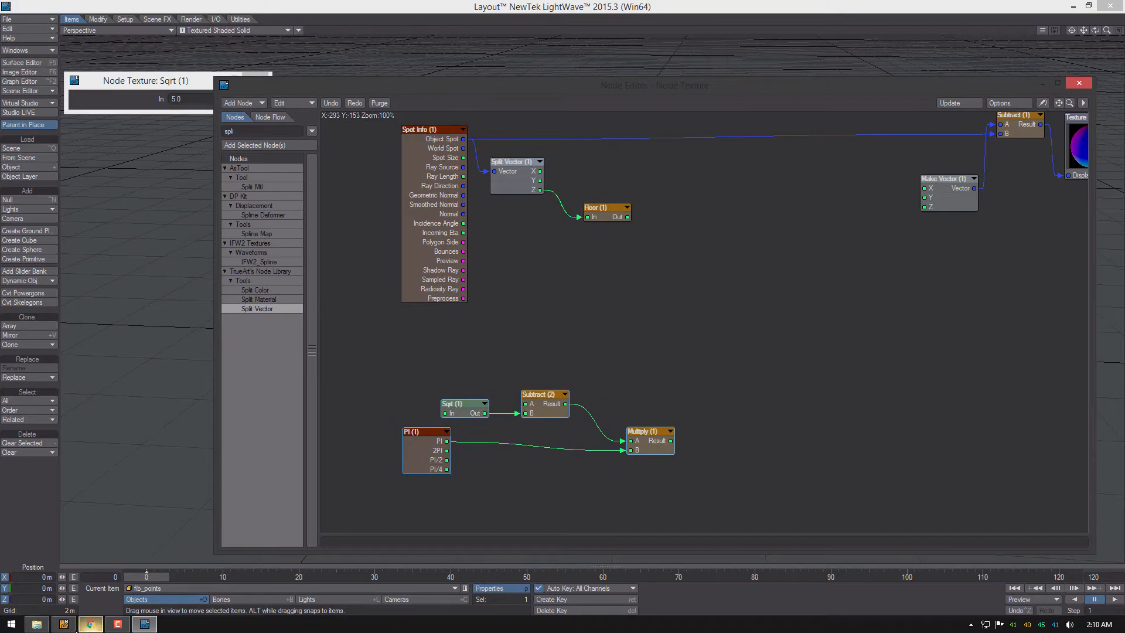
- Switch to Chrome and review the Python code for the Fibonacci sphere's point coordinates
{"action": "left_click", "coordinate": [92, 625]}
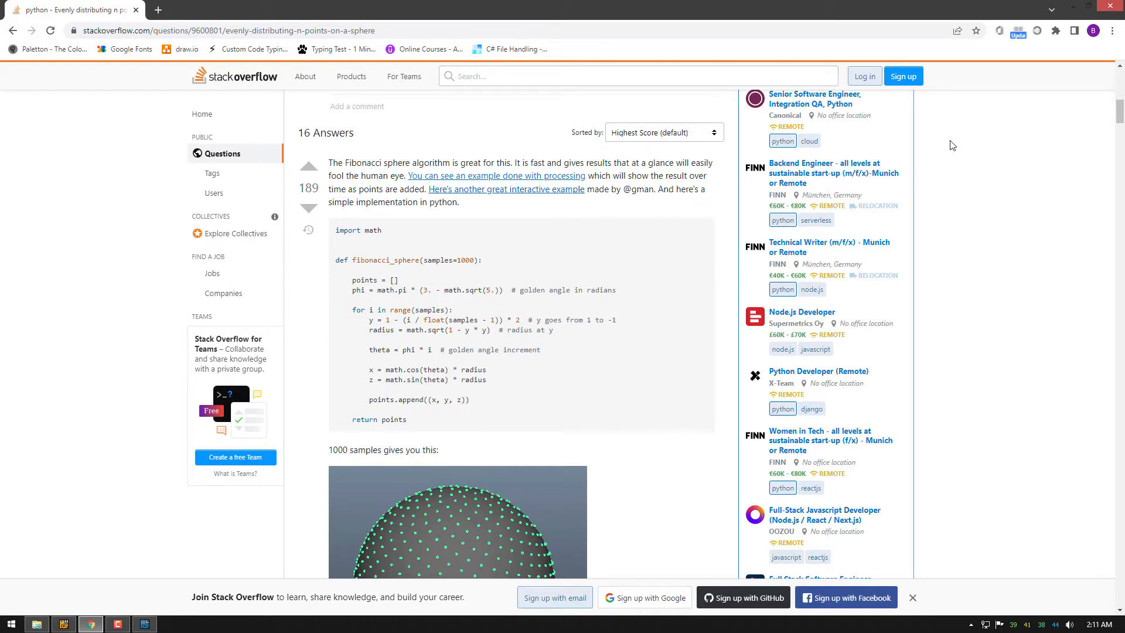
- Switch back to LightWave Layout and add a scalar Divide node to the right of the Floor node
{"action": "left_click", "coordinate": [1075, 8]}
{"action": "right_click", "coordinate": [621, 254]}
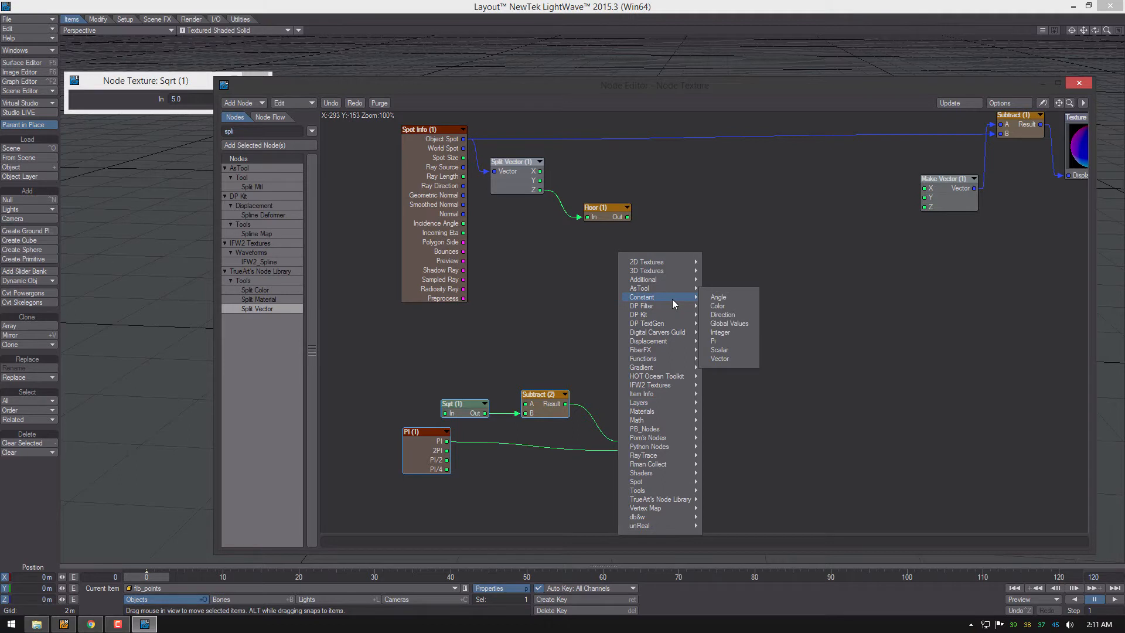
{"action": "mouse_move", "coordinate": [668, 338]}
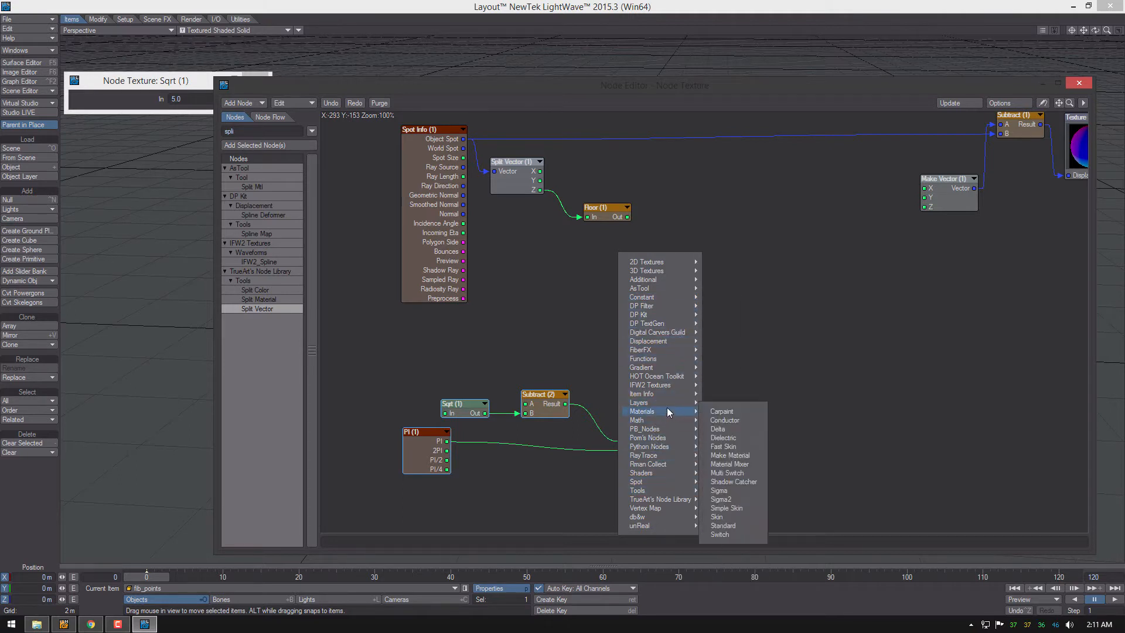
{"action": "mouse_move", "coordinate": [677, 422]}
{"action": "mouse_move", "coordinate": [730, 421]}
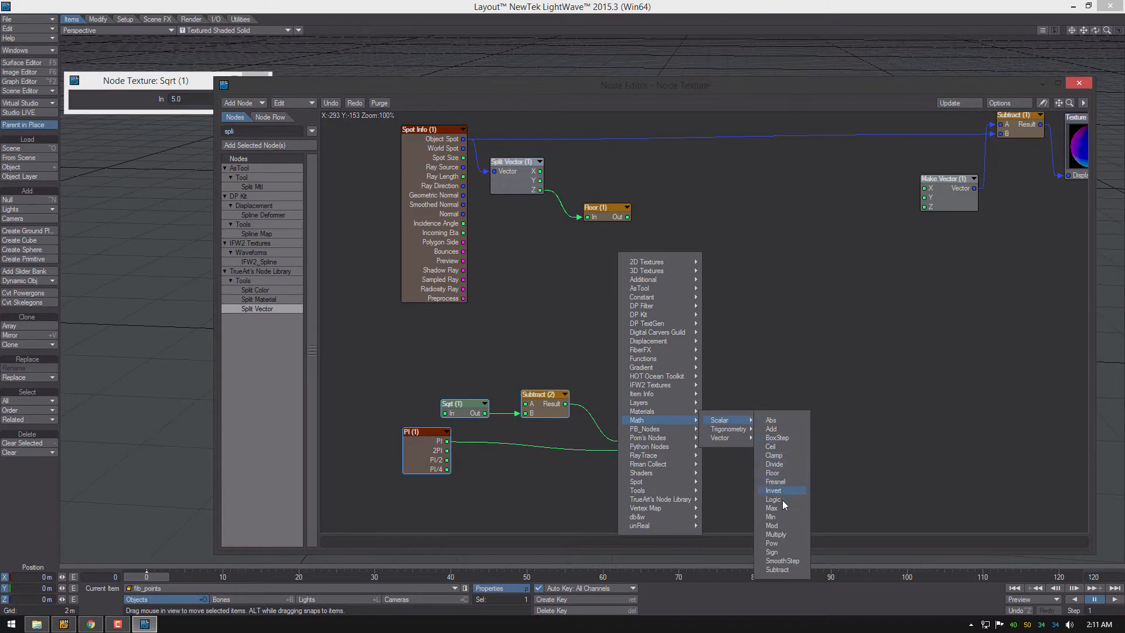
{"action": "left_click", "coordinate": [785, 464]}
{"action": "left_click_drag", "start_coordinate": [695, 324], "coordinate": [699, 232]}
{"action": "left_click_drag", "start_coordinate": [699, 233], "coordinate": [656, 299], "text": "alt"}
- Set the Divide node's B value to 999 and close its properties
{"action": "double_click", "coordinate": [655, 305]}
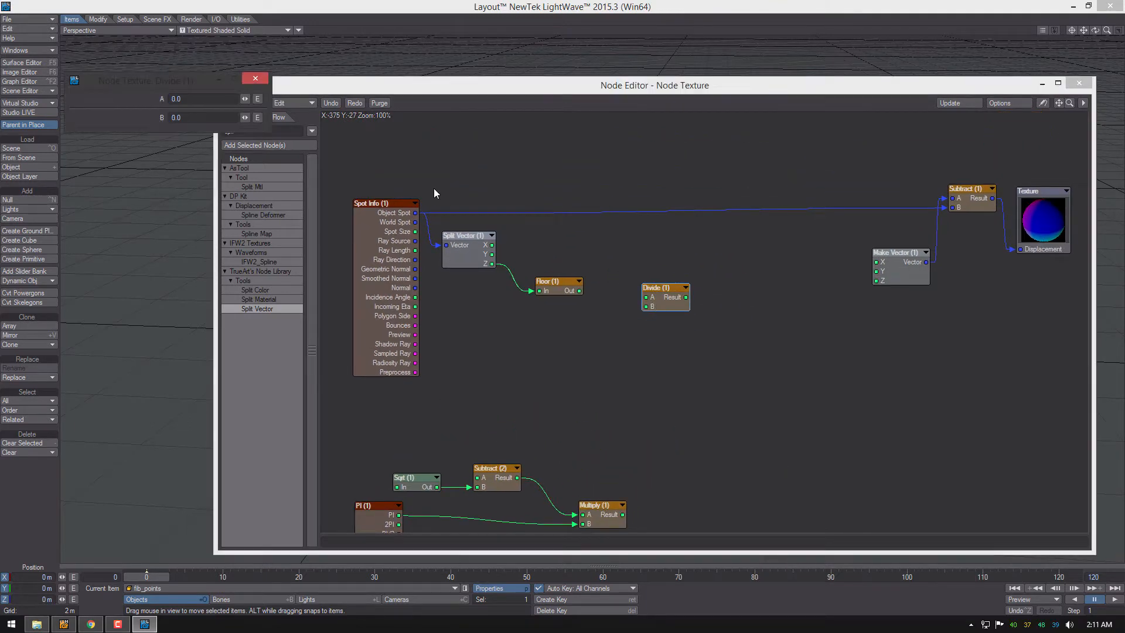
{"action": "right_click", "coordinate": [577, 188]}
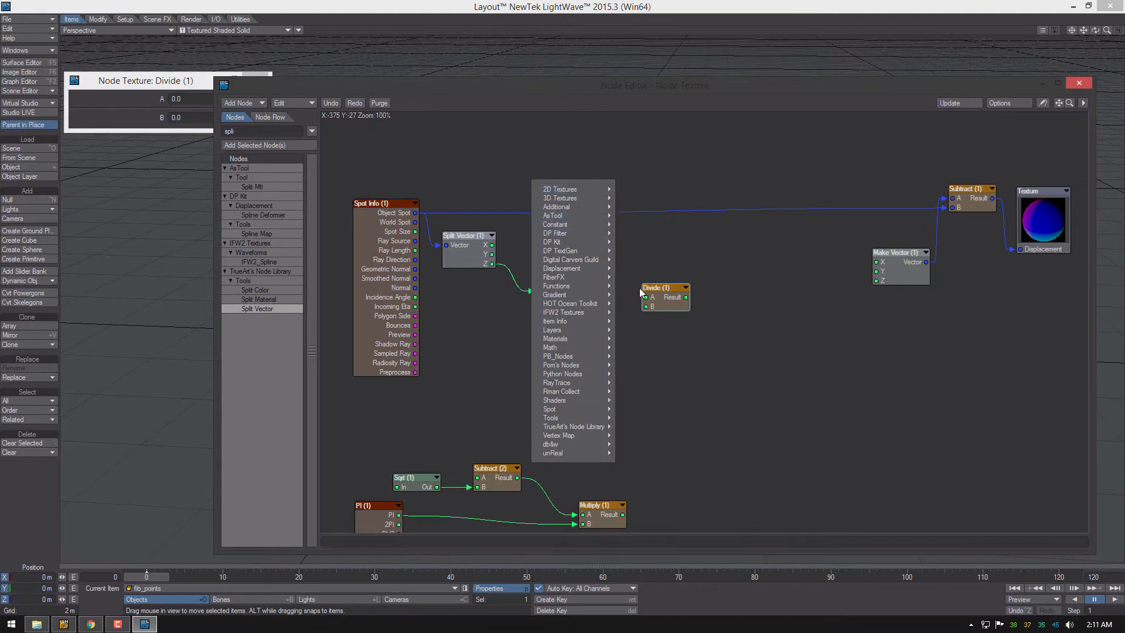
{"action": "left_click", "coordinate": [669, 304]}
{"action": "double_click", "coordinate": [669, 303]}
{"action": "type", "text": "999"}
{"action": "key", "text": "Return"}
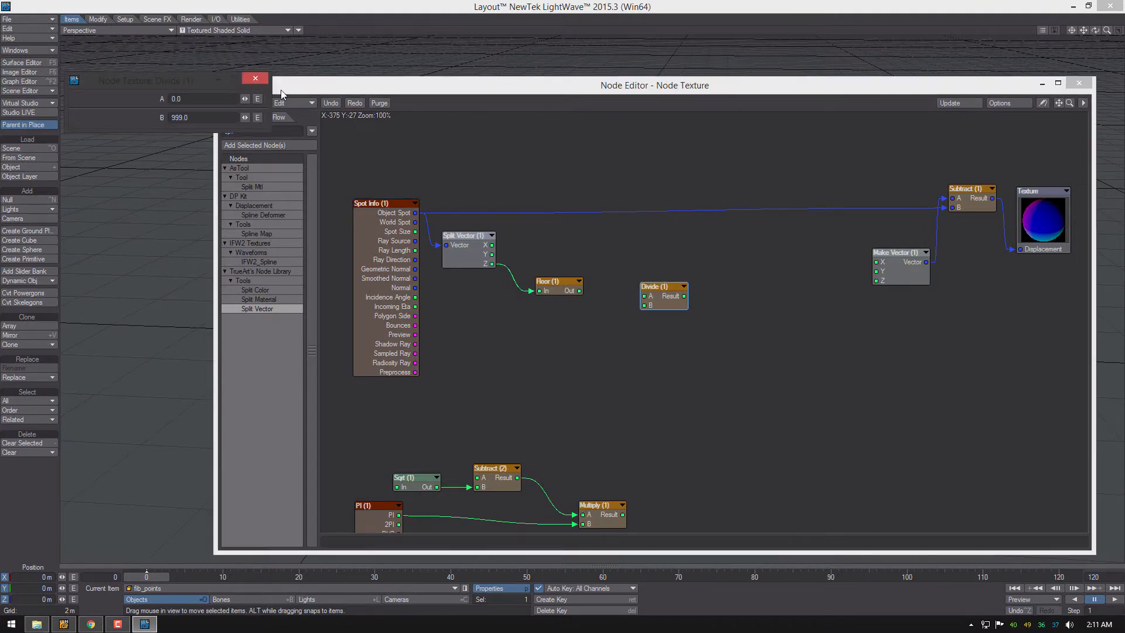
{"action": "left_click", "coordinate": [255, 78]}
- Line up the Floor and Divide nodes and connect Floor's output to Divide's A input
{"action": "left_click_drag", "start_coordinate": [658, 297], "coordinate": [668, 296]}
{"action": "left_click_drag", "start_coordinate": [557, 283], "coordinate": [566, 277]}
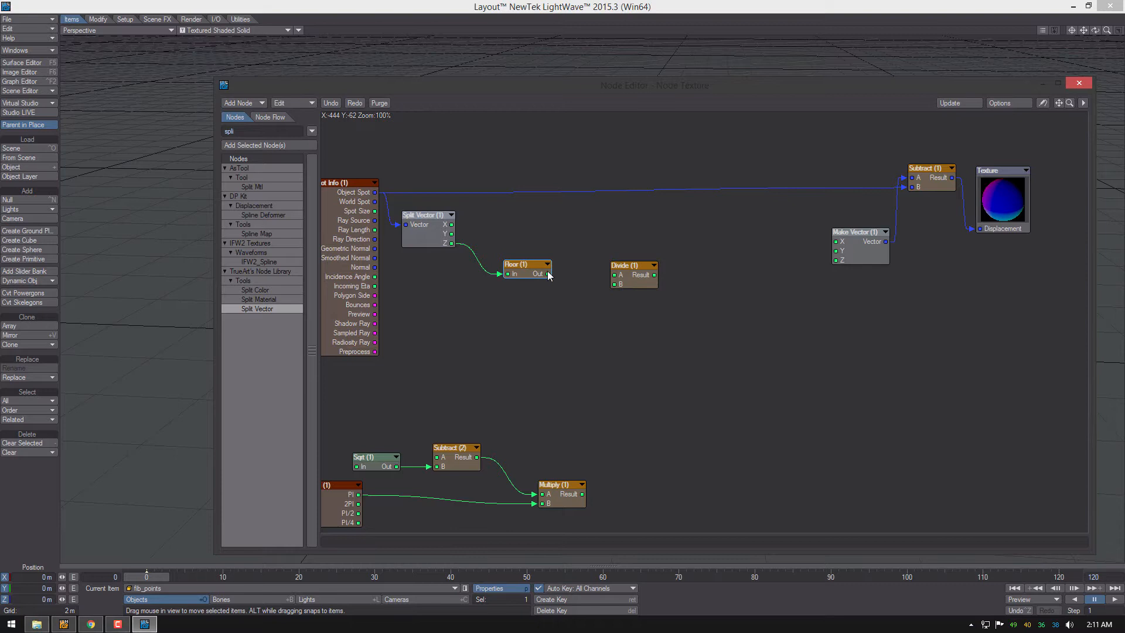
{"action": "left_click_drag", "start_coordinate": [548, 274], "coordinate": [614, 275]}
- Check the Divide node's B value against the y formula in Chrome's Python code, and return to Layout
{"action": "double_click", "coordinate": [634, 280]}
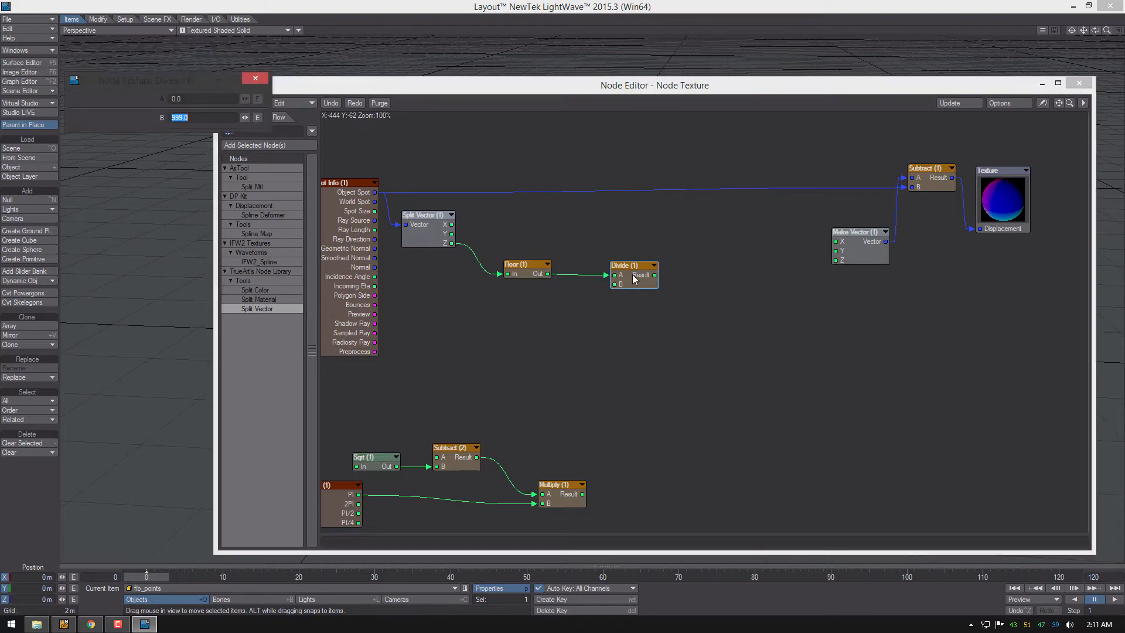
{"action": "left_click", "coordinate": [91, 625]}
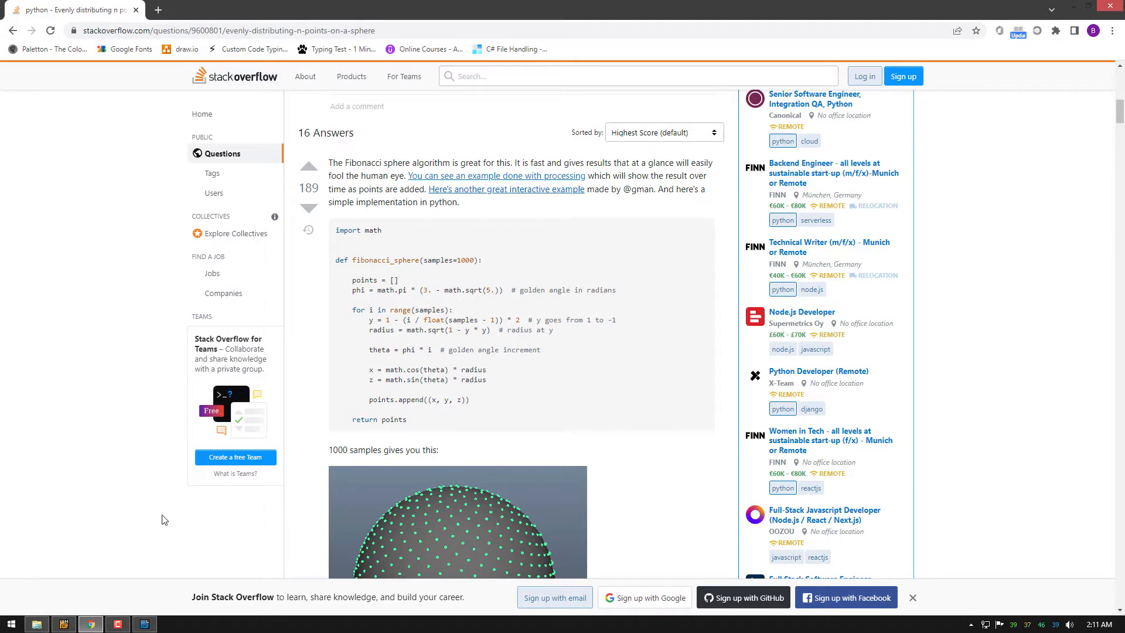
{"action": "mouse_move", "coordinate": [143, 629]}
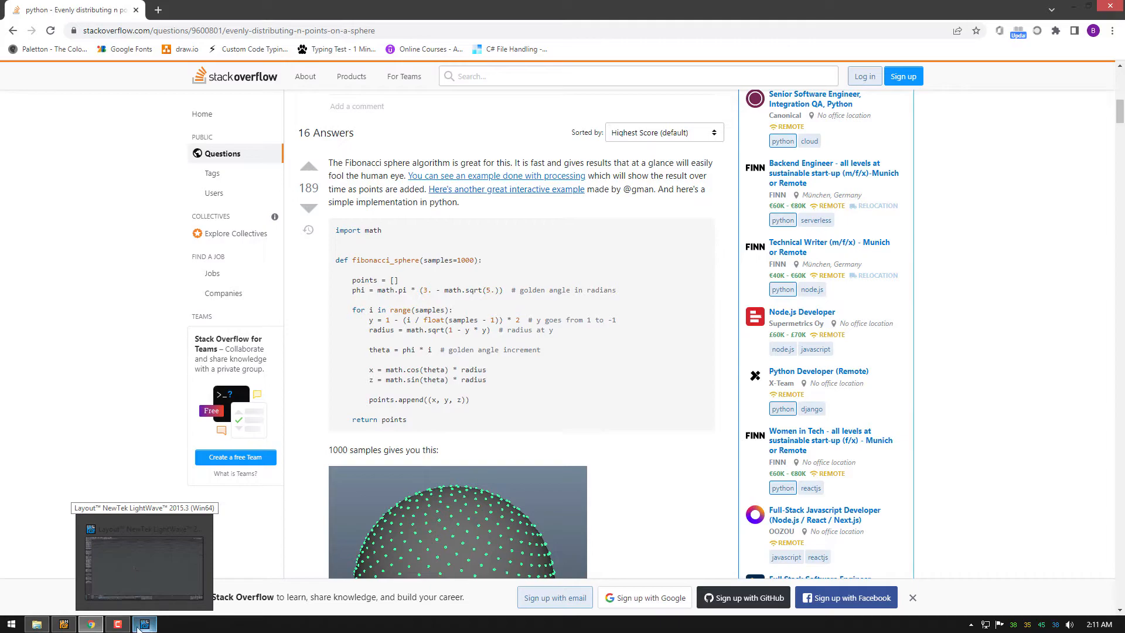
{"action": "left_click", "coordinate": [138, 628]}
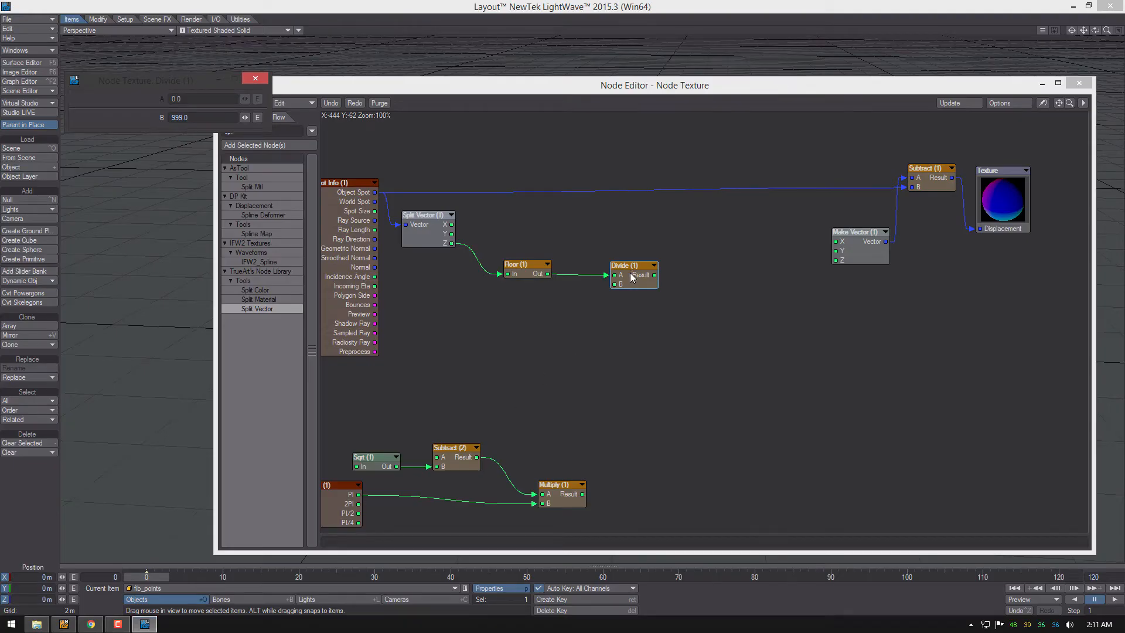
{"action": "left_click_drag", "start_coordinate": [605, 276], "coordinate": [673, 284], "text": "alt"}
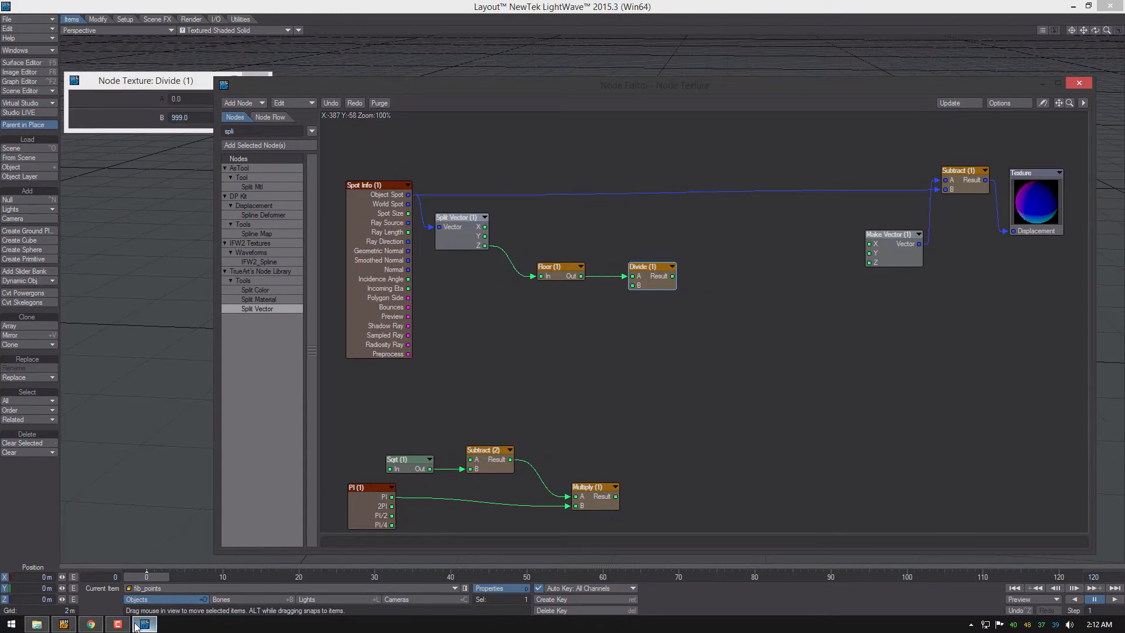
{"action": "left_click", "coordinate": [91, 625]}
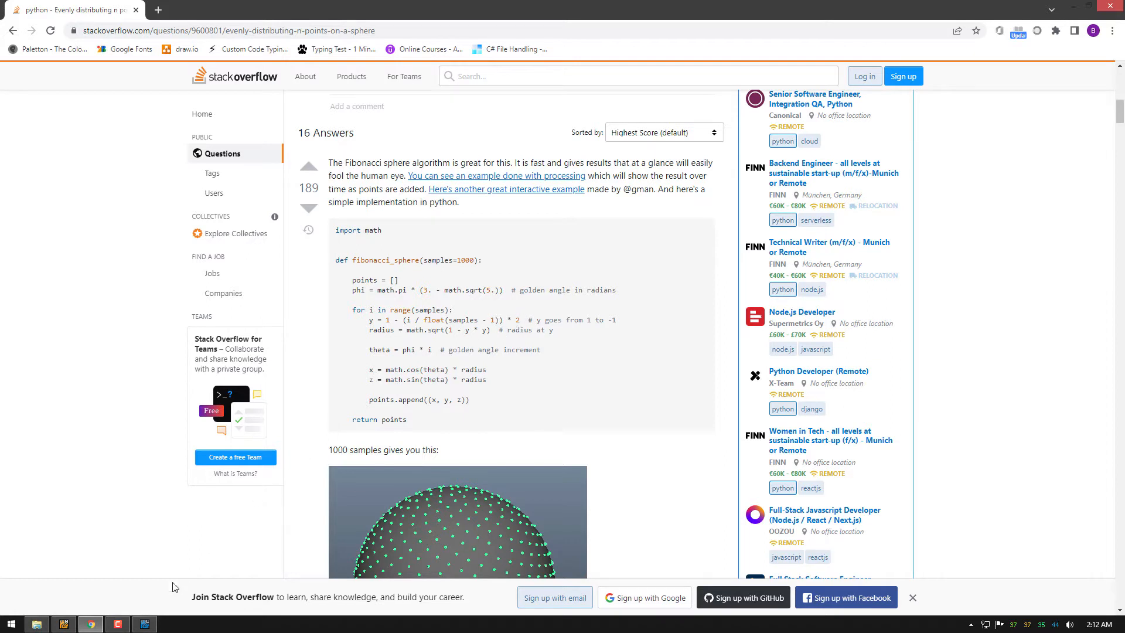
{"action": "mouse_move", "coordinate": [91, 627]}
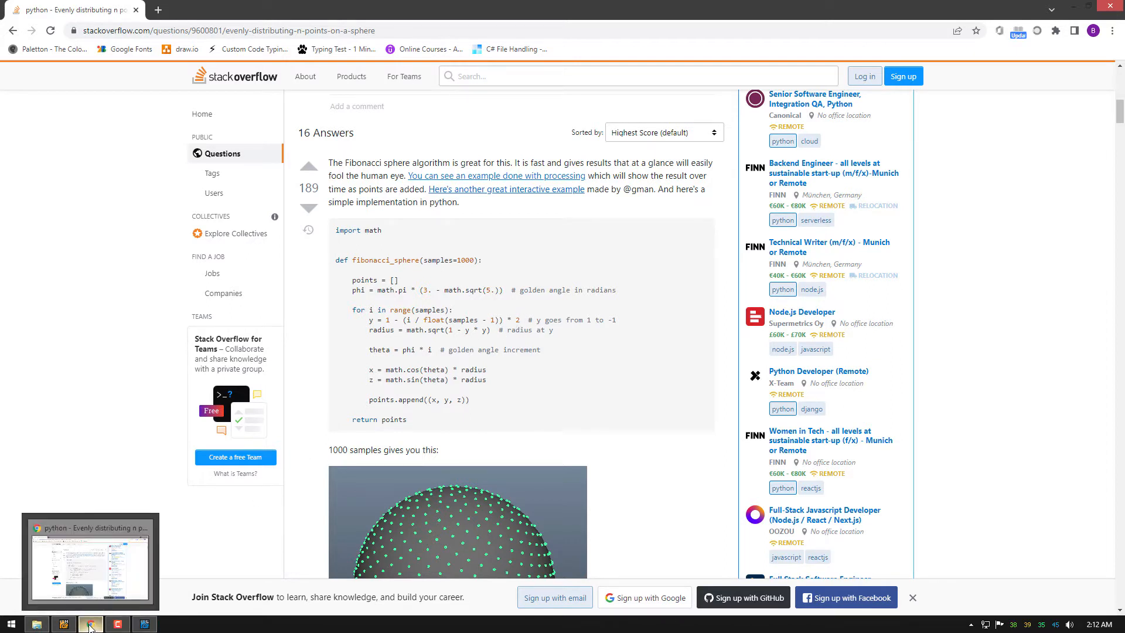
{"action": "left_click", "coordinate": [91, 626]}
- Add a scalar Multiply node after Divide, wire Divide's result to its A input, and set B to 2
{"action": "right_click", "coordinate": [634, 334]}
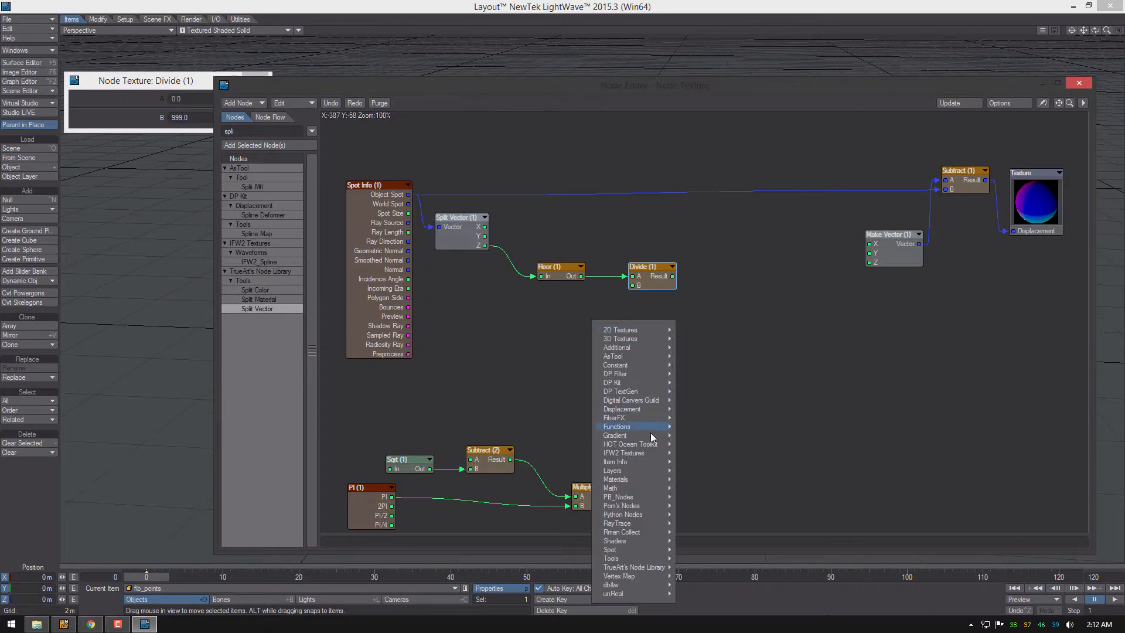
{"action": "mouse_move", "coordinate": [613, 488]}
{"action": "mouse_move", "coordinate": [698, 488]}
{"action": "left_click", "coordinate": [749, 568]}
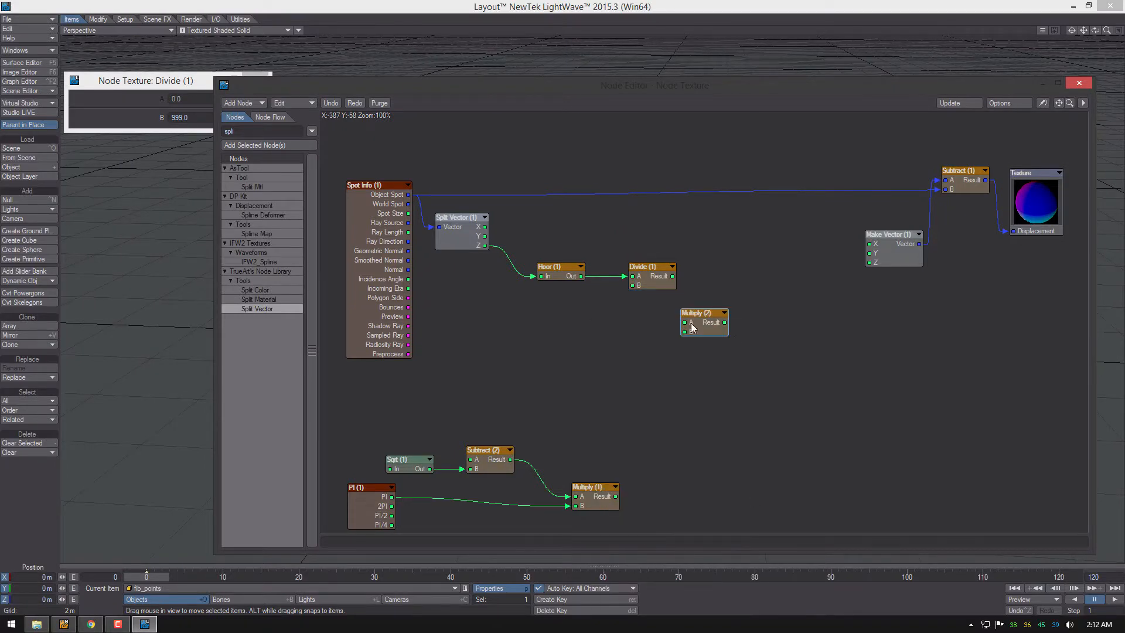
{"action": "left_click_drag", "start_coordinate": [715, 334], "coordinate": [730, 301]}
{"action": "left_click_drag", "start_coordinate": [673, 277], "coordinate": [636, 305]}
{"action": "type", "text": "2"}
{"action": "key", "text": "Return"}
- Add a scalar Subtract node to the right of the new Multiply node
{"action": "right_click", "coordinate": [565, 313]}
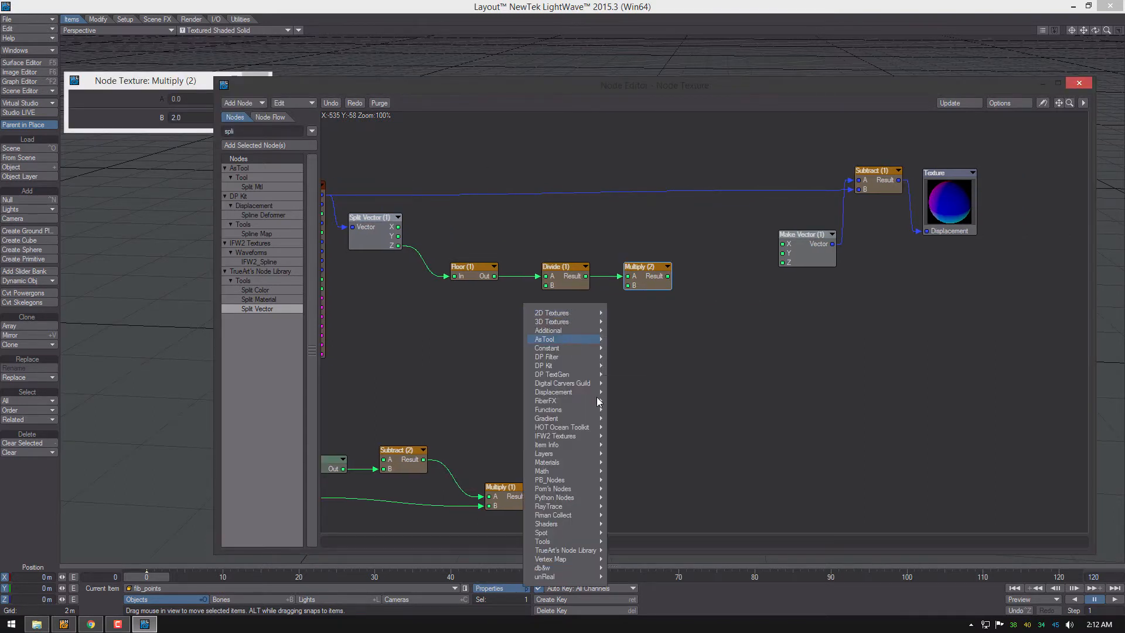
{"action": "mouse_move", "coordinate": [586, 472]}
{"action": "mouse_move", "coordinate": [632, 472]}
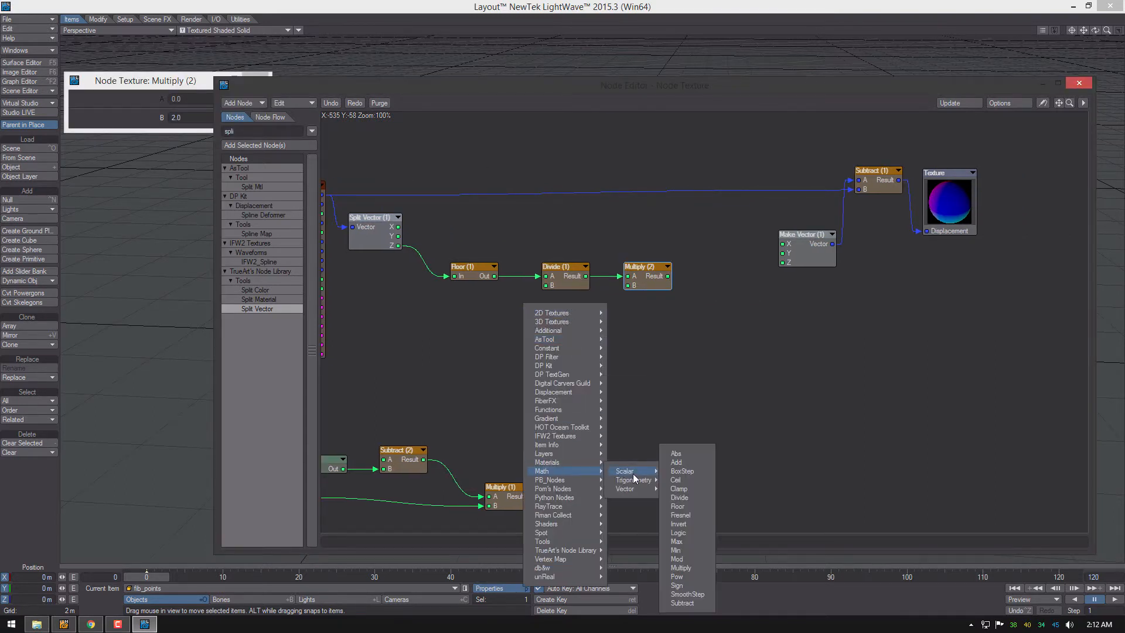
{"action": "left_click", "coordinate": [682, 603]}
{"action": "left_click_drag", "start_coordinate": [705, 323], "coordinate": [721, 279]}
- Set the new Subtract node's A to 1 and connect the Multiply result to its B input
{"action": "double_click", "coordinate": [721, 279]}
{"action": "left_click_drag", "start_coordinate": [184, 100], "coordinate": [114, 97]}
{"action": "type", "text": "1"}
{"action": "key", "text": "Return"}
{"action": "left_click_drag", "start_coordinate": [668, 276], "coordinate": [740, 257]}
- Move the Node Editor aside to uncover the viewport and connect the Subtract result to Make Vector's Y input
{"action": "left_click_drag", "start_coordinate": [670, 221], "coordinate": [742, 263], "text": "alt"}
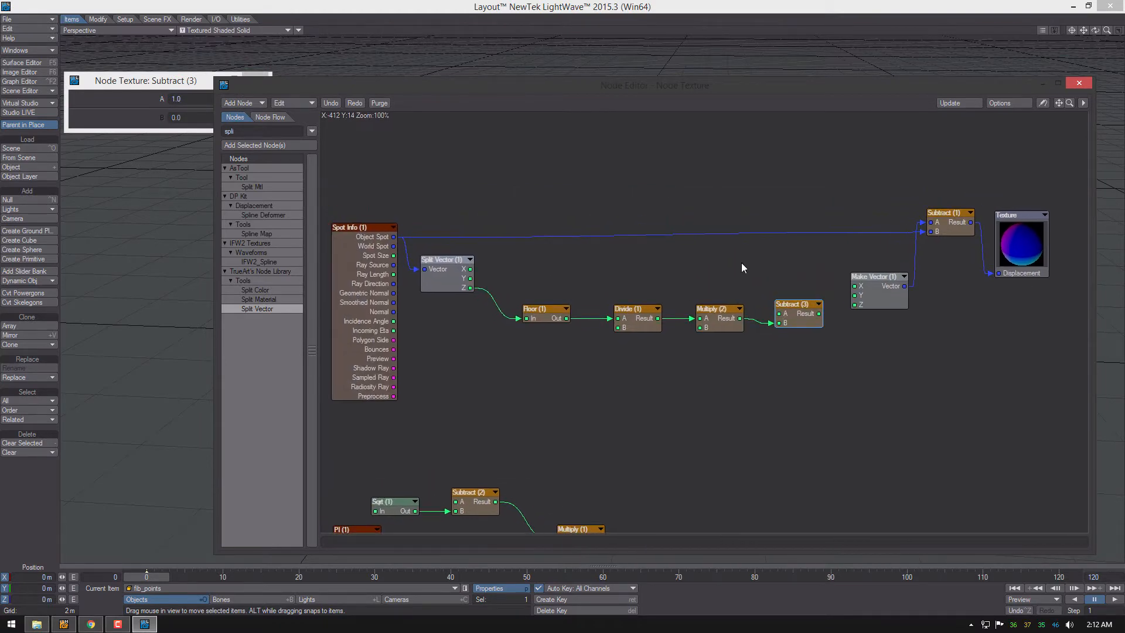
{"action": "left_click_drag", "start_coordinate": [512, 89], "coordinate": [876, 149]}
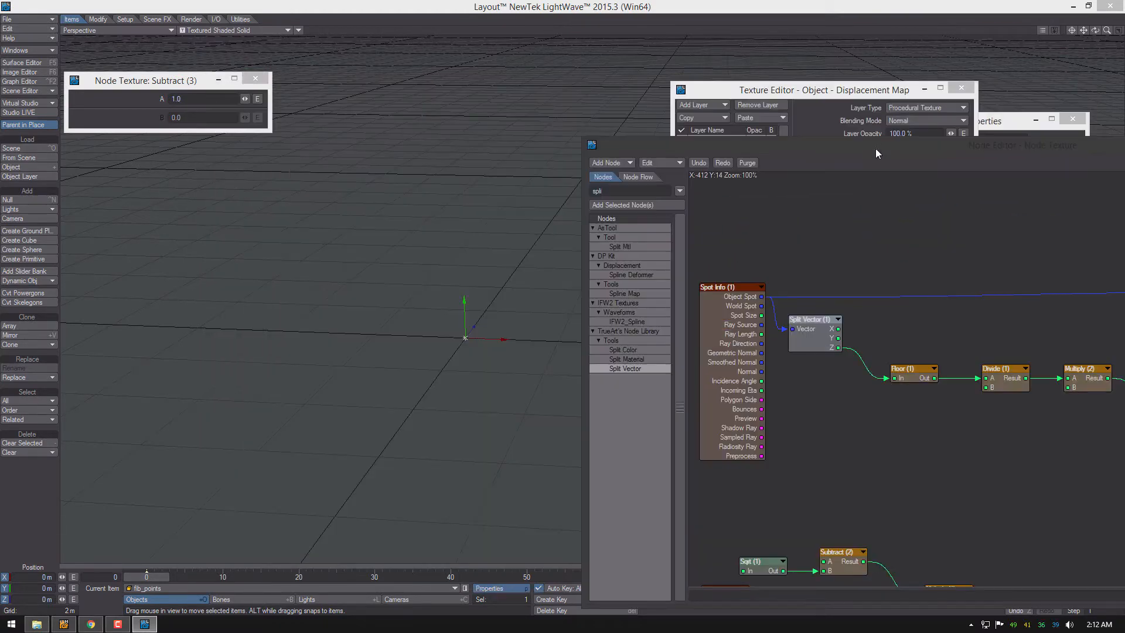
{"action": "left_click_drag", "start_coordinate": [988, 392], "coordinate": [804, 393], "text": "alt"}
{"action": "left_click_drag", "start_coordinate": [991, 375], "coordinate": [1031, 358]}
{"action": "left_click_drag", "start_coordinate": [370, 366], "coordinate": [434, 327], "text": "alt"}
- Rearrange the Texture, vector Subtract and Divide nodes to tidy the graph
{"action": "left_click_drag", "start_coordinate": [990, 382], "coordinate": [947, 415], "text": "alt"}
{"action": "left_click_drag", "start_coordinate": [1075, 312], "coordinate": [943, 324]}
{"action": "left_click_drag", "start_coordinate": [1024, 343], "coordinate": [1018, 306]}
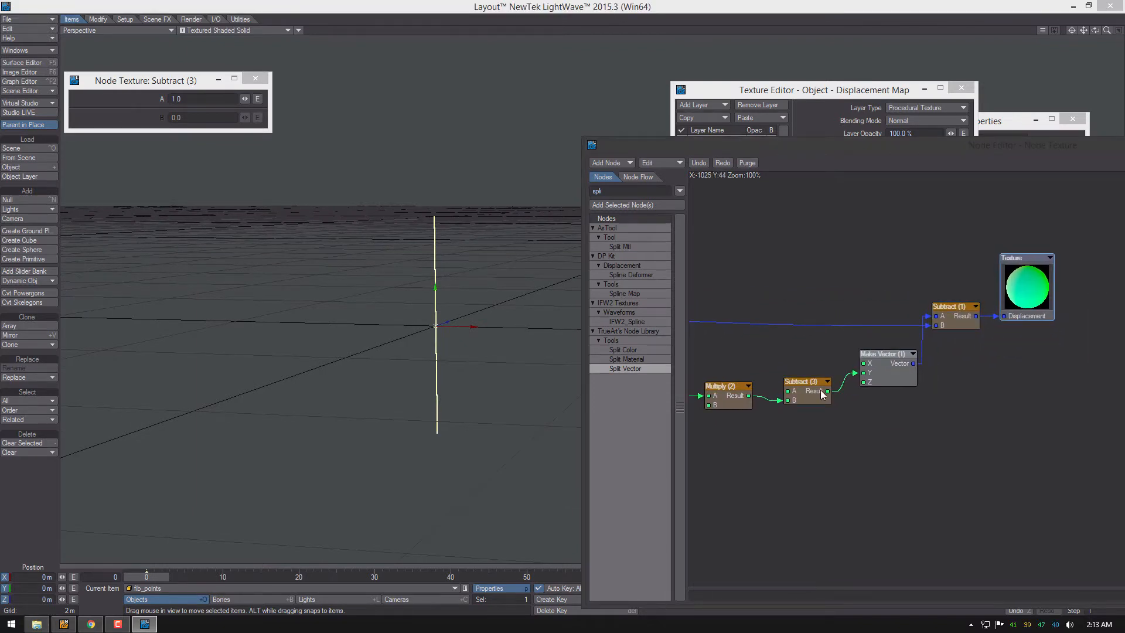
{"action": "left_click_drag", "start_coordinate": [692, 432], "coordinate": [846, 413], "text": "alt"}
{"action": "left_click_drag", "start_coordinate": [687, 382], "coordinate": [810, 392], "text": "alt"}
{"action": "left_click_drag", "start_coordinate": [917, 378], "coordinate": [906, 374]}
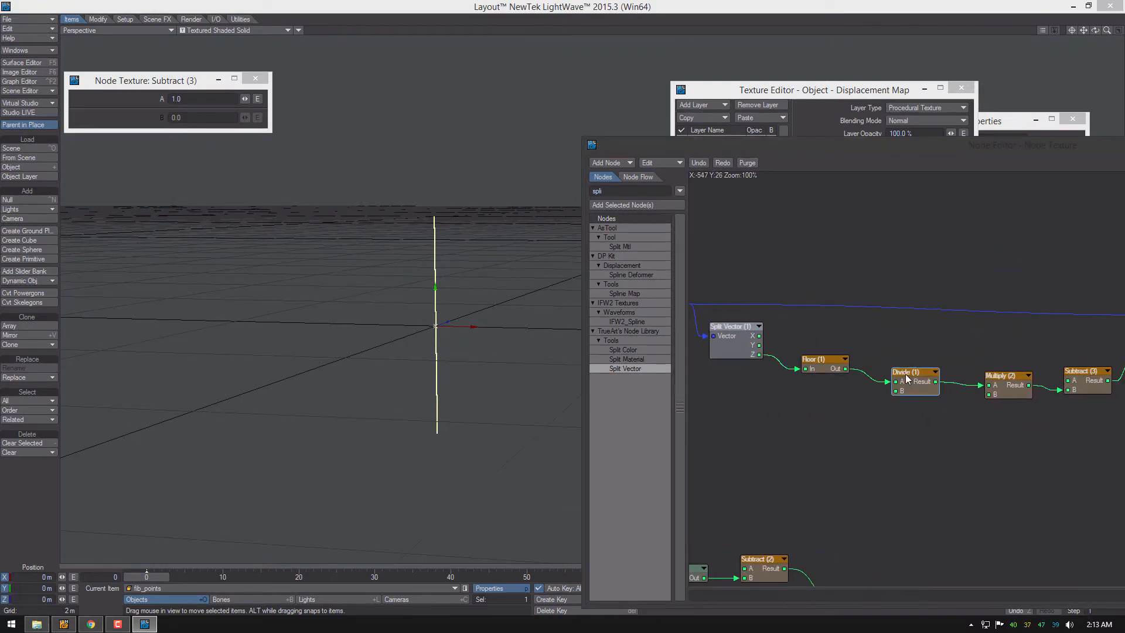
{"action": "left_click_drag", "start_coordinate": [980, 381], "coordinate": [976, 320], "text": "alt"}
{"action": "left_click_drag", "start_coordinate": [828, 404], "coordinate": [800, 319], "text": "alt"}
{"action": "left_click_drag", "start_coordinate": [892, 313], "coordinate": [811, 326], "text": "alt"}
- Consult the radius formula in Chrome, and duplicate the Sqrt and scalar Multiply nodes below the y-coordinate chain in Layout
{"action": "left_click", "coordinate": [90, 624]}
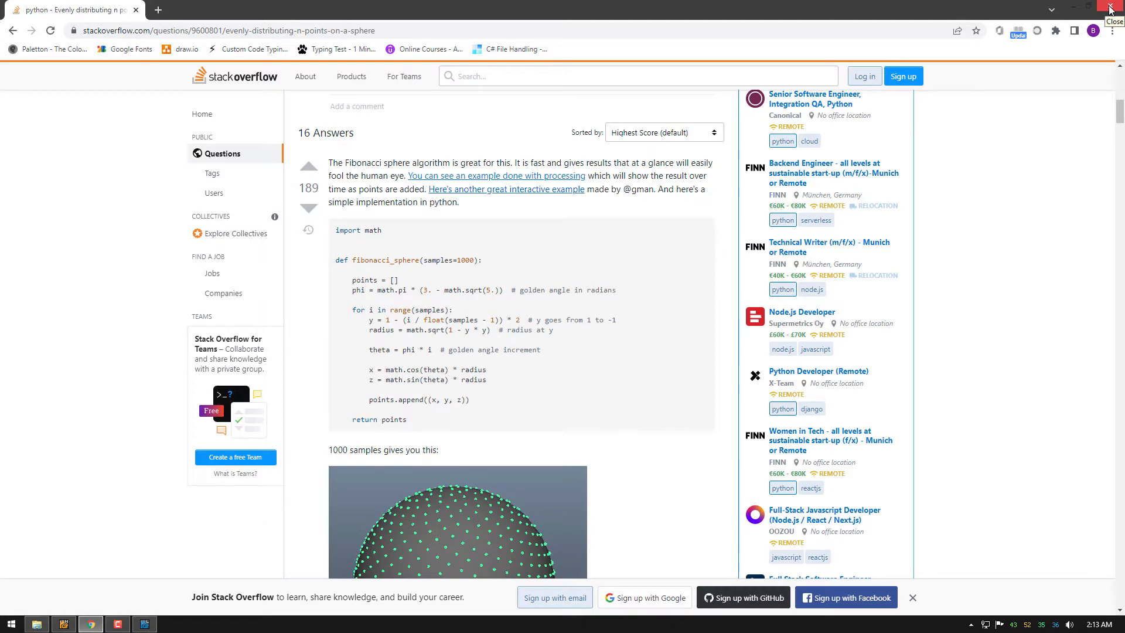
{"action": "left_click", "coordinate": [1074, 6]}
{"action": "left_click_drag", "start_coordinate": [852, 331], "coordinate": [946, 360], "text": "alt"}
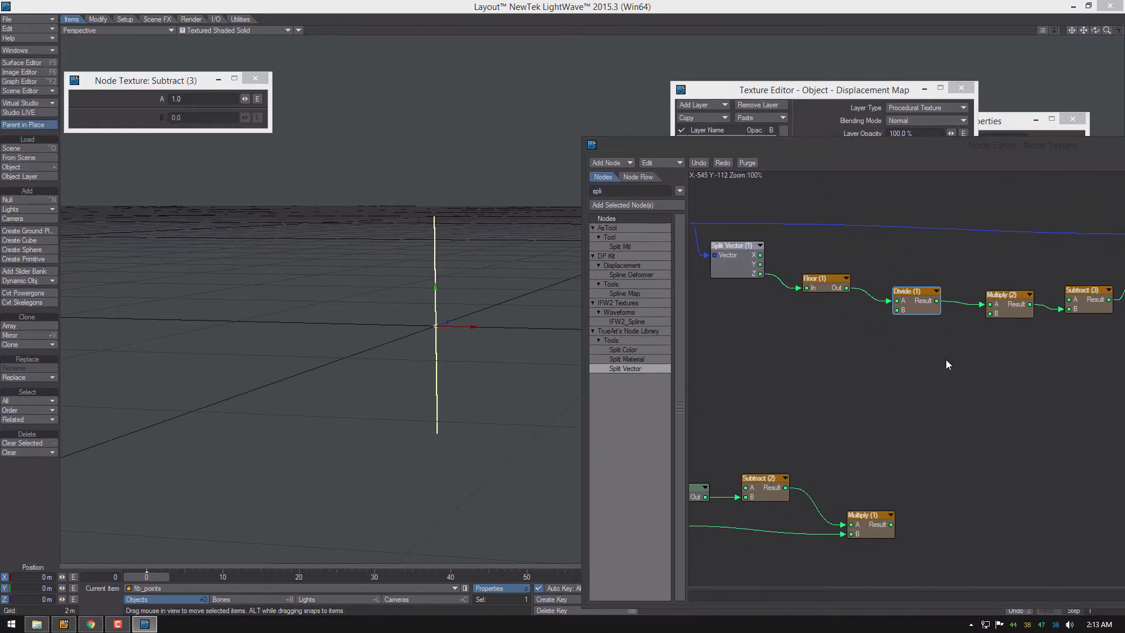
{"action": "left_click_drag", "start_coordinate": [759, 495], "coordinate": [803, 476], "text": "alt"}
{"action": "left_click", "coordinate": [801, 474]}
{"action": "key", "text": "ctrl+v"}
{"action": "left_click_drag", "start_coordinate": [1082, 372], "coordinate": [853, 379], "text": "alt"}
{"action": "left_click", "coordinate": [851, 271]}
{"action": "key", "text": "ctrl+v"}
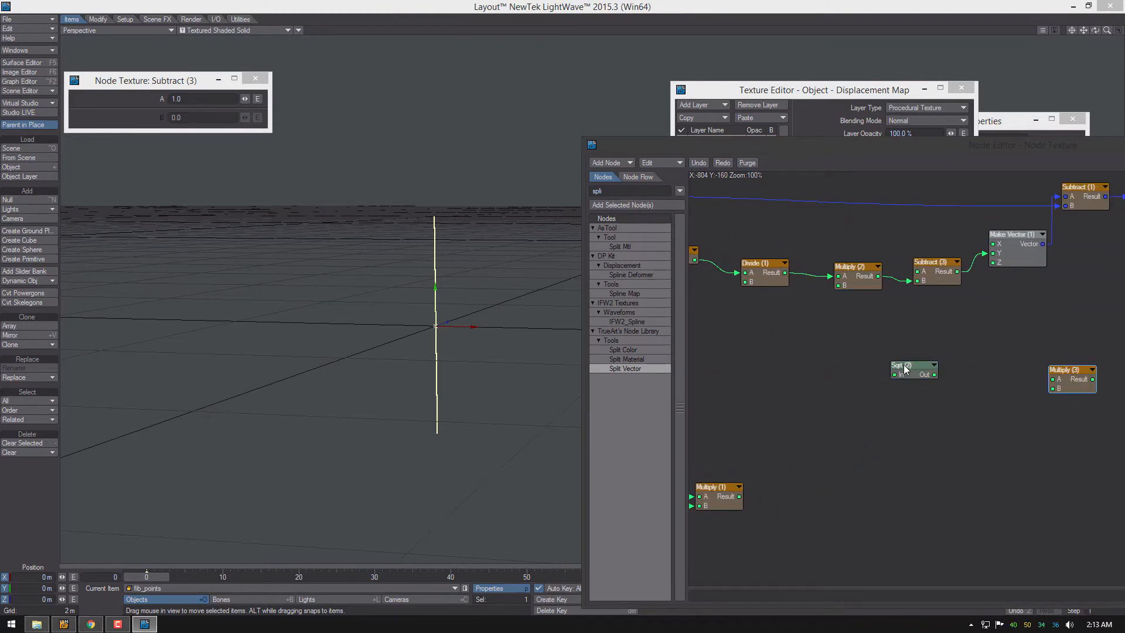
- Position the copied Sqrt and Multiply nodes, and connect the y Subtract result to both A and B of the copied Multiply
{"action": "left_click_drag", "start_coordinate": [905, 368], "coordinate": [931, 439]}
{"action": "left_click_drag", "start_coordinate": [1064, 380], "coordinate": [977, 365]}
{"action": "left_click_drag", "start_coordinate": [957, 271], "coordinate": [990, 356]}
{"action": "left_click_drag", "start_coordinate": [958, 272], "coordinate": [970, 372]}
{"action": "left_click_drag", "start_coordinate": [982, 365], "coordinate": [927, 365]}
- Duplicate the 1-minus Subtract node, feed the squared y into its B input, and connect its result to the copied Sqrt
{"action": "left_click_drag", "start_coordinate": [745, 272], "coordinate": [833, 292], "text": "alt"}
{"action": "left_click", "coordinate": [1023, 290]}
{"action": "key", "text": "ctrl+c"}
{"action": "key", "text": "ctrl+v"}
{"action": "left_click_drag", "start_coordinate": [1072, 375], "coordinate": [892, 345]}
{"action": "left_click_drag", "start_coordinate": [964, 365], "coordinate": [837, 401]}
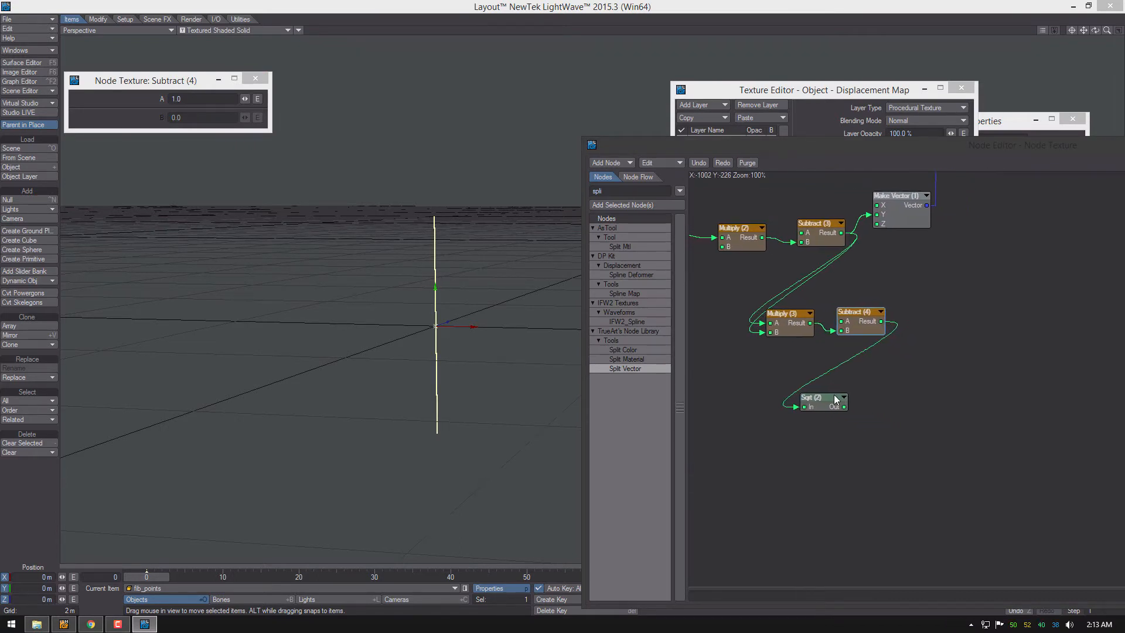
- Arrange the radius Multiply, Subtract and Sqrt nodes in a descending cascade, and reposition the Make Vector, vector Subtract and Texture nodes
{"action": "left_click_drag", "start_coordinate": [809, 294], "coordinate": [801, 343], "text": "alt"}
{"action": "left_click_drag", "start_coordinate": [897, 266], "coordinate": [915, 265]}
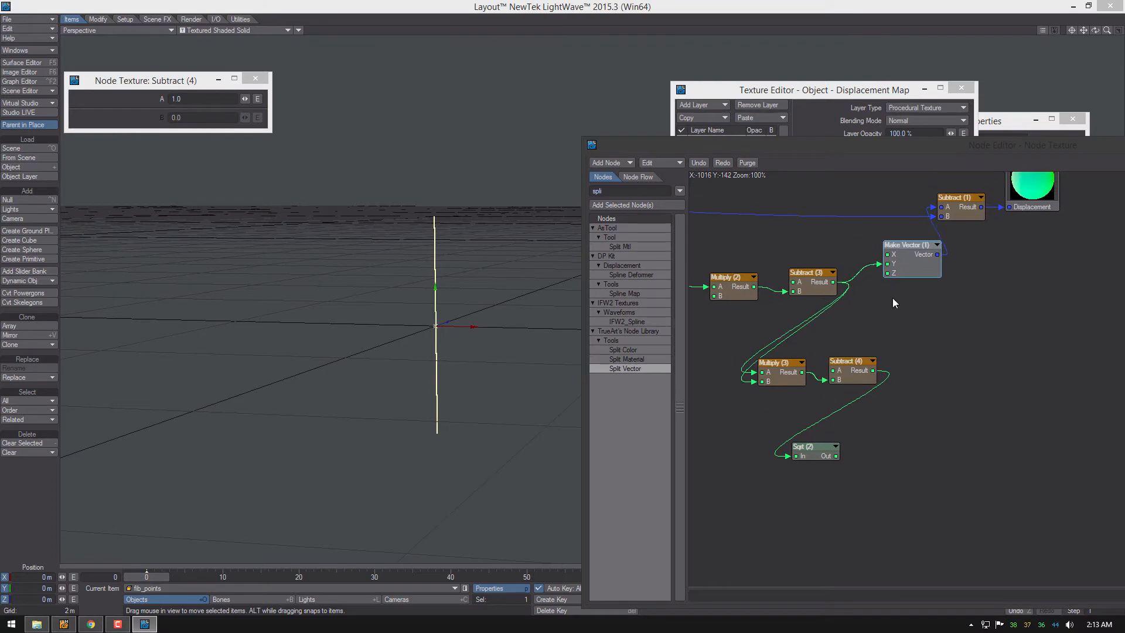
{"action": "left_click_drag", "start_coordinate": [911, 312], "coordinate": [988, 350], "text": "alt"}
{"action": "left_click_drag", "start_coordinate": [850, 414], "coordinate": [837, 396]}
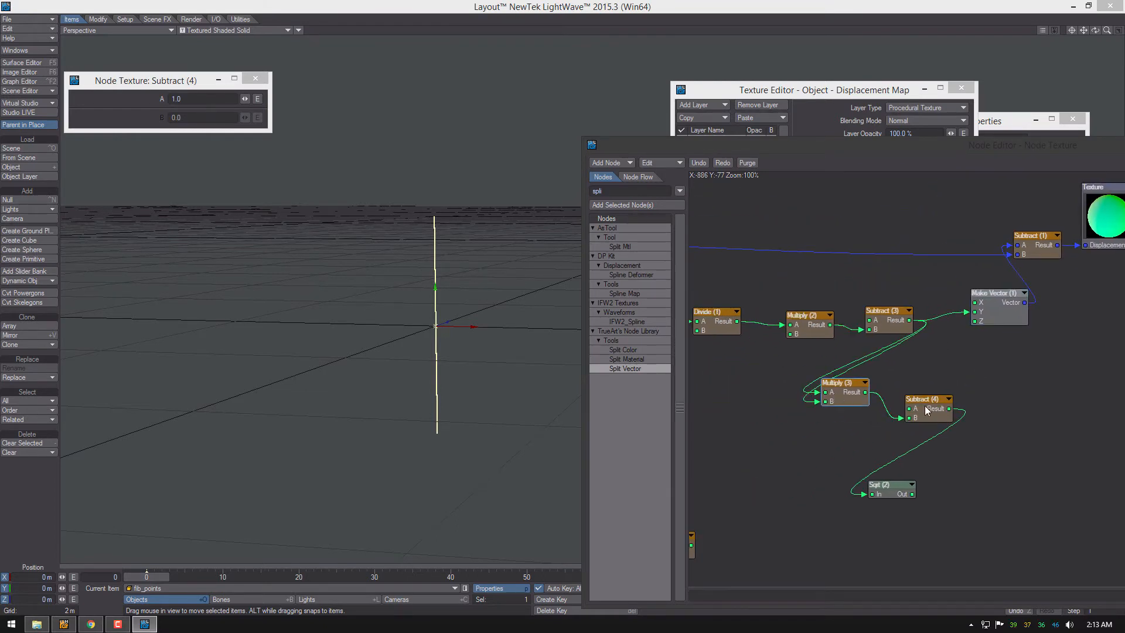
{"action": "left_click_drag", "start_coordinate": [923, 408], "coordinate": [883, 430]}
{"action": "left_click_drag", "start_coordinate": [901, 487], "coordinate": [938, 472]}
{"action": "left_click_drag", "start_coordinate": [950, 399], "coordinate": [869, 454], "text": "alt"}
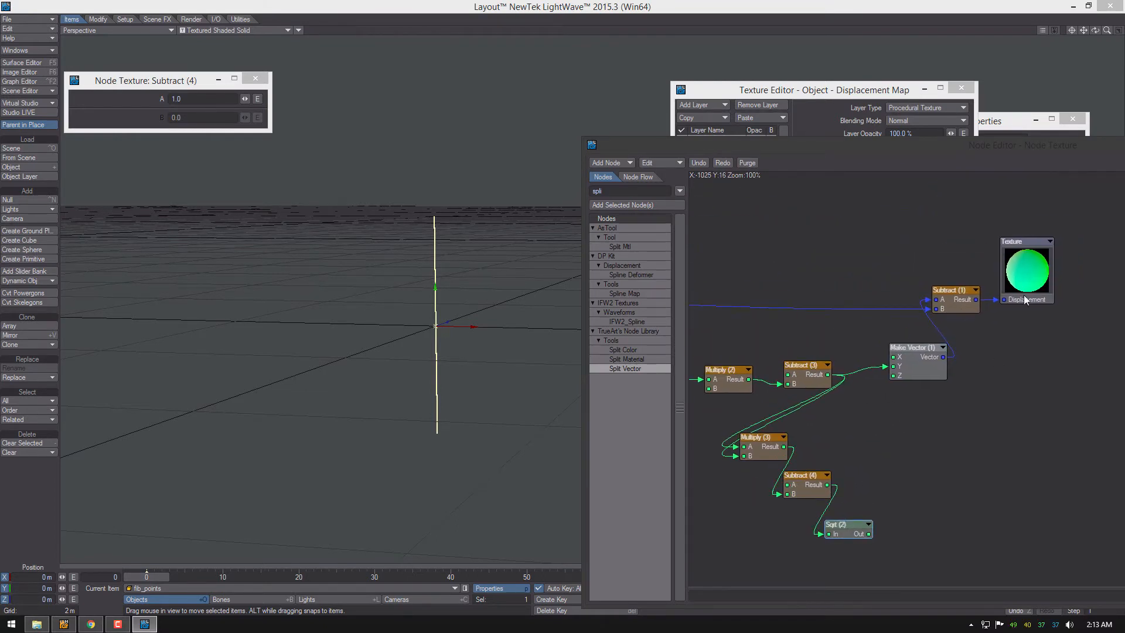
{"action": "left_click_drag", "start_coordinate": [1025, 242], "coordinate": [1104, 307]}
{"action": "left_click_drag", "start_coordinate": [958, 304], "coordinate": [1021, 364]}
{"action": "mouse_move", "coordinate": [904, 433]}
{"action": "left_mouse_down", "text": "alt"}
{"action": "mouse_move", "coordinate": [962, 409]}
{"action": "mouse_move", "coordinate": [1028, 350]}
{"action": "mouse_move", "coordinate": [1078, 329]}
{"action": "left_mouse_up", "text": "alt"}
- Consult the theta formula in Chrome, and duplicate the radius Multiply node near the golden angle nodes in Layout
{"action": "mouse_move", "coordinate": [804, 400]}
{"action": "left_mouse_down", "text": "alt"}
{"action": "mouse_move", "coordinate": [937, 367]}
{"action": "mouse_move", "coordinate": [908, 386]}
{"action": "mouse_move", "coordinate": [865, 330]}
{"action": "left_mouse_up", "text": "alt"}
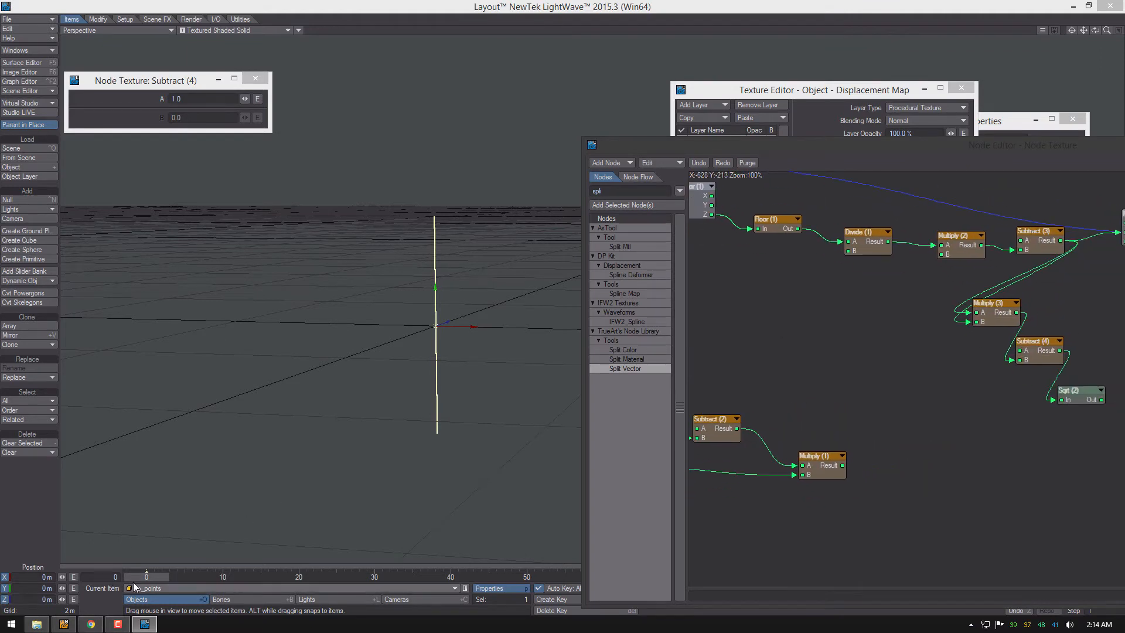
{"action": "left_click", "coordinate": [91, 624]}
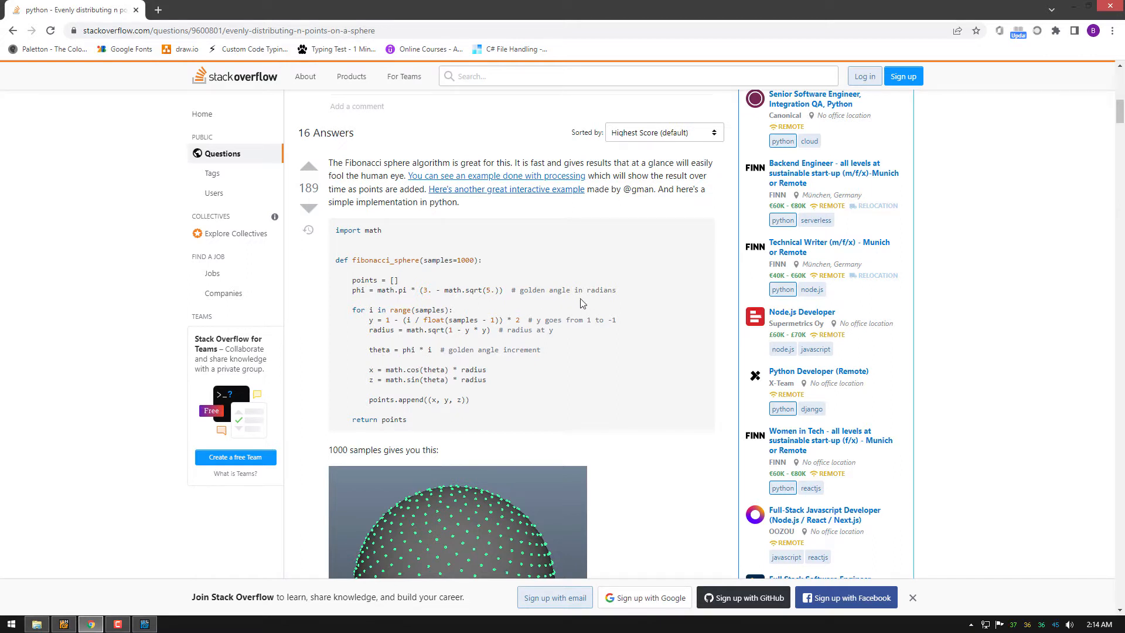
{"action": "left_click", "coordinate": [1071, 7]}
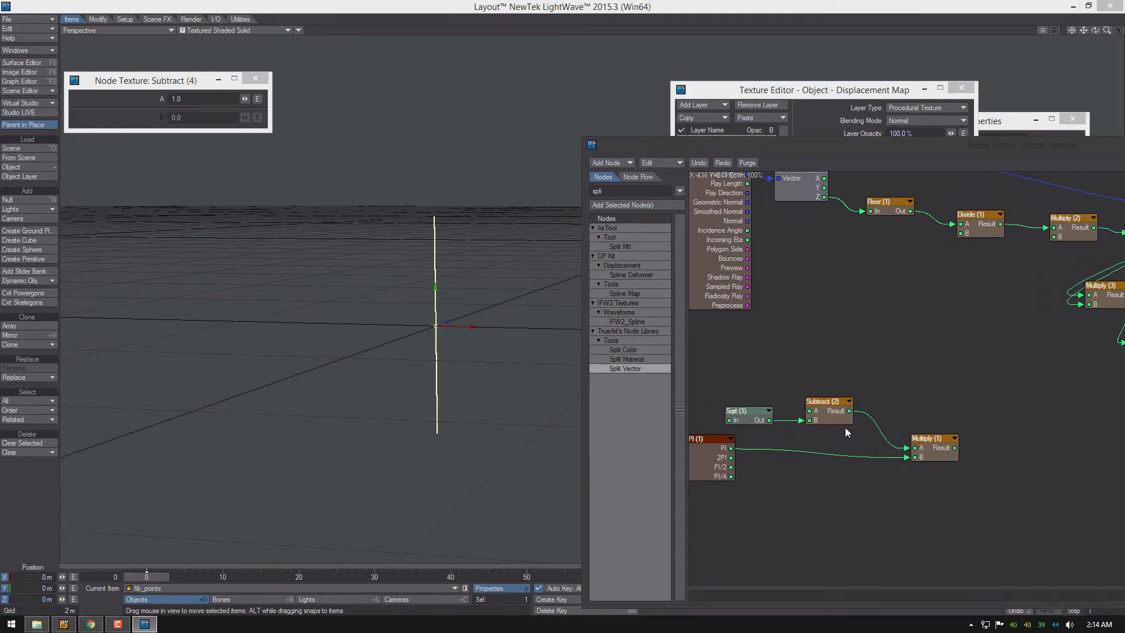
{"action": "left_click_drag", "start_coordinate": [896, 313], "coordinate": [875, 341], "text": "alt"}
{"action": "right_click", "coordinate": [919, 332]}
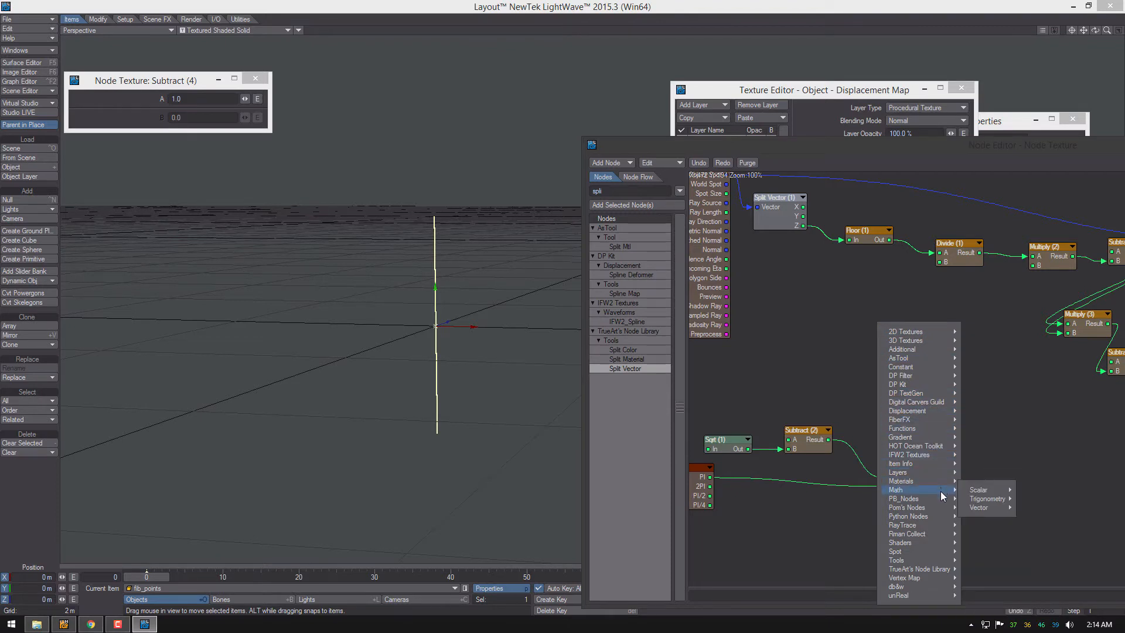
{"action": "left_click", "coordinate": [1075, 321]}
{"action": "key", "text": "ctrl+c"}
{"action": "key", "text": "ctrl+v"}
- Connect the golden angle Multiply result to the new Multiply's B input and Floor's output to its A input
{"action": "left_click_drag", "start_coordinate": [997, 424], "coordinate": [975, 446]}
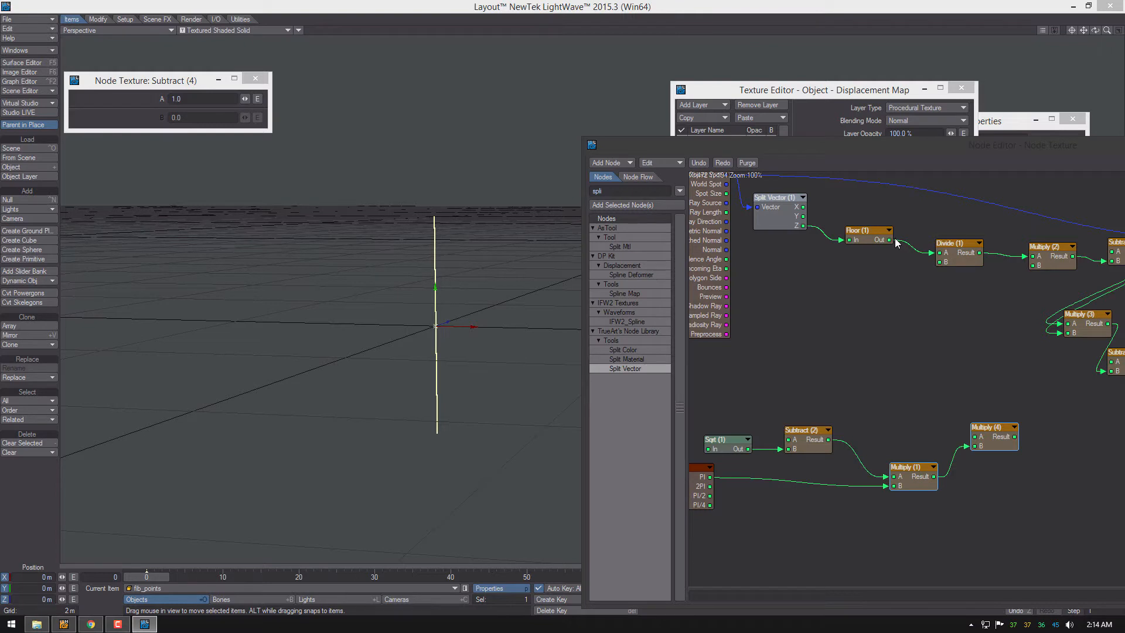
{"action": "left_click_drag", "start_coordinate": [890, 239], "coordinate": [975, 437]}
{"action": "left_click_drag", "start_coordinate": [969, 372], "coordinate": [822, 326], "text": "alt"}
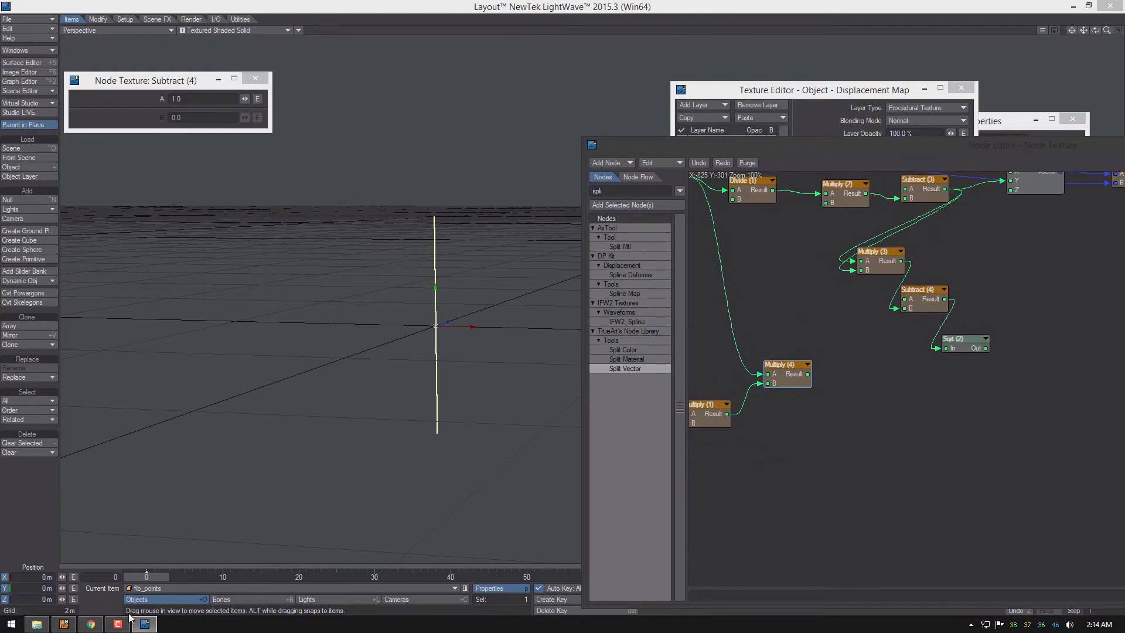
- Consult the x and z formulas in Chrome, and add a Cos node to the right of the Sqrt node in Layout
{"action": "left_click", "coordinate": [91, 624]}
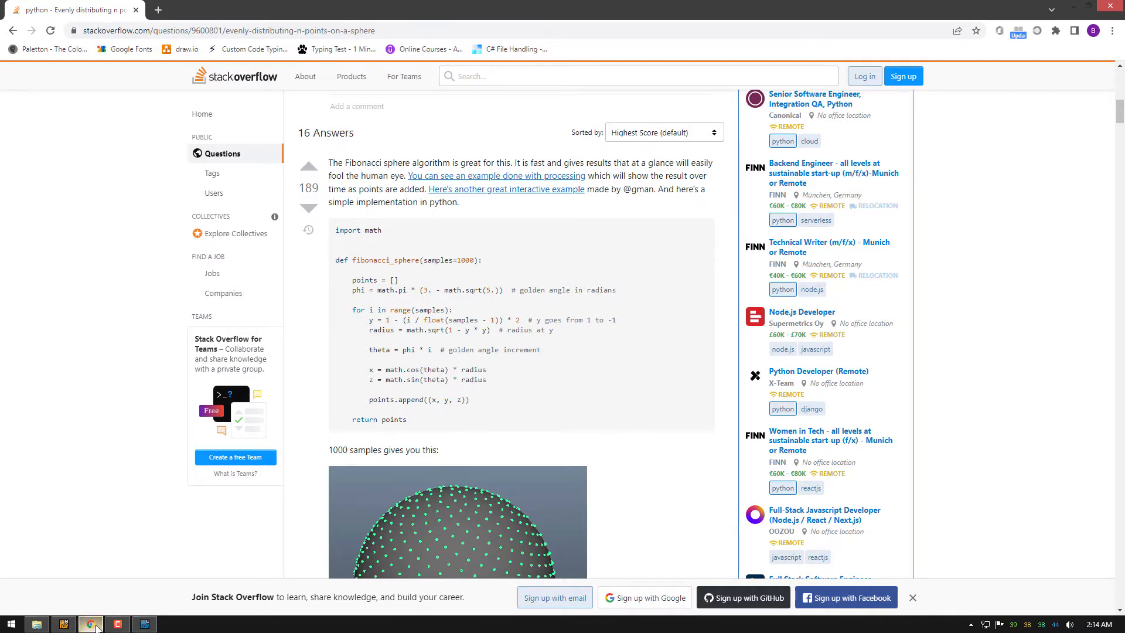
{"action": "left_click", "coordinate": [145, 624]}
{"action": "right_click", "coordinate": [794, 331]}
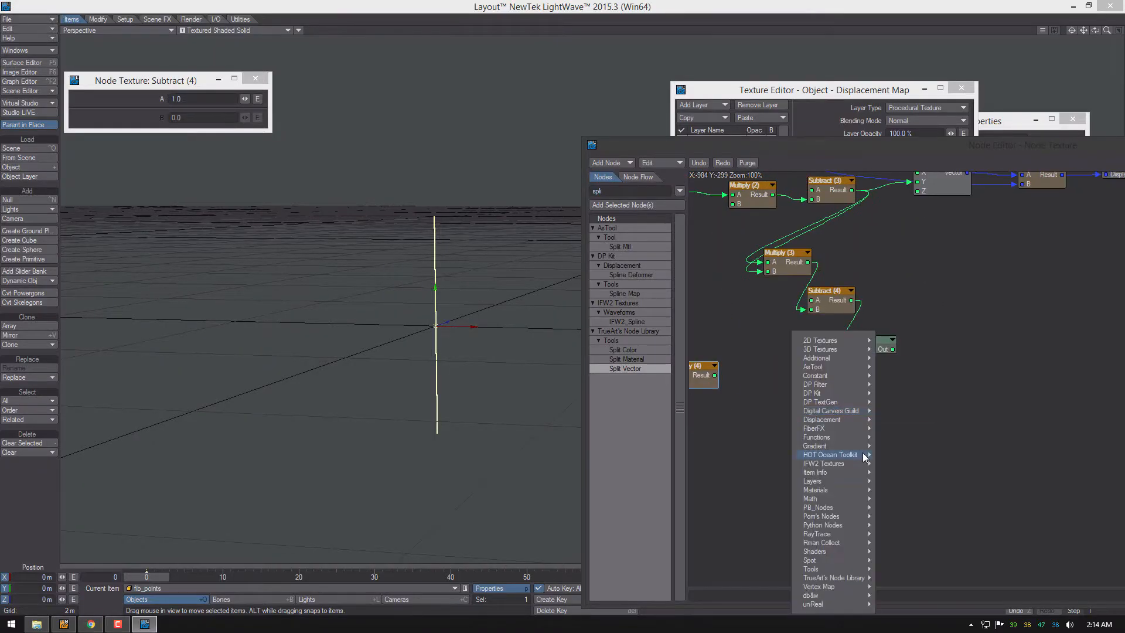
{"action": "mouse_move", "coordinate": [842, 500]}
{"action": "mouse_move", "coordinate": [897, 516]}
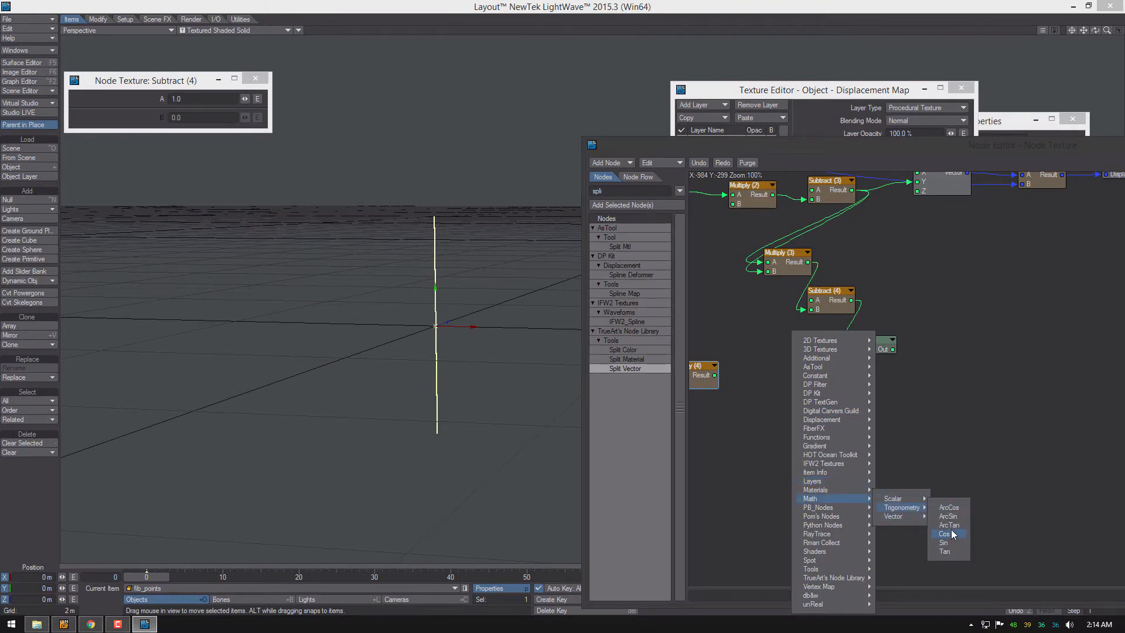
{"action": "left_click", "coordinate": [950, 535]}
{"action": "left_click_drag", "start_coordinate": [1044, 394], "coordinate": [928, 340], "text": "alt"}
- Add a Sin node and place it with the Cos node
{"action": "right_click", "coordinate": [837, 326]}
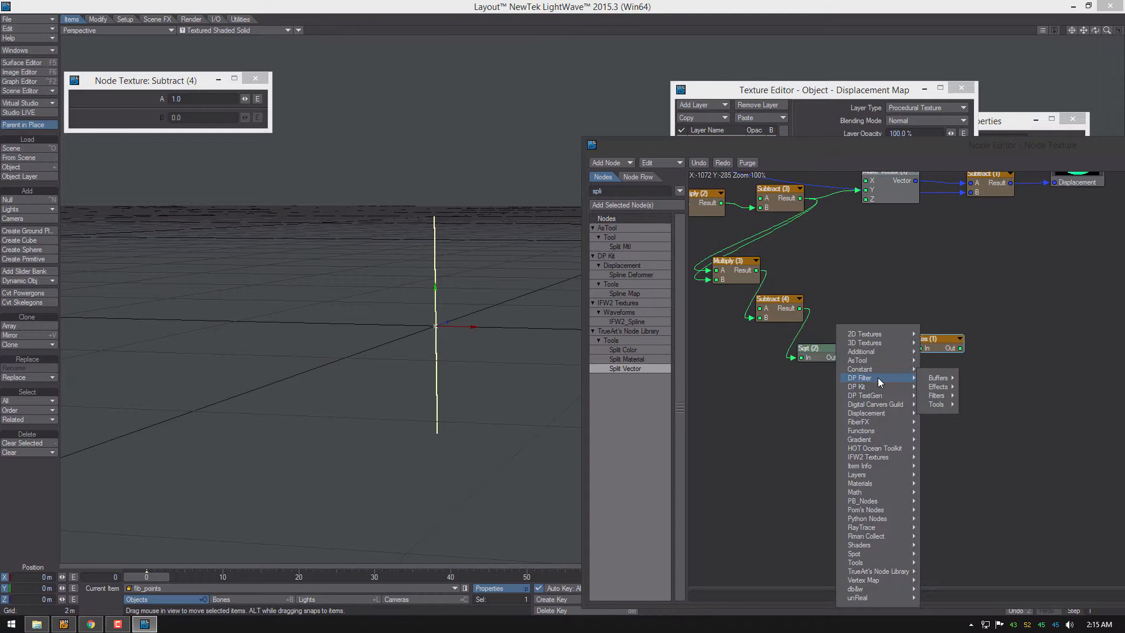
{"action": "mouse_move", "coordinate": [891, 493]}
{"action": "mouse_move", "coordinate": [960, 511]}
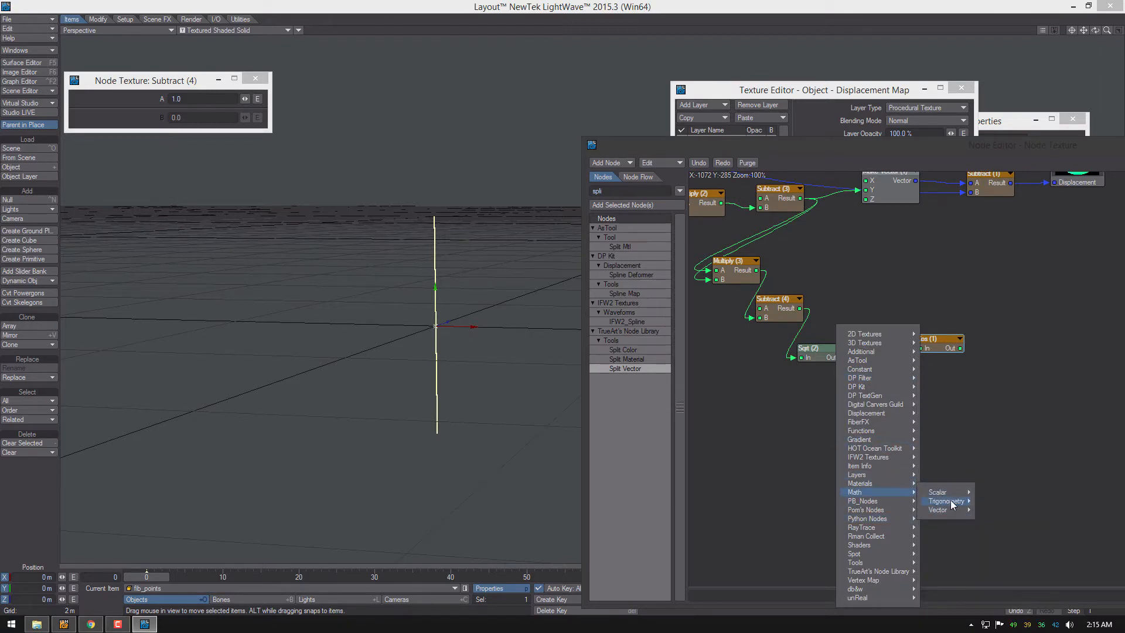
{"action": "left_click", "coordinate": [999, 537]}
{"action": "left_click_drag", "start_coordinate": [1072, 397], "coordinate": [916, 437], "text": "alt"}
- Space the Cos and Sin nodes apart below the radius Sqrt, and connect the theta Multiply result to both of their inputs
{"action": "left_click_drag", "start_coordinate": [983, 366], "coordinate": [1024, 403], "text": "alt"}
{"action": "left_click_drag", "start_coordinate": [996, 473], "coordinate": [937, 356], "text": "alt"}
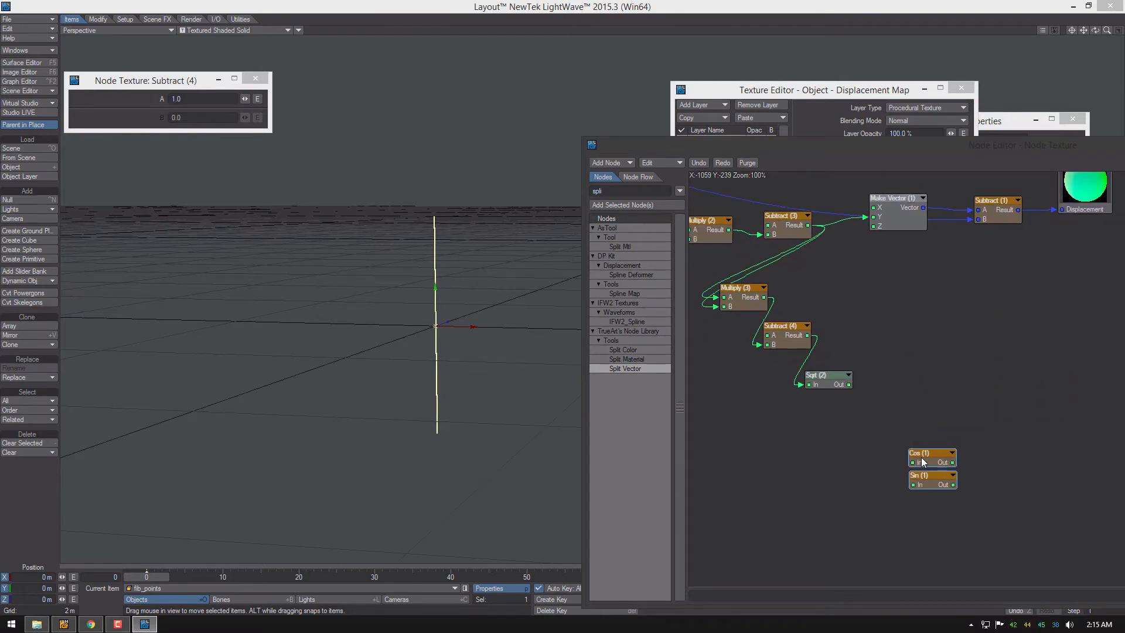
{"action": "left_click_drag", "start_coordinate": [805, 468], "coordinate": [858, 439], "text": "alt"}
{"action": "left_click", "coordinate": [982, 473]}
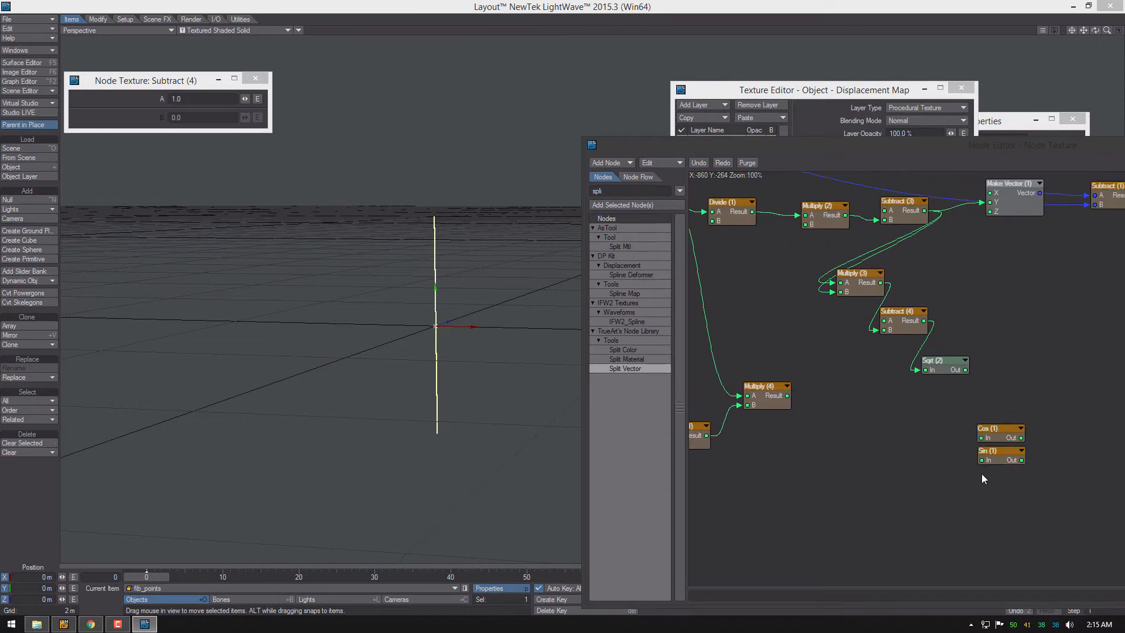
{"action": "left_click_drag", "start_coordinate": [989, 459], "coordinate": [972, 474]}
{"action": "mouse_move", "coordinate": [998, 407]}
{"action": "left_mouse_down"}
{"action": "mouse_move", "coordinate": [976, 421]}
{"action": "mouse_move", "coordinate": [987, 423]}
{"action": "left_mouse_up"}
{"action": "left_click_drag", "start_coordinate": [877, 411], "coordinate": [939, 442], "text": "alt"}
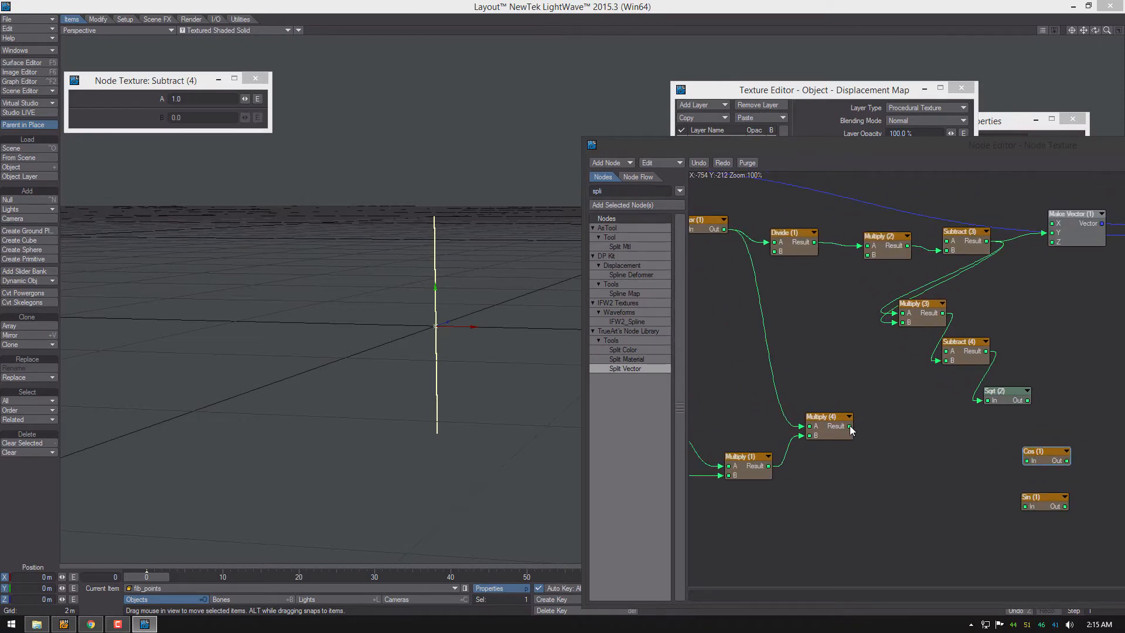
{"action": "left_click_drag", "start_coordinate": [850, 426], "coordinate": [1027, 460]}
{"action": "left_click_drag", "start_coordinate": [850, 426], "coordinate": [1026, 506]}
- Duplicate the y-squared Multiply node twice, placing one copy beside the Cos node and the other beside the Sin node
{"action": "left_click_drag", "start_coordinate": [1017, 457], "coordinate": [897, 427], "text": "alt"}
{"action": "right_click", "coordinate": [793, 475]}
{"action": "mouse_move", "coordinate": [819, 521]}
{"action": "left_click", "coordinate": [931, 335]}
{"action": "left_click", "coordinate": [802, 289]}
{"action": "key", "text": "ctrl+c"}
{"action": "key", "text": "ctrl+v"}
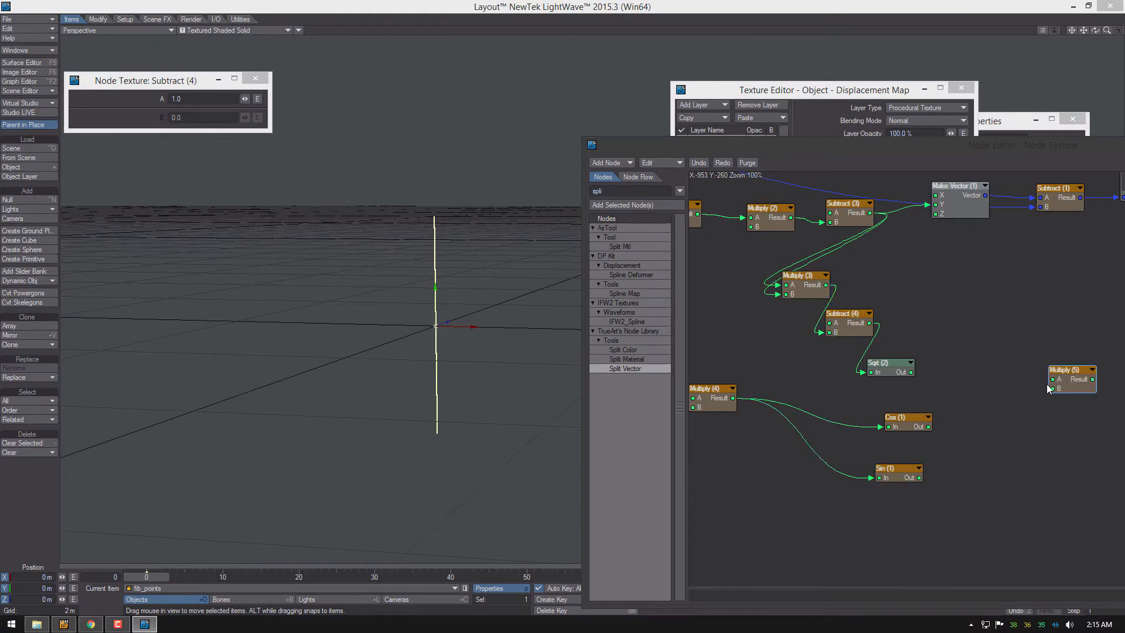
{"action": "left_click_drag", "start_coordinate": [1067, 390], "coordinate": [998, 425]}
{"action": "key", "text": "ctrl+v"}
{"action": "left_click_drag", "start_coordinate": [1072, 382], "coordinate": [993, 481]}
- Connect Cos and Sin to the A inputs of their new Multiply nodes, and the radius Sqrt output to both B inputs
{"action": "left_click_drag", "start_coordinate": [929, 426], "coordinate": [984, 415]}
{"action": "left_click_drag", "start_coordinate": [920, 478], "coordinate": [1004, 455]}
{"action": "left_click_drag", "start_coordinate": [911, 374], "coordinate": [920, 405], "text": "alt"}
{"action": "left_click_drag", "start_coordinate": [848, 354], "coordinate": [921, 455]}
{"action": "left_click_drag", "start_coordinate": [952, 379], "coordinate": [859, 440], "text": "alt"}
{"action": "left_click_drag", "start_coordinate": [911, 315], "coordinate": [855, 353], "text": "alt"}
- Move the Make Vector and output nodes away from the Multiply nodes, and connect the cosine Multiply result to Make Vector's X input
{"action": "left_click_drag", "start_coordinate": [1017, 317], "coordinate": [695, 224]}
{"action": "left_click_drag", "start_coordinate": [763, 279], "coordinate": [957, 359]}
{"action": "mouse_move", "coordinate": [953, 324]}
{"action": "left_mouse_down"}
{"action": "mouse_move", "coordinate": [952, 308]}
{"action": "mouse_move", "coordinate": [951, 338]}
{"action": "mouse_move", "coordinate": [951, 310]}
{"action": "left_mouse_up"}
{"action": "left_click", "coordinate": [951, 367]}
{"action": "left_click_drag", "start_coordinate": [864, 479], "coordinate": [961, 320], "text": "alt"}
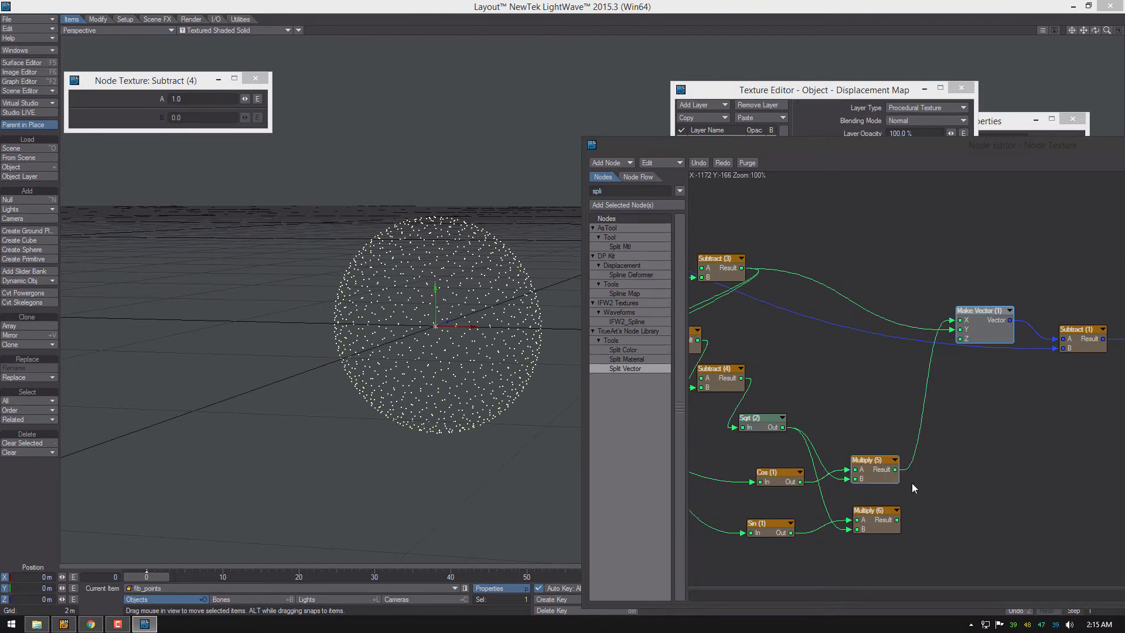
- Connect the sine Multiply result to Make Vector's Z input, and inspect the point sphere from several angles
{"action": "left_click_drag", "start_coordinate": [463, 339], "coordinate": [863, 473], "text": "alt"}
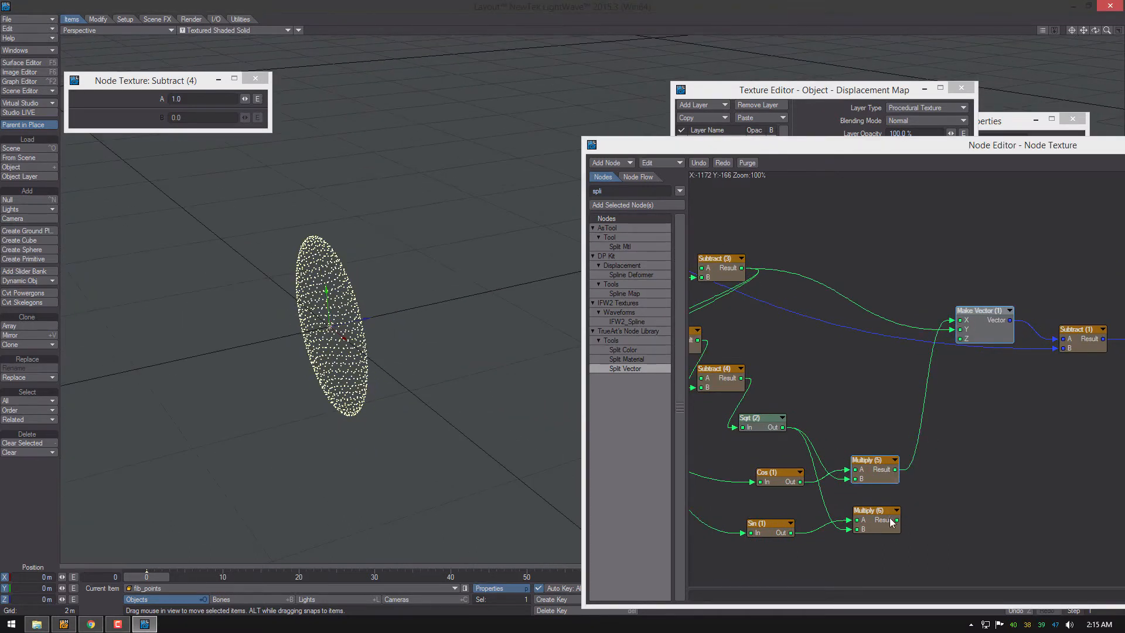
{"action": "left_click_drag", "start_coordinate": [897, 521], "coordinate": [960, 339]}
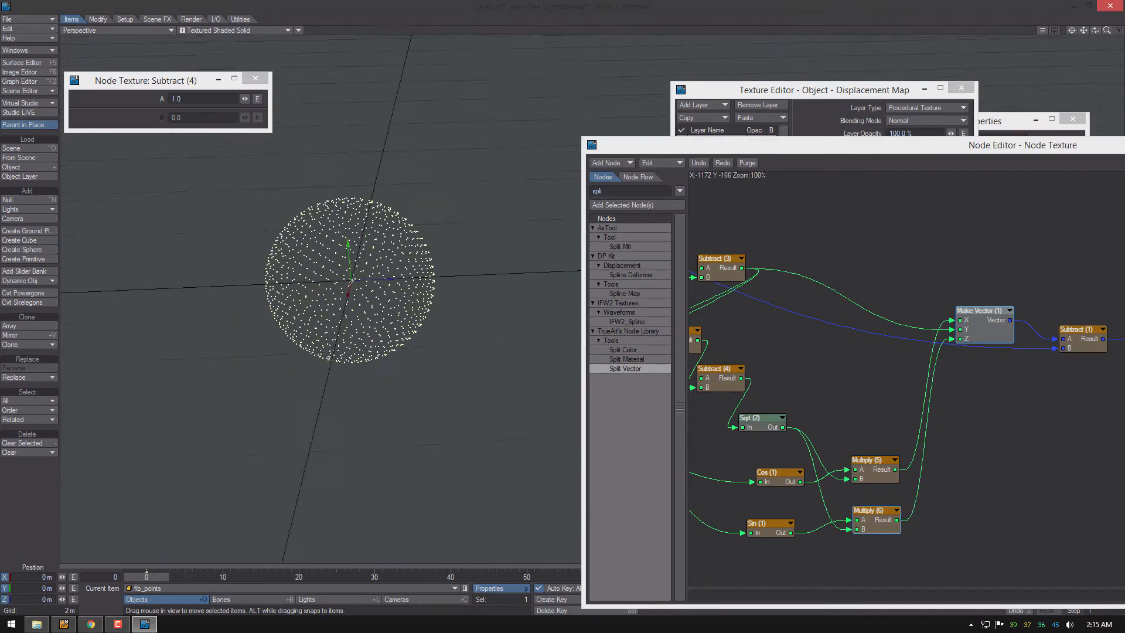
{"action": "left_click_drag", "start_coordinate": [402, 450], "coordinate": [439, 377], "text": "alt"}
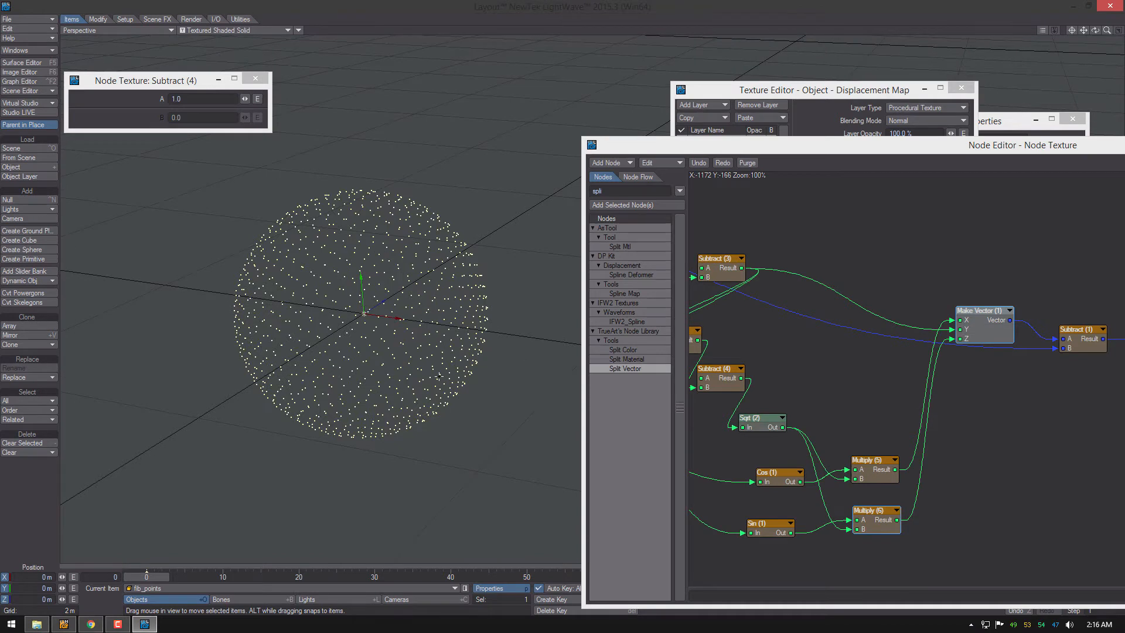
- Save the scene over the existing fib_points.lws file
{"action": "key", "text": "shift+s"}
{"action": "left_click", "coordinate": [158, 97]}
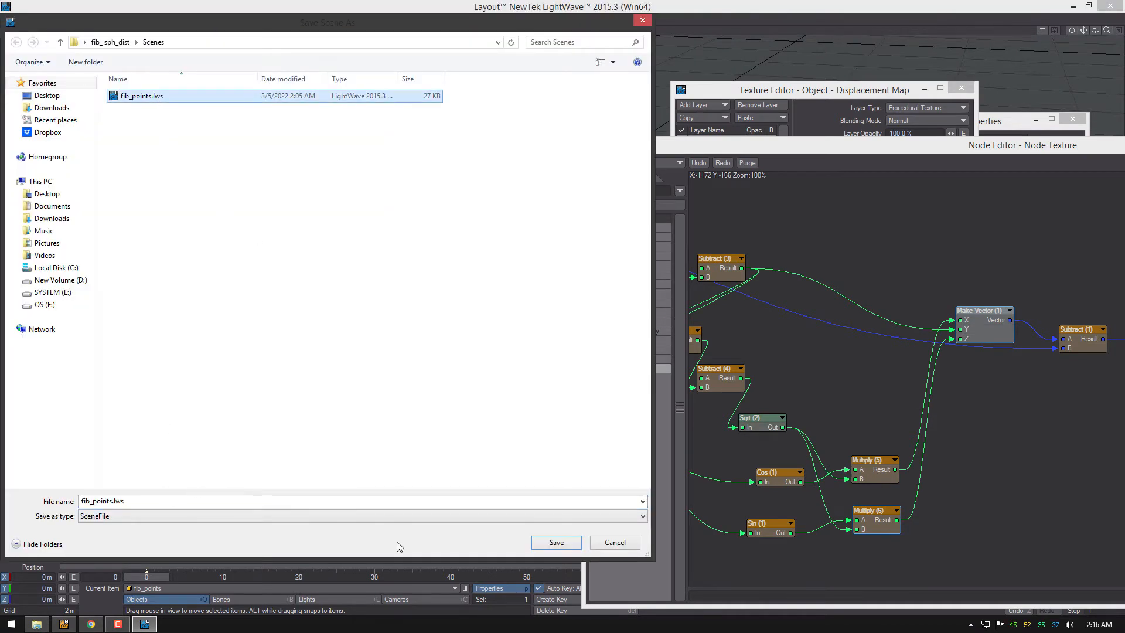
{"action": "left_click", "coordinate": [561, 537]}
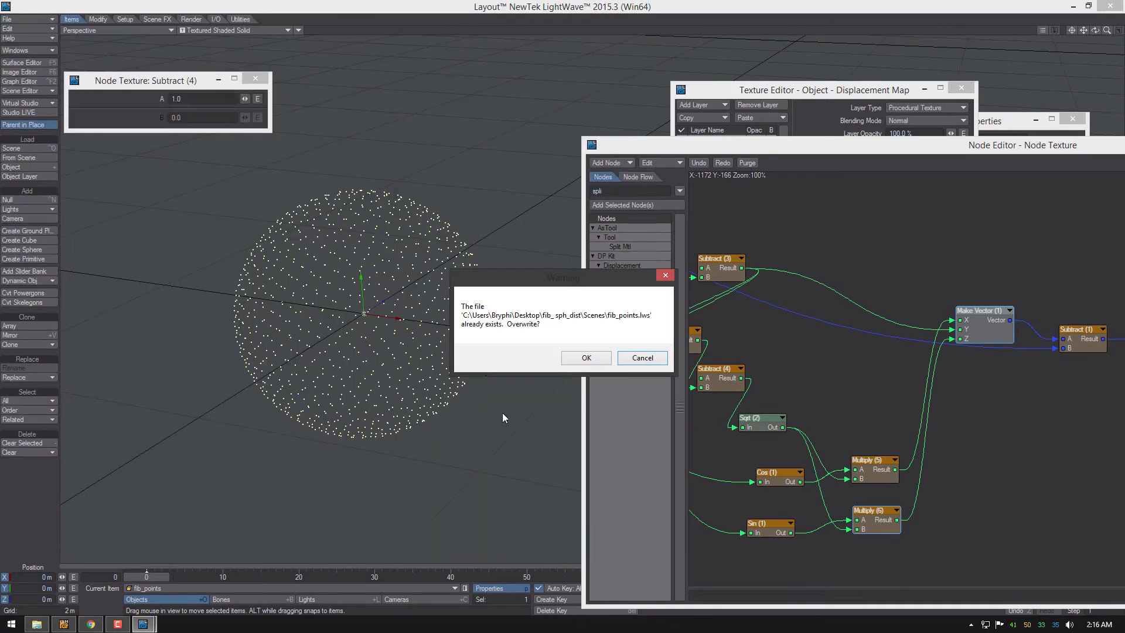
{"action": "left_click", "coordinate": [593, 358]}
- Move the Node Editor to the middle of the screen, and regroup the Make Vector, vector Subtract and Texture nodes at the output end
{"action": "left_click", "coordinate": [167, 125]}
{"action": "left_click_drag", "start_coordinate": [815, 345], "coordinate": [844, 312], "text": "alt"}
{"action": "left_click_drag", "start_coordinate": [817, 142], "coordinate": [380, 51]}
{"action": "left_click_drag", "start_coordinate": [502, 214], "coordinate": [496, 338], "text": "alt"}
{"action": "left_click_drag", "start_coordinate": [670, 329], "coordinate": [765, 250]}
{"action": "left_click_drag", "start_coordinate": [812, 229], "coordinate": [750, 282]}
{"action": "left_click_drag", "start_coordinate": [790, 252], "coordinate": [678, 282]}
{"action": "left_click_drag", "start_coordinate": [580, 393], "coordinate": [770, 275], "text": "alt"}
- Arrange the radius Multiply, Subtract and Sqrt nodes and the Cos and Sin branches more compactly
{"action": "left_click_drag", "start_coordinate": [708, 451], "coordinate": [528, 336]}
{"action": "left_click_drag", "start_coordinate": [678, 344], "coordinate": [718, 355]}
{"action": "left_click_drag", "start_coordinate": [571, 354], "coordinate": [690, 345]}
{"action": "left_click_drag", "start_coordinate": [608, 343], "coordinate": [643, 323]}
{"action": "left_click_drag", "start_coordinate": [614, 229], "coordinate": [626, 250]}
{"action": "left_click_drag", "start_coordinate": [567, 300], "coordinate": [636, 283]}
- Gather the golden angle Sqrt, Subtract, PI and Multiply nodes closer to the theta Multiply node
{"action": "left_click_drag", "start_coordinate": [545, 238], "coordinate": [753, 164], "text": "alt"}
{"action": "left_click_drag", "start_coordinate": [683, 341], "coordinate": [791, 338]}
{"action": "left_click_drag", "start_coordinate": [601, 390], "coordinate": [706, 364]}
{"action": "left_click_drag", "start_coordinate": [498, 349], "coordinate": [628, 342]}
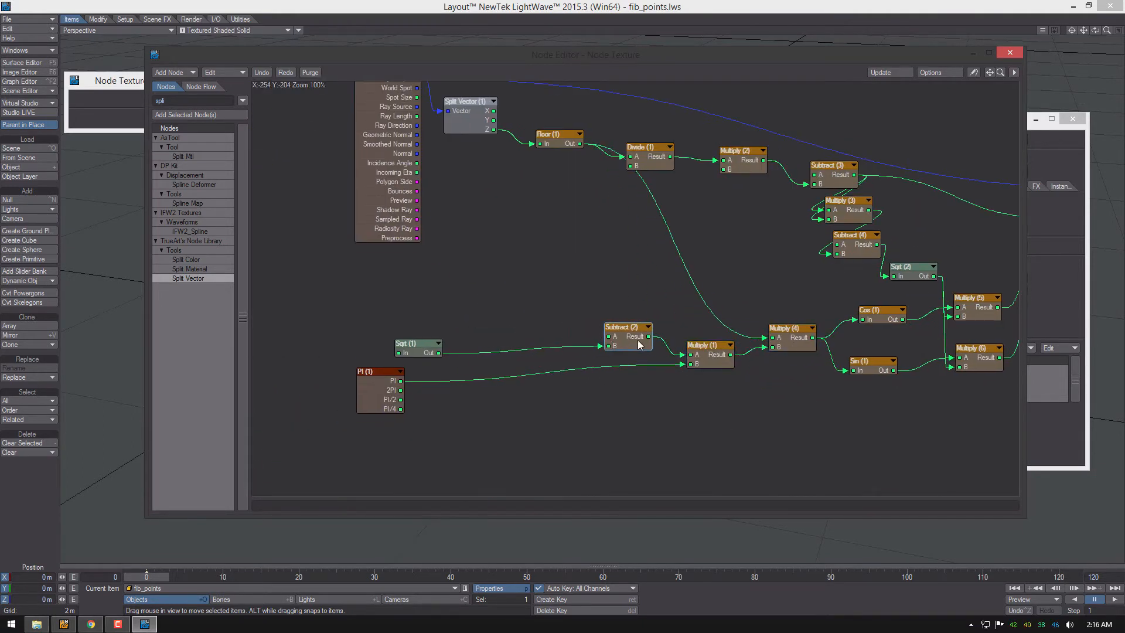
{"action": "left_click_drag", "start_coordinate": [411, 348], "coordinate": [548, 342]}
{"action": "left_click_drag", "start_coordinate": [373, 397], "coordinate": [641, 392]}
- Rearrange the Spot Info, Split Vector, Floor, Divide and Multiply nodes of the y calculation into a compact group
{"action": "left_click_drag", "start_coordinate": [644, 234], "coordinate": [664, 328], "text": "alt"}
{"action": "left_click_drag", "start_coordinate": [673, 253], "coordinate": [721, 224]}
{"action": "left_click_drag", "start_coordinate": [589, 228], "coordinate": [659, 244]}
{"action": "left_click_drag", "start_coordinate": [476, 219], "coordinate": [578, 298]}
{"action": "left_click_drag", "start_coordinate": [399, 243], "coordinate": [507, 251]}
{"action": "left_click_drag", "start_coordinate": [695, 275], "coordinate": [487, 233], "text": "alt"}
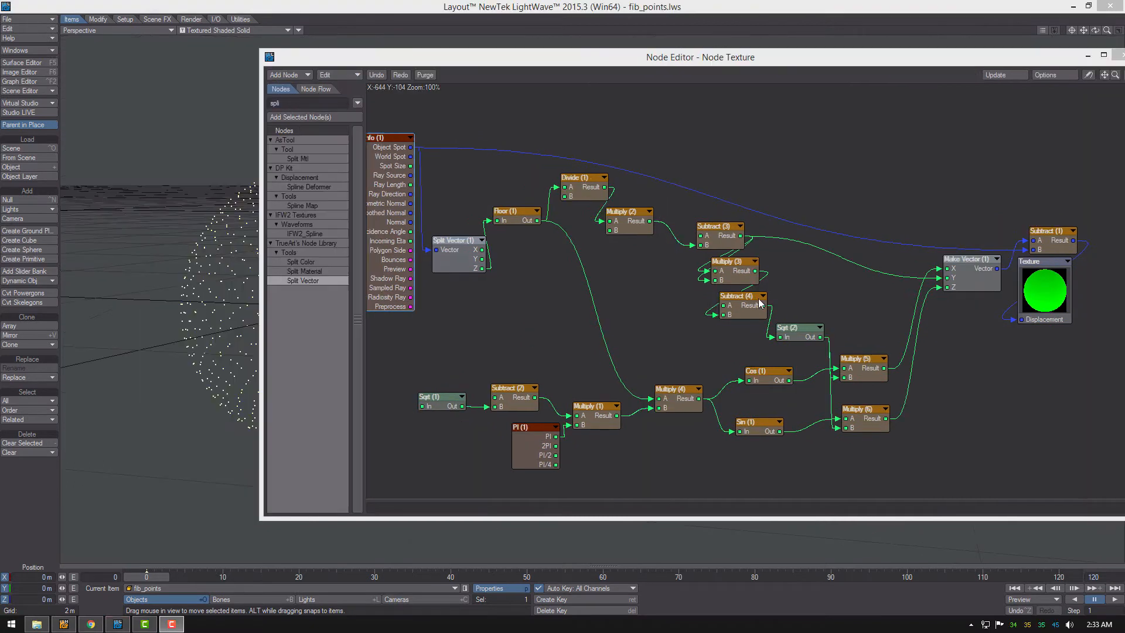
- Reposition the Node Editor window to uncover the point sphere in the perspective view
{"action": "left_click_drag", "start_coordinate": [462, 66], "coordinate": [755, 126]}
{"action": "left_click_drag", "start_coordinate": [455, 290], "coordinate": [455, 270], "text": "alt"}
{"action": "left_click_drag", "start_coordinate": [790, 120], "coordinate": [743, 95]}
{"action": "left_click_drag", "start_coordinate": [844, 212], "coordinate": [825, 208], "text": "alt"}
{"action": "left_click_drag", "start_coordinate": [864, 259], "coordinate": [875, 258]}
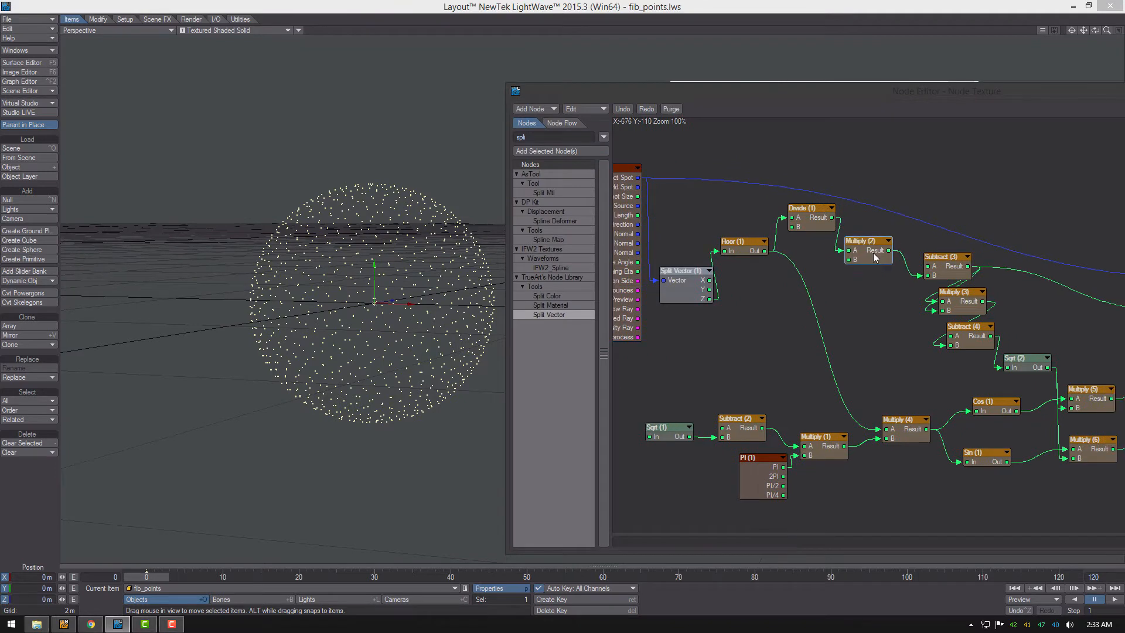
- Set the Divide node's B value to 0 and create an animation envelope for it
{"action": "double_click", "coordinate": [884, 207]}
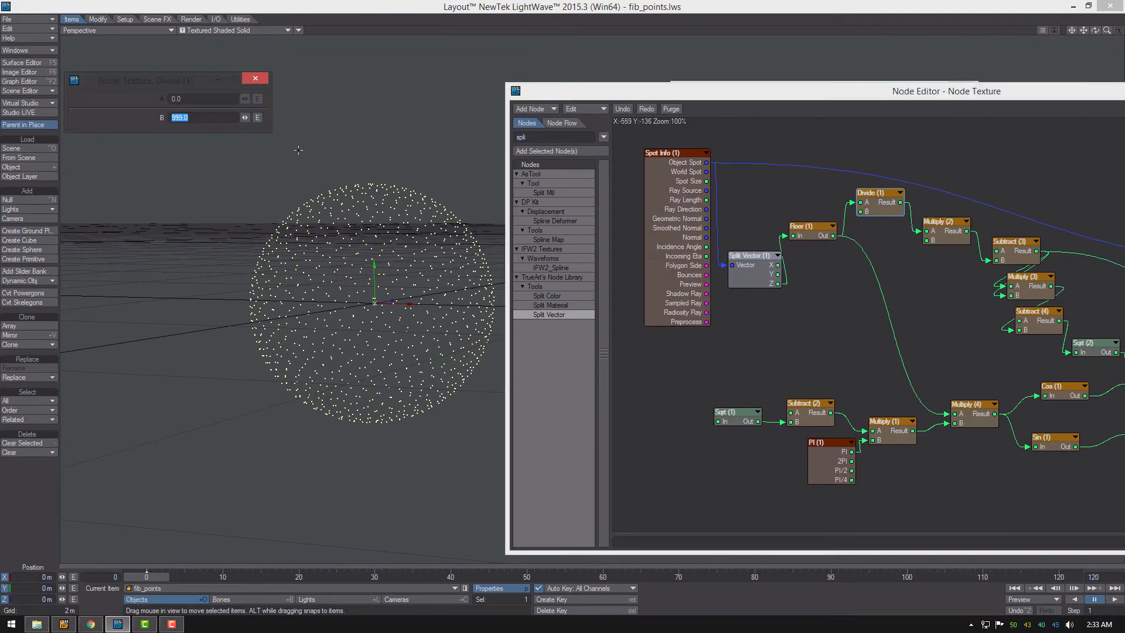
{"action": "left_click_drag", "start_coordinate": [404, 208], "coordinate": [561, 478], "text": "alt"}
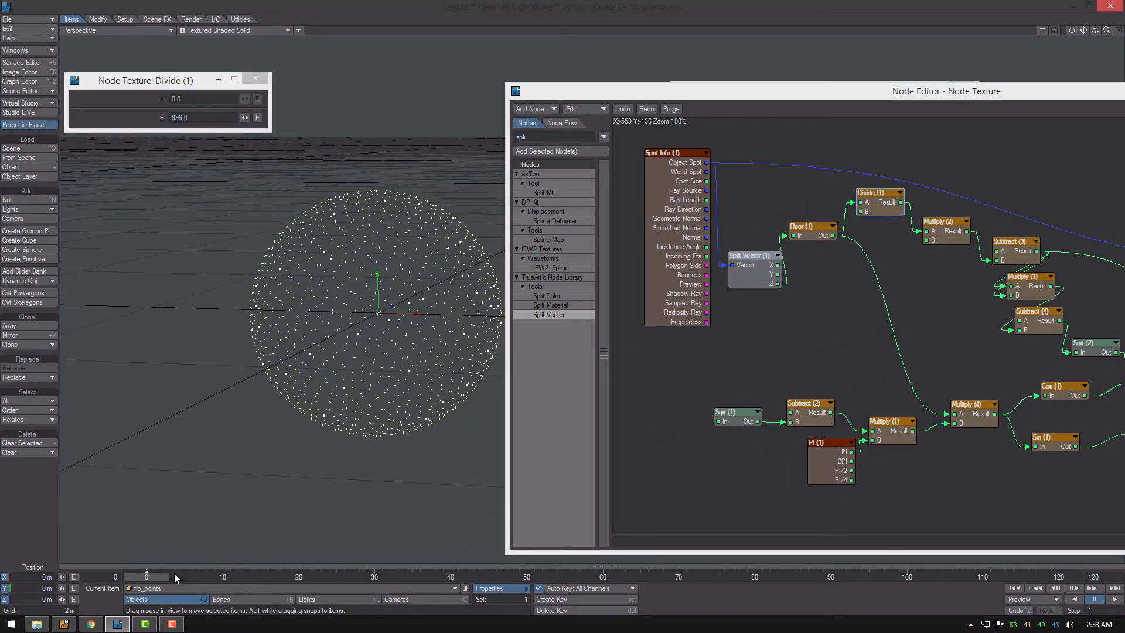
{"action": "left_click_drag", "start_coordinate": [199, 117], "coordinate": [63, 115]}
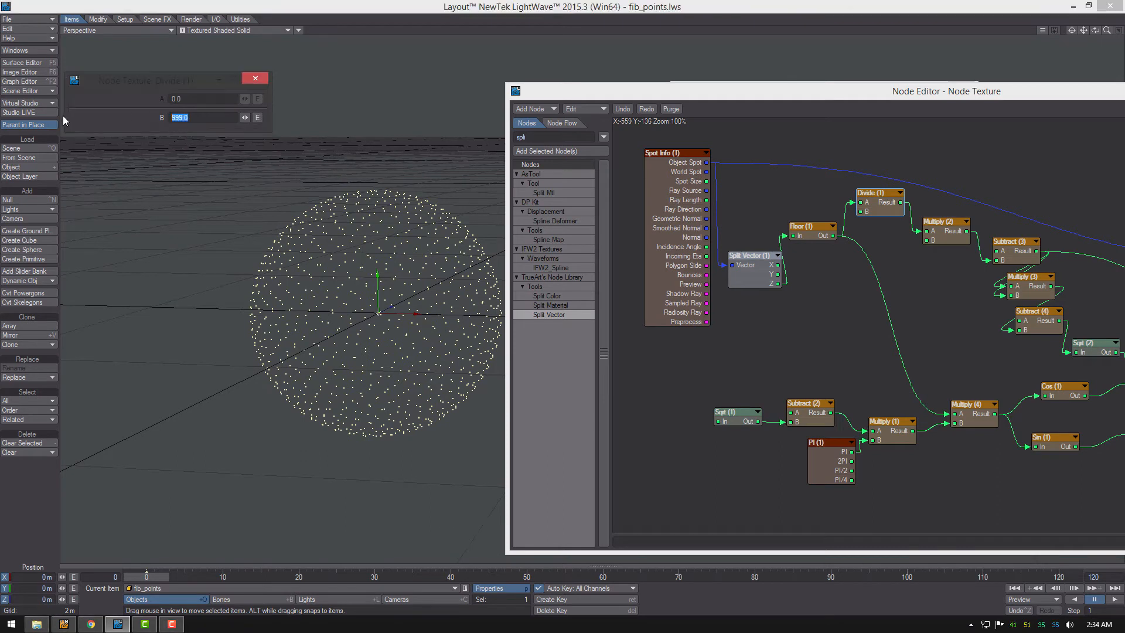
{"action": "type", "text": "0"}
{"action": "key", "text": "Return"}
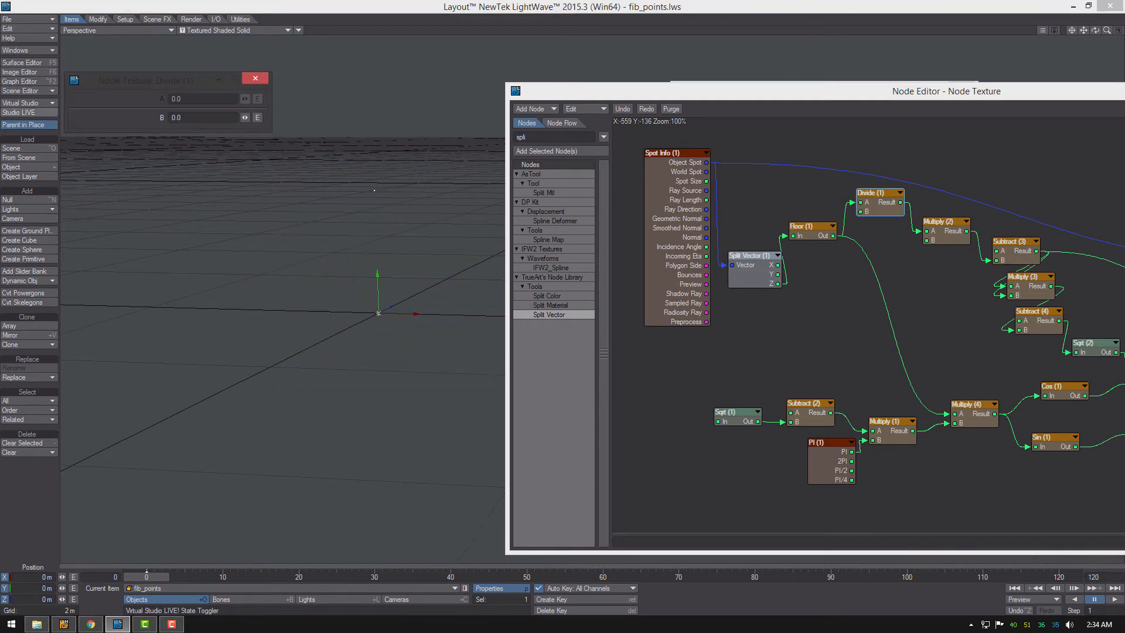
{"action": "left_click", "coordinate": [257, 117]}
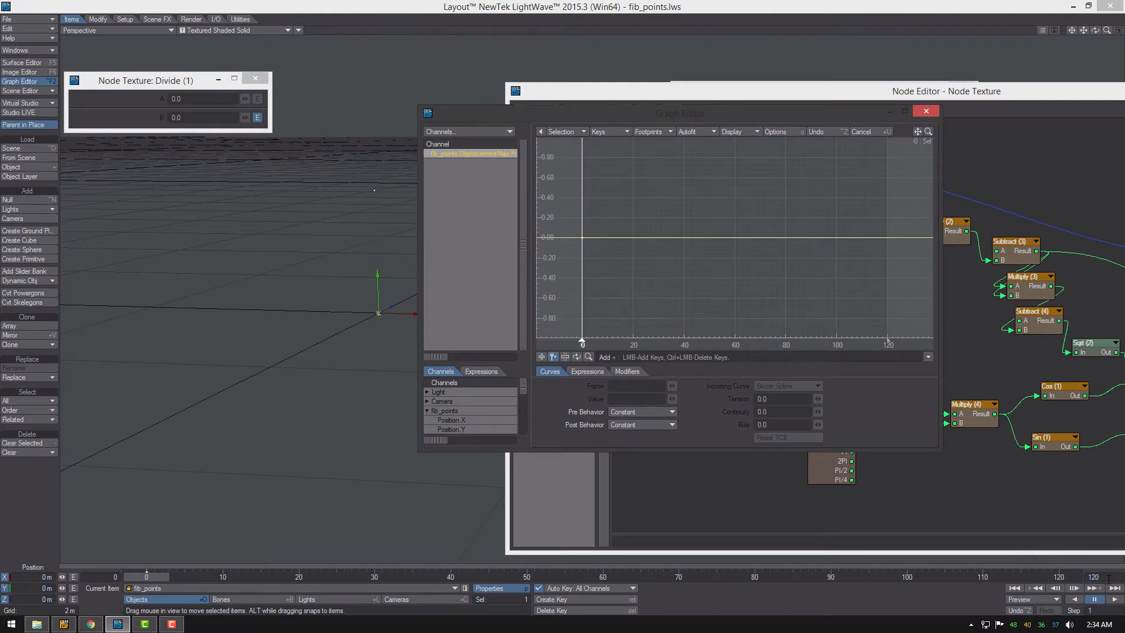
- Set the scene's last frame to 300, and reopen the envelope of the Divide node's B value
{"action": "type", "text": "300"}
{"action": "key", "text": "Return"}
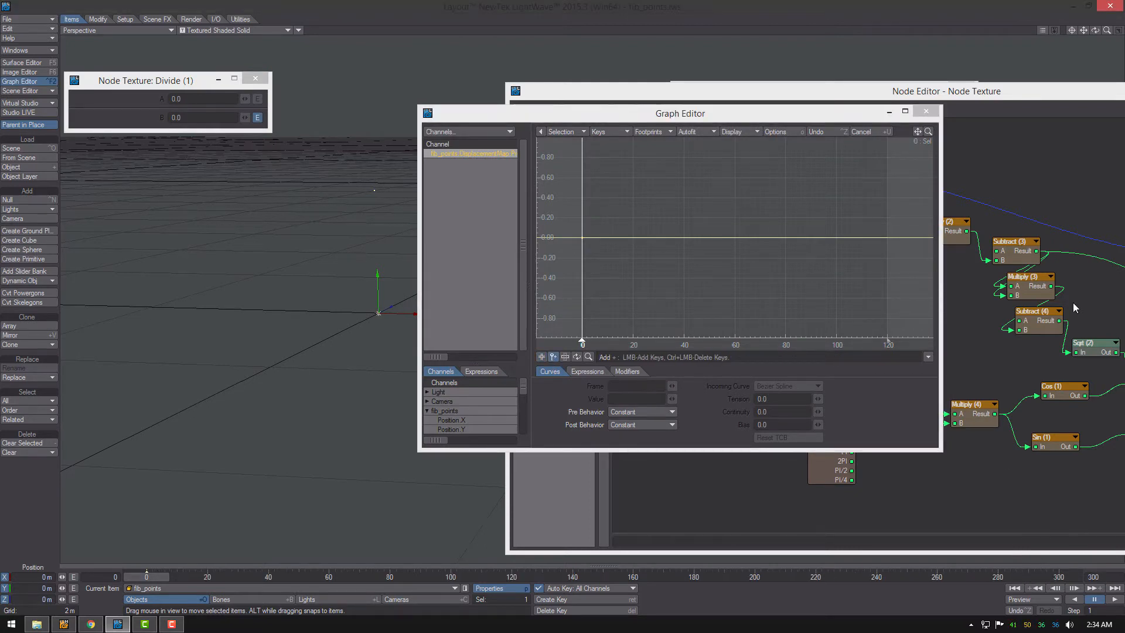
{"action": "left_click", "coordinate": [928, 113]}
{"action": "double_click", "coordinate": [880, 209]}
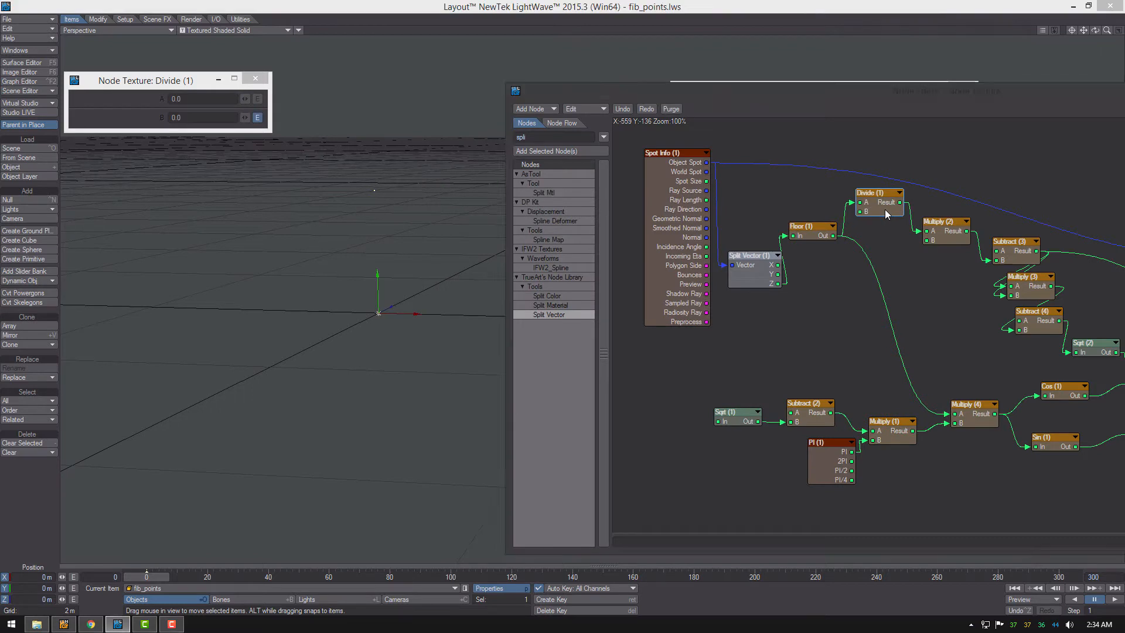
{"action": "left_click", "coordinate": [258, 118]}
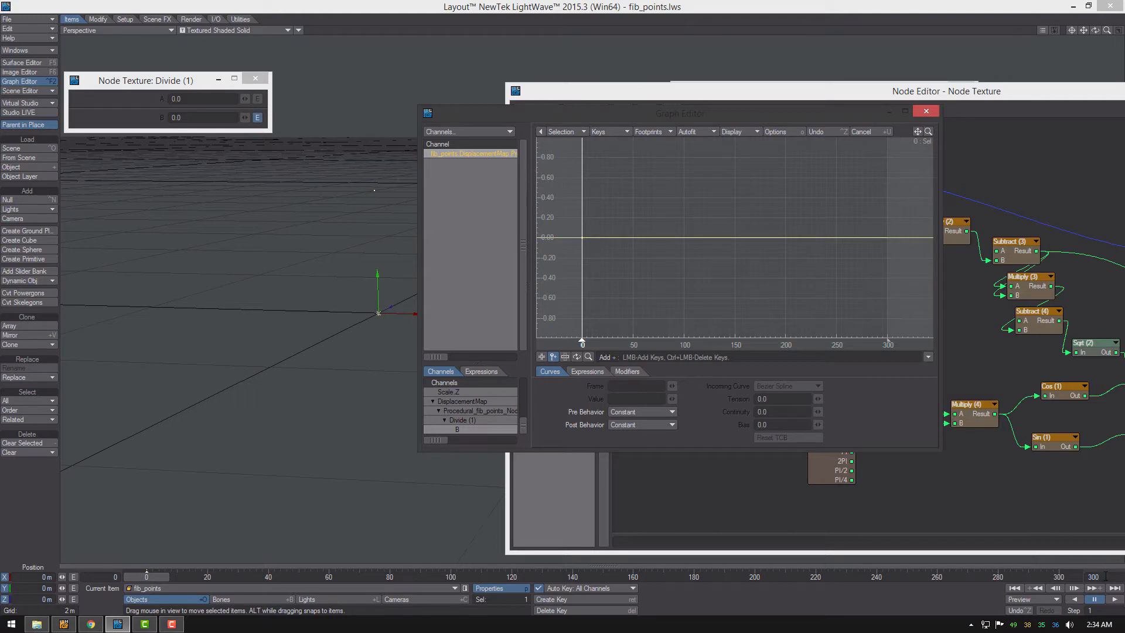
- Set the scene's last frame to 800 and close the Graph Editor
{"action": "left_click_drag", "start_coordinate": [1106, 576], "coordinate": [999, 576]}
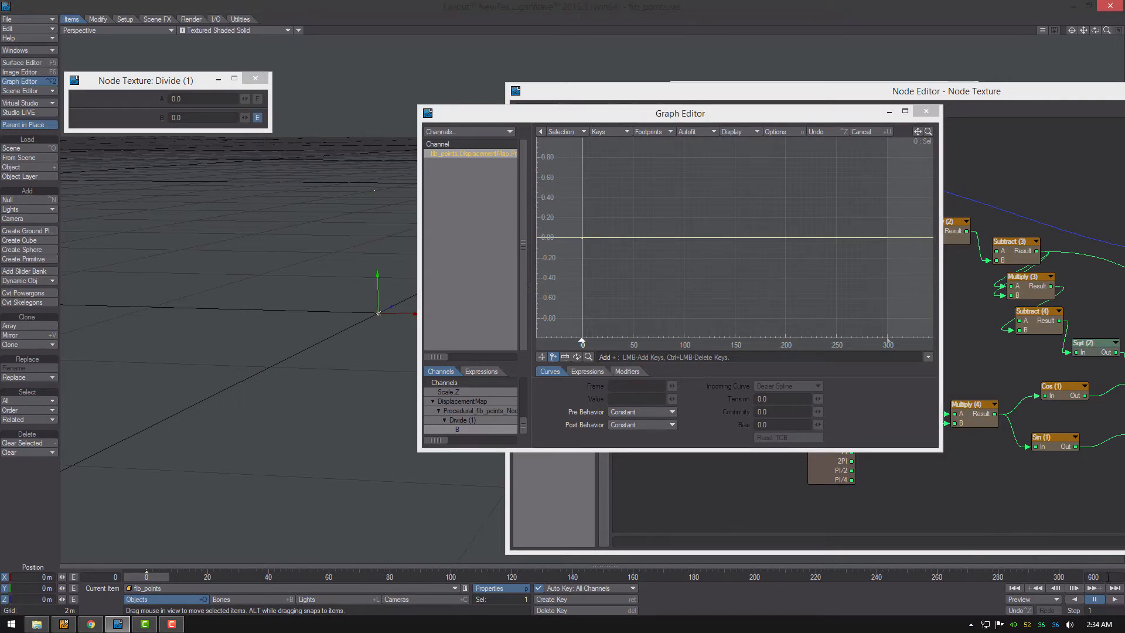
{"action": "type", "text": "800"}
{"action": "key", "text": "Return"}
{"action": "left_click", "coordinate": [926, 112]}
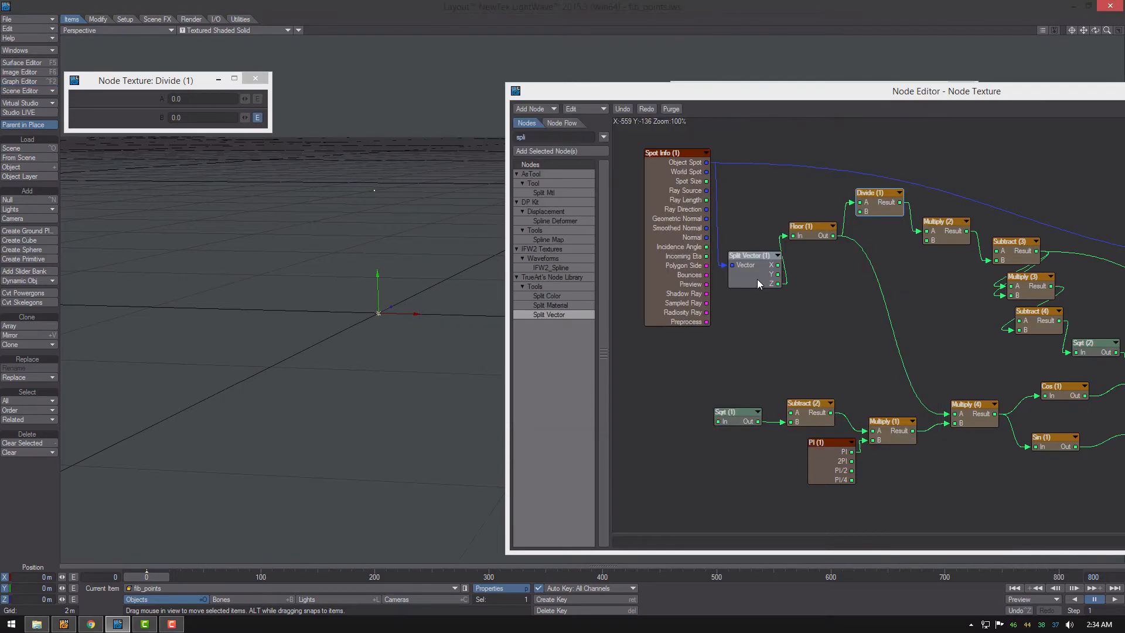
- Add a key to the Divide node's B envelope at frame 300 with the value 999, and fit the curve in view
{"action": "double_click", "coordinate": [877, 204]}
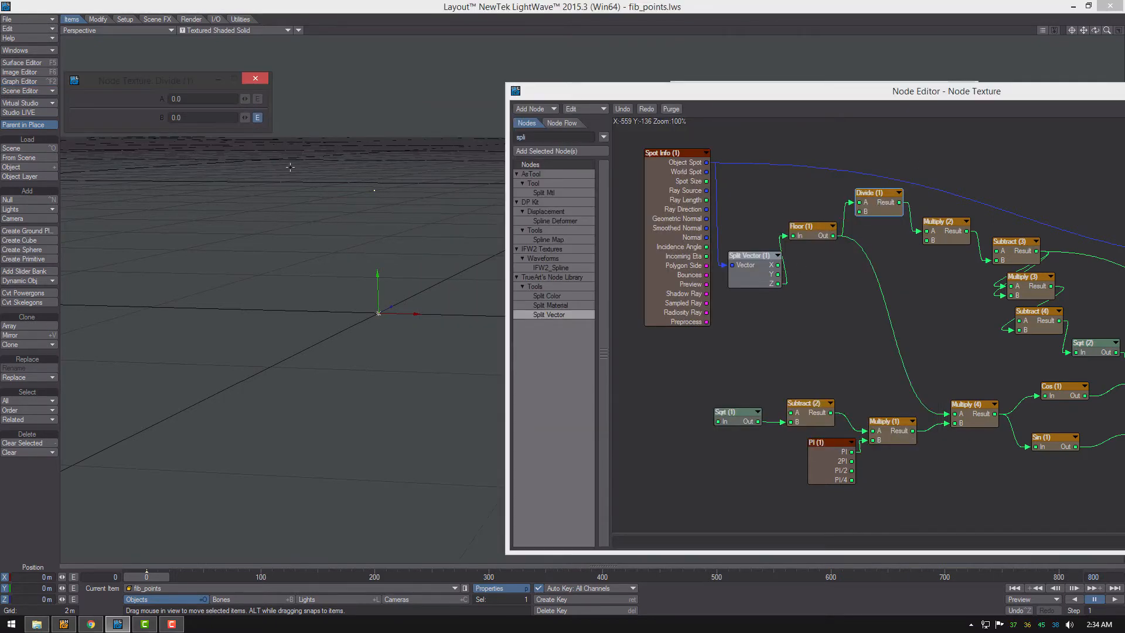
{"action": "left_click", "coordinate": [258, 118]}
{"action": "left_click", "coordinate": [582, 236]}
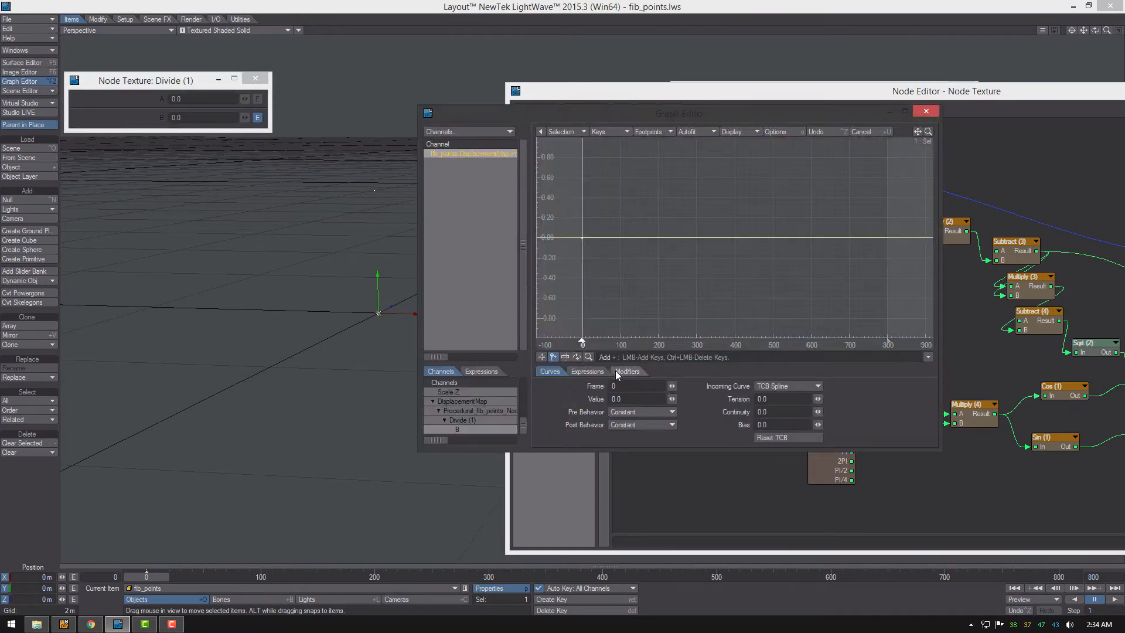
{"action": "left_click", "coordinate": [699, 240]}
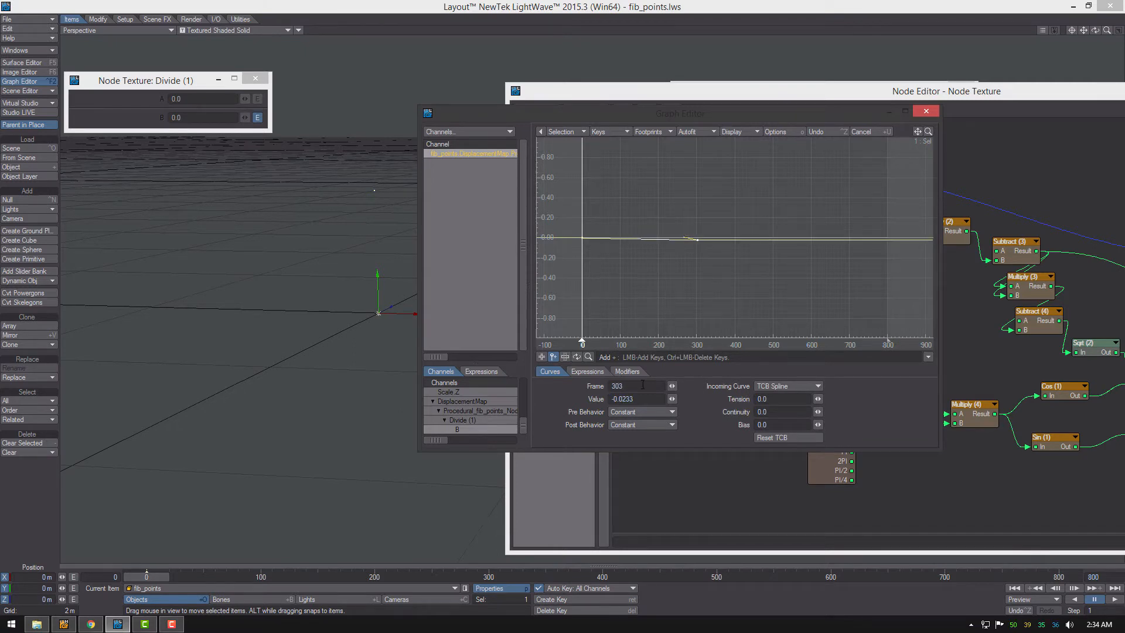
{"action": "type", "text": "30"}
{"action": "left_click", "coordinate": [607, 399]}
{"action": "type", "text": "999"}
{"action": "key", "text": "Return"}
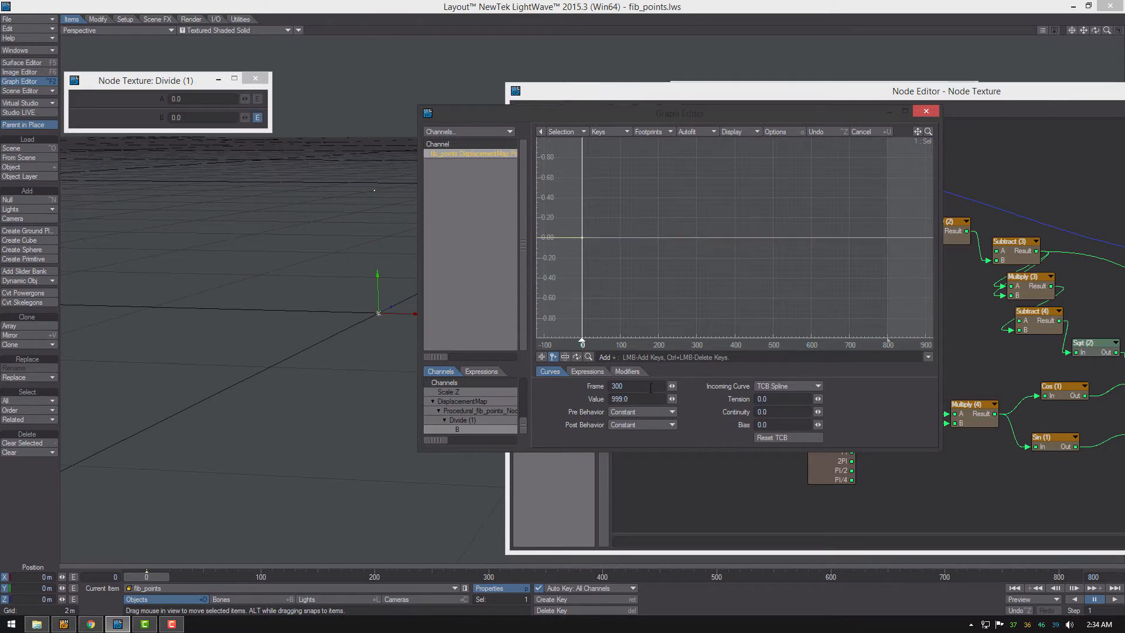
{"action": "key", "text": "a"}
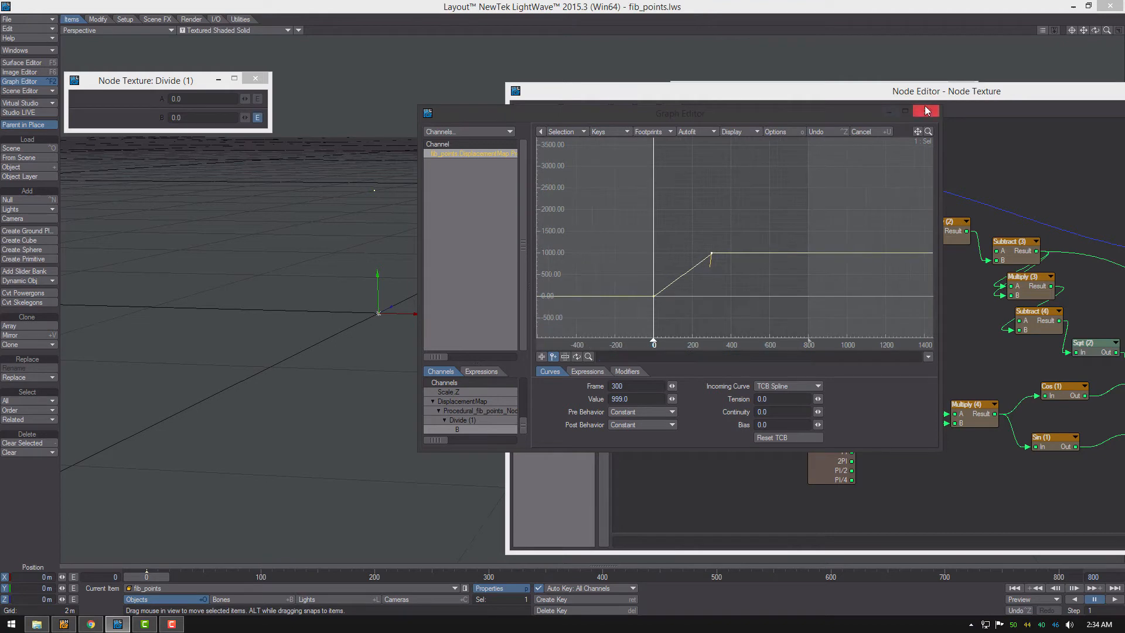
- Close the Graph Editor and scrub the timeline to about frame 166 to preview the animated point distribution
{"action": "left_click", "coordinate": [926, 111]}
{"action": "left_click_drag", "start_coordinate": [760, 276], "coordinate": [752, 271]}
{"action": "left_click", "coordinate": [880, 200]}
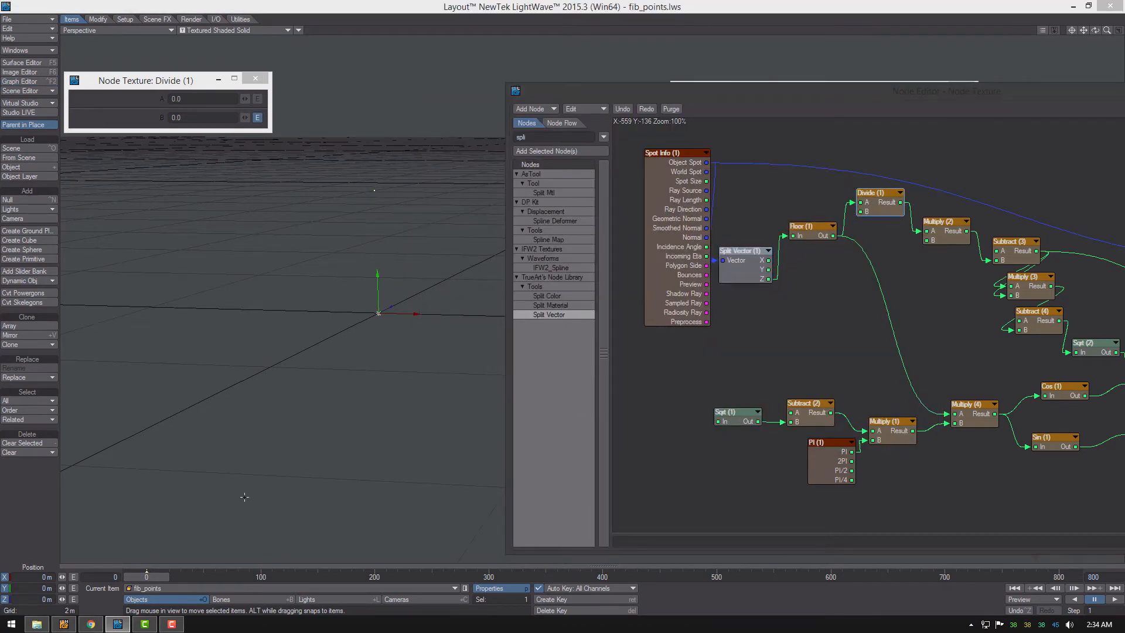
{"action": "mouse_move", "coordinate": [146, 580]}
{"action": "left_mouse_down"}
{"action": "mouse_move", "coordinate": [275, 580]}
{"action": "mouse_move", "coordinate": [155, 579]}
{"action": "left_mouse_up"}
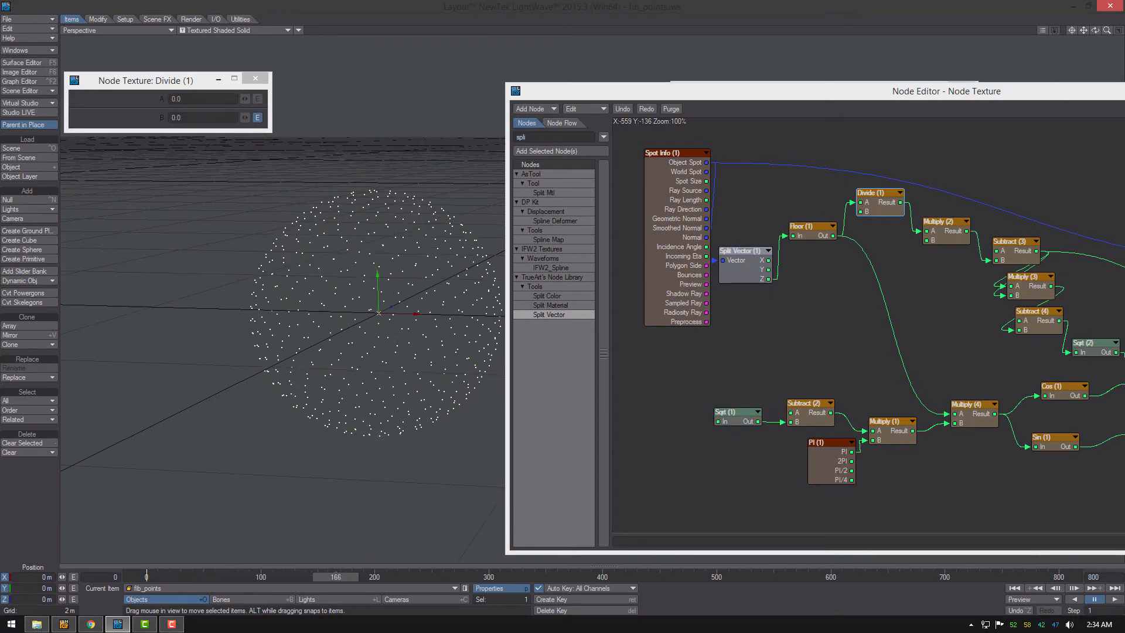
- Insert a scalar Multiply node with B set to -1 between Subtract (3) and the Y input of the Make Vector node
{"action": "left_click_drag", "start_coordinate": [609, 576], "coordinate": [416, 577]}
{"action": "left_click_drag", "start_coordinate": [898, 341], "coordinate": [834, 318], "text": "alt"}
{"action": "left_click_drag", "start_coordinate": [906, 309], "coordinate": [863, 340], "text": "alt"}
{"action": "left_click", "coordinate": [882, 302]}
{"action": "left_click_drag", "start_coordinate": [883, 302], "coordinate": [885, 265], "text": "alt"}
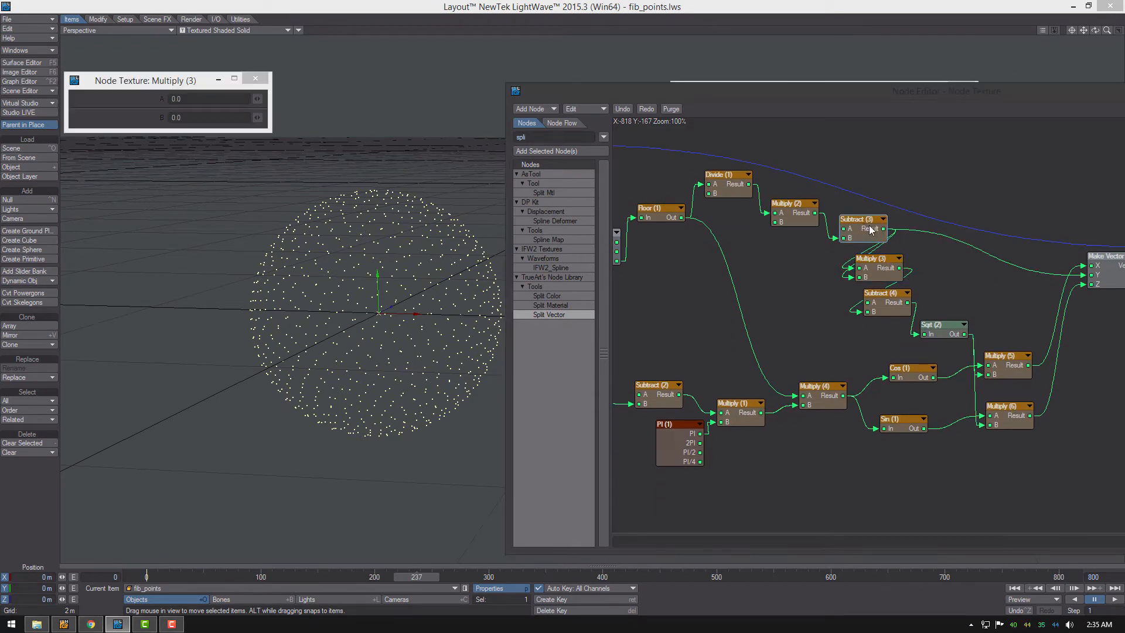
{"action": "right_click", "coordinate": [785, 275]}
{"action": "mouse_move", "coordinate": [818, 405]}
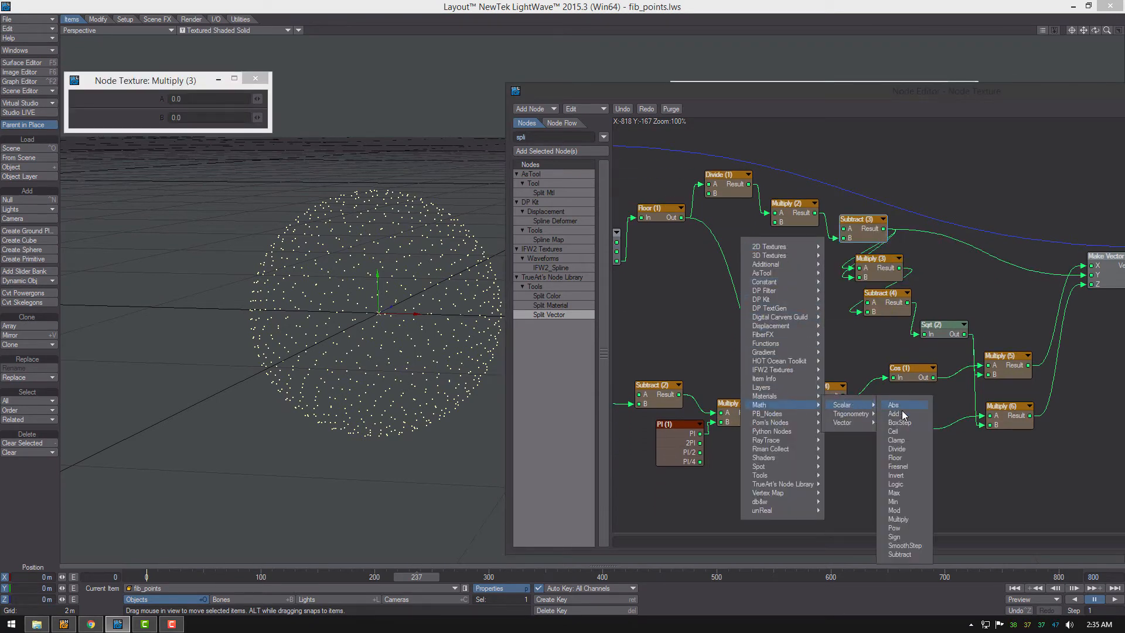
{"action": "left_click", "coordinate": [917, 525]}
{"action": "left_click_drag", "start_coordinate": [990, 327], "coordinate": [926, 243]}
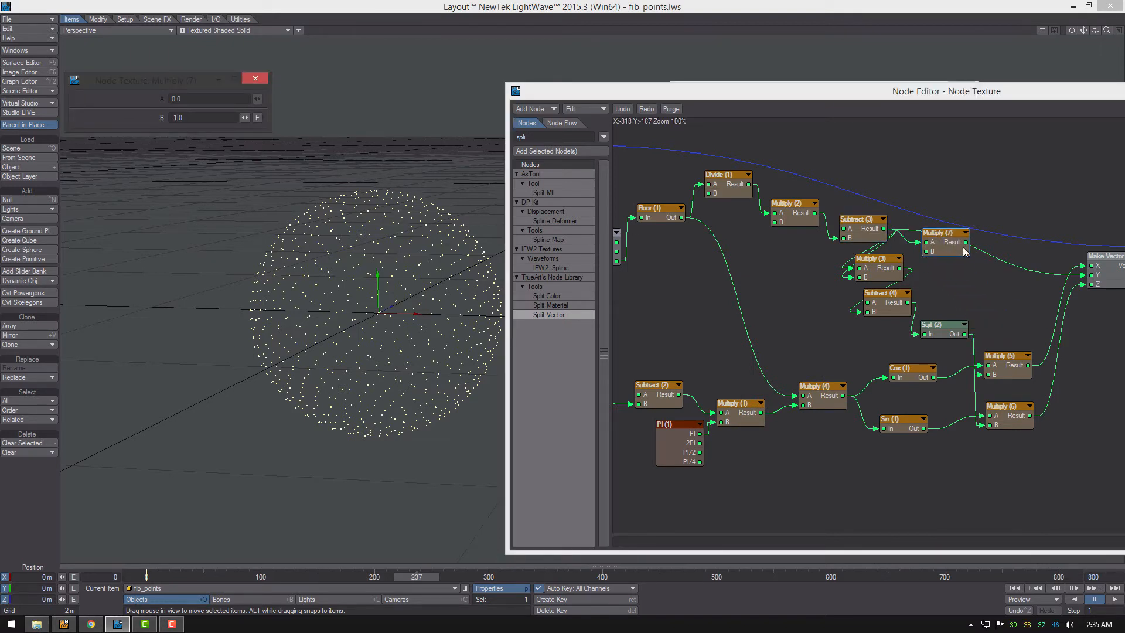
{"action": "left_click_drag", "start_coordinate": [952, 244], "coordinate": [1091, 276]}
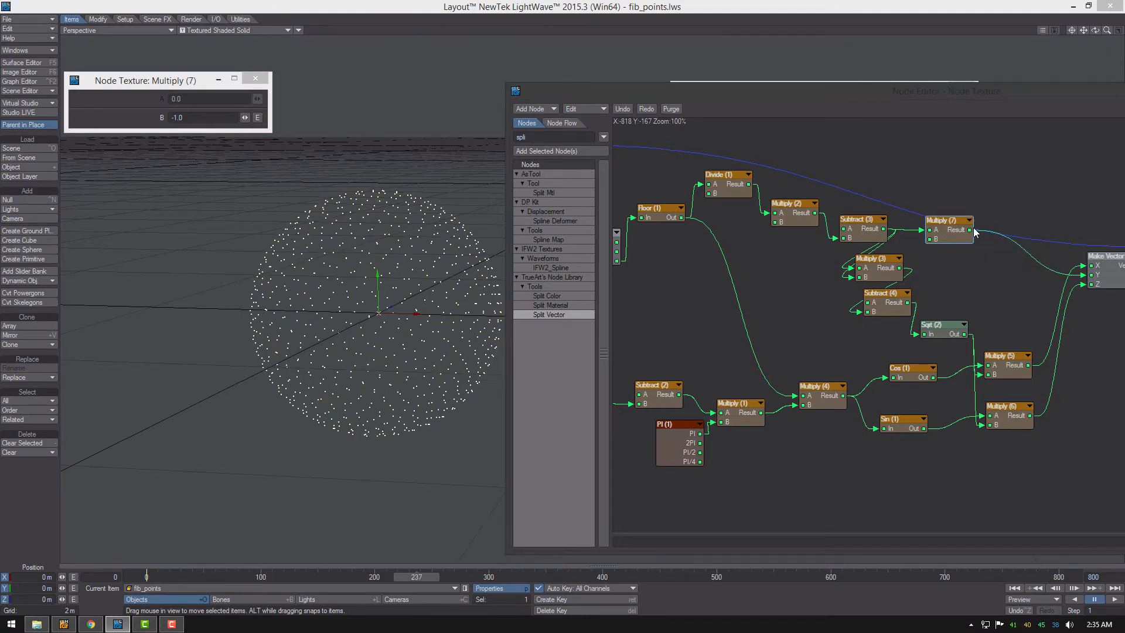
- Scrub to about frame 76 and connect the result of Multiply (7) to both inputs of Multiply (3)
{"action": "left_click_drag", "start_coordinate": [426, 577], "coordinate": [241, 577]}
{"action": "left_click_drag", "start_coordinate": [970, 230], "coordinate": [901, 268]}
{"action": "left_click_drag", "start_coordinate": [970, 231], "coordinate": [895, 285]}
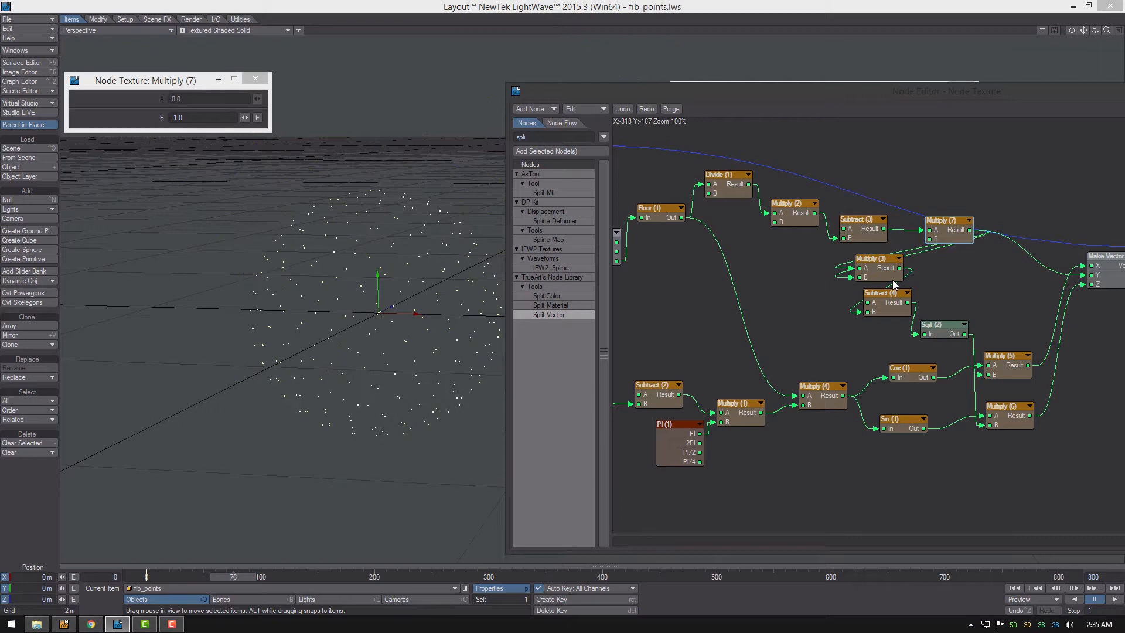
- Preview the distribution at about frame 312 and tidy the node graph, placing Multiply (7) between Subtract (3) and Multiply (3)
{"action": "left_click_drag", "start_coordinate": [239, 580], "coordinate": [498, 580]}
{"action": "left_click_drag", "start_coordinate": [771, 266], "coordinate": [840, 321], "text": "alt"}
{"action": "left_click_drag", "start_coordinate": [804, 230], "coordinate": [804, 242]}
{"action": "left_click_drag", "start_coordinate": [973, 306], "coordinate": [913, 342], "text": "alt"}
{"action": "left_click", "coordinate": [905, 257]}
{"action": "left_click_drag", "start_coordinate": [857, 278], "coordinate": [907, 224], "text": "alt"}
{"action": "left_click_drag", "start_coordinate": [834, 242], "coordinate": [824, 220]}
{"action": "left_click_drag", "start_coordinate": [968, 252], "coordinate": [850, 270], "text": "alt"}
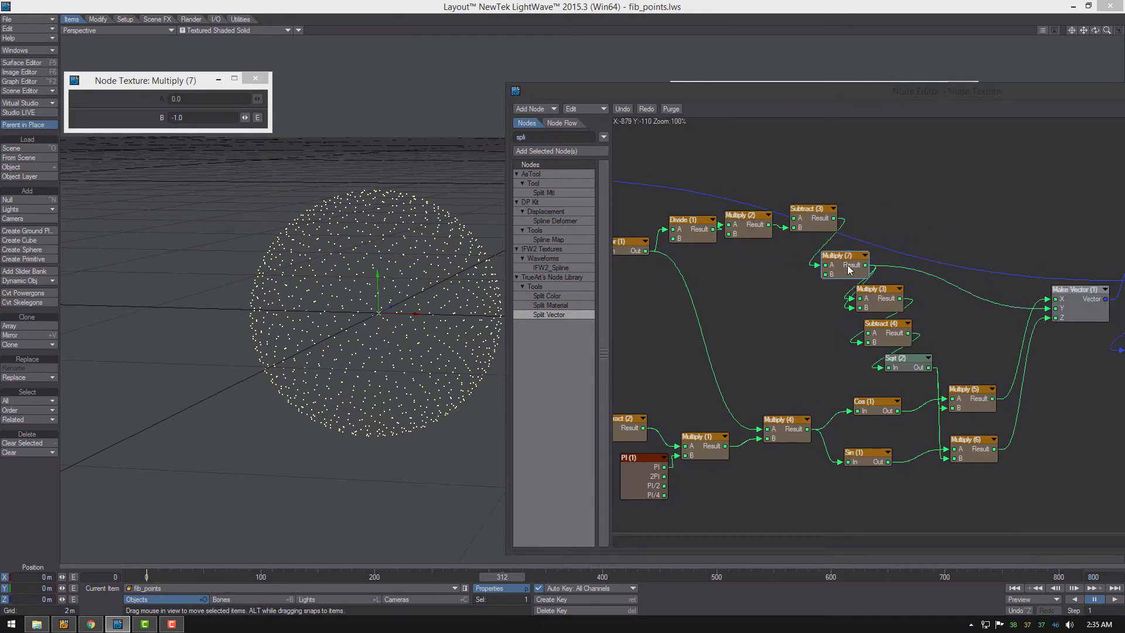
- Scrub to about frame 99 and reposition the Split Vector node ahead of the Floor node to make room
{"action": "left_click_drag", "start_coordinate": [722, 347], "coordinate": [821, 310], "text": "alt"}
{"action": "left_click_drag", "start_coordinate": [512, 576], "coordinate": [259, 576]}
{"action": "left_click_drag", "start_coordinate": [832, 253], "coordinate": [963, 267], "text": "alt"}
{"action": "left_click_drag", "start_coordinate": [701, 231], "coordinate": [635, 227]}
{"action": "left_click_drag", "start_coordinate": [805, 256], "coordinate": [779, 257]}
{"action": "left_click_drag", "start_coordinate": [780, 258], "coordinate": [745, 243], "text": "alt"}
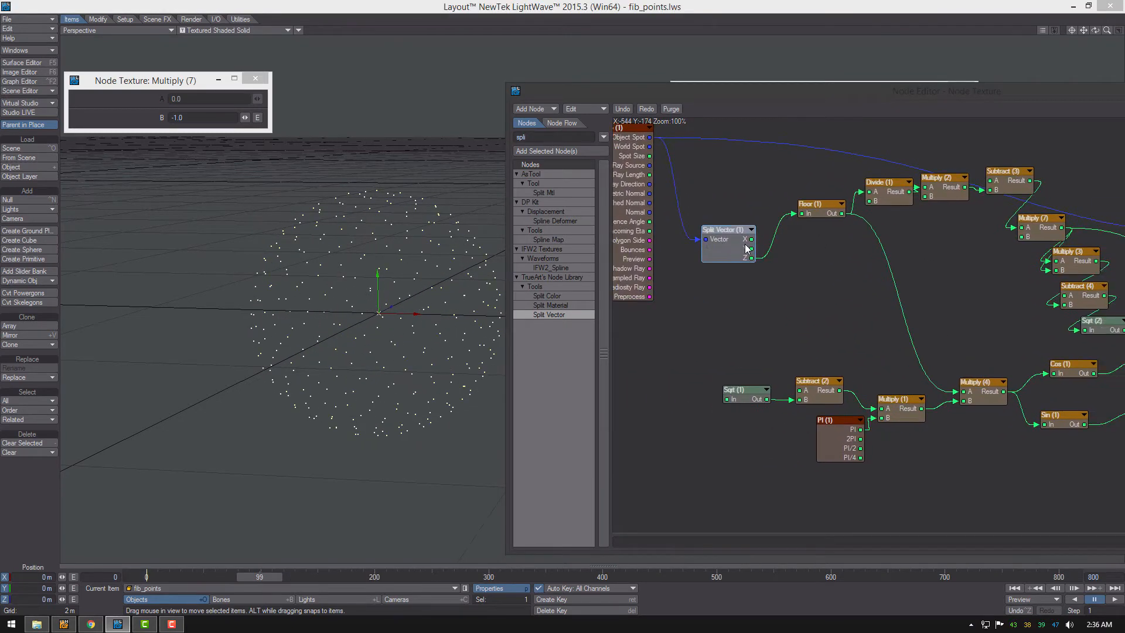
- Place a scalar Add node below the Floor node and connect the Split Vector's Z output to its A input
{"action": "right_click", "coordinate": [803, 281]}
{"action": "mouse_move", "coordinate": [820, 439]}
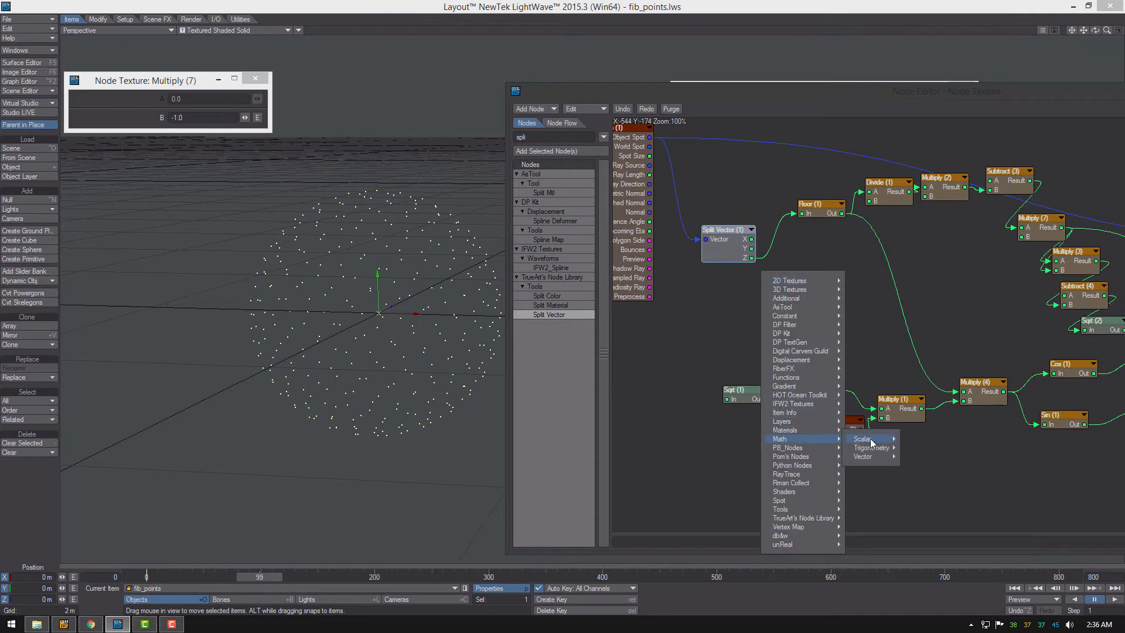
{"action": "mouse_move", "coordinate": [871, 439]}
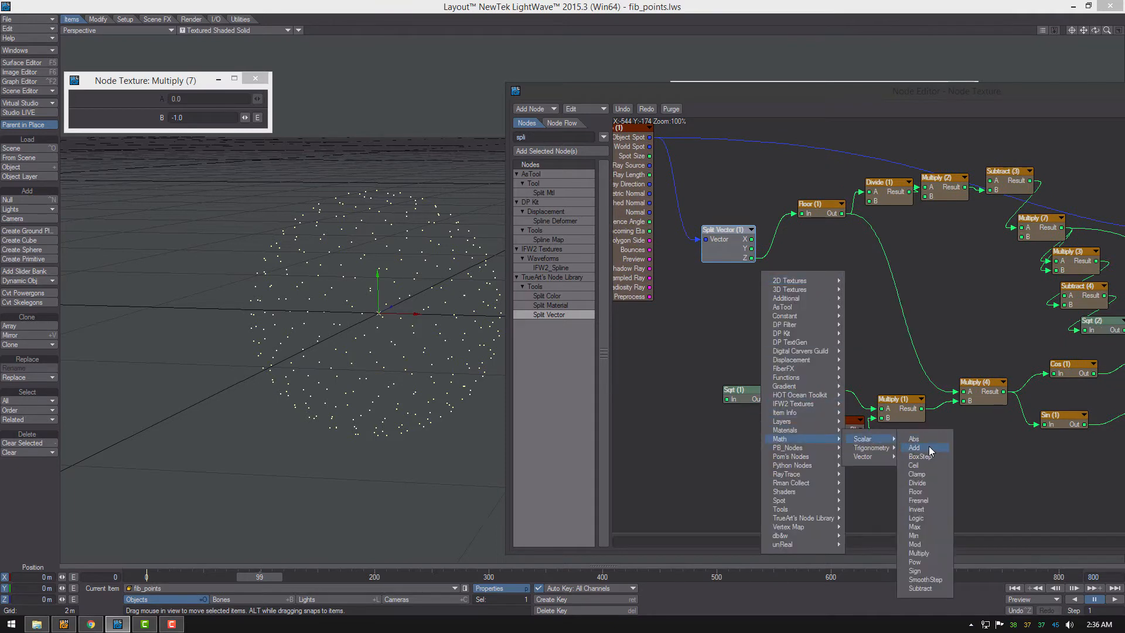
{"action": "left_click", "coordinate": [929, 447]}
{"action": "left_click_drag", "start_coordinate": [997, 314], "coordinate": [796, 298]}
{"action": "left_click_drag", "start_coordinate": [752, 258], "coordinate": [775, 306]}
{"action": "left_click_drag", "start_coordinate": [829, 304], "coordinate": [791, 325], "text": "alt"}
- Go to frame 500 and open the envelope of the Add node's B value in the Graph Editor
{"action": "left_click_drag", "start_coordinate": [260, 577], "coordinate": [716, 577]}
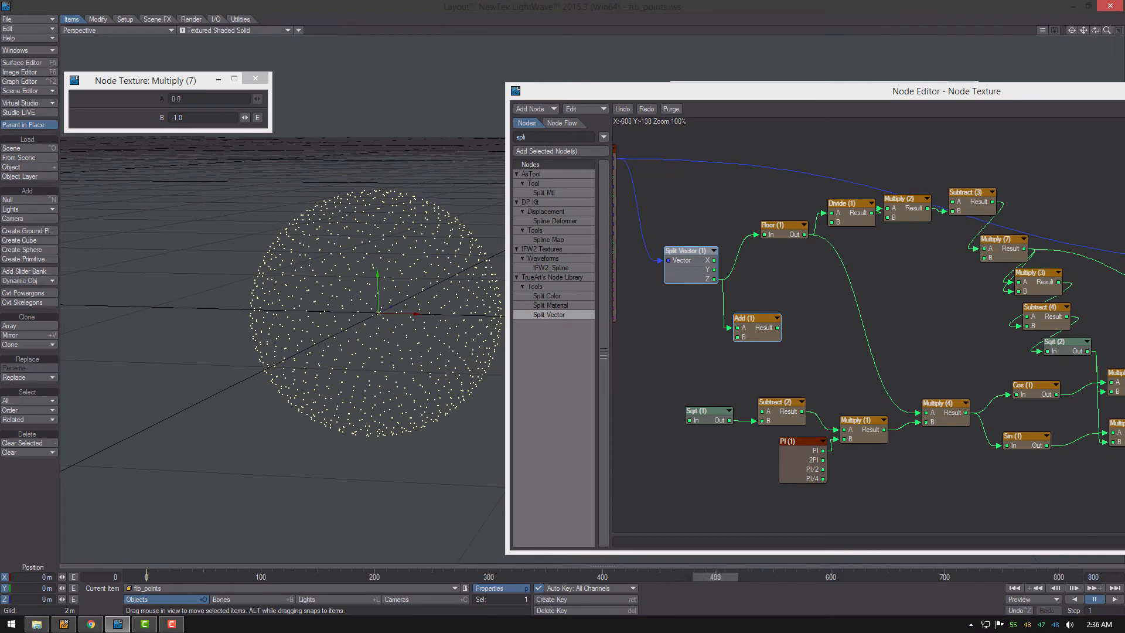
{"action": "left_click", "coordinate": [756, 337]}
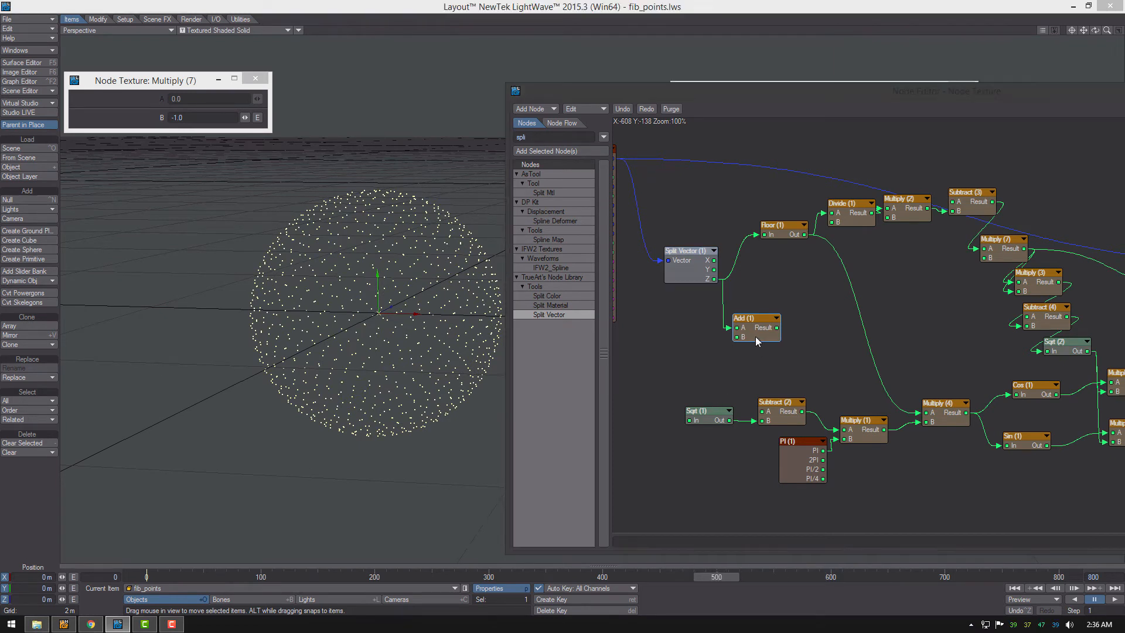
{"action": "left_click", "coordinate": [257, 118]}
{"action": "left_click", "coordinate": [582, 237]}
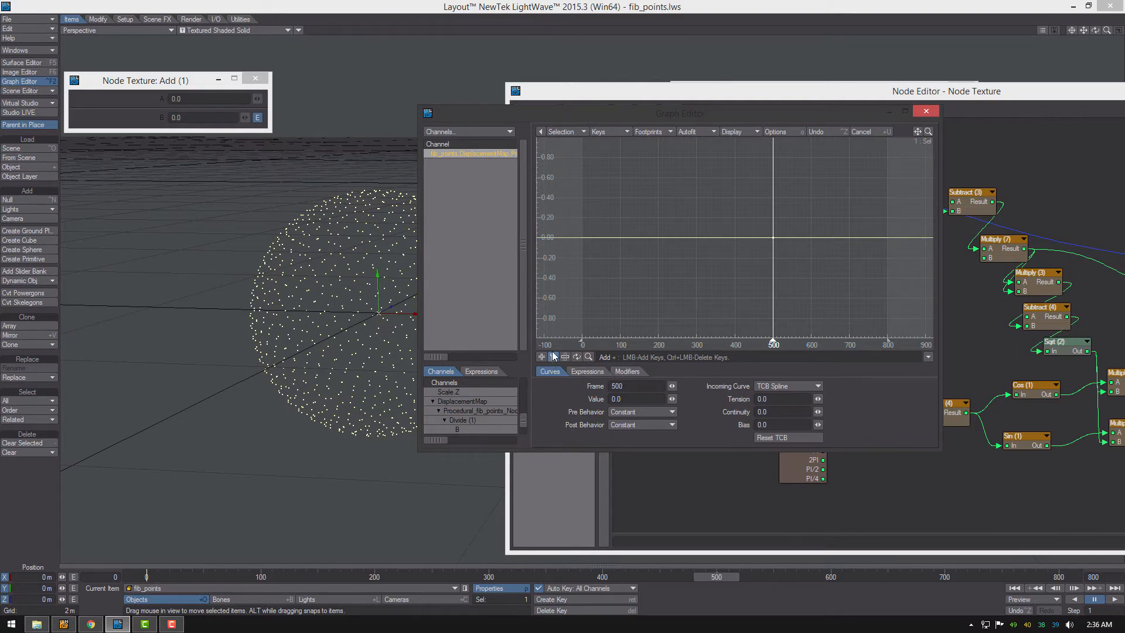
- Key the Add node's B envelope from 0 at frame 500 to -999 at frame 800, fit the curve, and close the Graph Editor
{"action": "left_click", "coordinate": [887, 238]}
{"action": "type", "text": "0"}
{"action": "key", "text": "Return"}
{"action": "key", "text": "Escape"}
{"action": "type", "text": "-1000"}
{"action": "key", "text": "Return"}
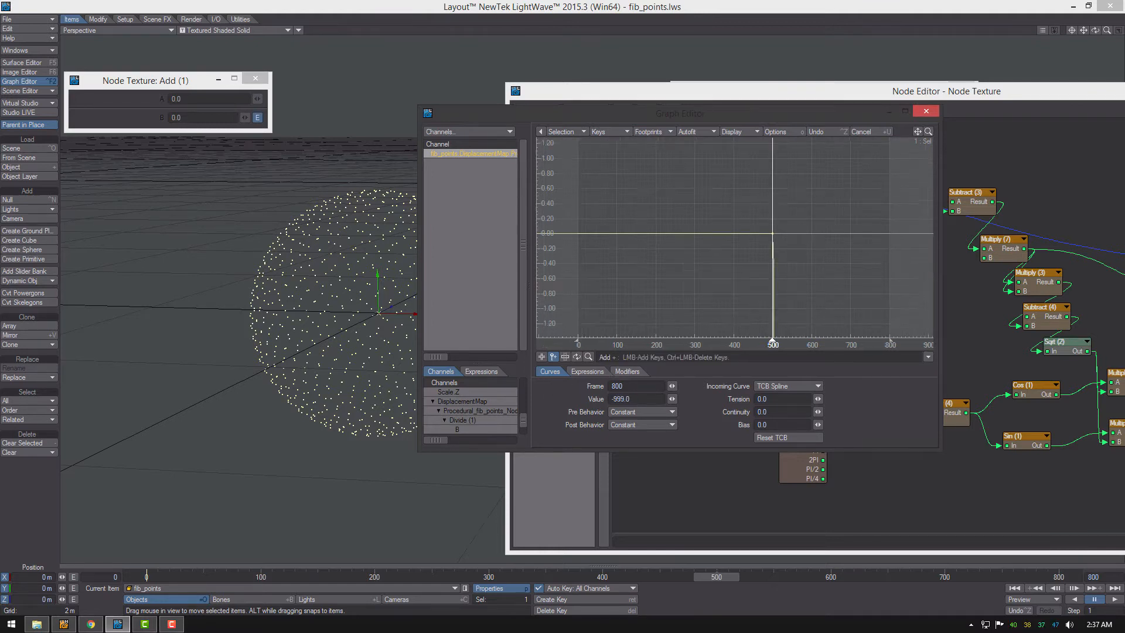
{"action": "left_click_drag", "start_coordinate": [928, 131], "coordinate": [952, 170]}
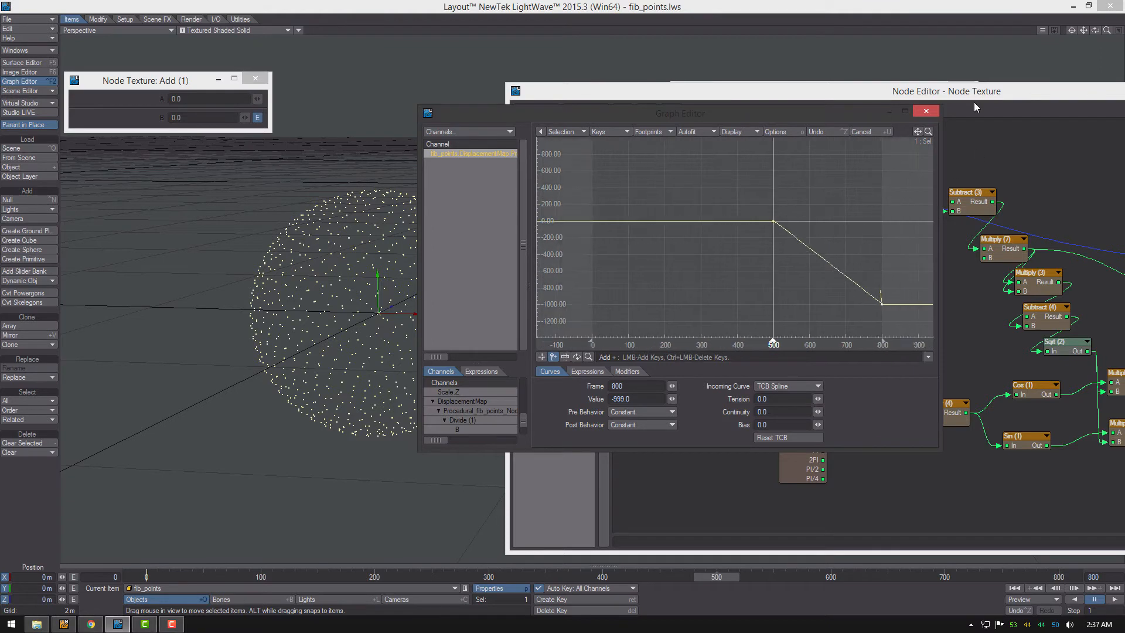
{"action": "left_click", "coordinate": [935, 116]}
- Connect the Add node's result to the Floor node's input and check the point distribution at about frame 716 with the viewport cleared
{"action": "left_click_drag", "start_coordinate": [725, 579], "coordinate": [764, 580]}
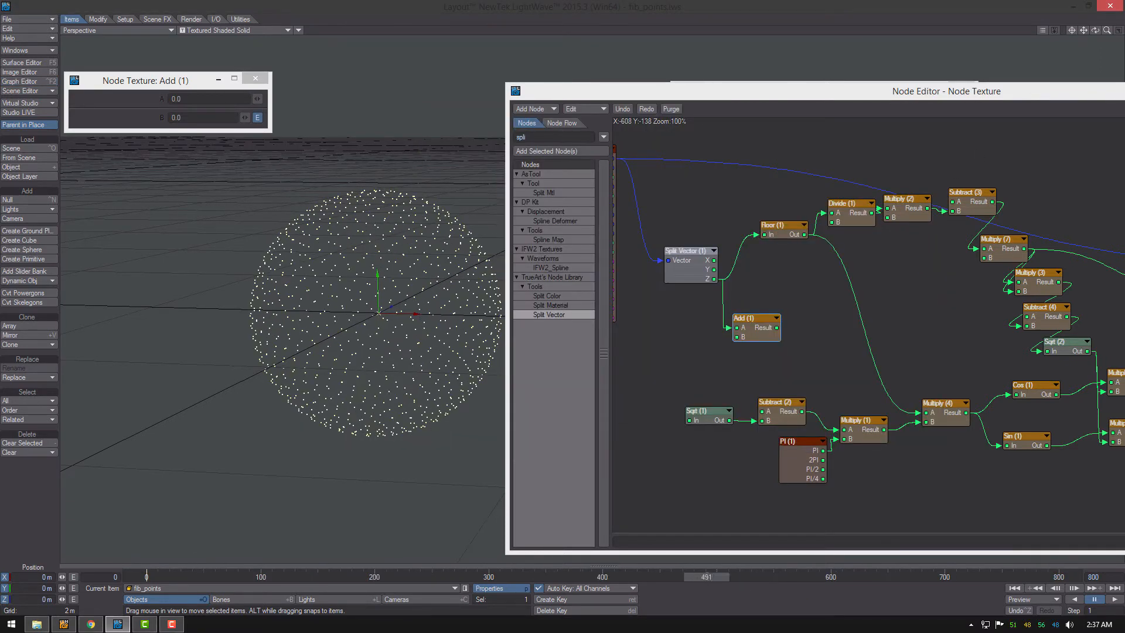
{"action": "left_click_drag", "start_coordinate": [777, 327], "coordinate": [764, 235]}
{"action": "left_click_drag", "start_coordinate": [1011, 576], "coordinate": [964, 576]}
{"action": "left_click_drag", "start_coordinate": [379, 252], "coordinate": [552, 200], "text": "alt"}
{"action": "left_click_drag", "start_coordinate": [551, 94], "coordinate": [642, 94]}
- Switch the item selection mode to Bones and make a preview of the animation
{"action": "left_click", "coordinate": [246, 598]}
{"action": "left_click", "coordinate": [1040, 599]}
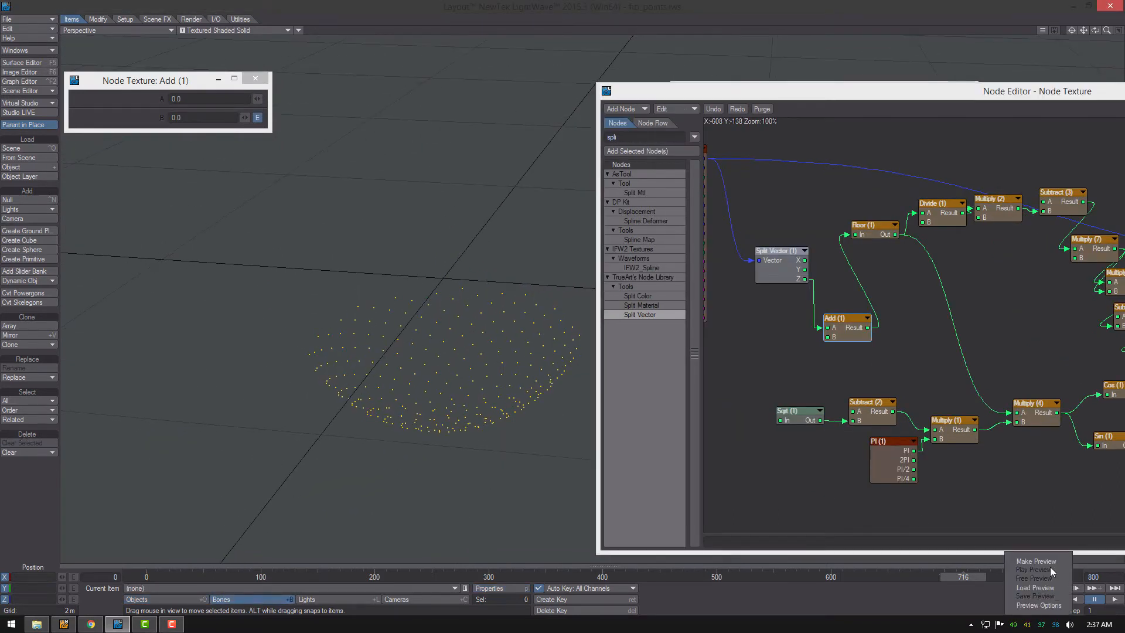
{"action": "left_click", "coordinate": [1051, 561]}
{"action": "left_click", "coordinate": [206, 128]}
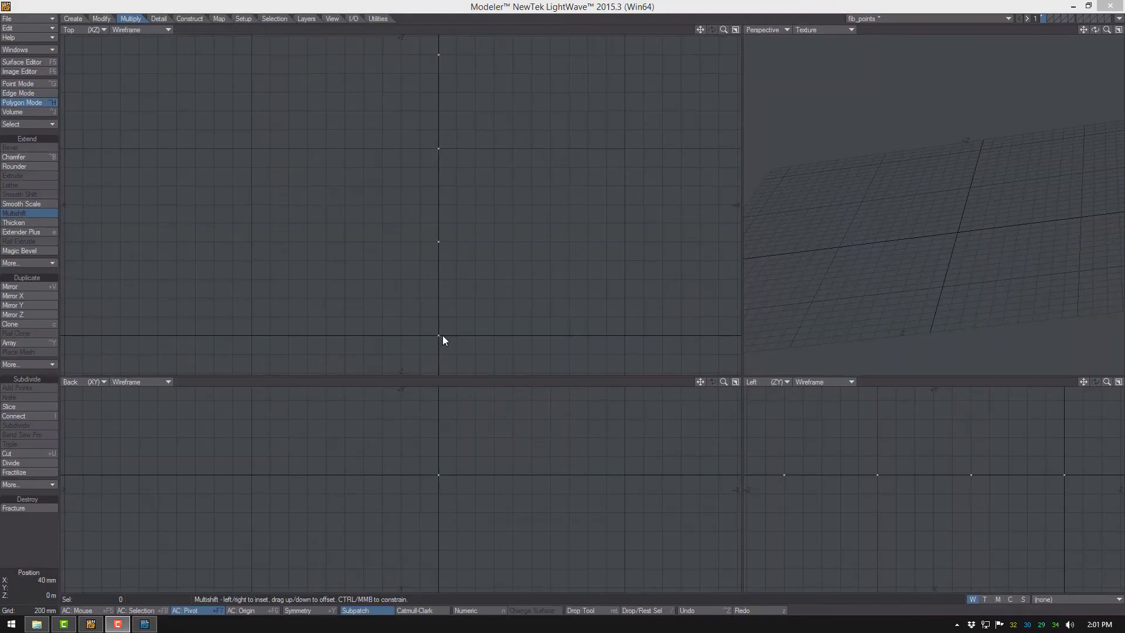
- Switch to Modeler and build a two-point polygon on layer 2 from the origin to the next point along the Z axis
{"action": "left_click", "coordinate": [444, 336]}
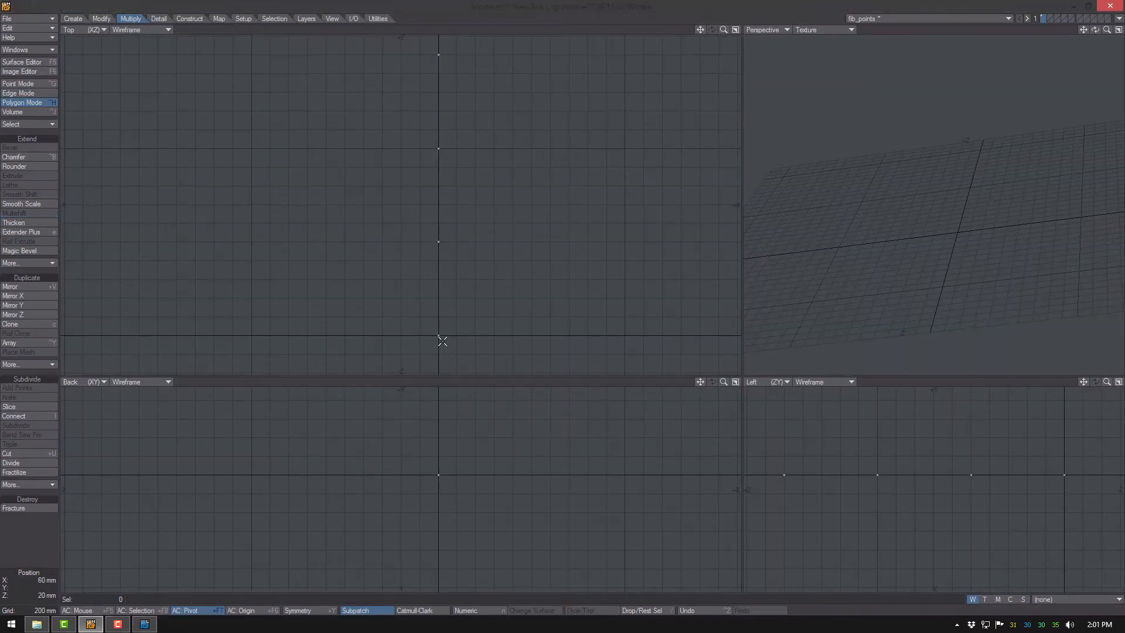
{"action": "key", "text": "ctrl+g"}
{"action": "left_click", "coordinate": [1049, 18]}
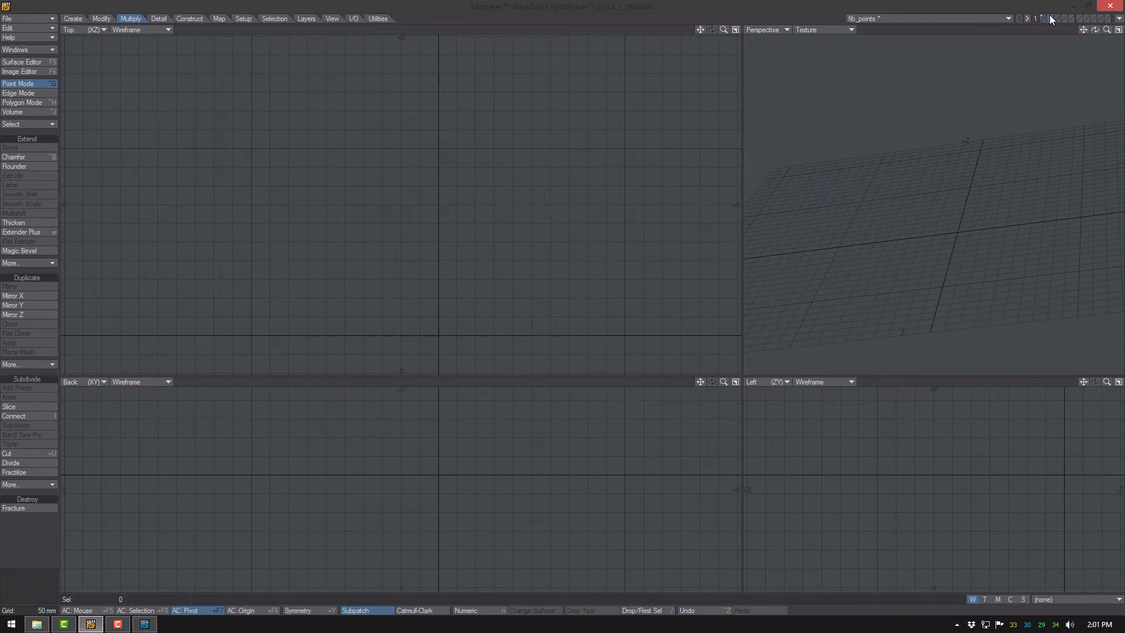
{"action": "left_click", "coordinate": [440, 337]}
{"action": "type", "text": "p"}
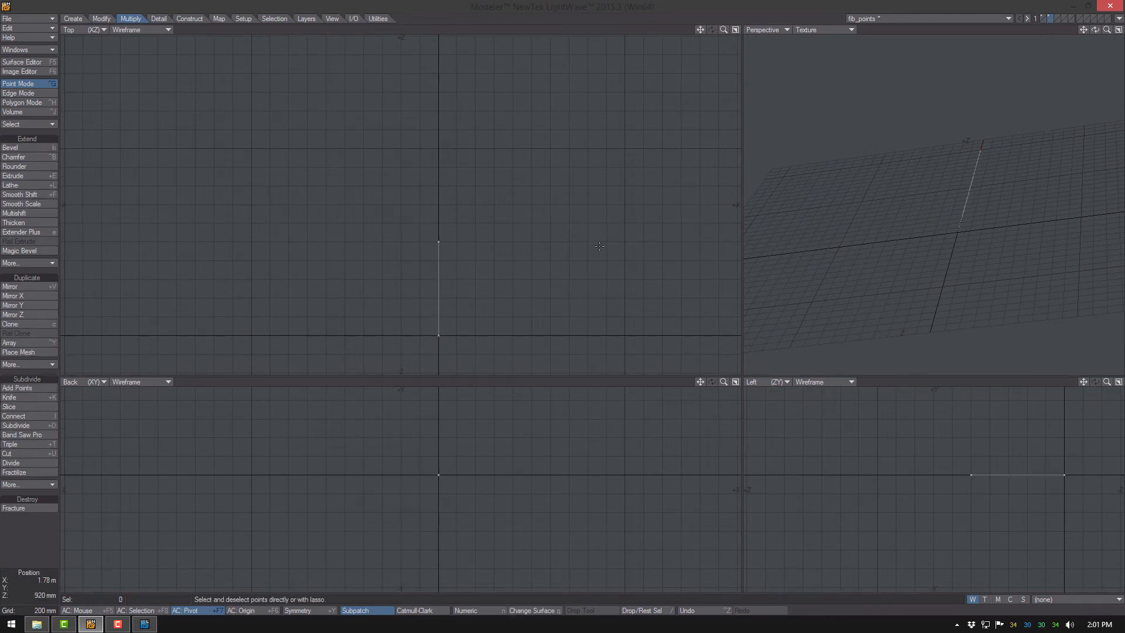
- Assign the two-point polygon a new surface named "lines" with a blue color
{"action": "type", "text": "q"}
{"action": "type", "text": "lines"}
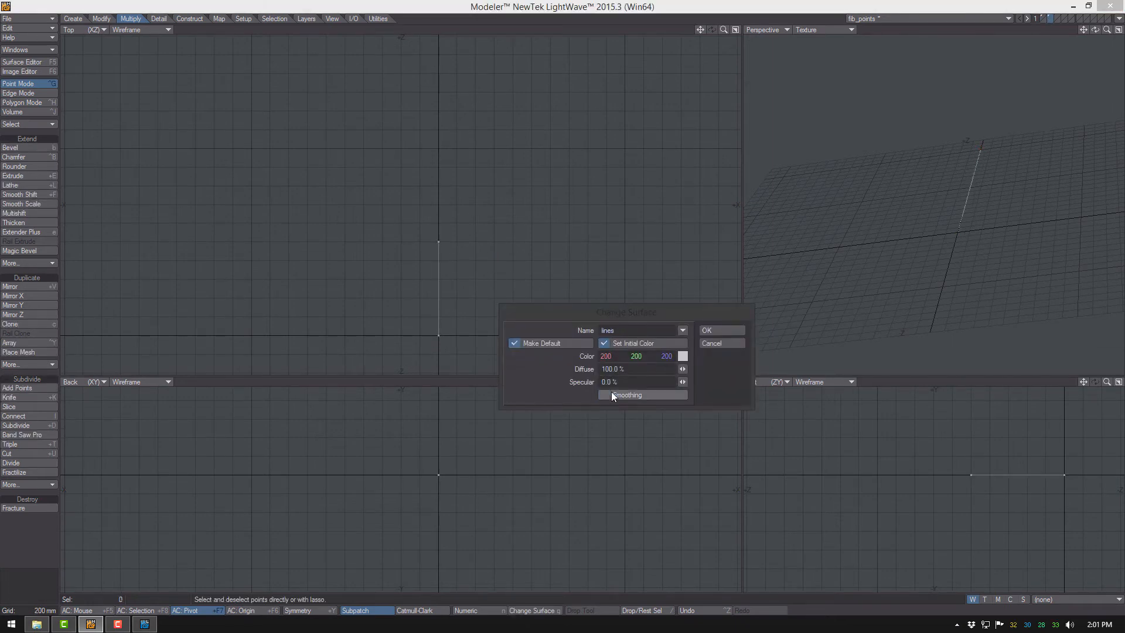
{"action": "left_click", "coordinate": [680, 355]}
{"action": "left_click", "coordinate": [286, 164]}
{"action": "left_click", "coordinate": [152, 390]}
{"action": "left_click", "coordinate": [736, 329]}
{"action": "left_click_drag", "start_coordinate": [938, 206], "coordinate": [967, 241], "text": "alt"}
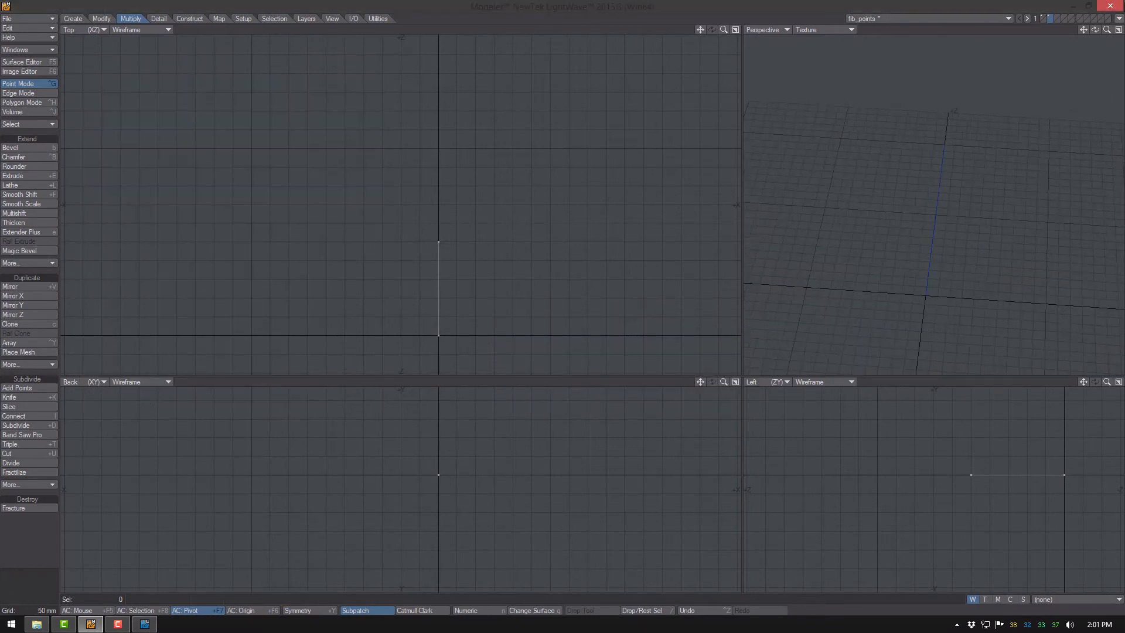
- On layer 3, create a ball about 920 mm across centered on the origin
{"action": "left_click", "coordinate": [1056, 17]}
{"action": "scroll", "coordinate": [462, 490], "scroll_direction": "down", "scroll_amount": 2}
{"action": "left_click", "coordinate": [73, 19]}
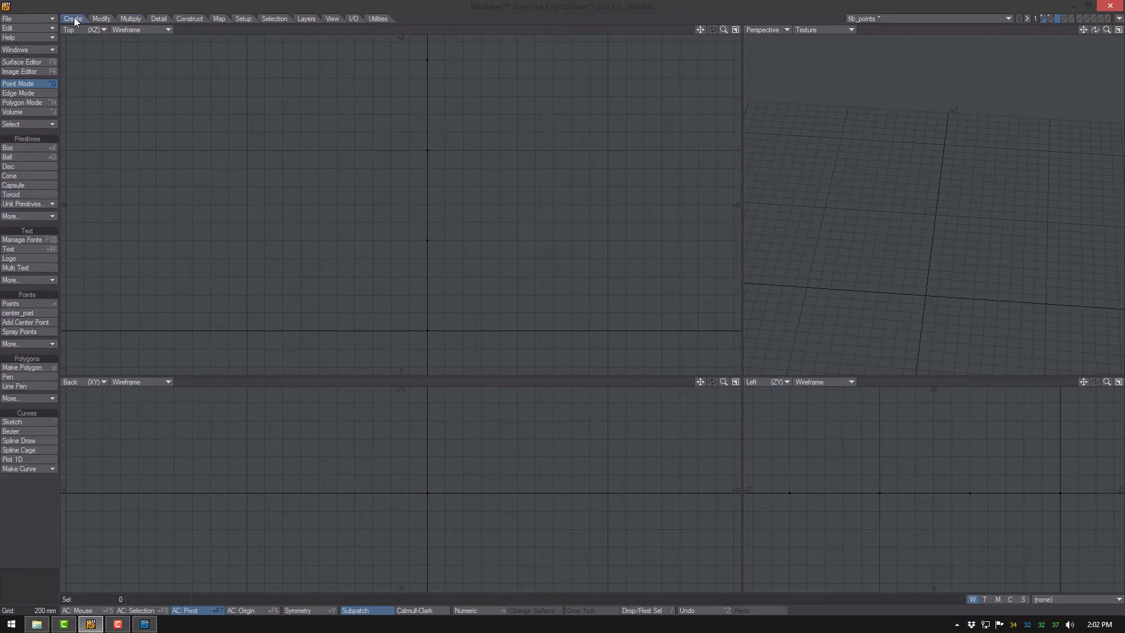
{"action": "left_click", "coordinate": [33, 157]}
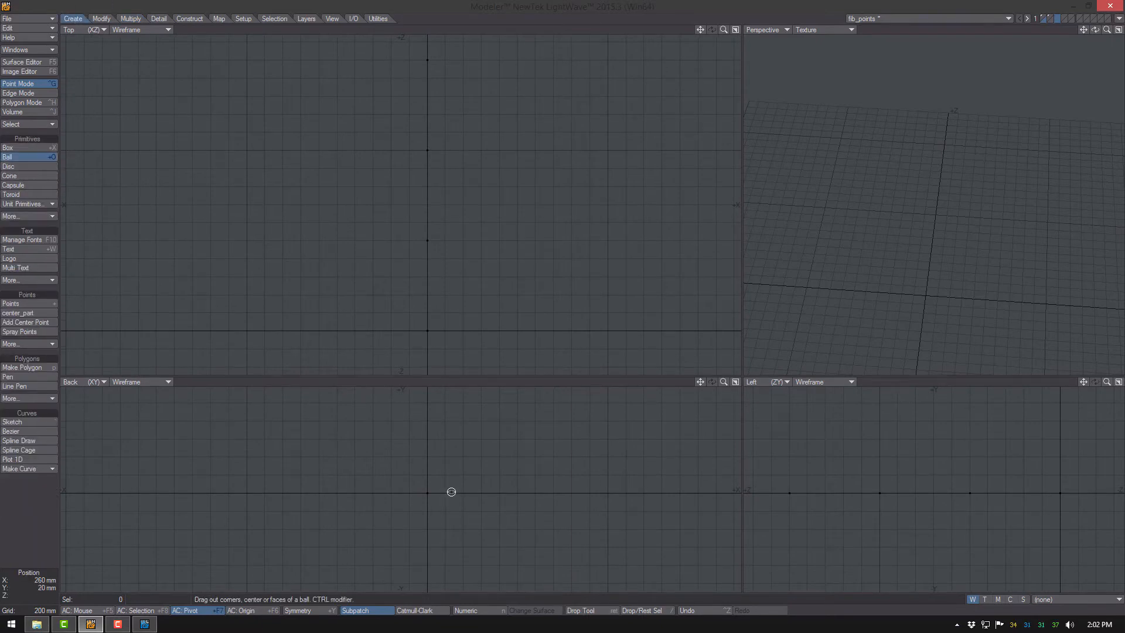
{"action": "left_click_drag", "start_coordinate": [428, 492], "coordinate": [479, 523]}
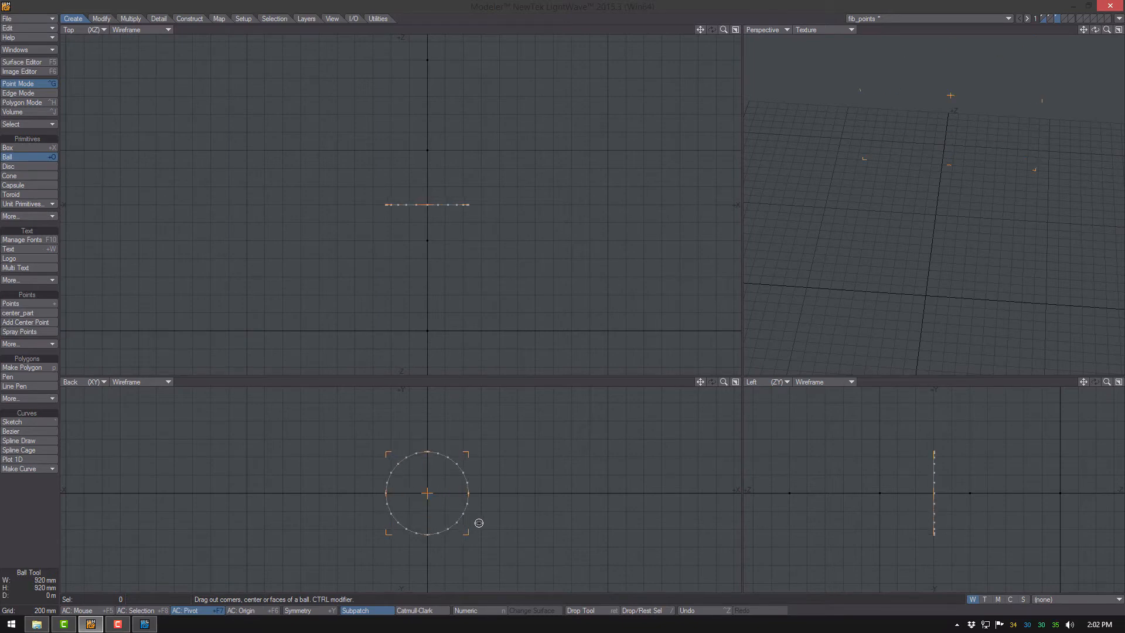
{"action": "left_click_drag", "start_coordinate": [452, 206], "coordinate": [428, 331]}
{"action": "mouse_move", "coordinate": [440, 484]}
{"action": "left_mouse_down", "text": "ctrl+alt"}
{"action": "mouse_move", "coordinate": [450, 451]}
{"action": "mouse_move", "coordinate": [427, 467]}
{"action": "mouse_move", "coordinate": [440, 467]}
{"action": "left_mouse_up", "text": "ctrl+alt"}
- Delete the negative-Z half of the ball to leave a hemisphere
{"action": "left_click_drag", "start_coordinate": [487, 335], "coordinate": [498, 239], "text": "alt"}
{"action": "key", "text": "space"}
{"action": "key", "text": "space"}
{"action": "key", "text": "space"}
{"action": "mouse_move", "coordinate": [477, 267]}
{"action": "left_mouse_down"}
{"action": "mouse_move", "coordinate": [456, 298]}
{"action": "mouse_move", "coordinate": [375, 313]}
{"action": "left_mouse_up"}
{"action": "key", "text": "Delete"}
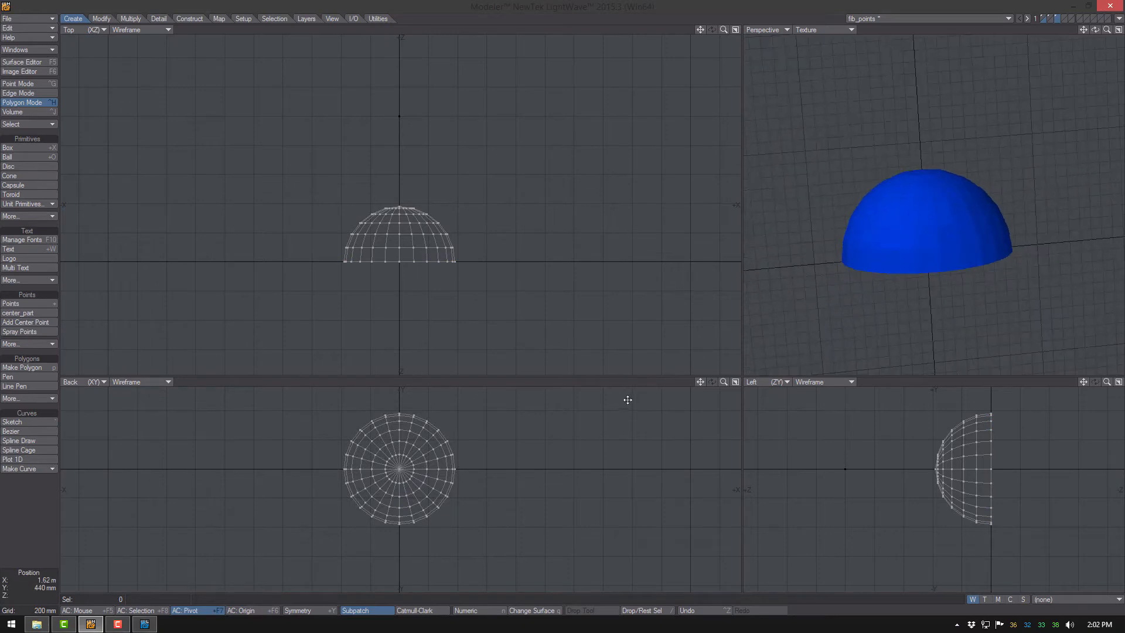
- Flatten the hemisphere along the Z axis to roughly half its depth, scaling from its flat side
{"action": "key", "text": "shift+h"}
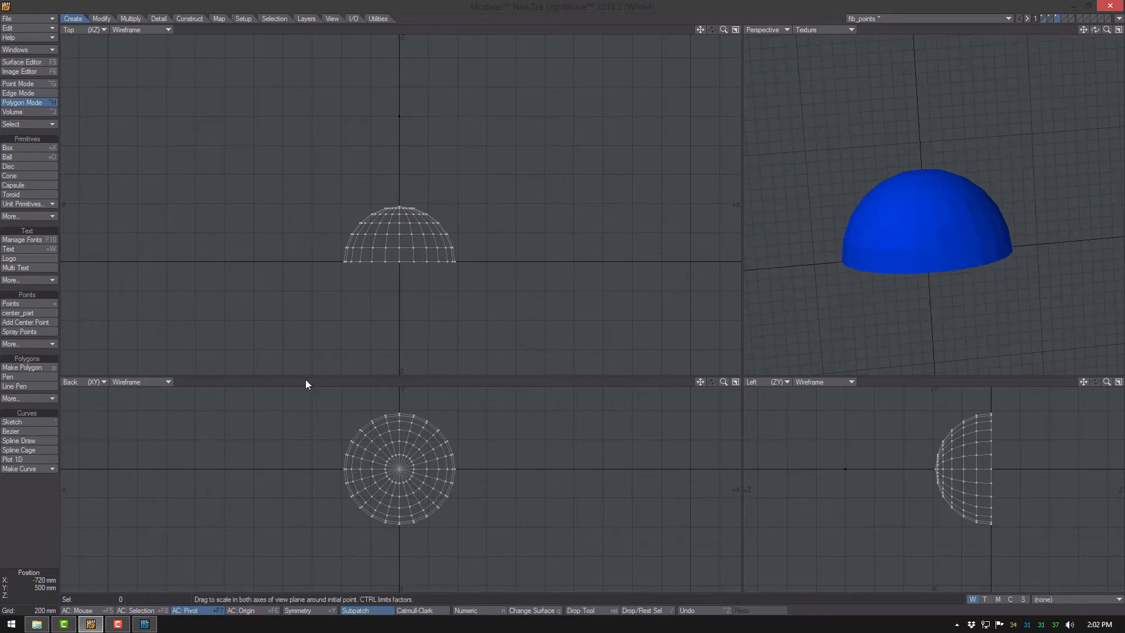
{"action": "left_click_drag", "start_coordinate": [398, 262], "coordinate": [398, 308], "text": "ctrl"}
{"action": "key", "text": "space"}
{"action": "left_click_drag", "start_coordinate": [996, 231], "coordinate": [914, 176], "text": "alt"}
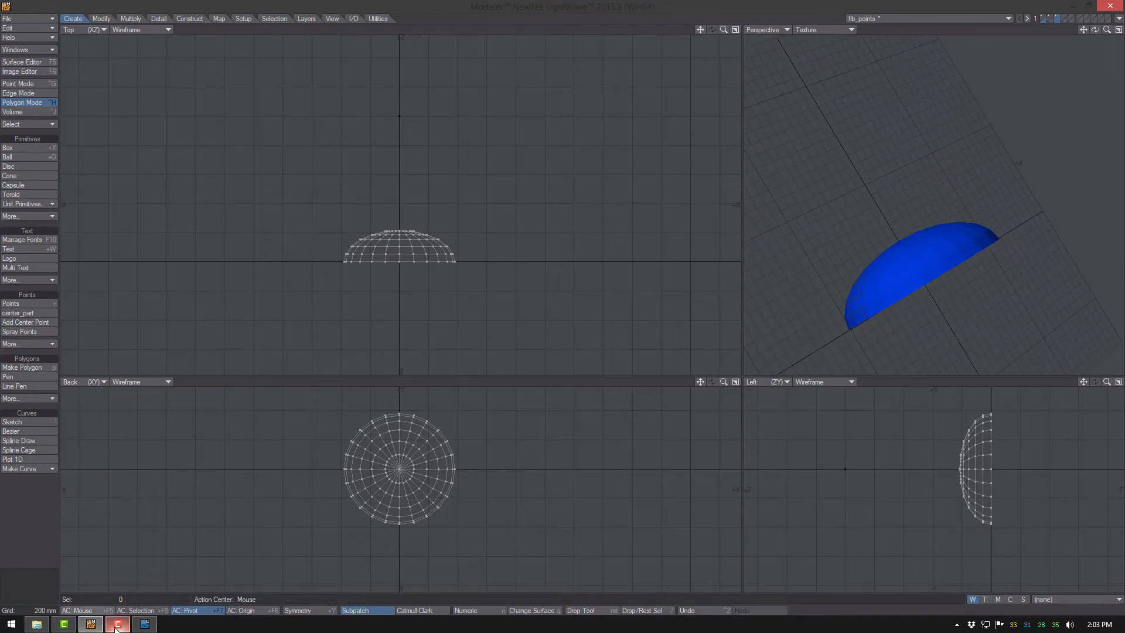
{"action": "mouse_move", "coordinate": [957, 218]}
{"action": "left_mouse_down", "text": "alt"}
{"action": "mouse_move", "coordinate": [917, 194]}
{"action": "mouse_move", "coordinate": [928, 196]}
{"action": "mouse_move", "coordinate": [914, 179]}
{"action": "mouse_move", "coordinate": [964, 217]}
{"action": "left_mouse_up", "text": "alt"}
- Select the rim points of the flattened dome and make a polygon from them to cap the open side
{"action": "key", "text": "space"}
{"action": "key", "text": "space"}
{"action": "key", "text": "space"}
{"action": "key", "text": "space"}
{"action": "key", "text": "space"}
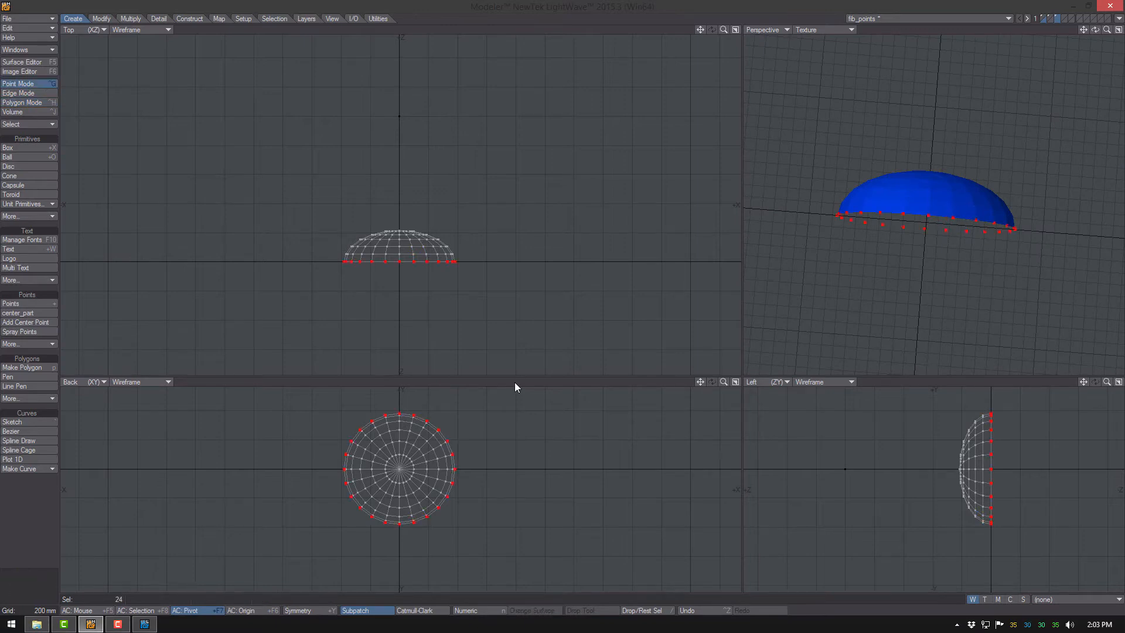
{"action": "key", "text": "p"}
- Bevel the cap polygon inward repeatedly with zero shift, forming concentric rings down to its center
{"action": "key", "text": "space"}
{"action": "key", "text": "space"}
{"action": "left_click_drag", "start_coordinate": [902, 234], "coordinate": [982, 213], "text": "alt"}
{"action": "scroll", "coordinate": [469, 431], "scroll_direction": "up", "scroll_amount": 1}
{"action": "key", "text": "b"}
{"action": "left_click", "coordinate": [821, 93]}
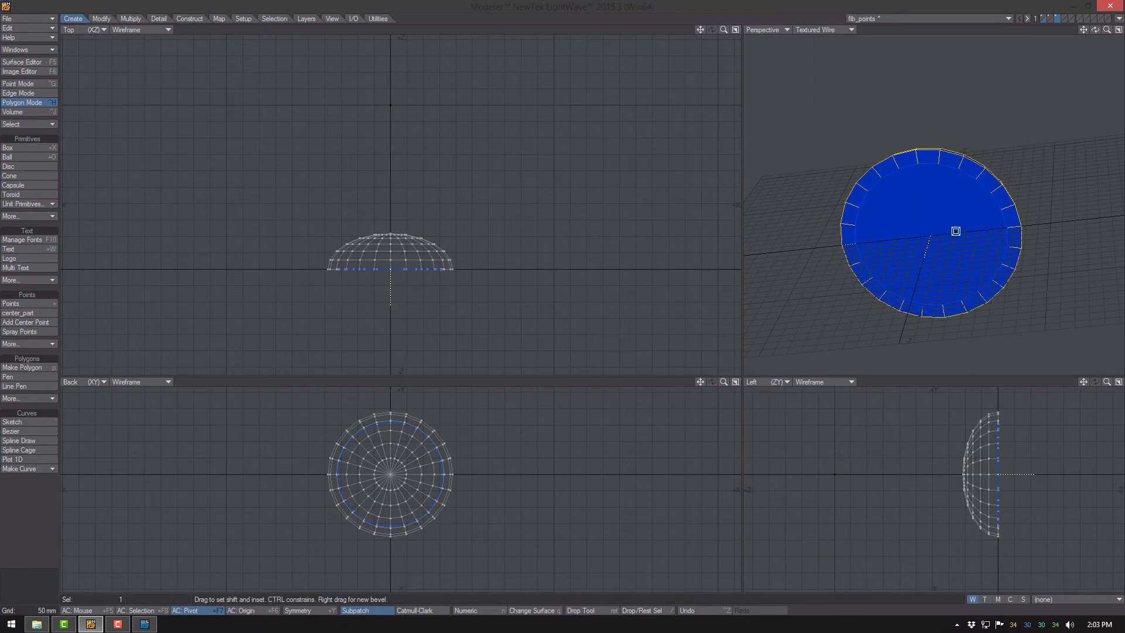
{"action": "left_click_drag", "start_coordinate": [940, 226], "coordinate": [909, 232]}
{"action": "right_click", "coordinate": [937, 232]}
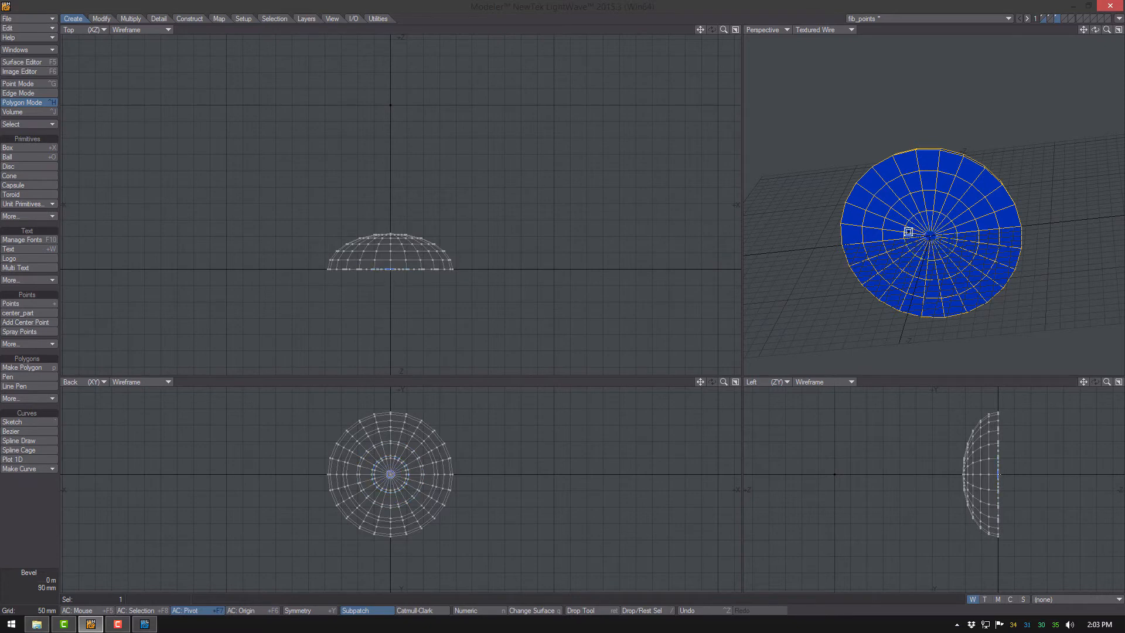
{"action": "key", "text": "Return"}
- Select the points at the center of the dome and cap, and merge them with a fixed distance of 1 mm
{"action": "left_click_drag", "start_coordinate": [982, 214], "coordinate": [932, 223], "text": "alt"}
{"action": "scroll", "coordinate": [932, 223], "scroll_direction": "up", "scroll_amount": 3}
{"action": "key", "text": "ctrl+g"}
{"action": "left_click", "coordinate": [390, 474]}
{"action": "scroll", "coordinate": [953, 221], "scroll_direction": "up", "scroll_amount": 2}
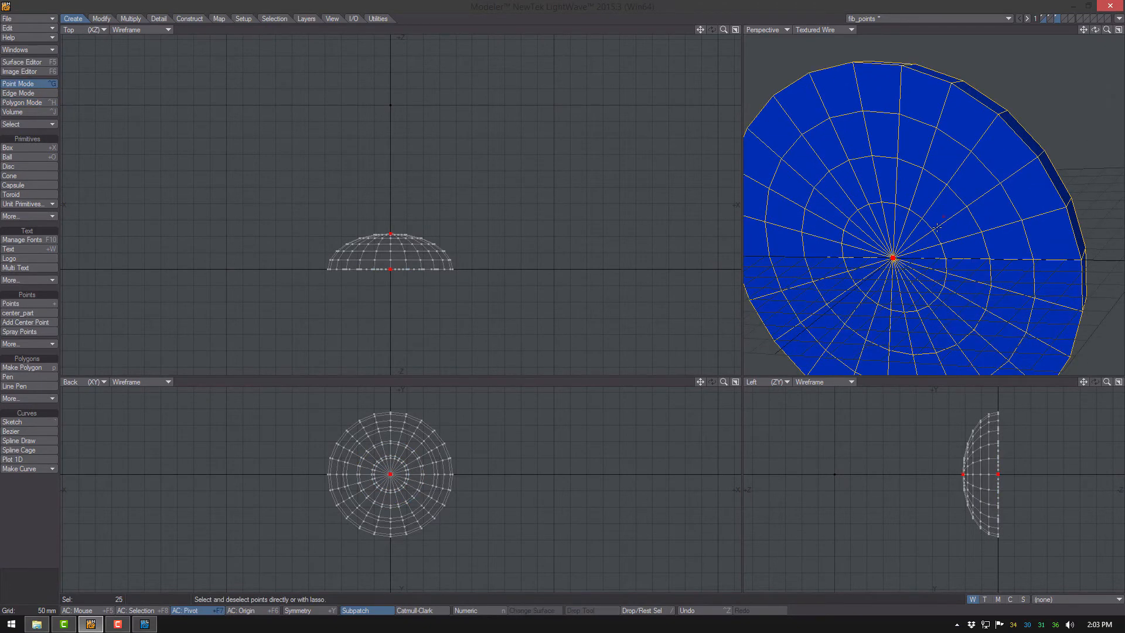
{"action": "key", "text": "m"}
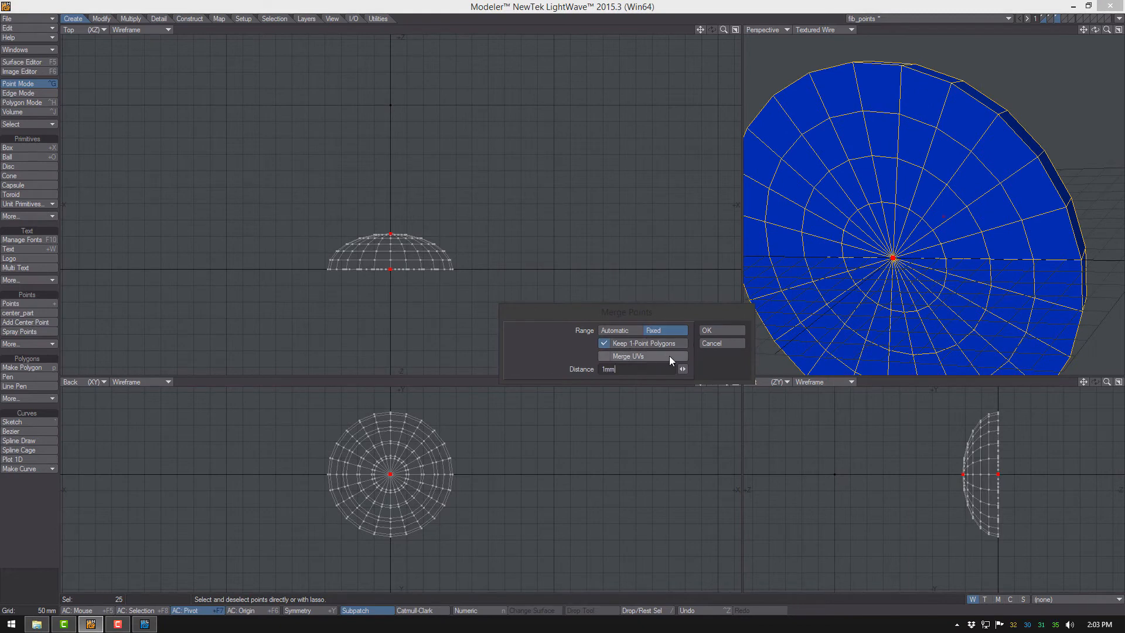
{"action": "left_click", "coordinate": [722, 330]}
- Select the remaining overlapping points at the center of the cap and merge them with a fixed distance of 1 mm
{"action": "scroll", "coordinate": [512, 462], "scroll_direction": "up", "scroll_amount": 4}
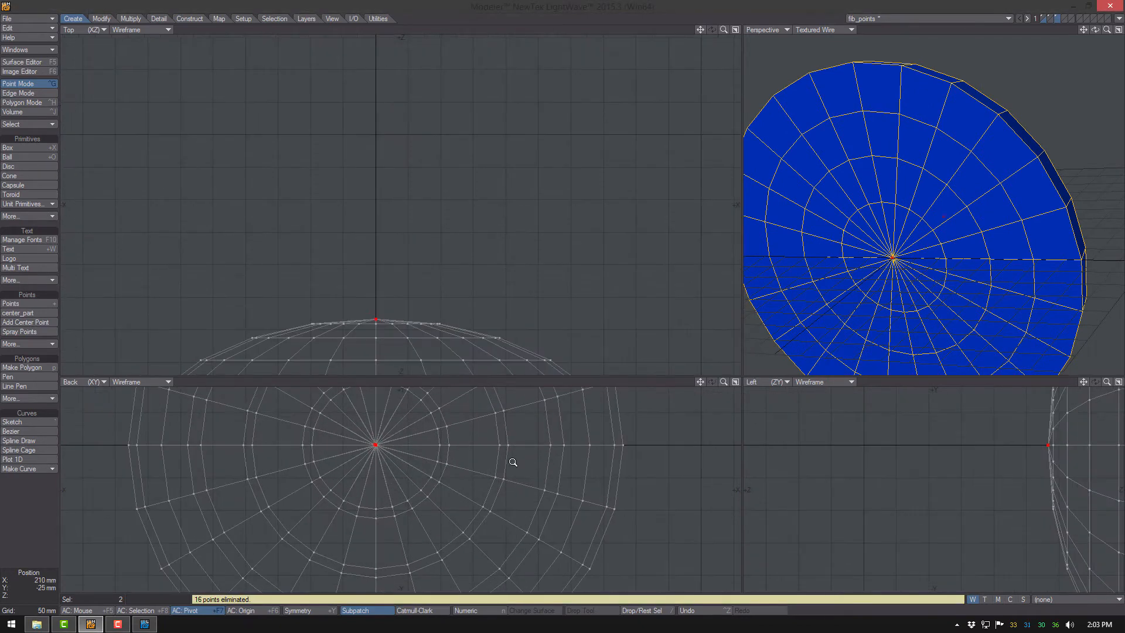
{"action": "left_click", "coordinate": [375, 445]}
{"action": "left_click_drag", "start_coordinate": [937, 246], "coordinate": [772, 287], "text": "alt"}
{"action": "left_click_drag", "start_coordinate": [1023, 190], "coordinate": [934, 225], "text": "alt"}
{"action": "left_click_drag", "start_coordinate": [933, 225], "coordinate": [1053, 224], "text": "ctrl+alt"}
{"action": "left_click_drag", "start_coordinate": [476, 432], "coordinate": [366, 467], "text": "ctrl+alt"}
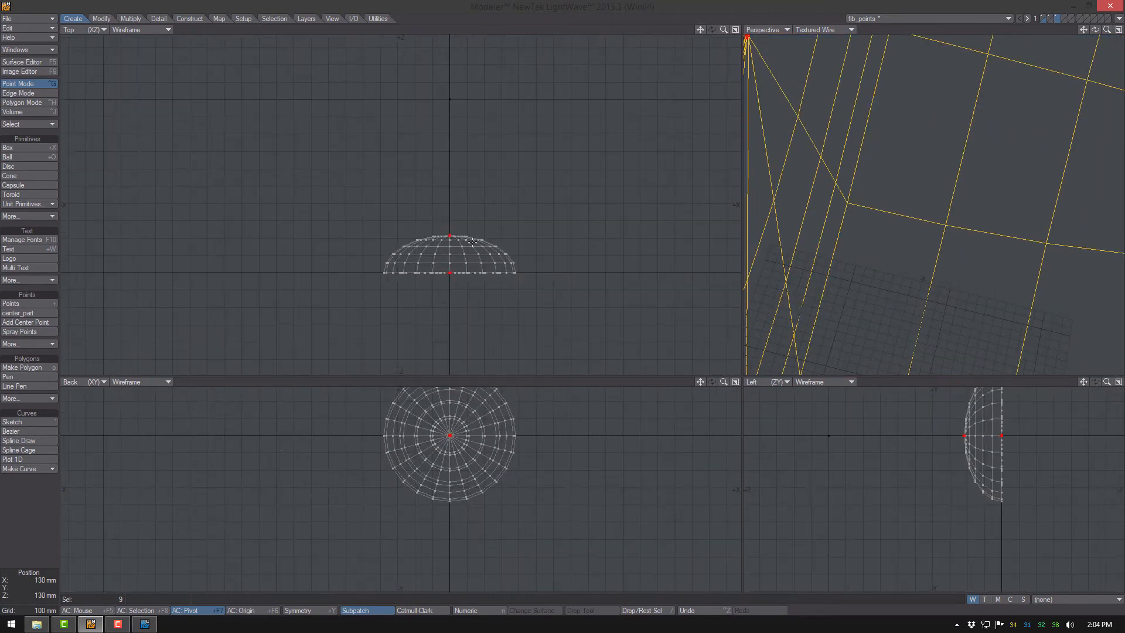
{"action": "scroll", "coordinate": [452, 418], "scroll_direction": "up", "scroll_amount": 5}
{"action": "key", "text": "m"}
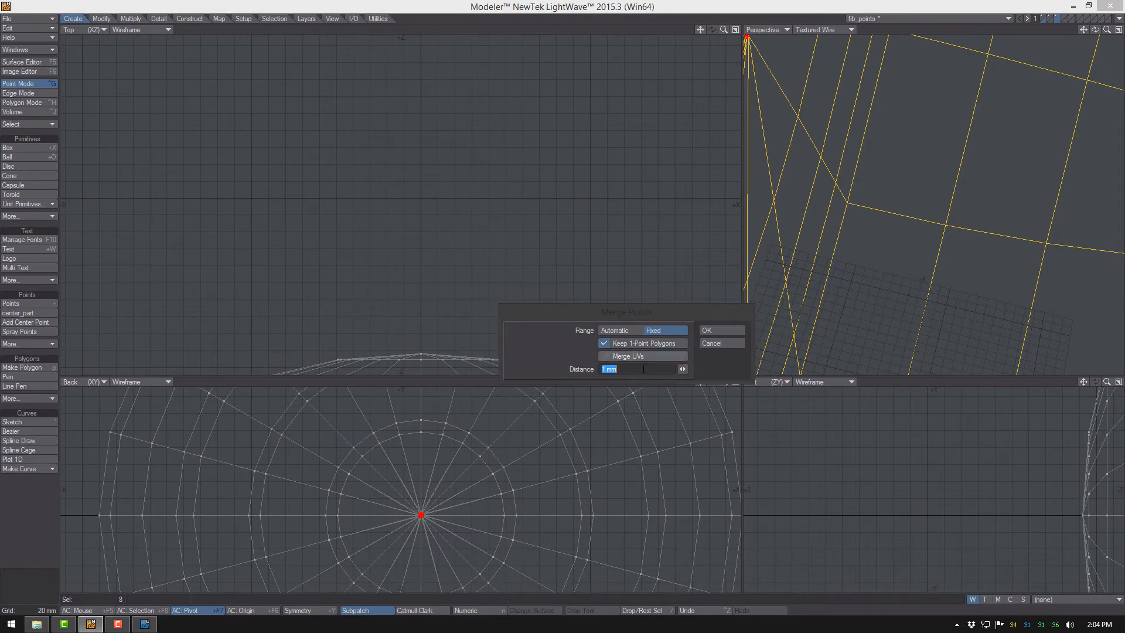
{"action": "key", "text": "Return"}
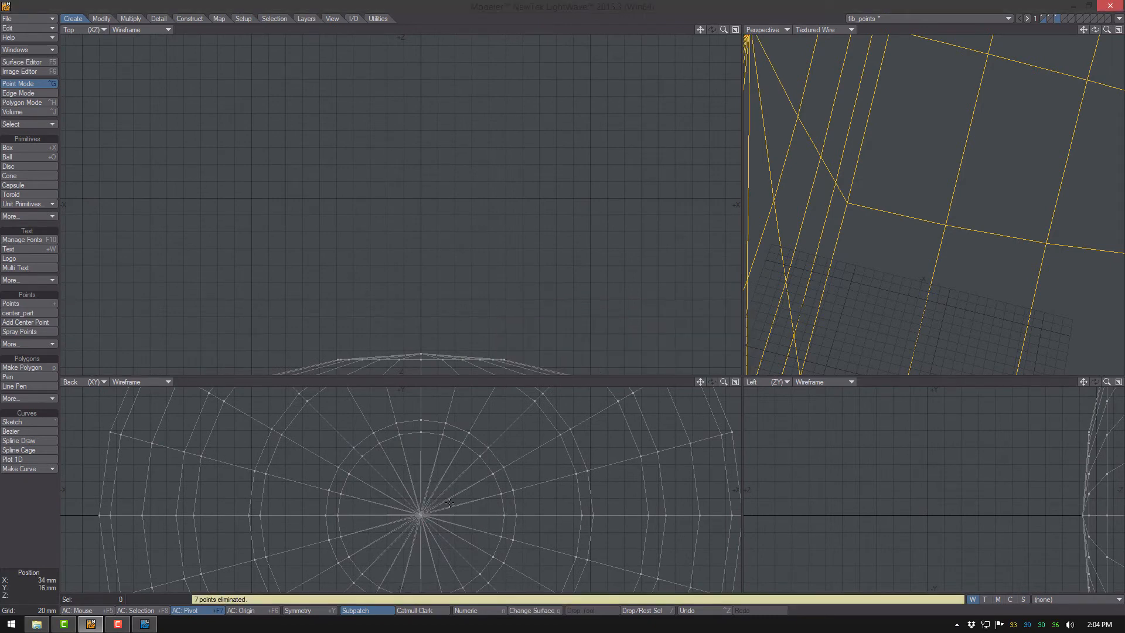
- Examine the center points of the dome and cap up close for misalignment, and clear the selection
{"action": "left_click_drag", "start_coordinate": [426, 514], "coordinate": [622, 493], "text": "ctrl+alt"}
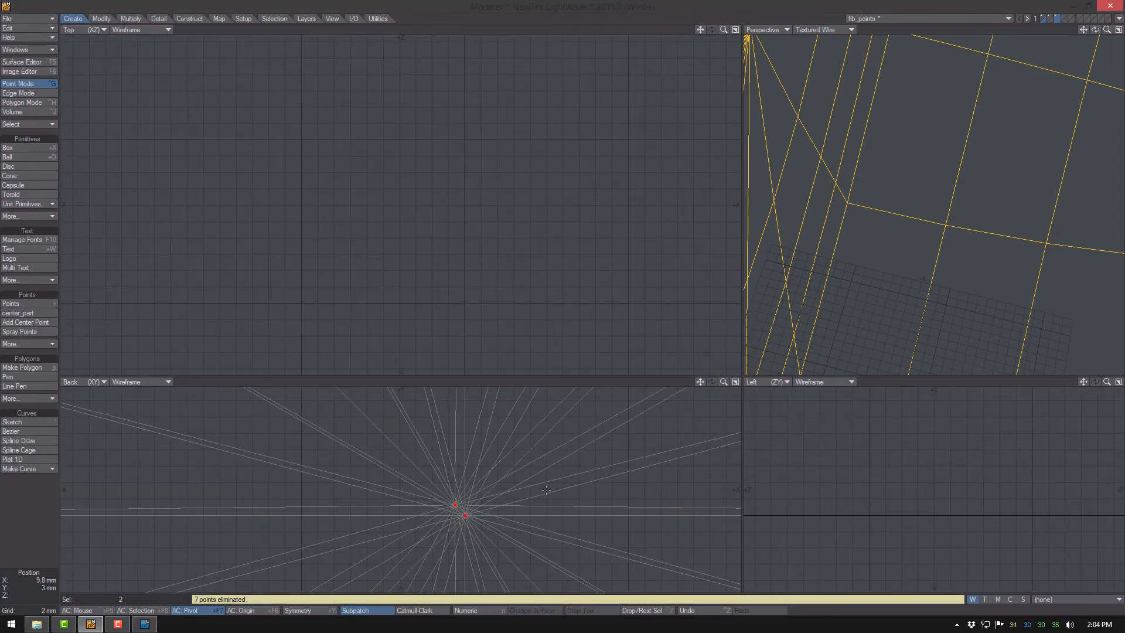
{"action": "scroll", "coordinate": [539, 490], "scroll_direction": "down", "scroll_amount": 10}
{"action": "scroll", "coordinate": [831, 188], "scroll_direction": "down", "scroll_amount": 5}
{"action": "left_click_drag", "start_coordinate": [831, 188], "coordinate": [961, 171], "text": "alt"}
{"action": "left_click_drag", "start_coordinate": [951, 492], "coordinate": [1005, 476], "text": "ctrl+alt"}
{"action": "key", "text": "space"}
{"action": "key", "text": "space"}
{"action": "key", "text": "space"}
{"action": "key", "text": "space"}
{"action": "key", "text": "space"}
{"action": "key", "text": "space"}
- Select the off-axis center point of the cap and set its Y value to 0 m
{"action": "left_click", "coordinate": [947, 492]}
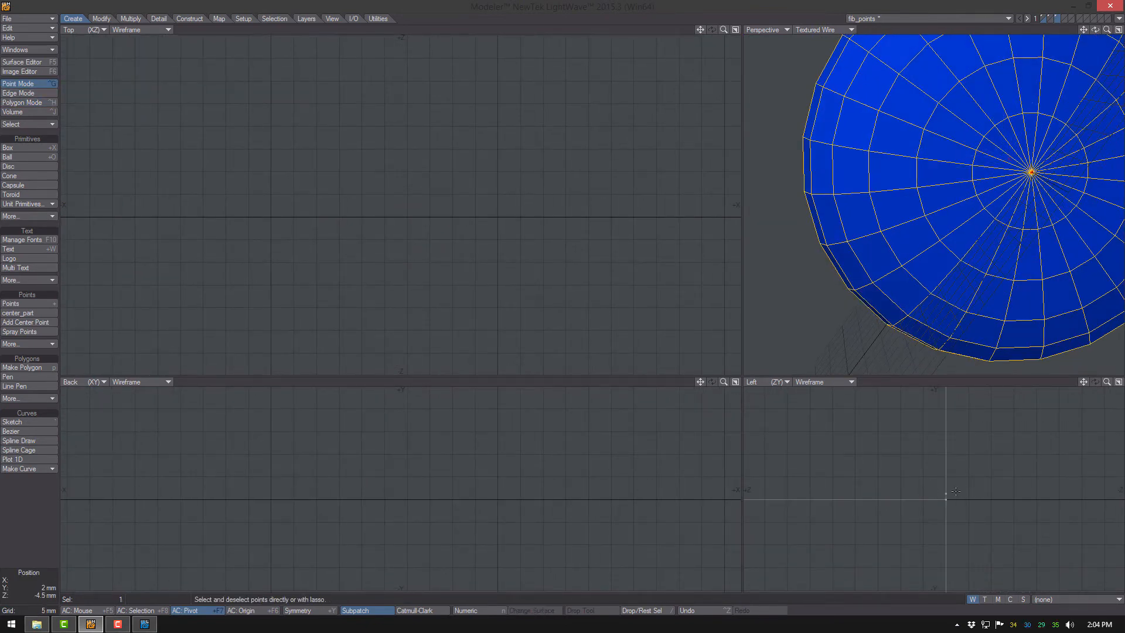
{"action": "key", "text": "space"}
{"action": "key", "text": "space"}
{"action": "key", "text": "space"}
{"action": "left_click", "coordinate": [17, 536]}
{"action": "left_click_drag", "start_coordinate": [974, 188], "coordinate": [949, 263], "text": "alt"}
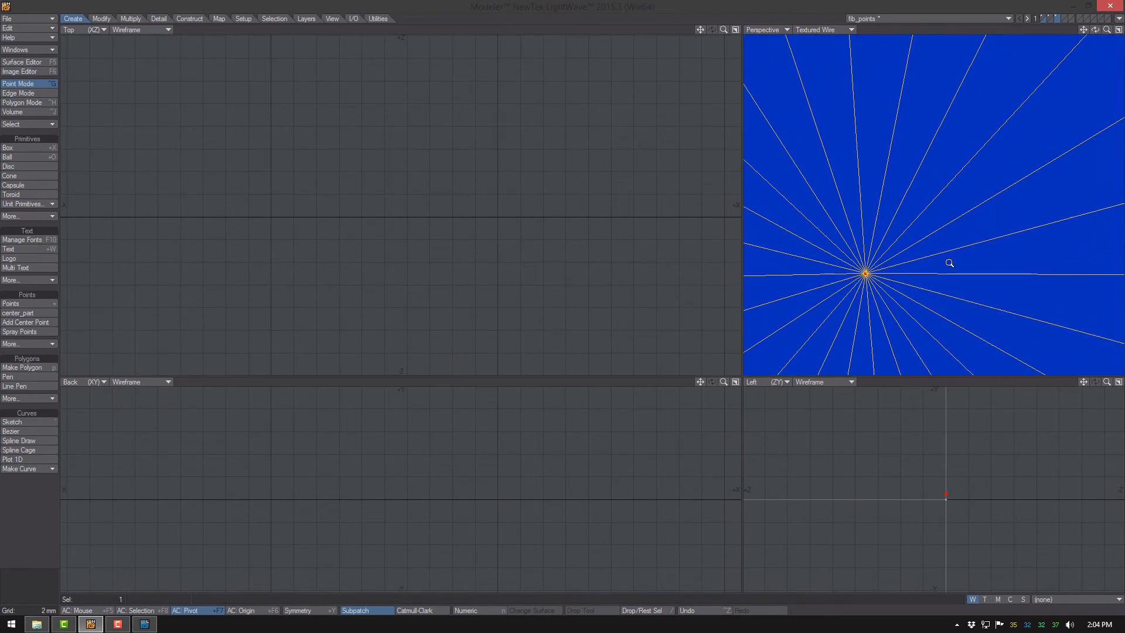
{"action": "key", "text": "v"}
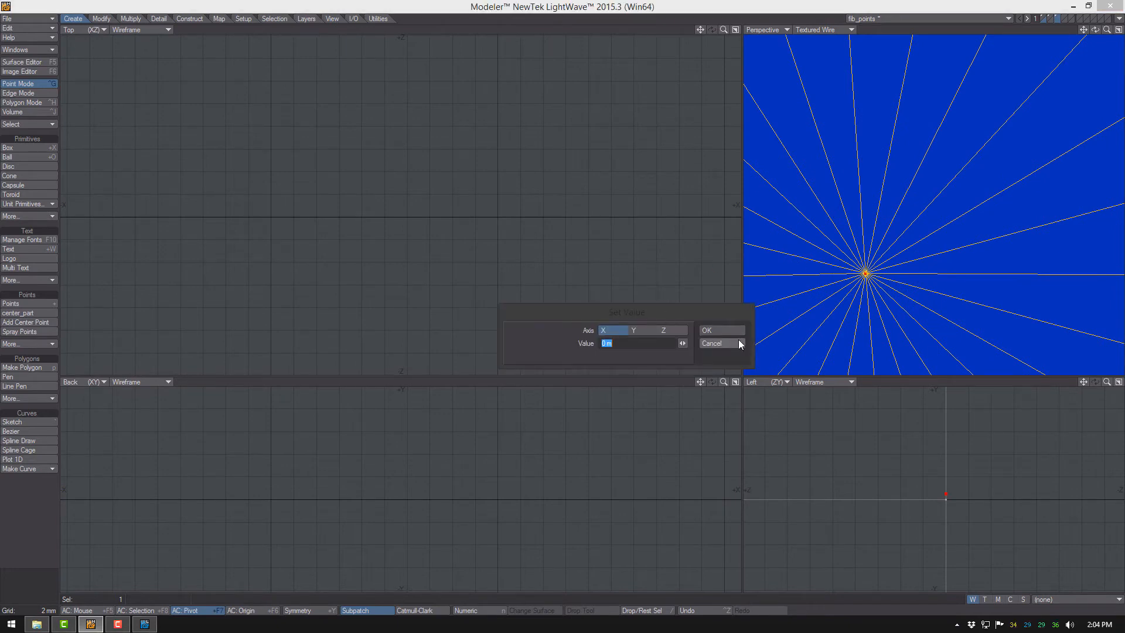
{"action": "left_click", "coordinate": [642, 330]}
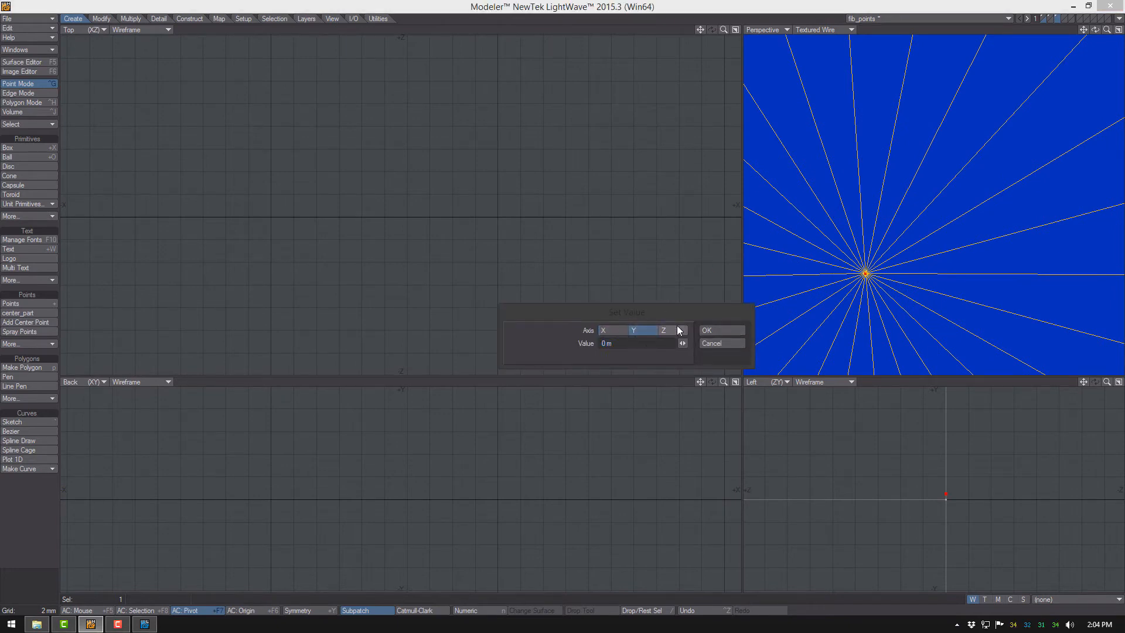
{"action": "left_click", "coordinate": [707, 332]}
- Set the cap center point's Z and X values to 0 m
{"action": "key", "text": "v"}
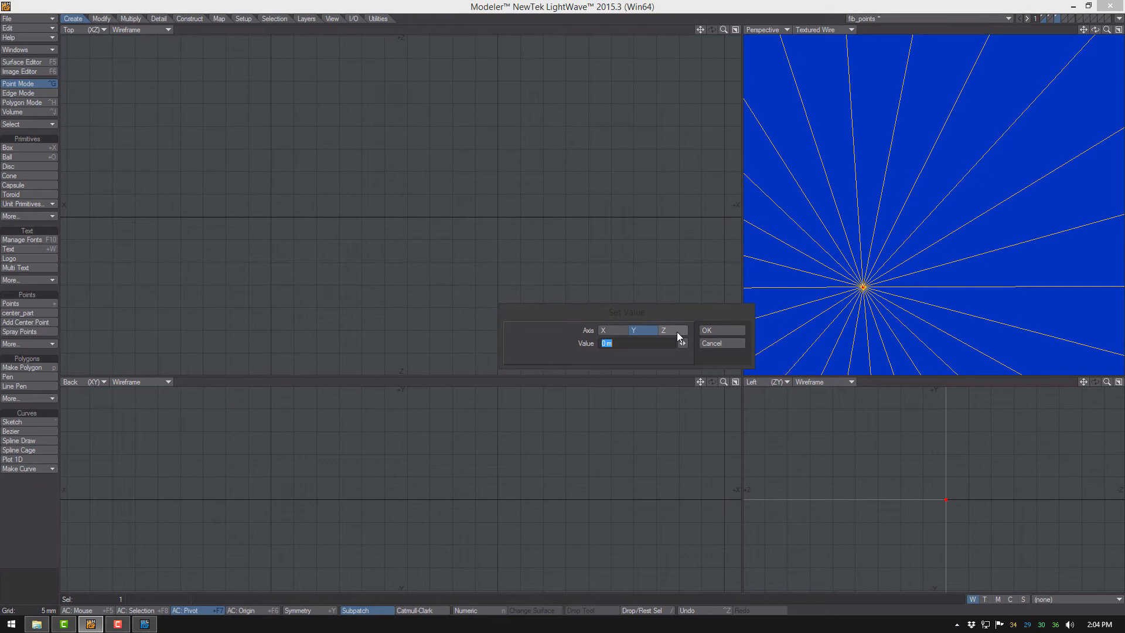
{"action": "left_click", "coordinate": [675, 332]}
{"action": "left_click", "coordinate": [715, 328]}
{"action": "scroll", "coordinate": [872, 264], "scroll_direction": "down", "scroll_amount": 5}
{"action": "left_click_drag", "start_coordinate": [872, 263], "coordinate": [891, 222], "text": "alt"}
{"action": "key", "text": "v"}
{"action": "left_click", "coordinate": [604, 328]}
{"action": "left_click", "coordinate": [718, 329]}
- Select the edge loop around the rim where the dome meets its flat cap
{"action": "scroll", "coordinate": [897, 258], "scroll_direction": "up", "scroll_amount": 4}
{"action": "key", "text": "space"}
{"action": "left_click_drag", "start_coordinate": [891, 223], "coordinate": [963, 154], "text": "alt"}
{"action": "left_click_drag", "start_coordinate": [953, 105], "coordinate": [925, 168], "text": "alt"}
{"action": "key", "text": "space"}
{"action": "key", "text": "space"}
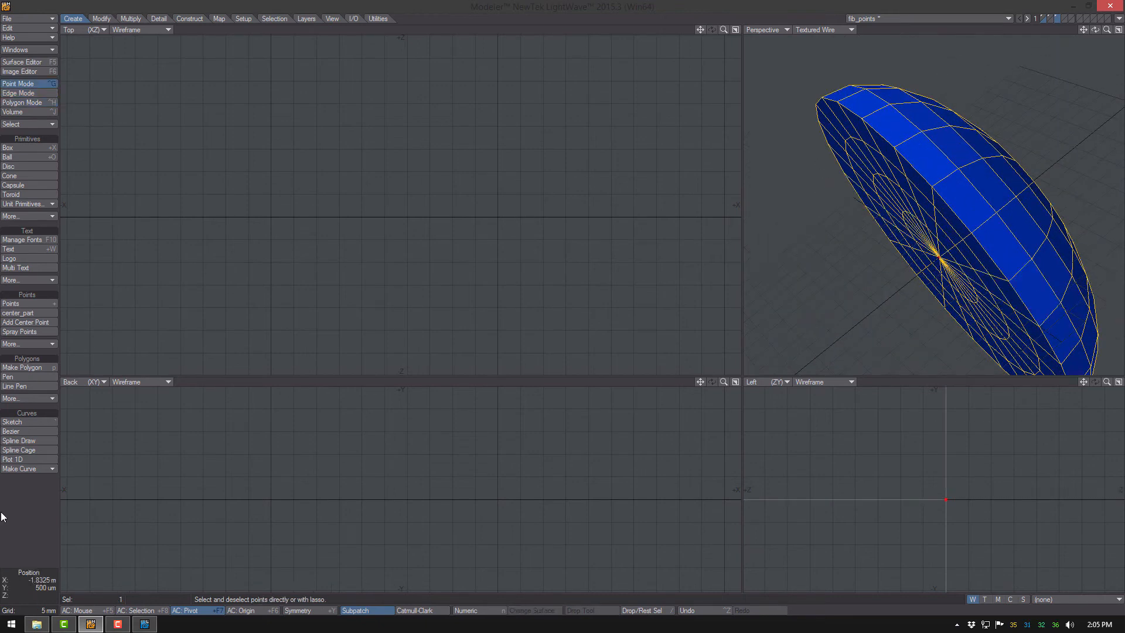
{"action": "key", "text": "space"}
{"action": "key", "text": "ctrl+l"}
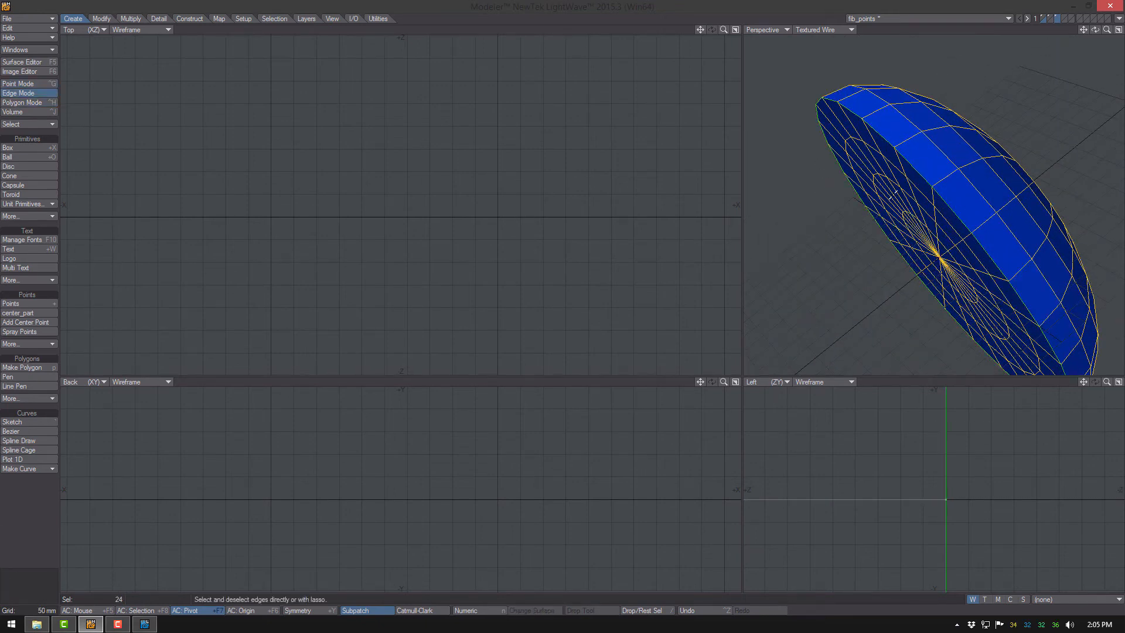
{"action": "left_click_drag", "start_coordinate": [955, 210], "coordinate": [1032, 214], "text": "alt"}
- Round the rim edges with Rounder, using 3 rounding polygons, a 9 mm inset distance and projected inset
{"action": "left_click", "coordinate": [131, 19]}
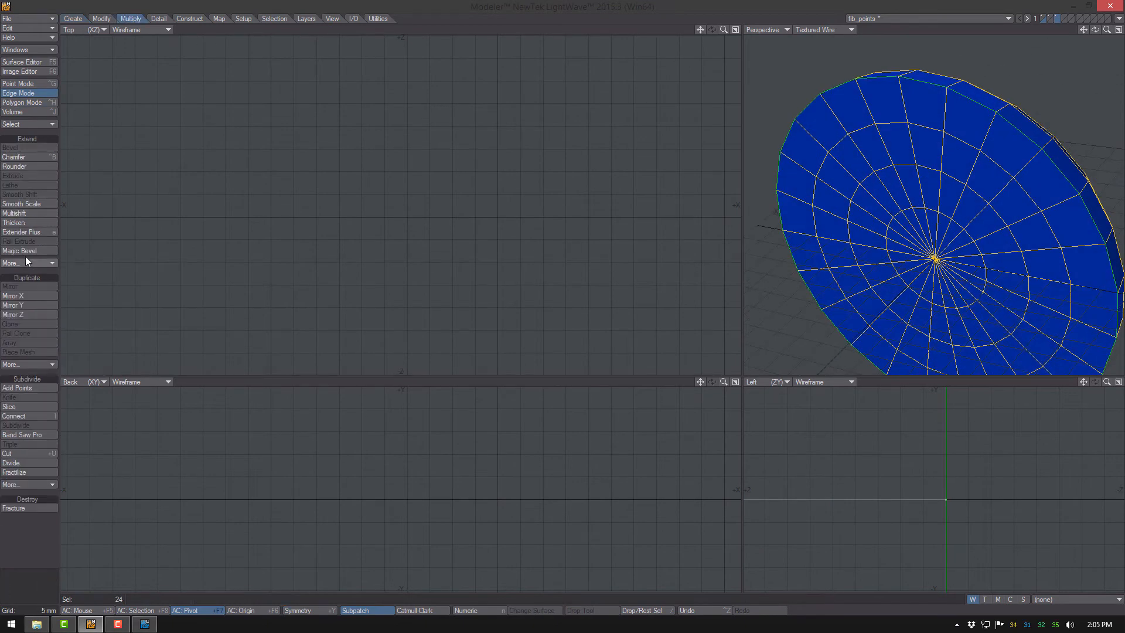
{"action": "left_click", "coordinate": [33, 167]}
{"action": "left_click_drag", "start_coordinate": [730, 110], "coordinate": [540, 141]}
{"action": "left_click", "coordinate": [540, 276]}
{"action": "left_click_drag", "start_coordinate": [608, 192], "coordinate": [562, 193]}
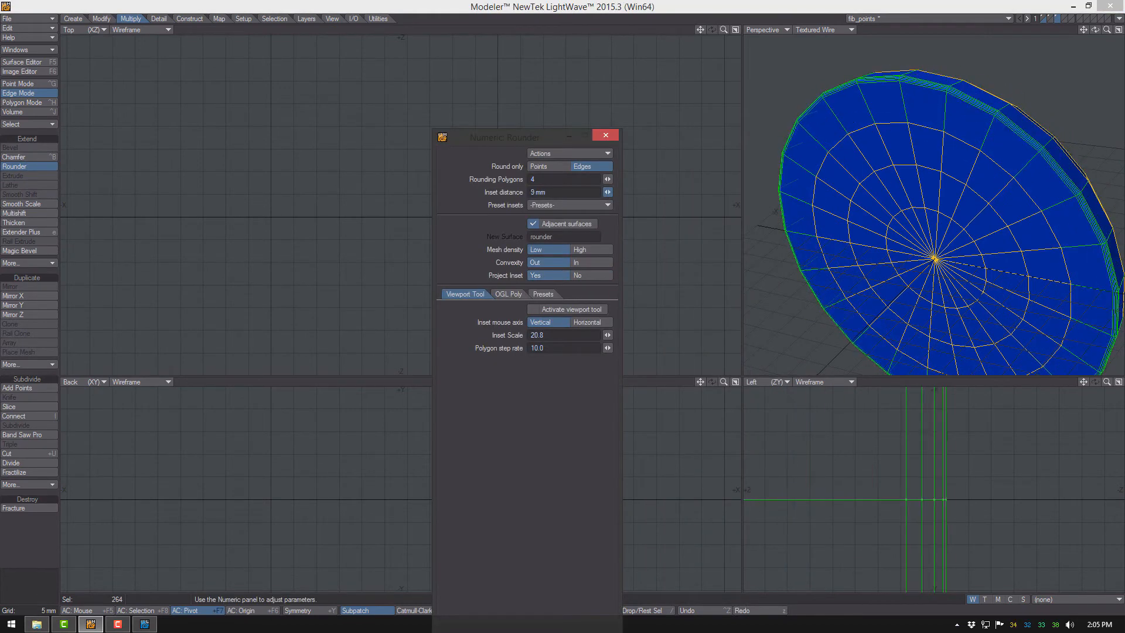
{"action": "type", "text": "3"}
{"action": "key", "text": "Return"}
- Activate OGL polygons for the rounding with a 65% inset, and set the inset distance to 12 mm
{"action": "left_click_drag", "start_coordinate": [1025, 191], "coordinate": [759, 214], "text": "alt"}
{"action": "left_click", "coordinate": [519, 294]}
{"action": "left_click", "coordinate": [535, 309]}
{"action": "left_click_drag", "start_coordinate": [608, 322], "coordinate": [622, 322]}
{"action": "left_click_drag", "start_coordinate": [572, 194], "coordinate": [492, 184]}
{"action": "type", "text": "12 mm"}
{"action": "key", "text": "Return"}
{"action": "left_click_drag", "start_coordinate": [865, 166], "coordinate": [1055, 152], "text": "alt"}
{"action": "left_click_drag", "start_coordinate": [609, 322], "coordinate": [607, 322]}
{"action": "left_click_drag", "start_coordinate": [902, 189], "coordinate": [811, 188], "text": "ctrl+alt"}
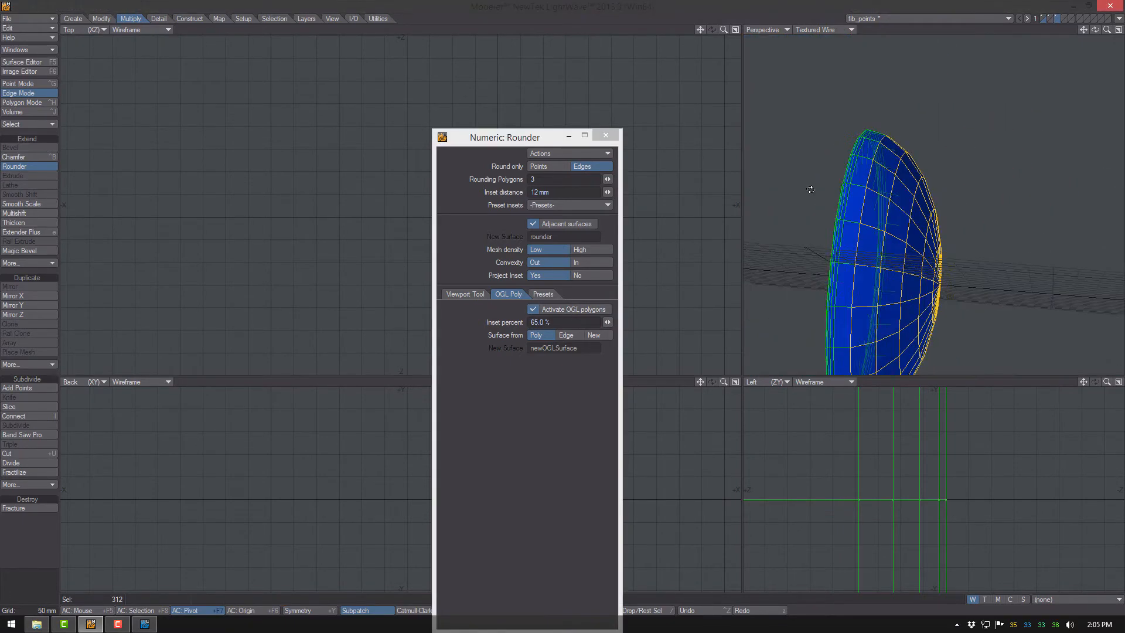
- Finish the rounding, clear the selection, and display the Perspective view in Texture mode
{"action": "key", "text": "space"}
{"action": "key", "text": "space"}
{"action": "mouse_move", "coordinate": [902, 191]}
{"action": "left_mouse_down", "text": "alt"}
{"action": "mouse_move", "coordinate": [894, 208]}
{"action": "mouse_move", "coordinate": [1032, 141]}
{"action": "mouse_move", "coordinate": [1053, 275]}
{"action": "mouse_move", "coordinate": [940, 235]}
{"action": "mouse_move", "coordinate": [891, 231]}
{"action": "left_mouse_up", "text": "alt"}
{"action": "left_click", "coordinate": [823, 30]}
{"action": "left_click", "coordinate": [816, 83]}
{"action": "mouse_move", "coordinate": [1012, 216]}
{"action": "left_mouse_down", "text": "ctrl+alt"}
{"action": "mouse_move", "coordinate": [864, 156]}
{"action": "mouse_move", "coordinate": [873, 206]}
{"action": "mouse_move", "coordinate": [1017, 221]}
{"action": "left_mouse_up", "text": "ctrl+alt"}
- Assign the surface "caps" to the dome's polygons and make it the default
{"action": "key", "text": "space"}
{"action": "key", "text": "q"}
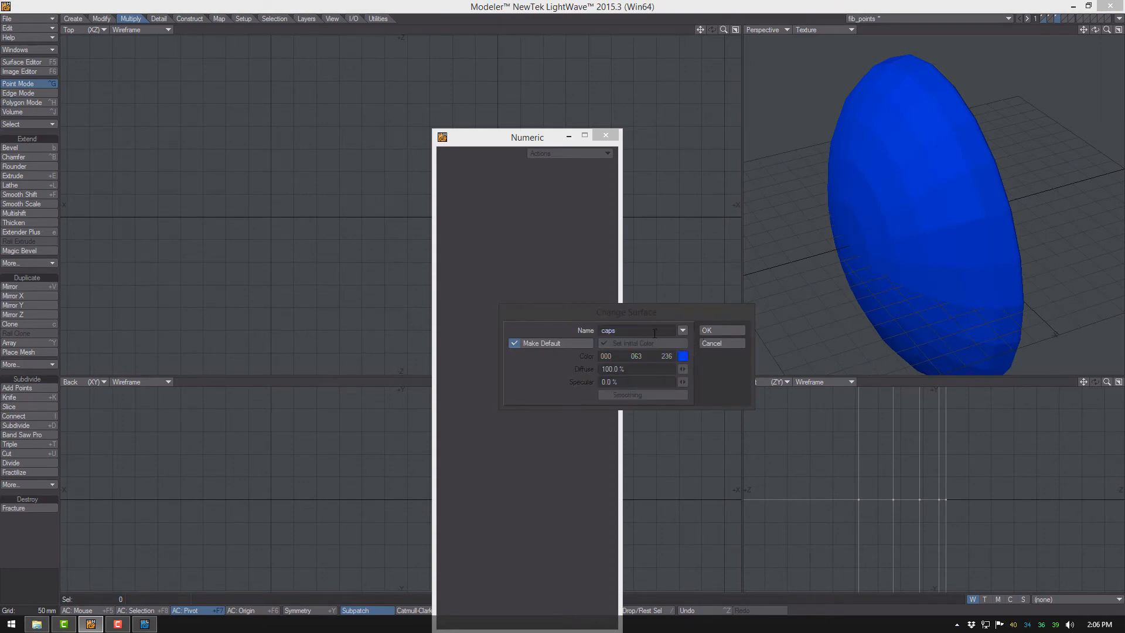
{"action": "left_click", "coordinate": [718, 330]}
- Enable smoothing on the caps surface and check the dome's shading
{"action": "key", "text": "F5"}
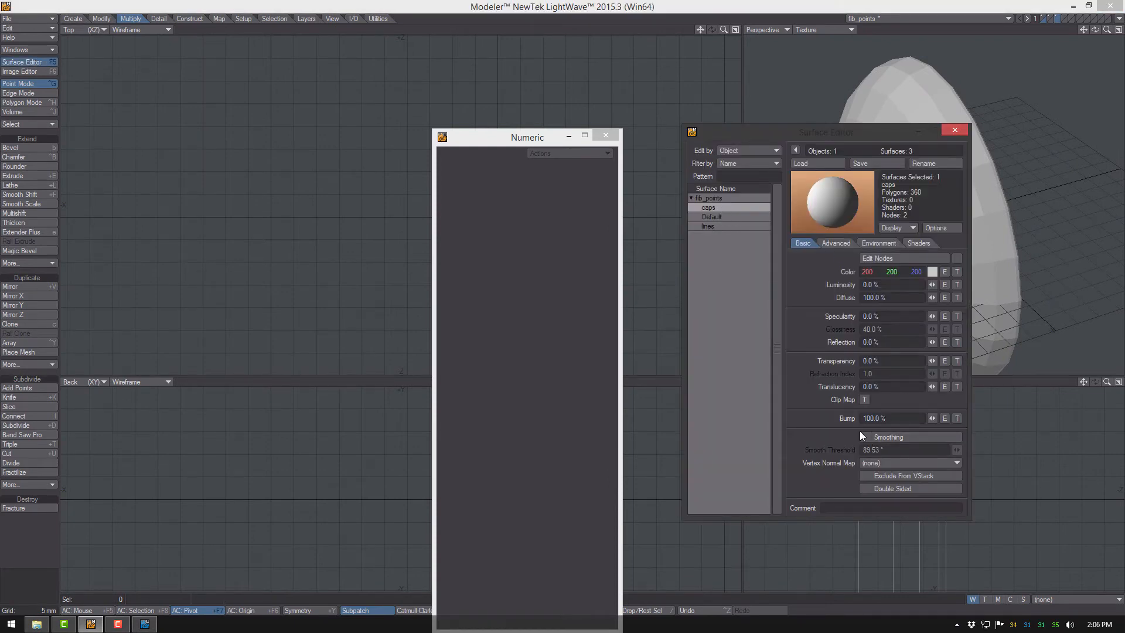
{"action": "left_click_drag", "start_coordinate": [826, 132], "coordinate": [637, 128]}
{"action": "left_click", "coordinate": [708, 432]}
{"action": "left_click_drag", "start_coordinate": [869, 231], "coordinate": [844, 206], "text": "alt"}
{"action": "scroll", "coordinate": [950, 175], "scroll_direction": "up", "scroll_amount": 3}
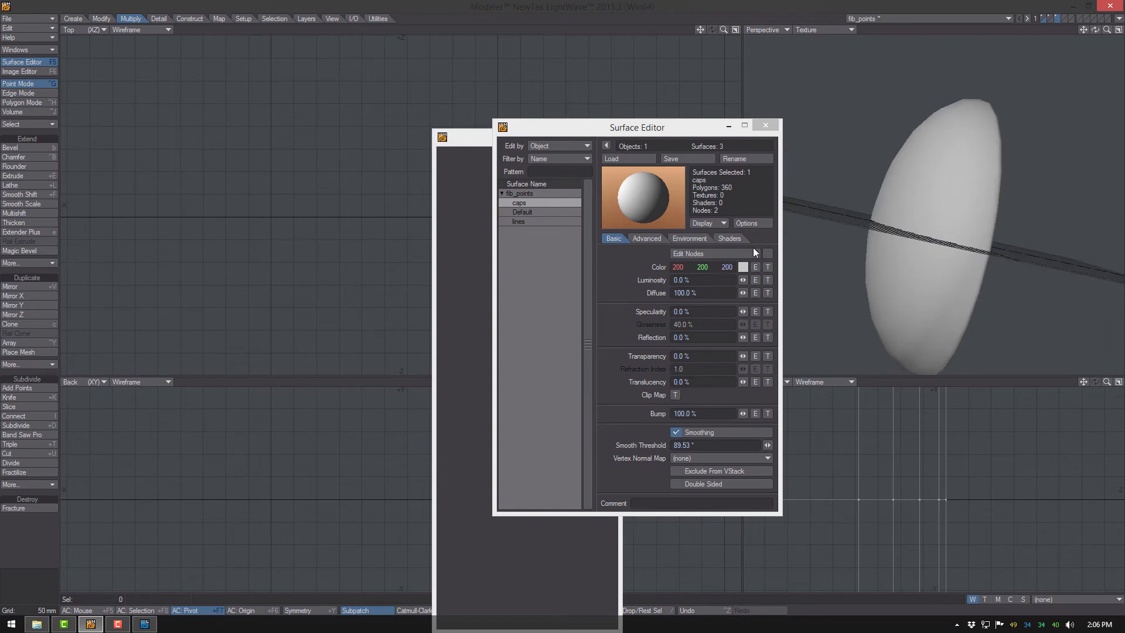
{"action": "left_click", "coordinate": [766, 127]}
{"action": "left_click_drag", "start_coordinate": [917, 179], "coordinate": [964, 168], "text": "alt"}
{"action": "scroll", "coordinate": [1043, 206], "scroll_direction": "down", "scroll_amount": 3}
{"action": "scroll", "coordinate": [1018, 221], "scroll_direction": "up", "scroll_amount": 3}
{"action": "scroll", "coordinate": [1019, 221], "scroll_direction": "down", "scroll_amount": 3}
{"action": "scroll", "coordinate": [1030, 186], "scroll_direction": "down", "scroll_amount": 2}
- Change the caps surface color to a saturated orange-yellow, and close the surface and numeric windows
{"action": "left_click", "coordinate": [21, 62]}
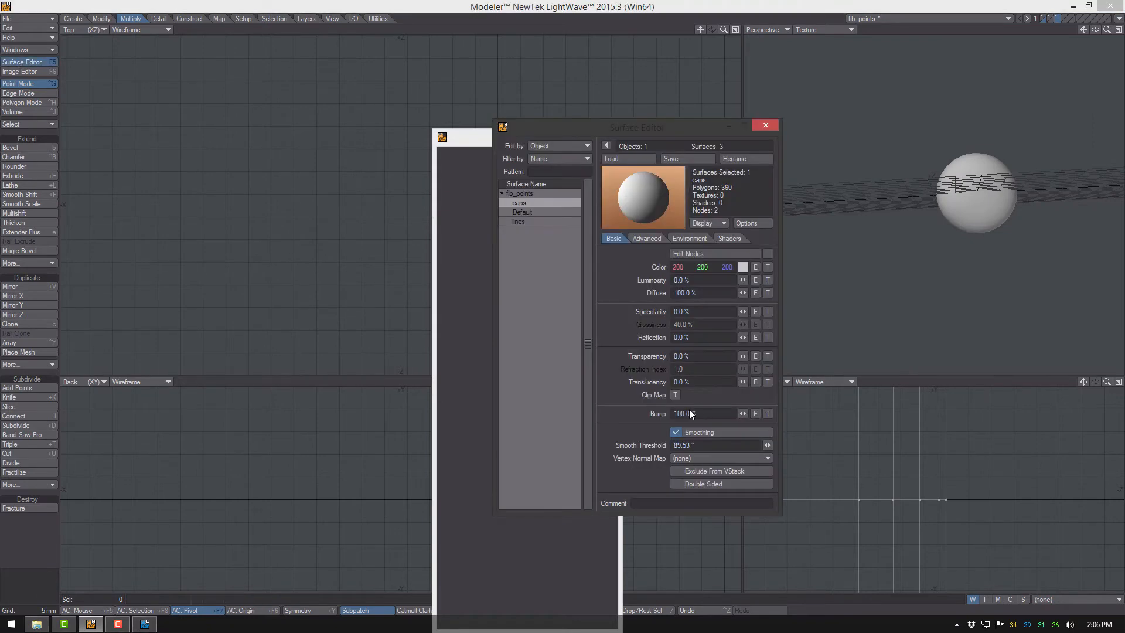
{"action": "left_click", "coordinate": [743, 267]}
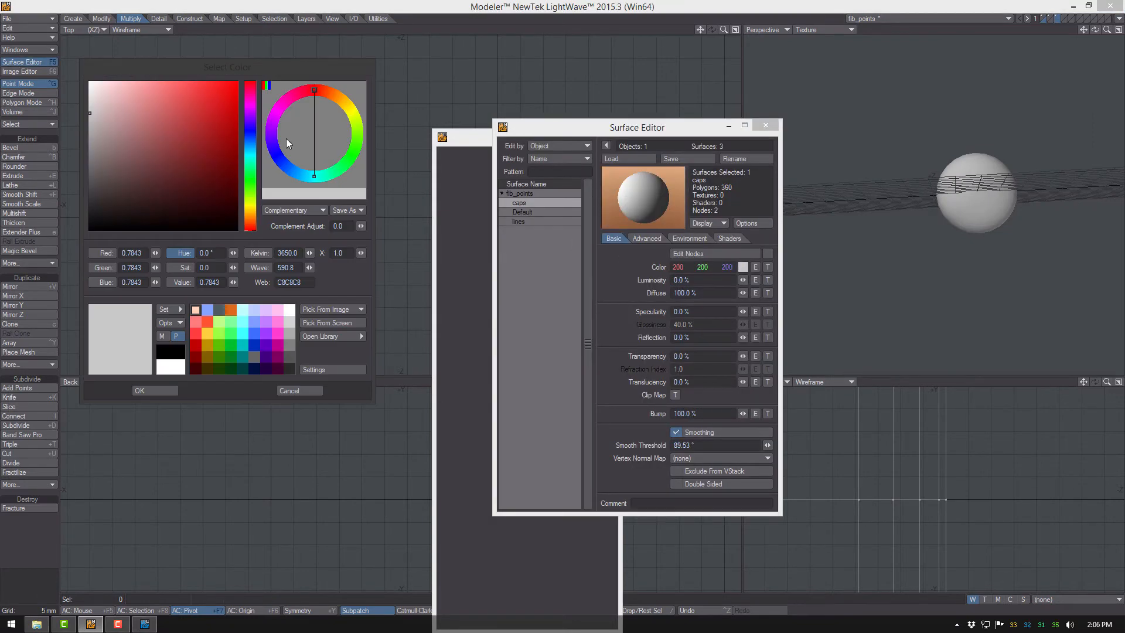
{"action": "left_click", "coordinate": [343, 105]}
{"action": "left_click", "coordinate": [217, 123]}
{"action": "left_click", "coordinate": [148, 390]}
{"action": "mouse_move", "coordinate": [936, 212]}
{"action": "left_mouse_down", "text": "alt"}
{"action": "mouse_move", "coordinate": [808, 204]}
{"action": "mouse_move", "coordinate": [1027, 203]}
{"action": "mouse_move", "coordinate": [938, 197]}
{"action": "left_mouse_up", "text": "alt"}
{"action": "left_click", "coordinate": [765, 125]}
{"action": "left_click", "coordinate": [606, 138]}
- Select all one-vertex polygons in the dome's layer through the polygon statistics and delete them
{"action": "key", "text": "w"}
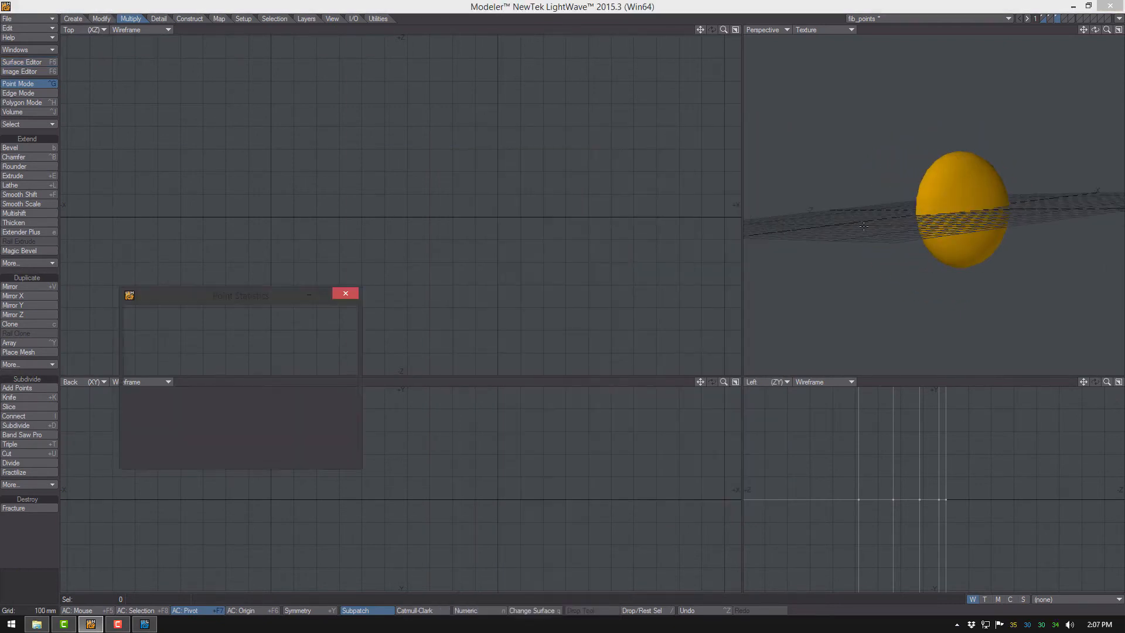
{"action": "left_click", "coordinate": [128, 385]}
{"action": "key", "text": "Delete"}
{"action": "left_click_drag", "start_coordinate": [897, 246], "coordinate": [1090, 215], "text": "alt"}
{"action": "key", "text": "ctrl+z"}
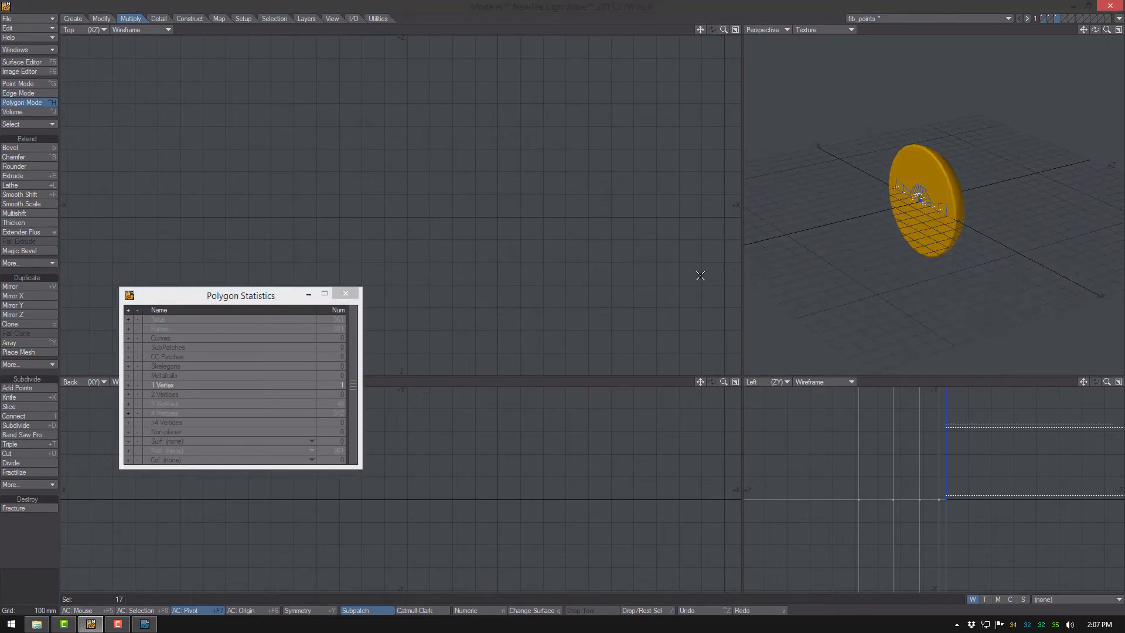
{"action": "left_click", "coordinate": [129, 385]}
{"action": "key", "text": "Delete"}
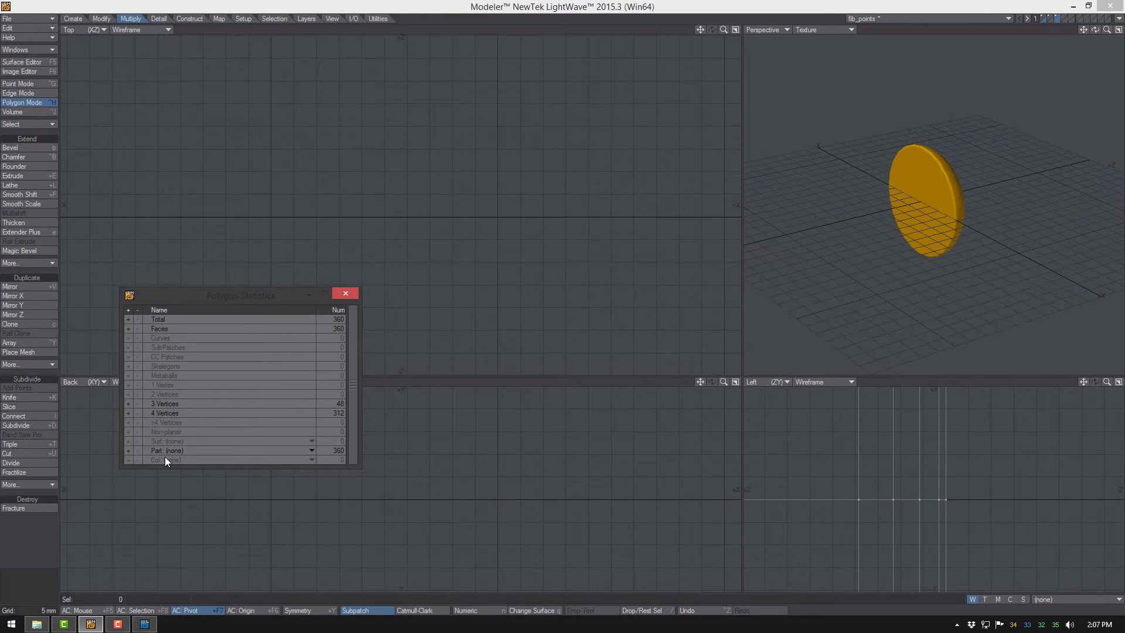
- Save the fib_points object and review the finished dome
{"action": "key", "text": "s"}
{"action": "left_click_drag", "start_coordinate": [803, 217], "coordinate": [961, 246], "text": "alt"}
{"action": "scroll", "coordinate": [935, 186], "scroll_direction": "up", "scroll_amount": 4}
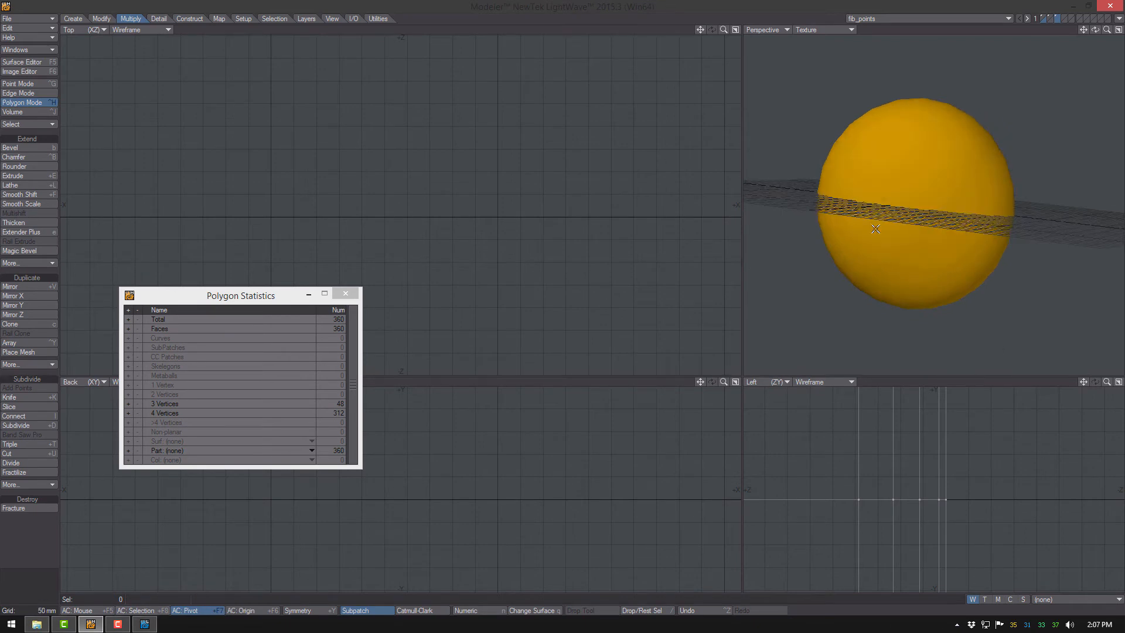
- Switch to Layout and load layer 2 of fib_points.lwo into the scene
{"action": "left_click", "coordinate": [119, 626]}
{"action": "left_click", "coordinate": [1100, 571]}
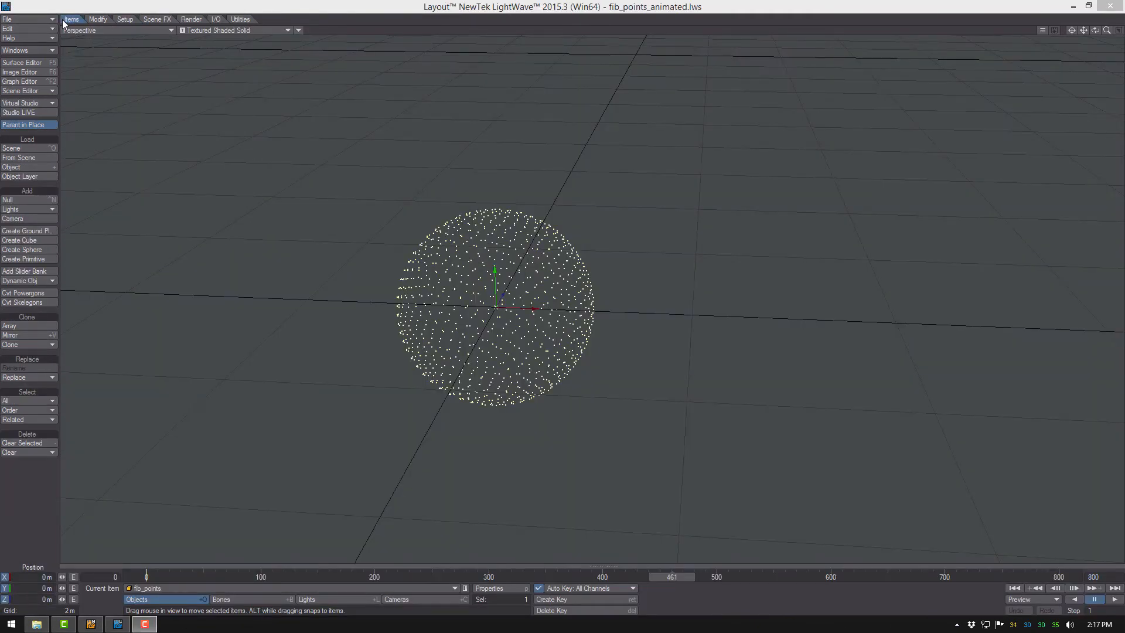
{"action": "left_click", "coordinate": [35, 21]}
{"action": "mouse_move", "coordinate": [64, 17]}
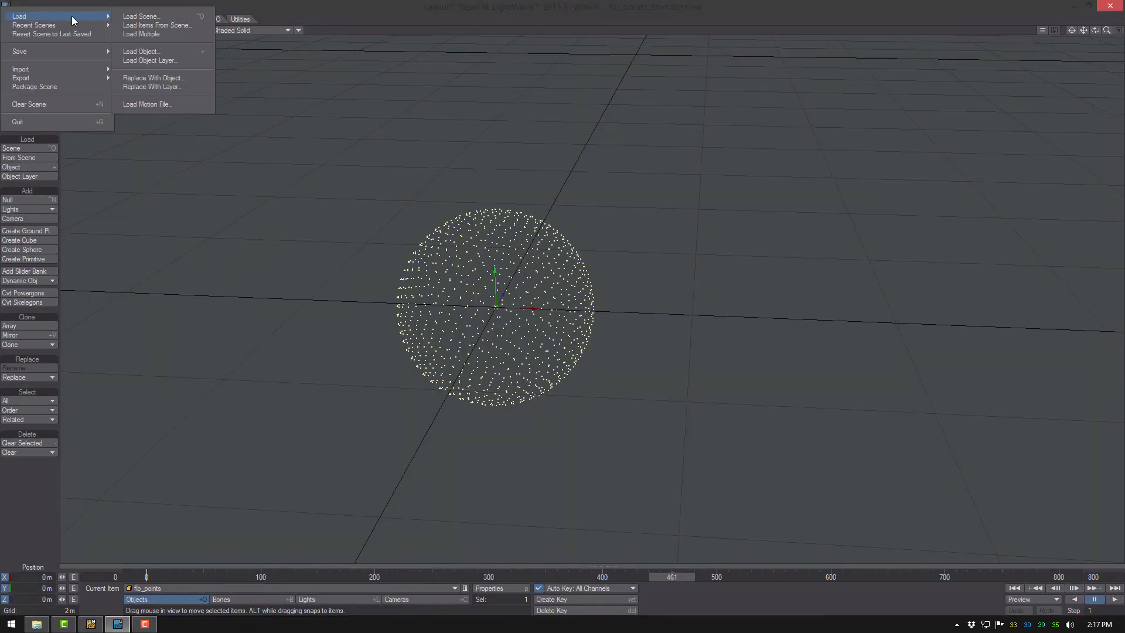
{"action": "left_click", "coordinate": [183, 61]}
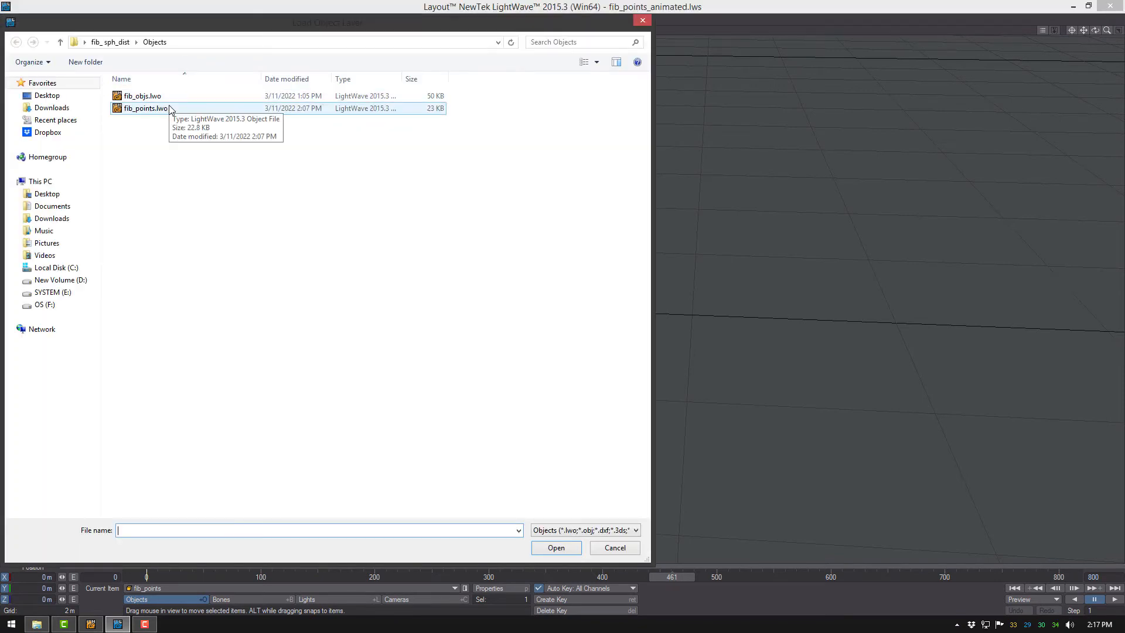
{"action": "left_click", "coordinate": [154, 116]}
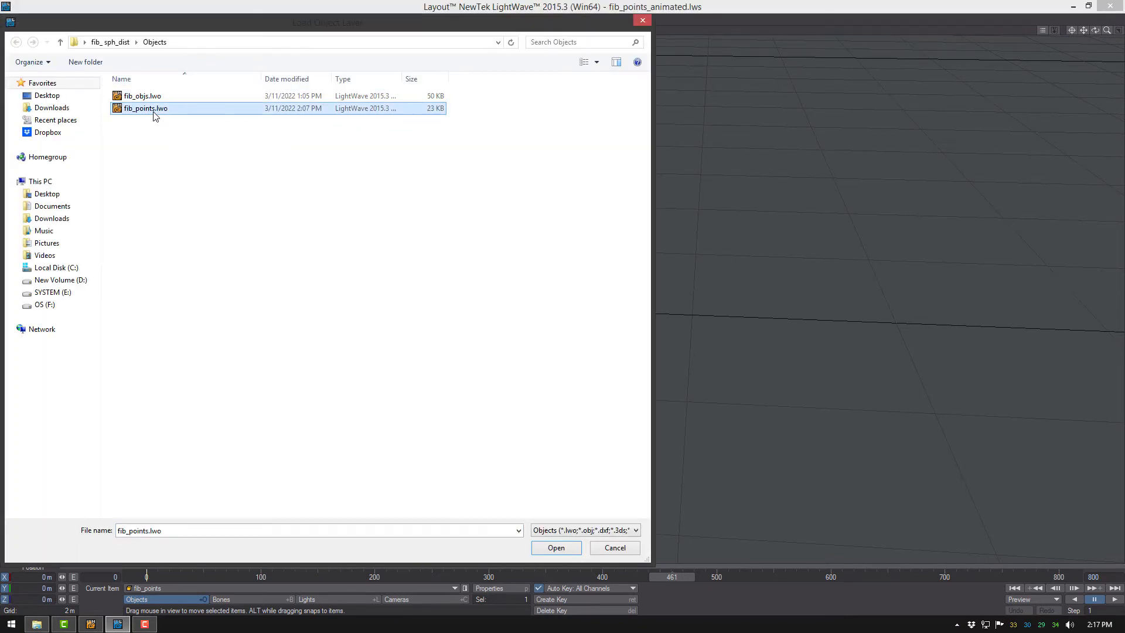
{"action": "double_click", "coordinate": [159, 109]}
{"action": "left_click", "coordinate": [492, 138]}
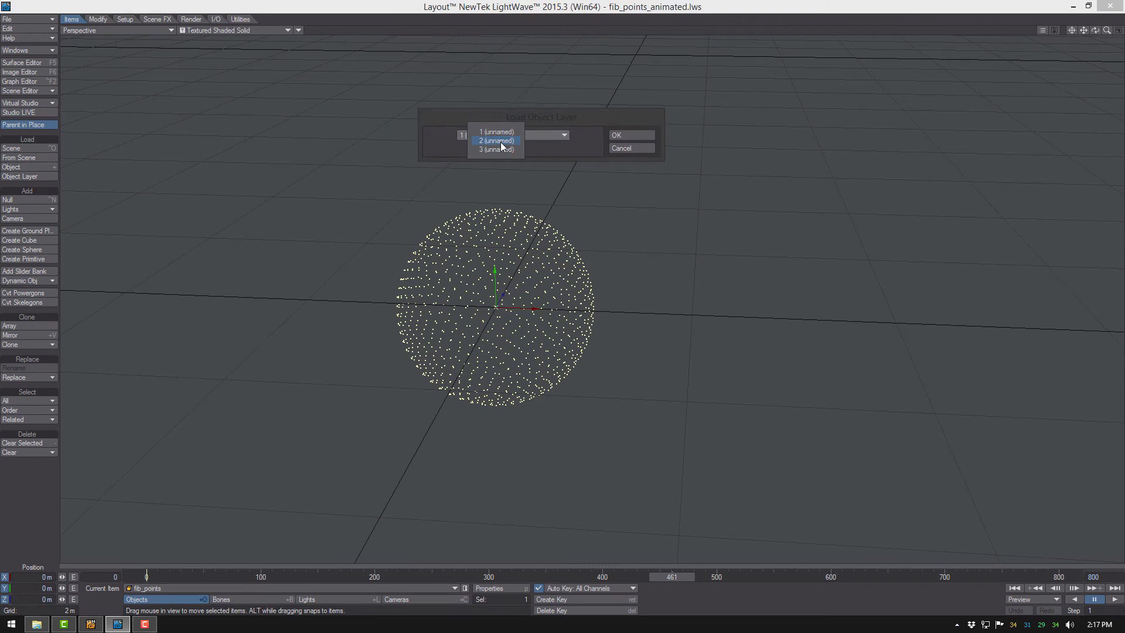
{"action": "left_click", "coordinate": [492, 147]}
{"action": "left_click", "coordinate": [617, 135]}
{"action": "left_click_drag", "start_coordinate": [509, 278], "coordinate": [477, 338], "text": "alt"}
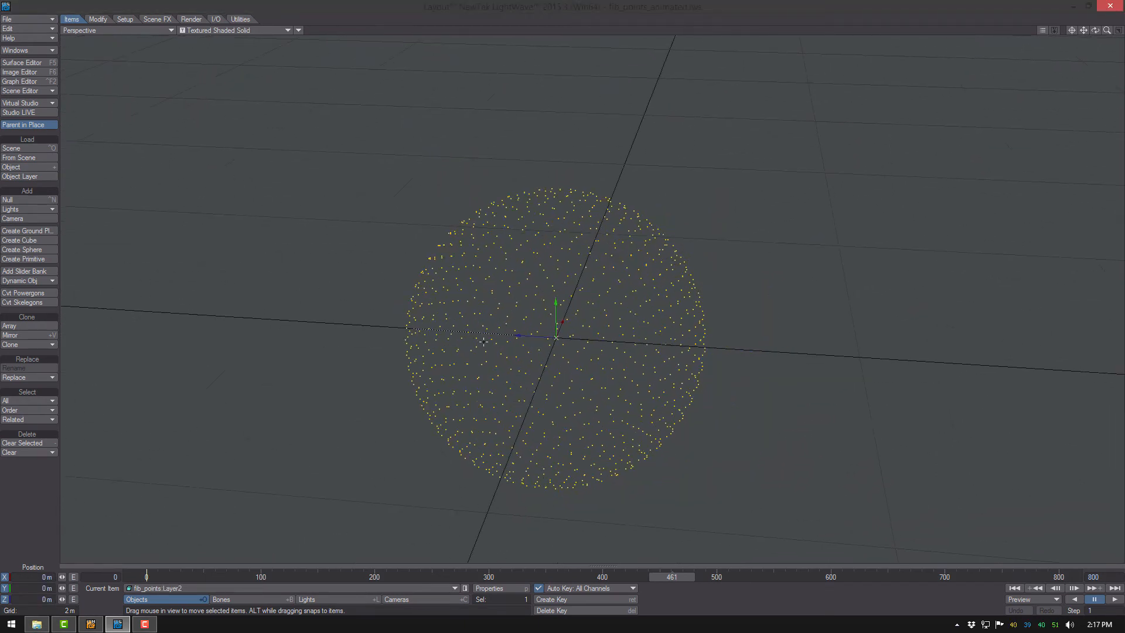
- Set the particle/line thickness of fib_points:Layer2 to -0.025 meters in its object properties
{"action": "key", "text": "p"}
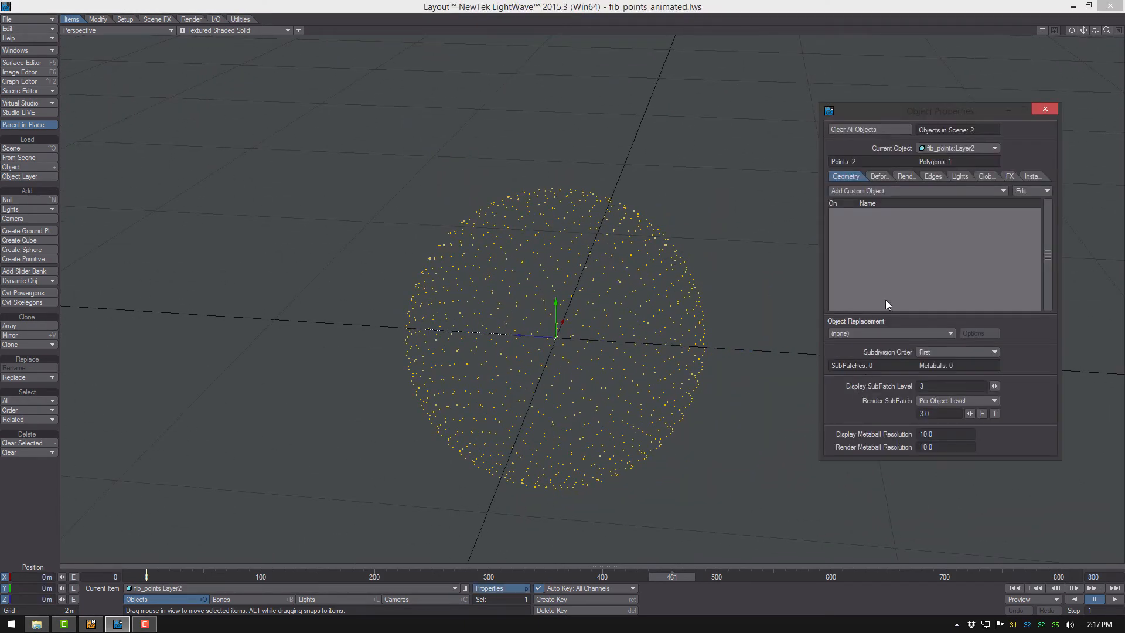
{"action": "left_click", "coordinate": [905, 176]}
{"action": "left_click", "coordinate": [933, 177]}
{"action": "left_click", "coordinate": [903, 176]}
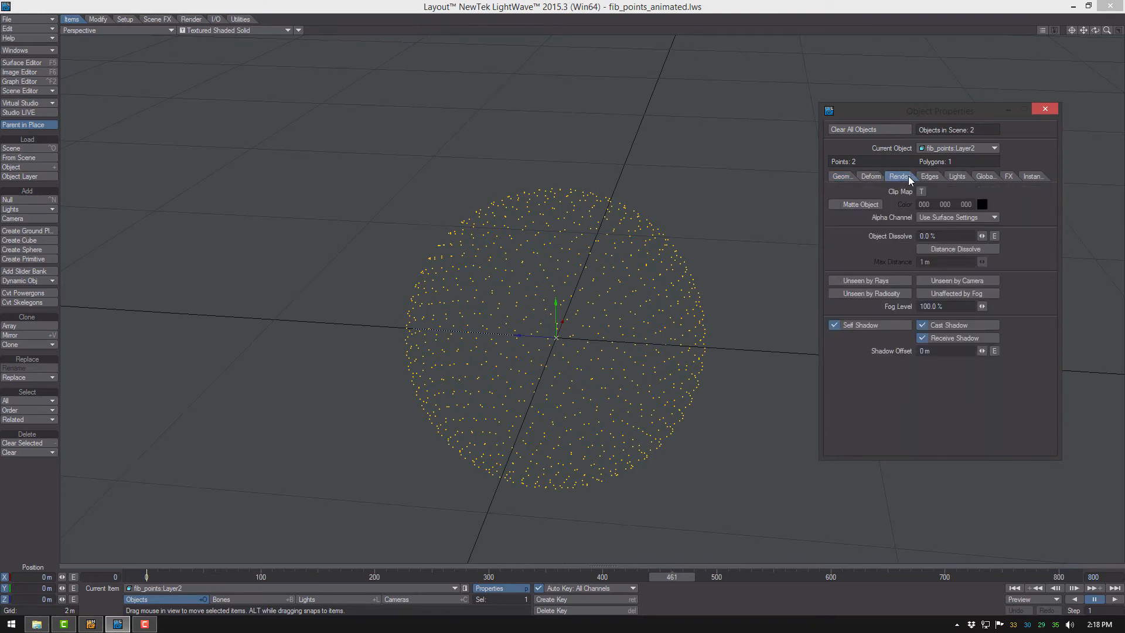
{"action": "left_click", "coordinate": [930, 176]}
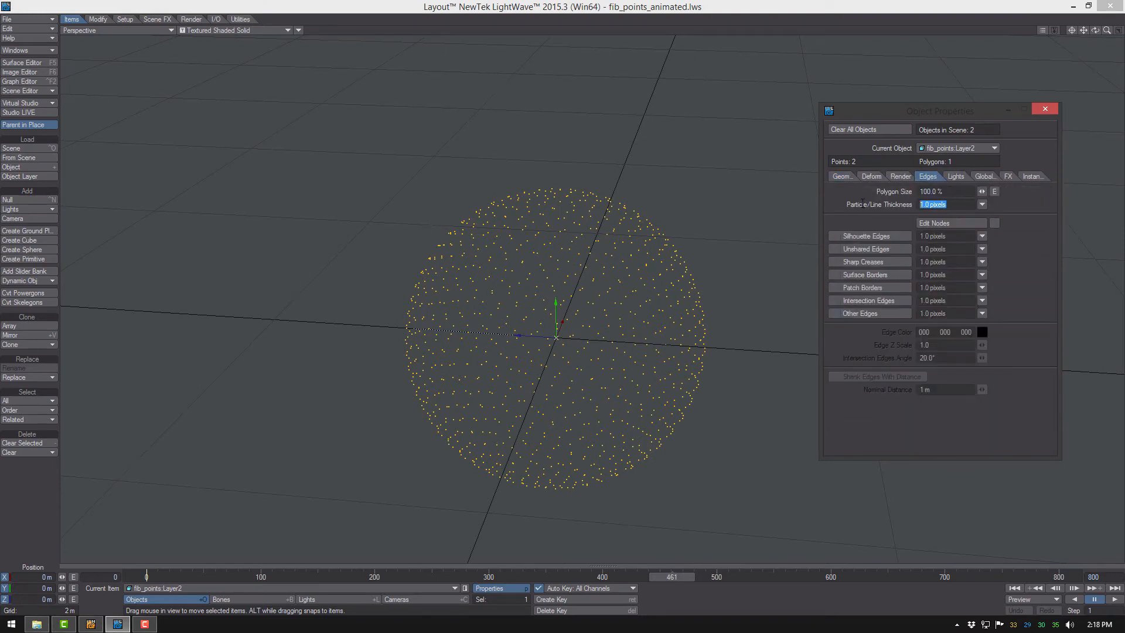
{"action": "type", "text": "-0"}
- Preview the thickened line in the perspective view with VPR and return the view to Textured Shaded Solid
{"action": "left_click_drag", "start_coordinate": [147, 49], "coordinate": [216, 50], "text": "ctrl+alt"}
{"action": "left_click", "coordinate": [241, 31]}
{"action": "left_click", "coordinate": [244, 75]}
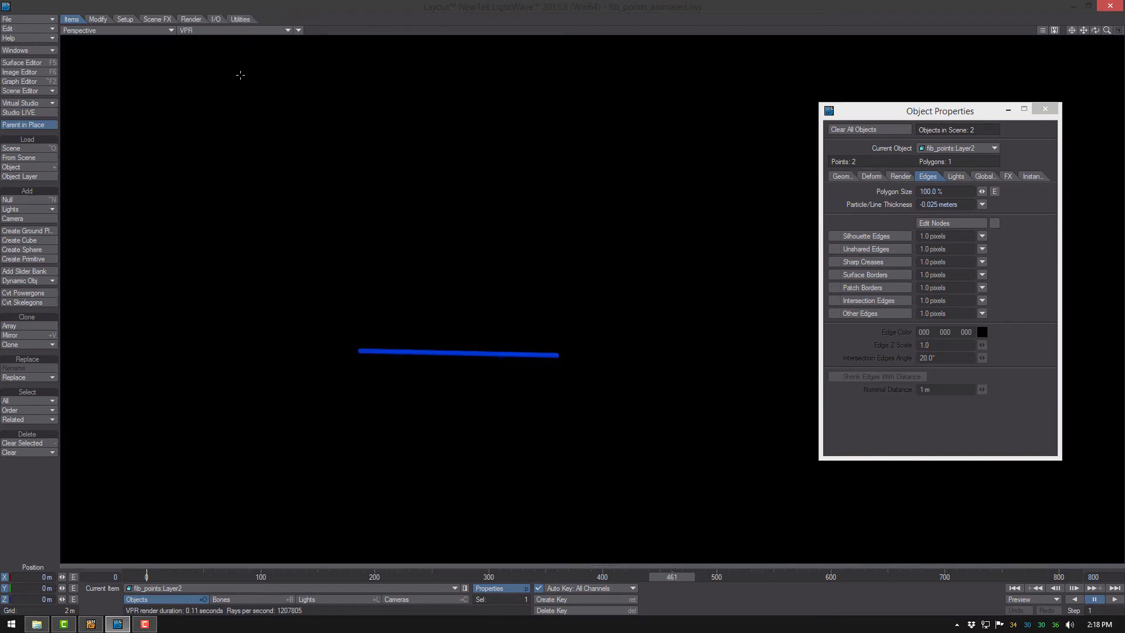
{"action": "left_click", "coordinate": [240, 31]}
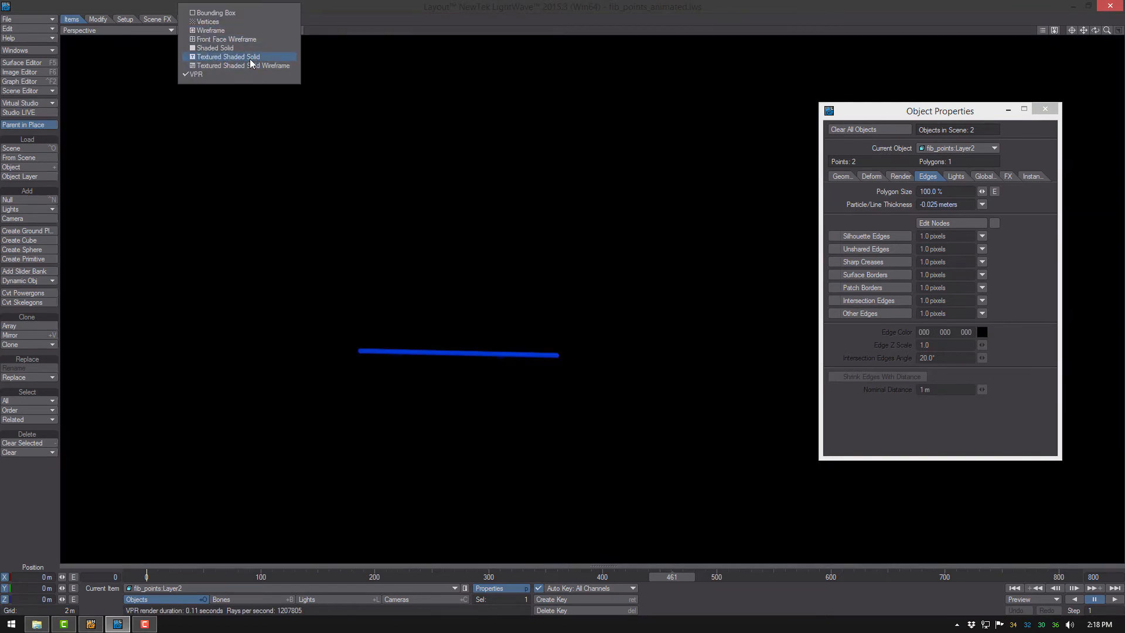
{"action": "left_click", "coordinate": [251, 57]}
{"action": "left_click", "coordinate": [1042, 32]}
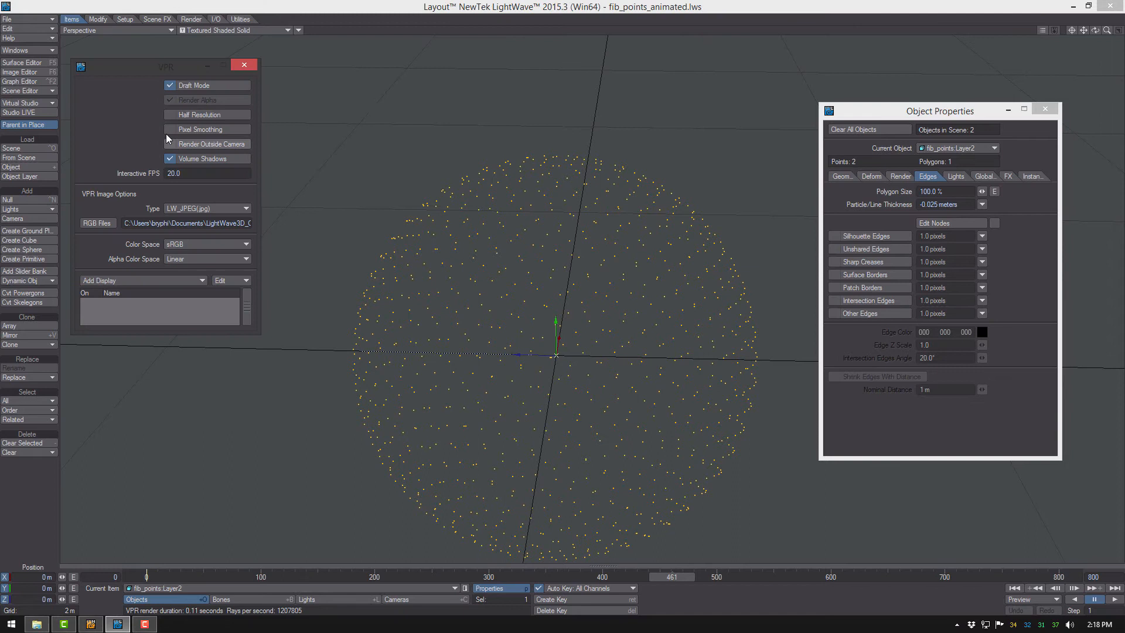
{"action": "left_click", "coordinate": [243, 65]}
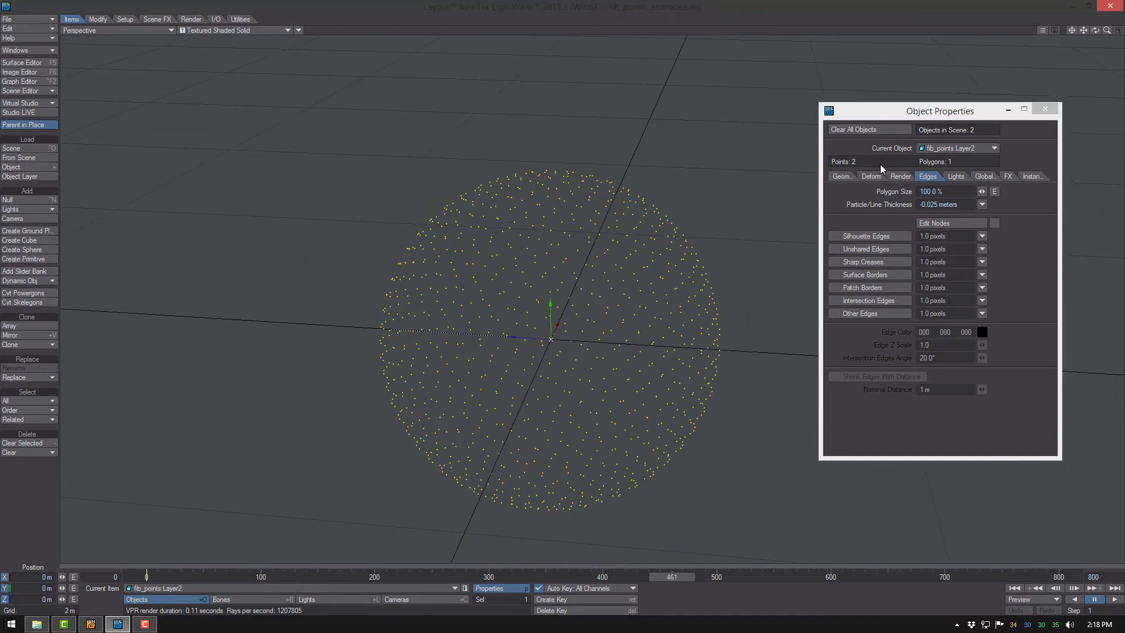
{"action": "scroll", "coordinate": [583, 255], "scroll_direction": "down", "scroll_amount": 2}
{"action": "left_click_drag", "start_coordinate": [610, 255], "coordinate": [534, 249], "text": "alt"}
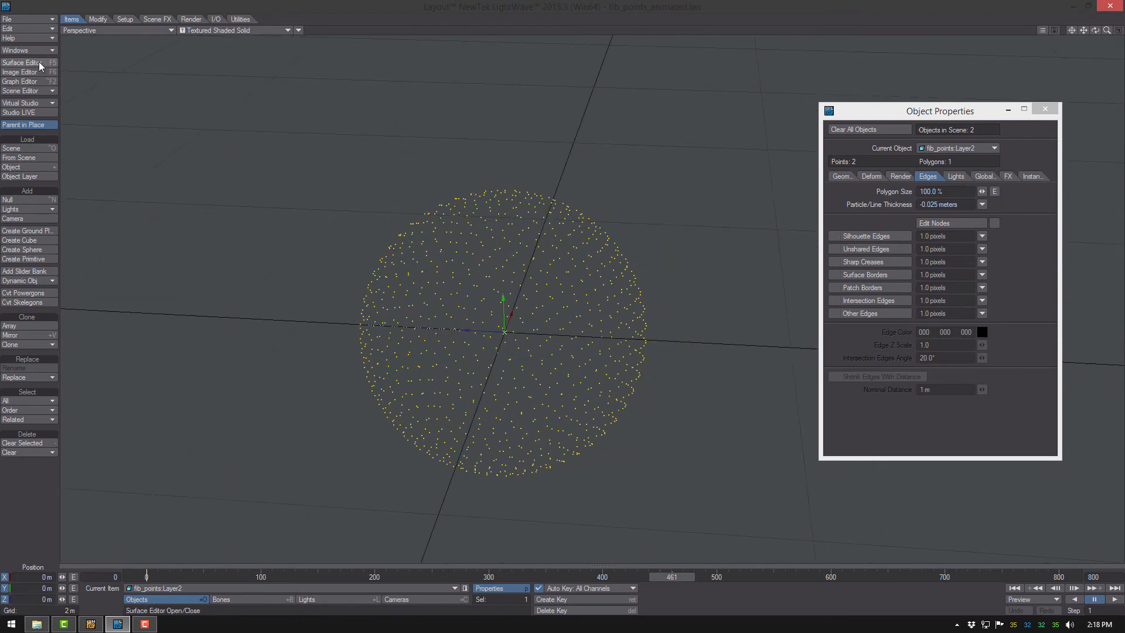
- Deactivate the fib_points:Layer2 item in the Scene Editor
{"action": "left_click", "coordinate": [26, 50]}
{"action": "left_click", "coordinate": [26, 46]}
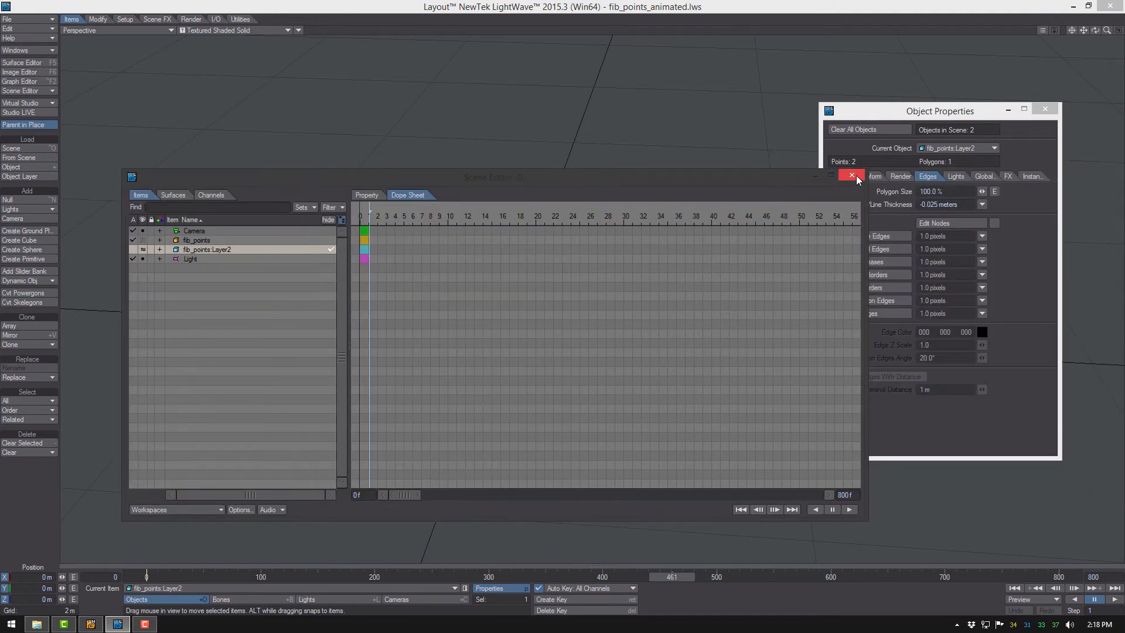
{"action": "left_click", "coordinate": [856, 174]}
- Add a DP Instancer to fib_points:Layer2 and make the same fib_points:Layer2 object its instance reference
{"action": "left_click", "coordinate": [1040, 176]}
{"action": "left_click", "coordinate": [894, 190]}
{"action": "left_click", "coordinate": [906, 202]}
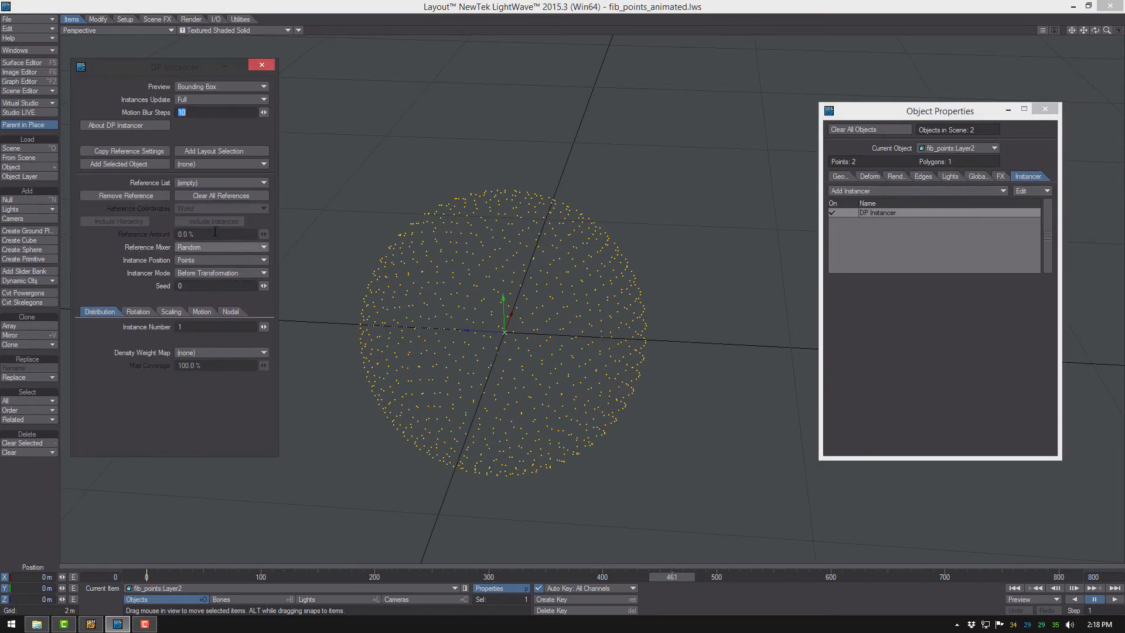
{"action": "left_click", "coordinate": [227, 164]}
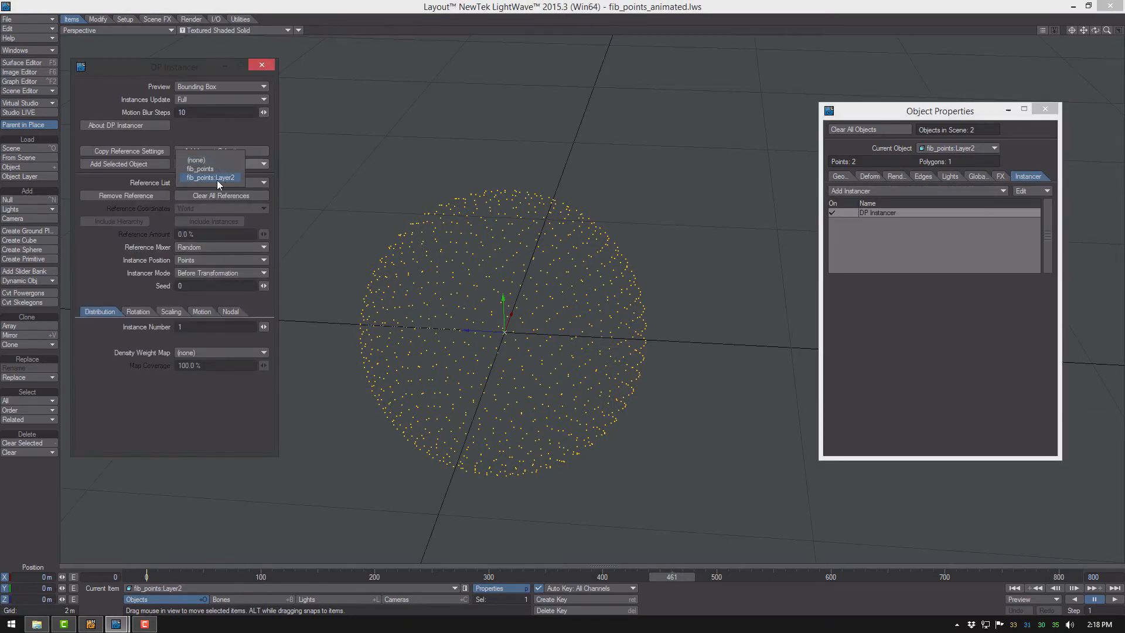
{"action": "left_click", "coordinate": [217, 181]}
{"action": "left_click", "coordinate": [135, 164]}
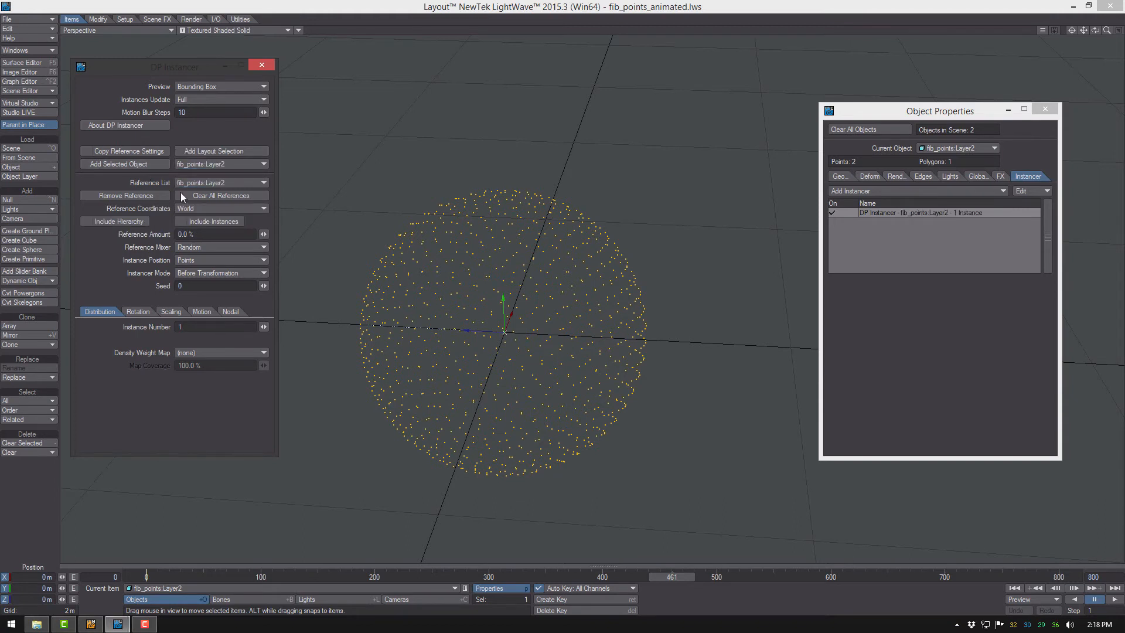
- Configure the DP Instancer with the Grouped reference mixer, Pivot instance position and 999 instances
{"action": "left_click", "coordinate": [211, 247]}
{"action": "left_click", "coordinate": [206, 252]}
{"action": "left_click", "coordinate": [202, 258]}
{"action": "left_click", "coordinate": [209, 240]}
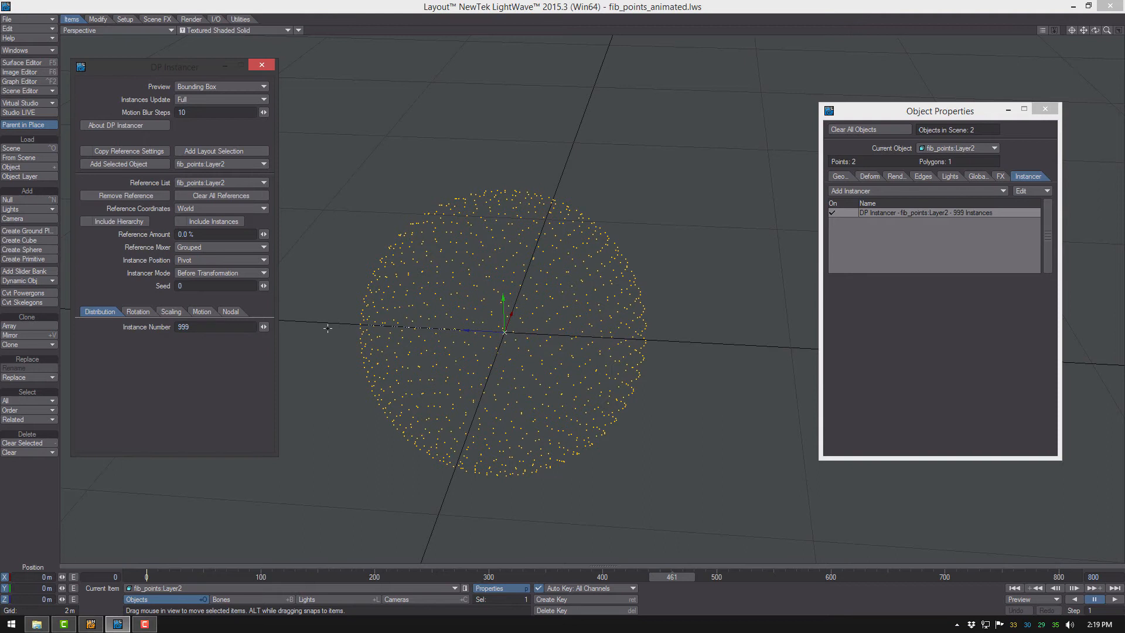
- Enable the DP Instancer's node tree and open its node editor beside the instancer settings
{"action": "left_click", "coordinate": [231, 311]}
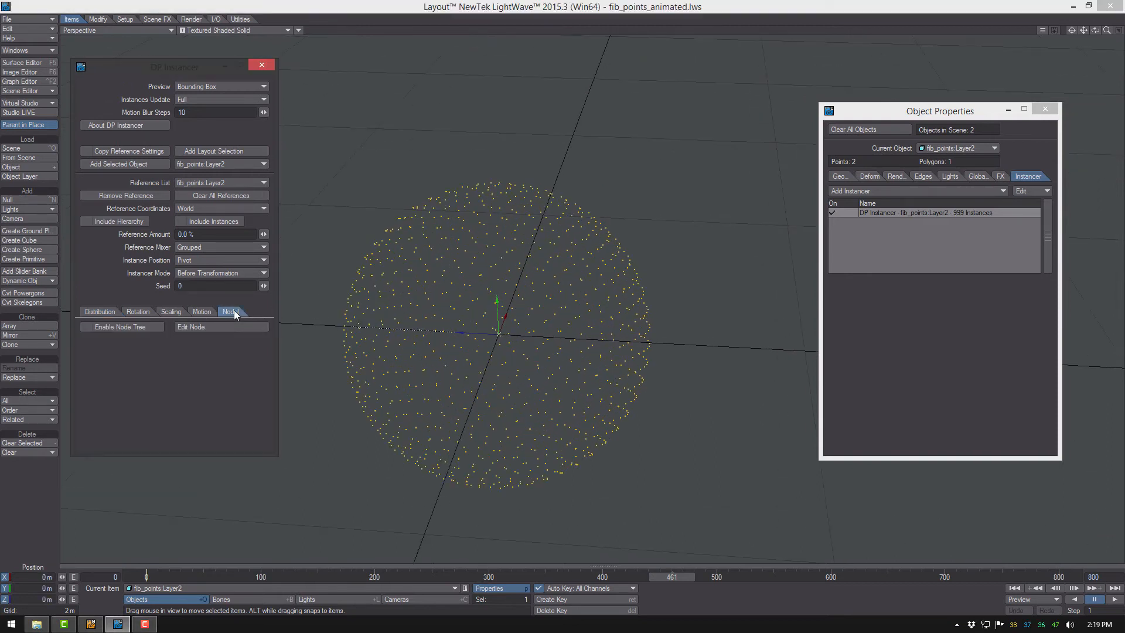
{"action": "left_click", "coordinate": [86, 327]}
{"action": "left_click", "coordinate": [191, 326]}
{"action": "left_click_drag", "start_coordinate": [586, 126], "coordinate": [767, 126]}
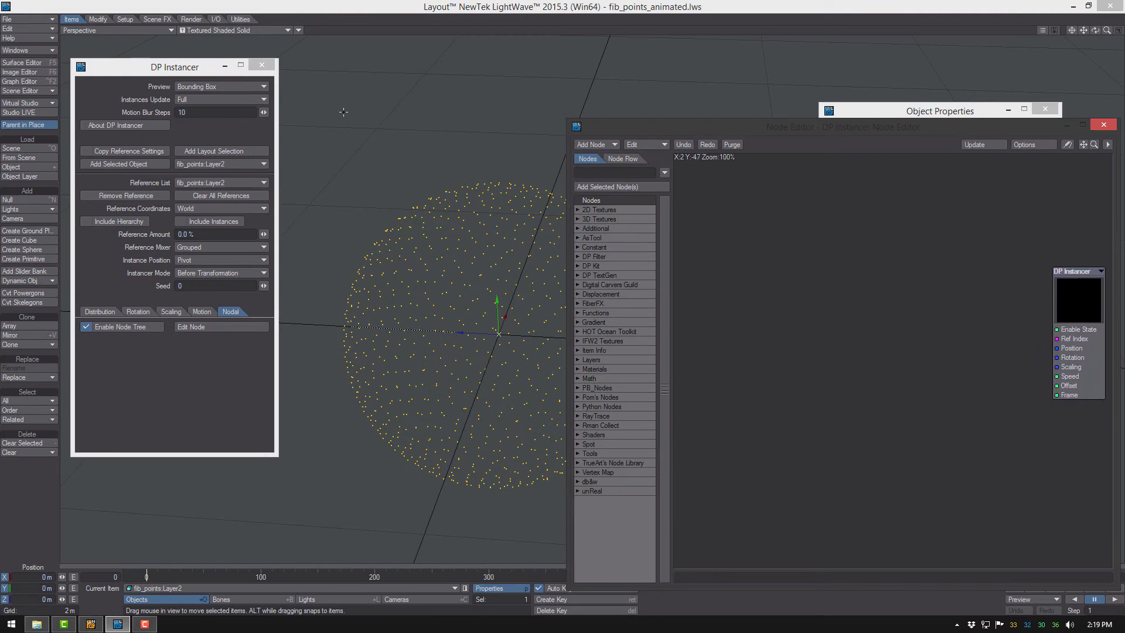
- Add the DP Kit nodes Instance Info and Point Info to the instancer's node network
{"action": "right_click", "coordinate": [798, 279]}
{"action": "mouse_move", "coordinate": [820, 327]}
{"action": "mouse_move", "coordinate": [898, 345]}
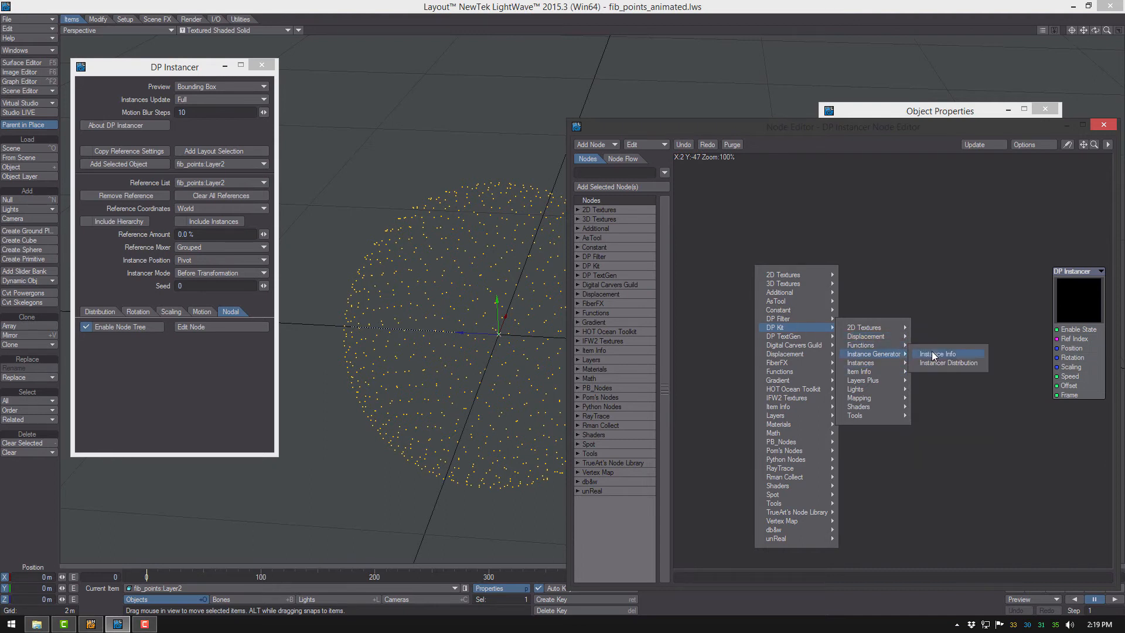
{"action": "left_click", "coordinate": [943, 350]}
{"action": "right_click", "coordinate": [765, 362]}
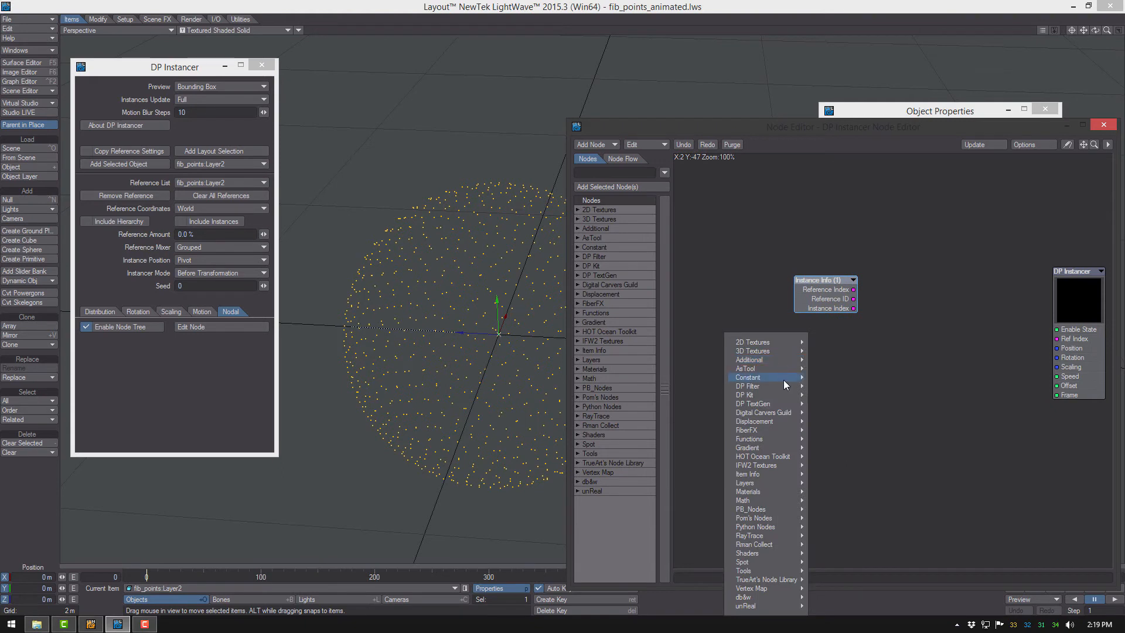
{"action": "mouse_move", "coordinate": [766, 395]}
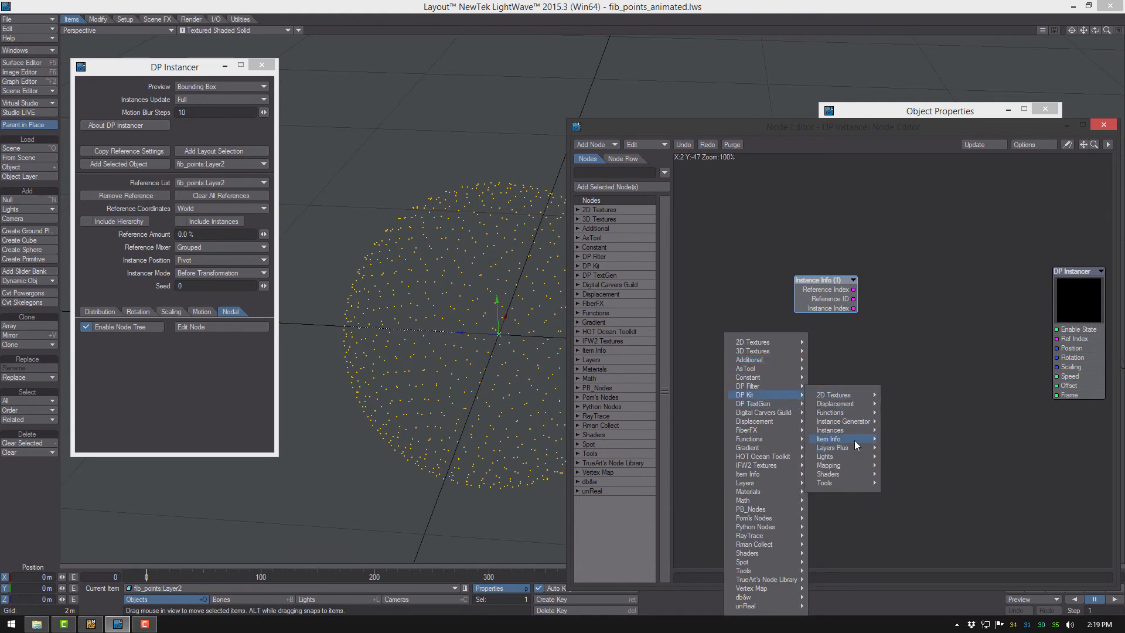
{"action": "mouse_move", "coordinate": [854, 440]}
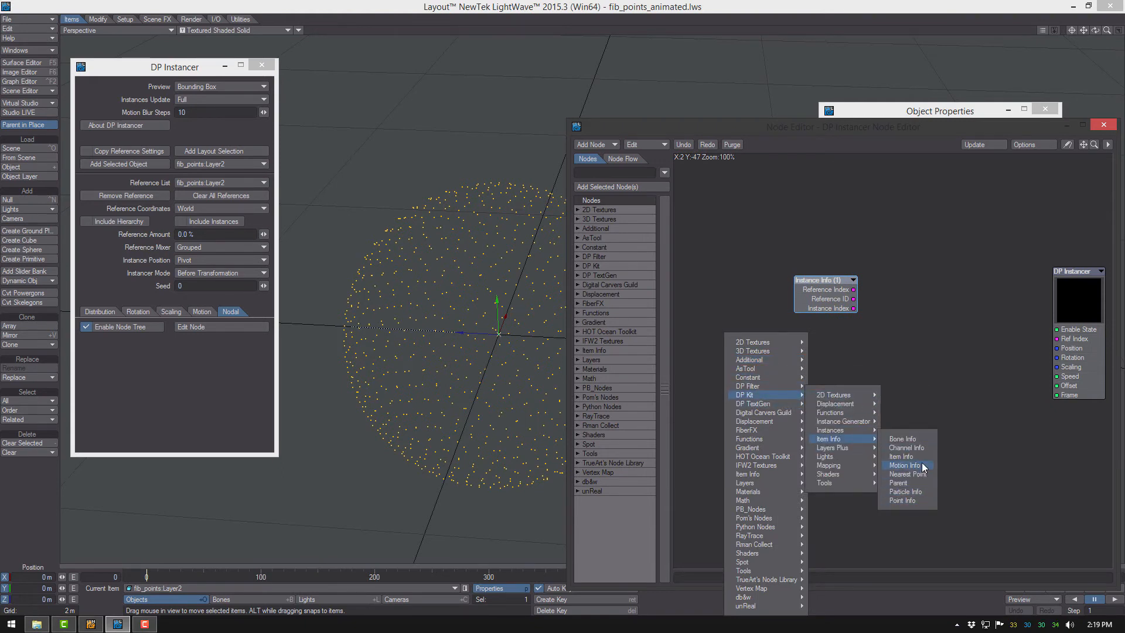
{"action": "left_click", "coordinate": [916, 500]}
- Set fib_points as the source object of the Point Info node
{"action": "mouse_move", "coordinate": [870, 360]}
{"action": "left_mouse_down", "text": "alt"}
{"action": "mouse_move", "coordinate": [810, 374]}
{"action": "mouse_move", "coordinate": [868, 346]}
{"action": "left_mouse_up", "text": "alt"}
{"action": "double_click", "coordinate": [867, 346]}
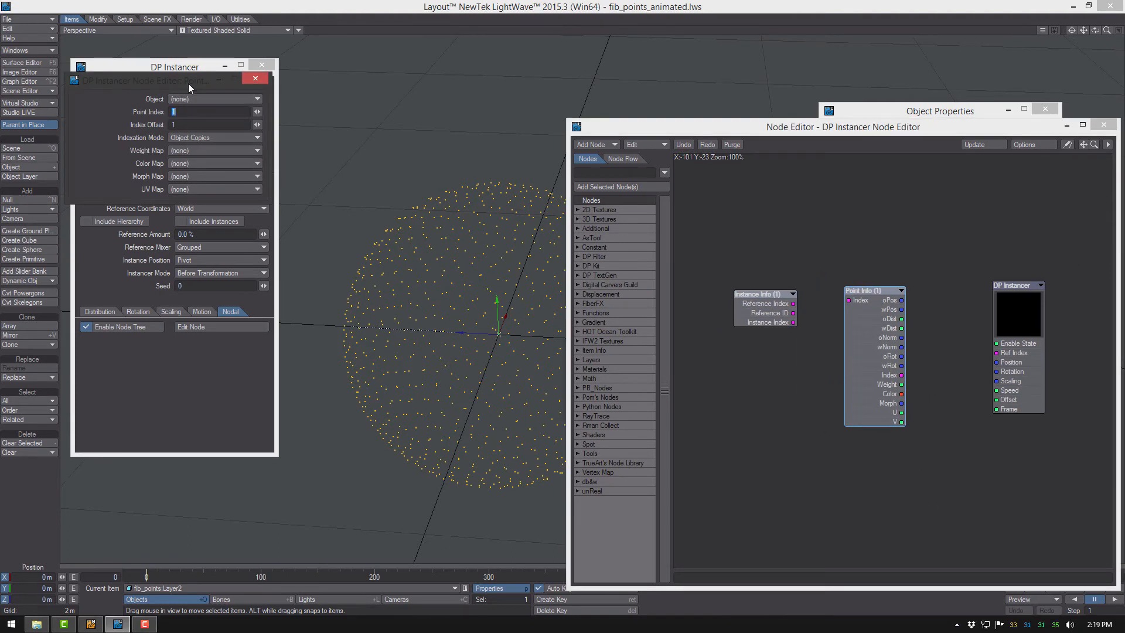
{"action": "left_click_drag", "start_coordinate": [166, 80], "coordinate": [360, 85]}
{"action": "left_click", "coordinate": [400, 103]}
{"action": "left_click", "coordinate": [378, 111]}
{"action": "left_click", "coordinate": [451, 83]}
- Duplicate the Point Info node, place the copy below the original and space out the network
{"action": "left_click", "coordinate": [857, 351]}
{"action": "key", "text": "ctrl+c"}
{"action": "key", "text": "ctrl+v"}
{"action": "left_click_drag", "start_coordinate": [897, 378], "coordinate": [887, 501]}
{"action": "left_click_drag", "start_coordinate": [886, 490], "coordinate": [844, 441], "text": "alt"}
{"action": "left_click_drag", "start_coordinate": [919, 365], "coordinate": [837, 375], "text": "alt"}
{"action": "left_click_drag", "start_coordinate": [886, 289], "coordinate": [1017, 317]}
{"action": "left_click_drag", "start_coordinate": [839, 358], "coordinate": [981, 366], "text": "alt"}
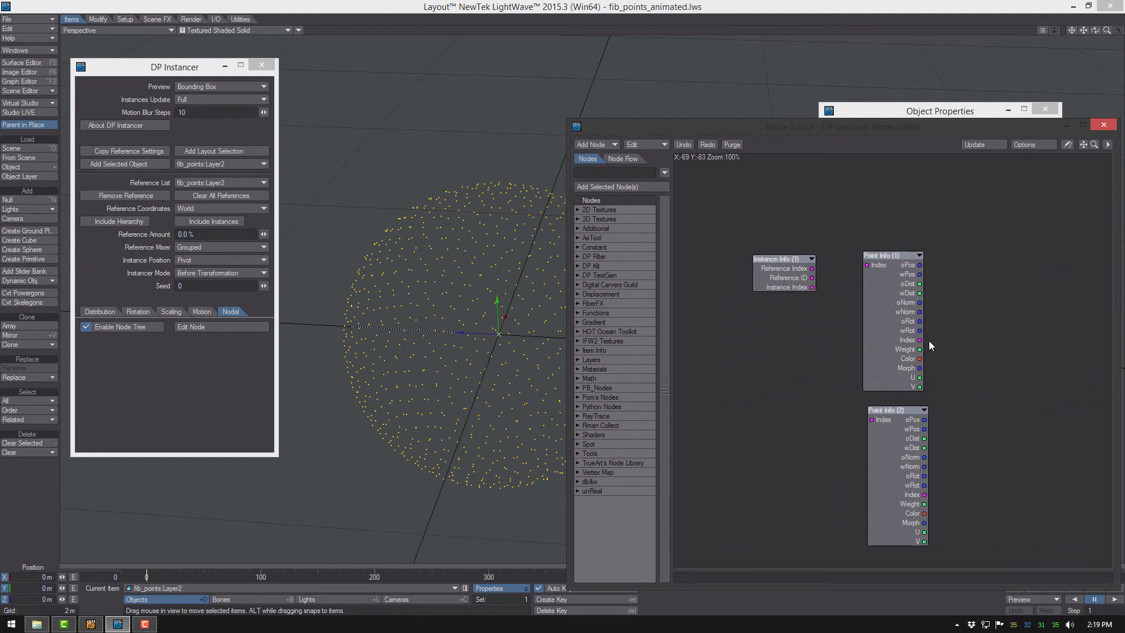
- Add a vector Subtract node, feeding the first Point Info's wPos into A and the second Point Info's wPos into B
{"action": "left_click_drag", "start_coordinate": [817, 363], "coordinate": [778, 329], "text": "alt"}
{"action": "right_click", "coordinate": [766, 340]}
{"action": "mouse_move", "coordinate": [758, 493]}
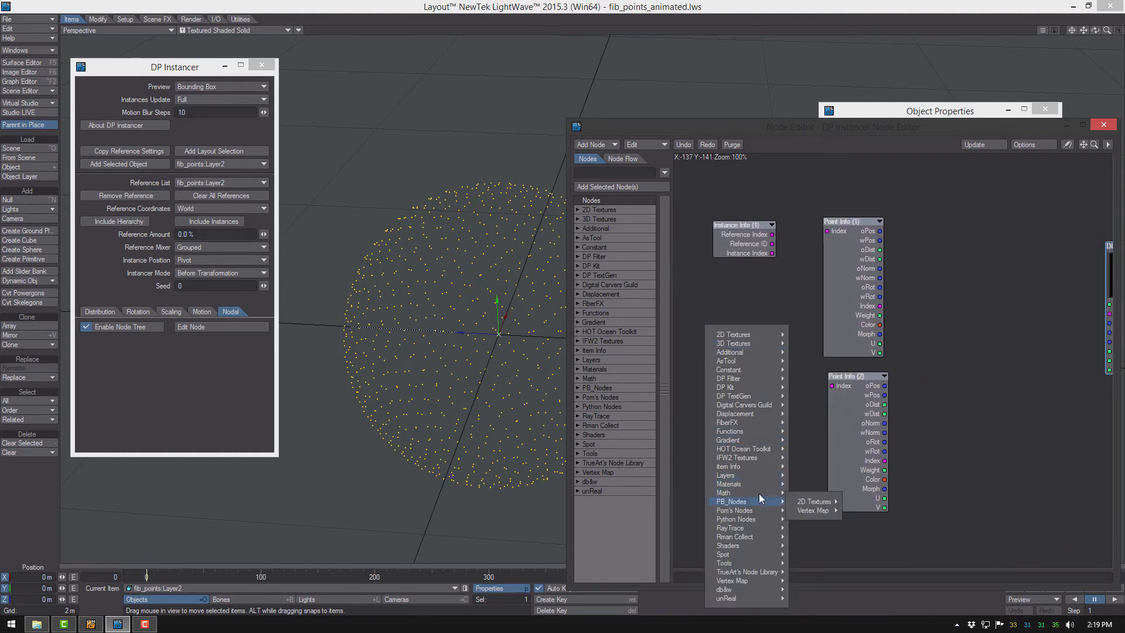
{"action": "mouse_move", "coordinate": [829, 512]}
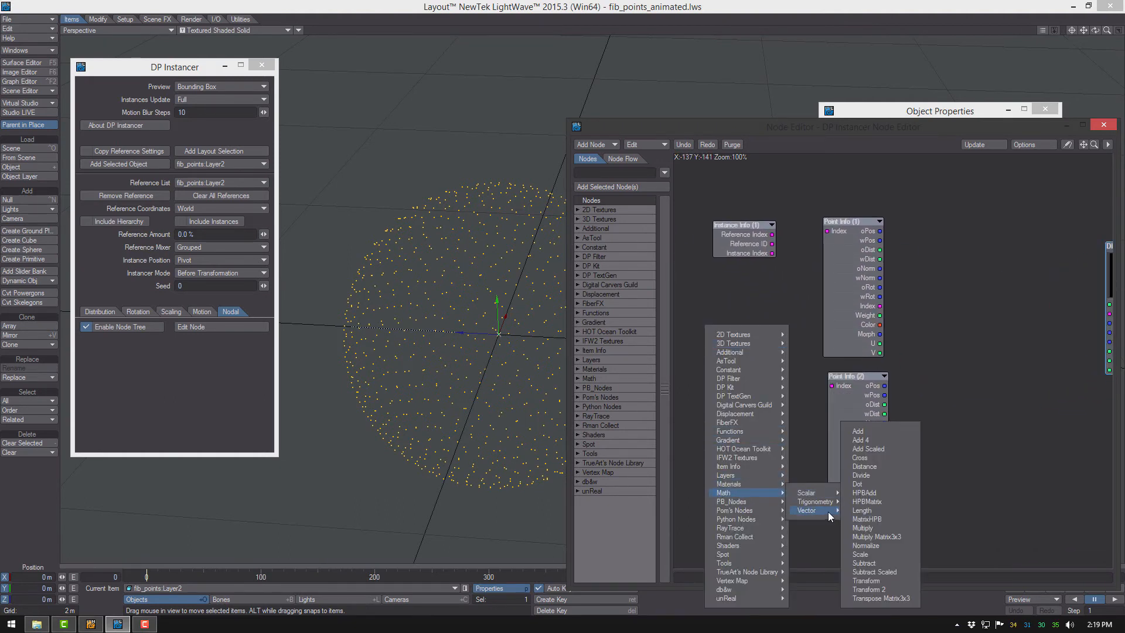
{"action": "left_click", "coordinate": [895, 564]}
{"action": "left_click_drag", "start_coordinate": [968, 401], "coordinate": [926, 432], "text": "alt"}
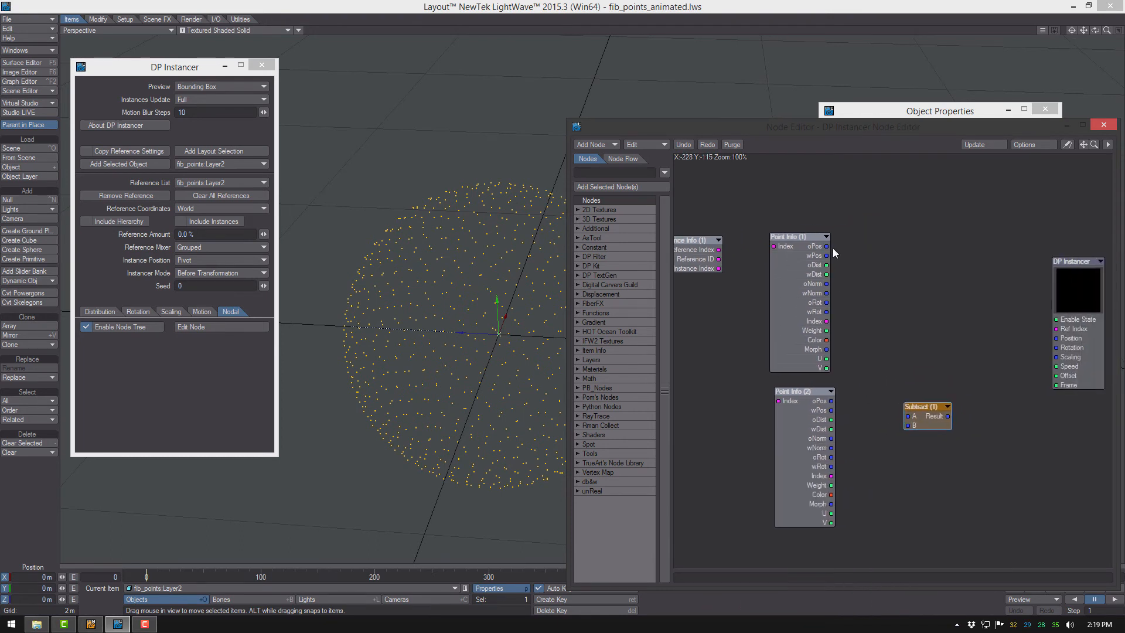
{"action": "left_click_drag", "start_coordinate": [827, 255], "coordinate": [907, 416]}
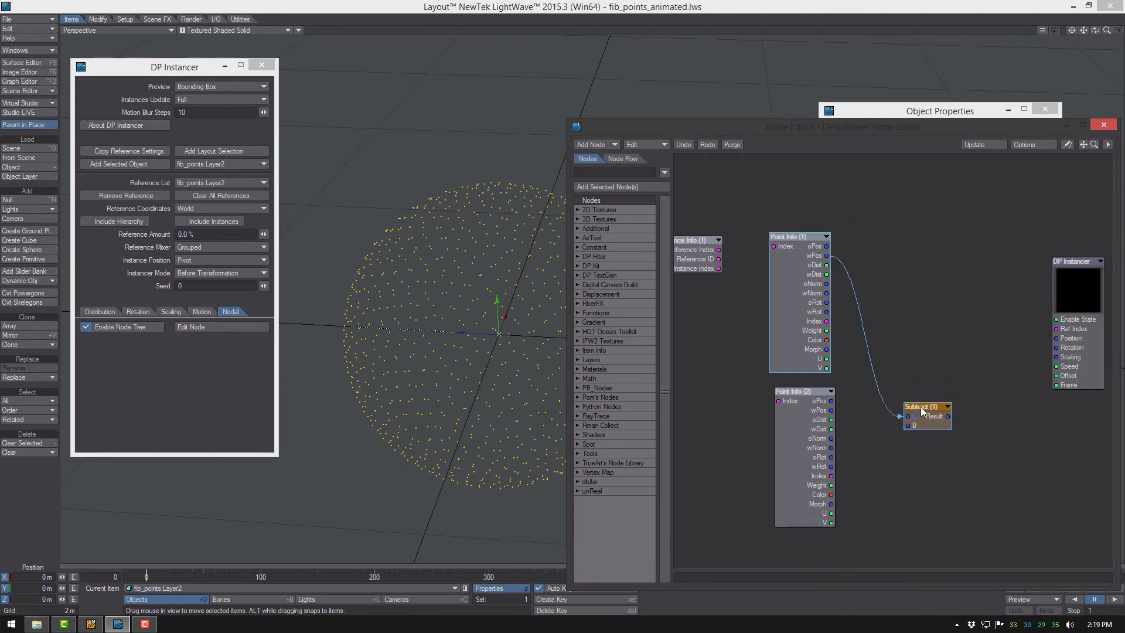
{"action": "left_click_drag", "start_coordinate": [831, 410], "coordinate": [879, 420]}
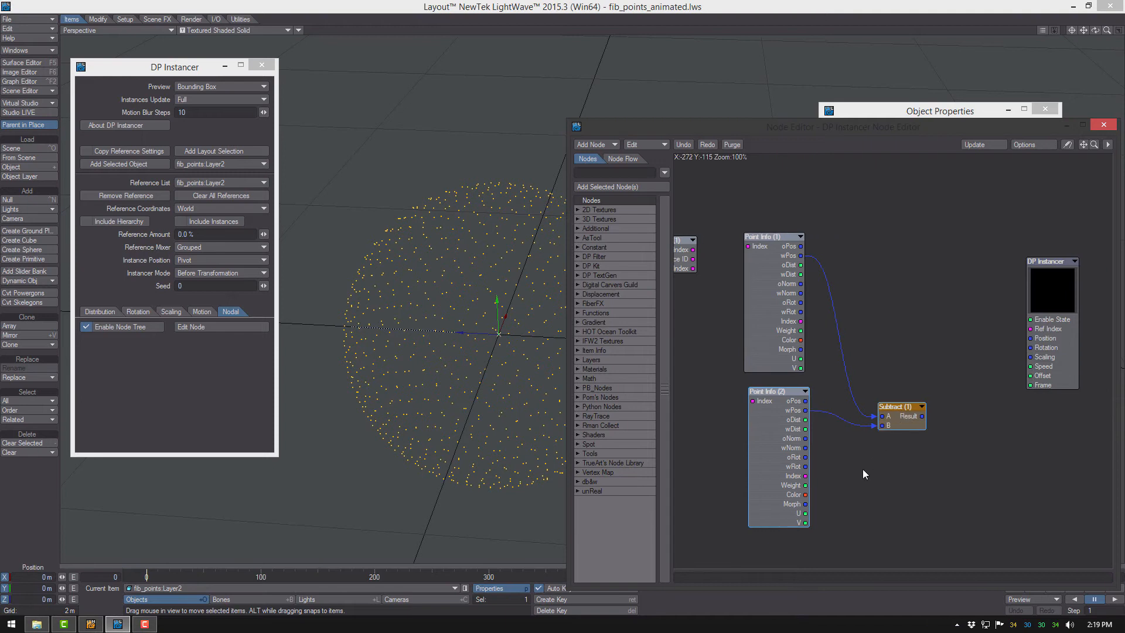
- Add a vector Length node beside the Subtract node and feed the Subtract result into it
{"action": "right_click", "coordinate": [894, 472]}
{"action": "mouse_move", "coordinate": [909, 504]}
{"action": "mouse_move", "coordinate": [961, 515]}
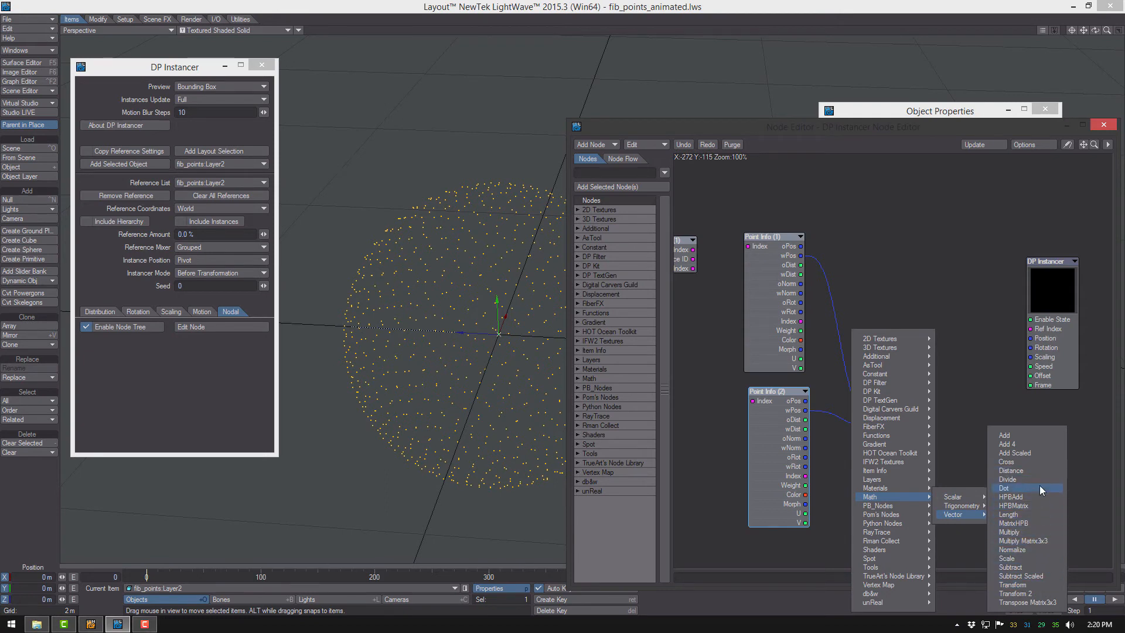
{"action": "left_click", "coordinate": [1037, 514]}
{"action": "left_click_drag", "start_coordinate": [874, 358], "coordinate": [966, 427]}
{"action": "left_click", "coordinate": [921, 409]}
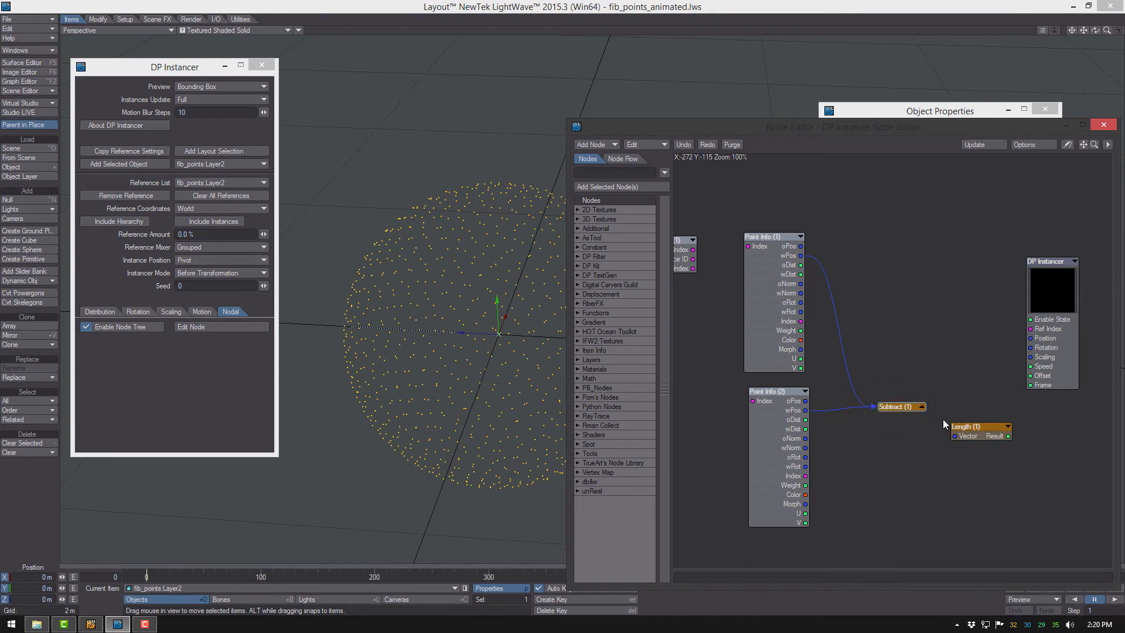
{"action": "left_click", "coordinate": [922, 407]}
{"action": "left_click_drag", "start_coordinate": [960, 437], "coordinate": [1022, 470], "text": "alt"}
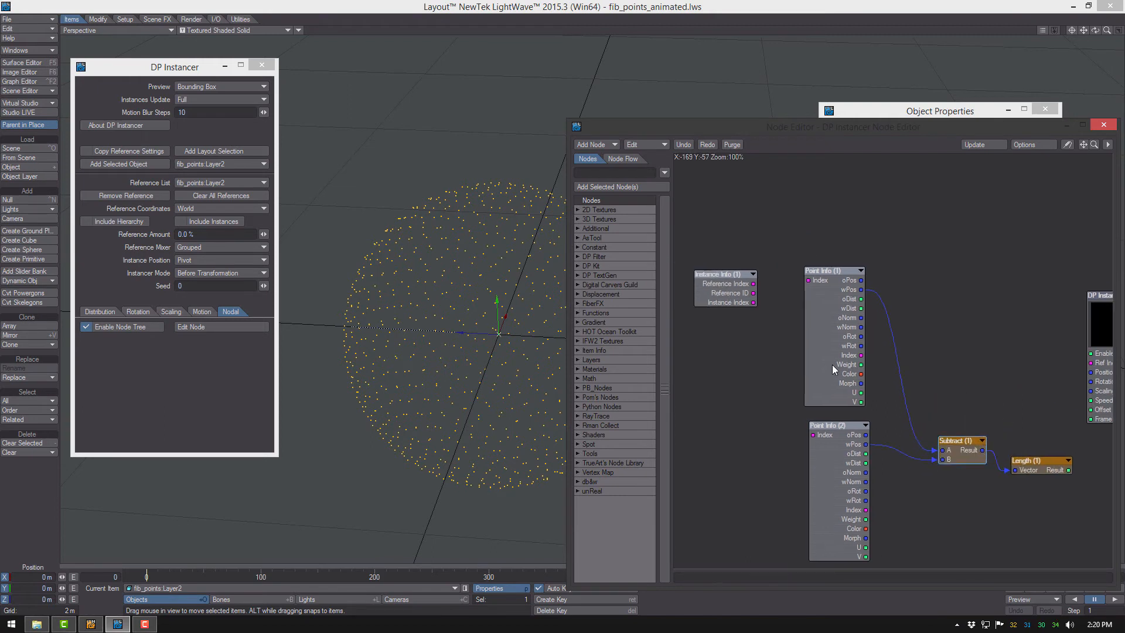
- Connect Instance Info's Instance Index output to the first Point Info node's Index input
{"action": "left_click_drag", "start_coordinate": [832, 365], "coordinate": [881, 381], "text": "alt"}
{"action": "left_click_drag", "start_coordinate": [804, 319], "coordinate": [859, 296]}
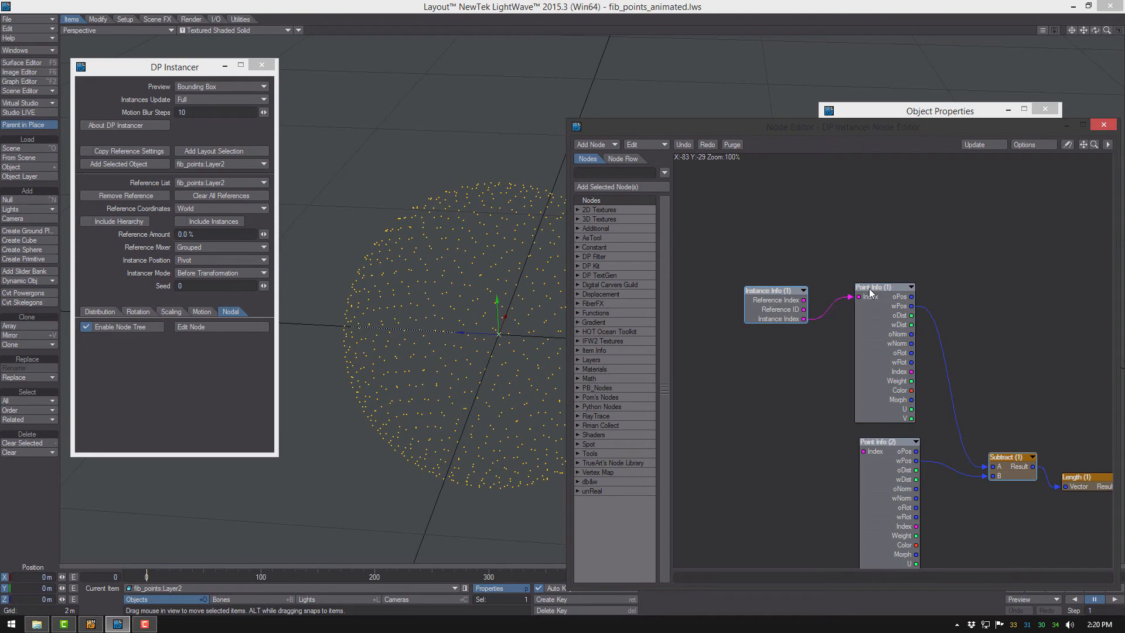
{"action": "left_click_drag", "start_coordinate": [882, 390], "coordinate": [818, 349], "text": "alt"}
{"action": "mouse_move", "coordinate": [837, 433]}
{"action": "left_mouse_down"}
{"action": "mouse_move", "coordinate": [824, 441]}
{"action": "mouse_move", "coordinate": [835, 438]}
{"action": "left_mouse_up"}
{"action": "left_click_drag", "start_coordinate": [1037, 428], "coordinate": [1014, 454], "text": "alt"}
{"action": "left_click_drag", "start_coordinate": [983, 392], "coordinate": [859, 324], "text": "alt"}
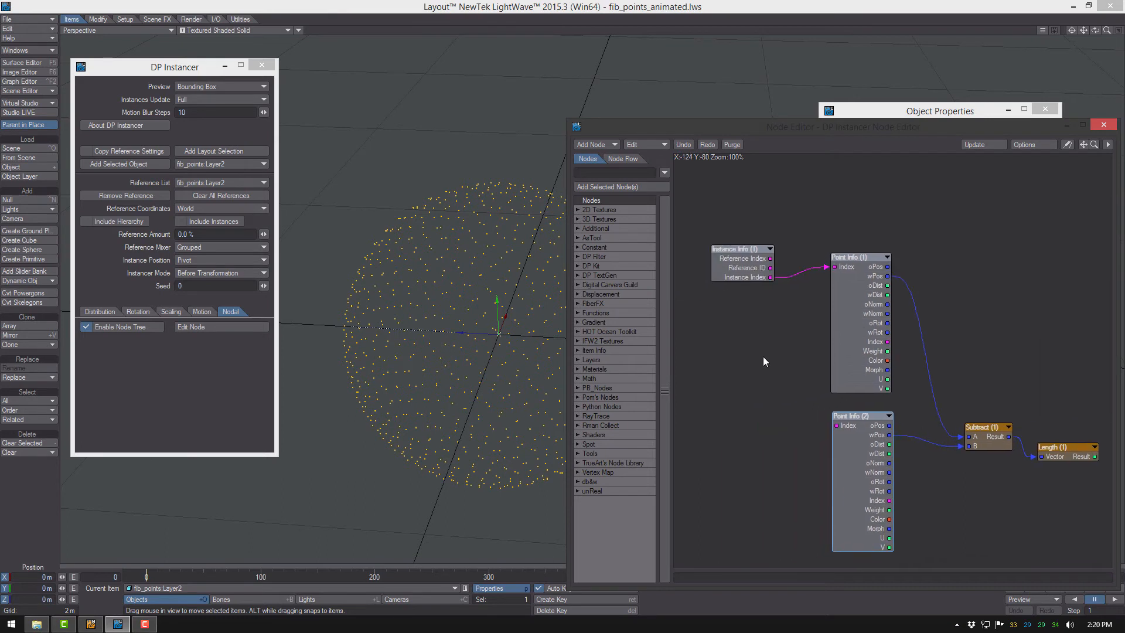
- Add a scalar Add node that adds 1.0 to the Instance Index and feed its result into the second Point Info's Index
{"action": "right_click", "coordinate": [751, 349]}
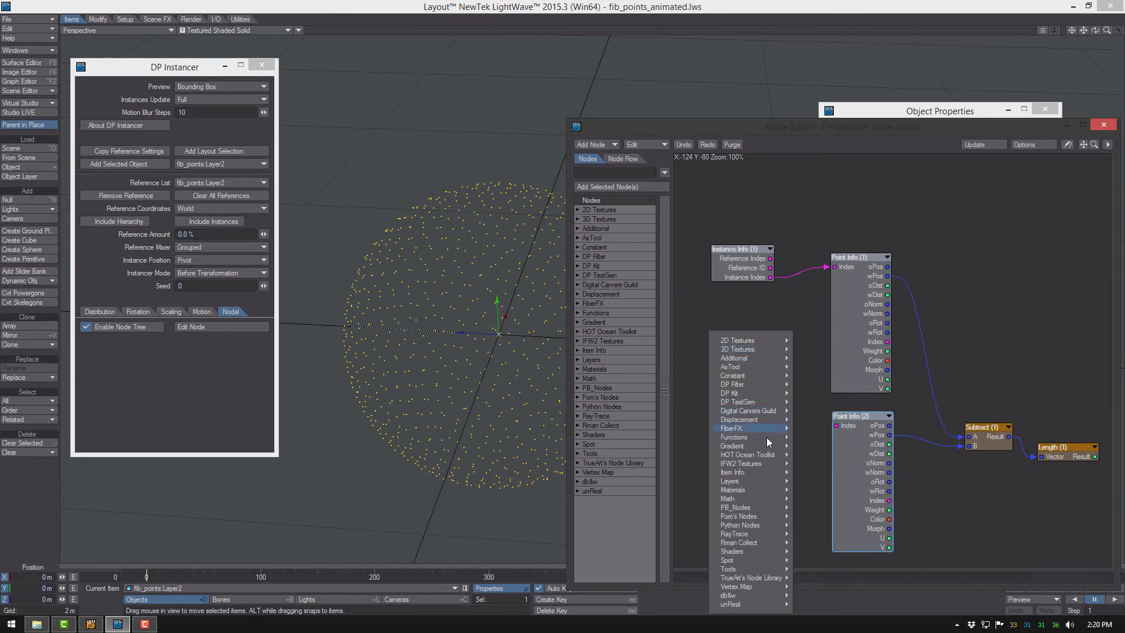
{"action": "mouse_move", "coordinate": [758, 498]}
{"action": "mouse_move", "coordinate": [823, 520]}
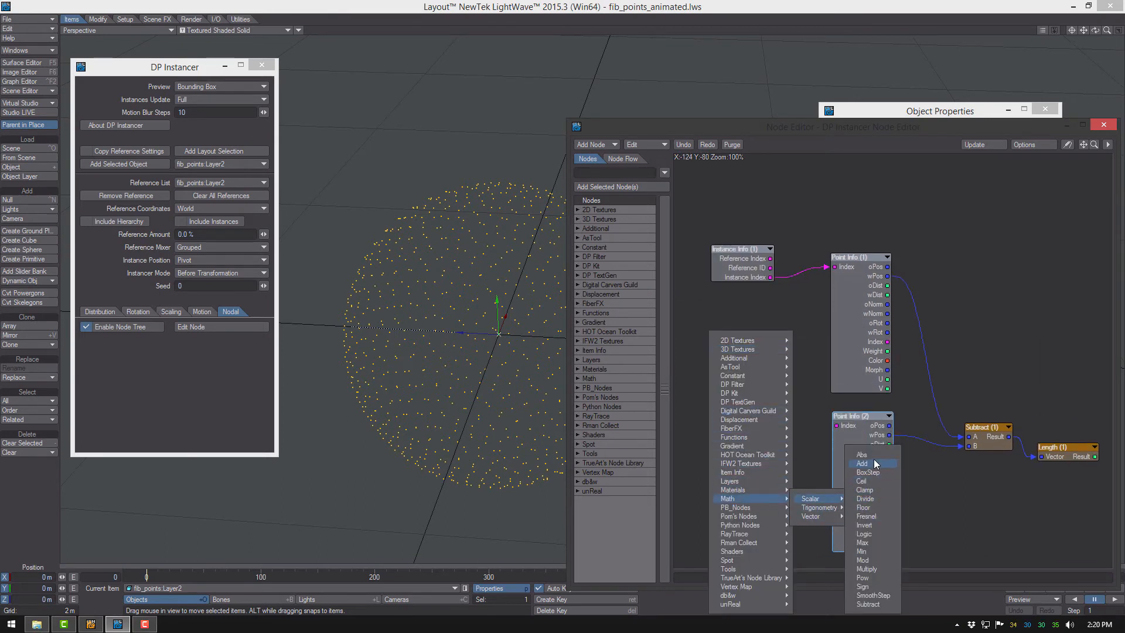
{"action": "left_click", "coordinate": [874, 457]}
{"action": "left_click_drag", "start_coordinate": [802, 388], "coordinate": [803, 397]}
{"action": "left_click_drag", "start_coordinate": [770, 278], "coordinate": [776, 421]}
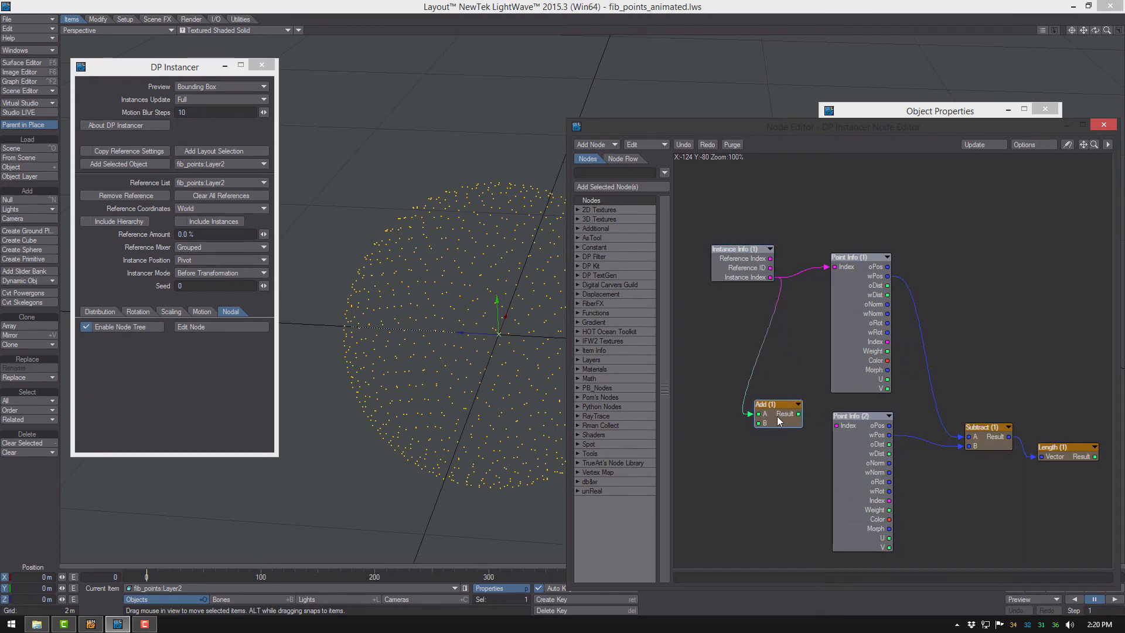
{"action": "double_click", "coordinate": [781, 419]}
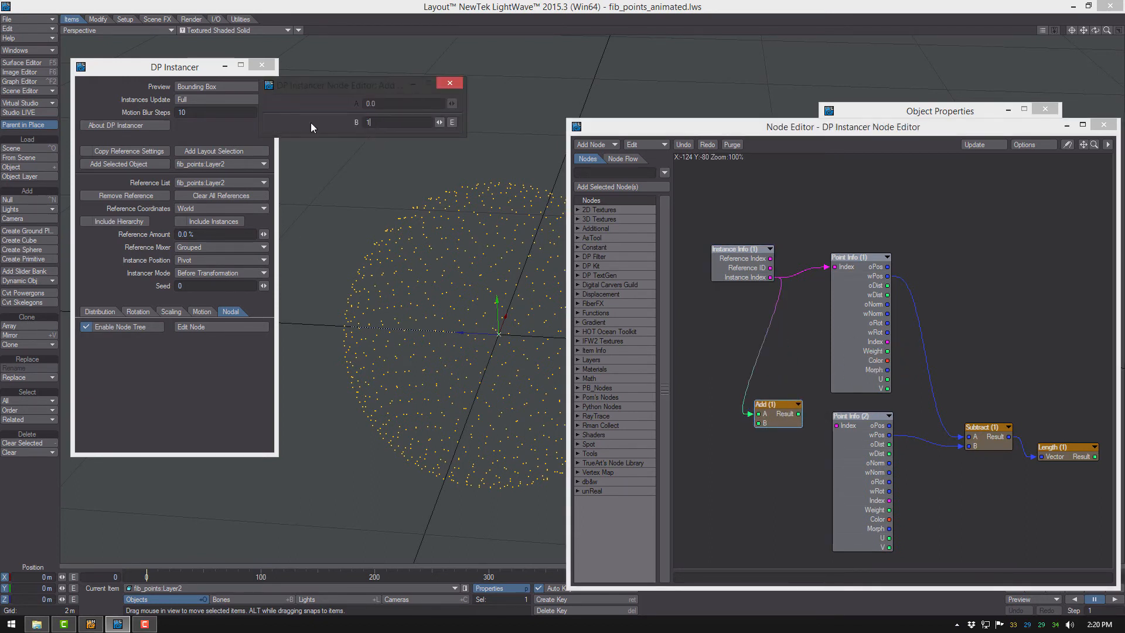
{"action": "left_click_drag", "start_coordinate": [799, 413], "coordinate": [837, 426]}
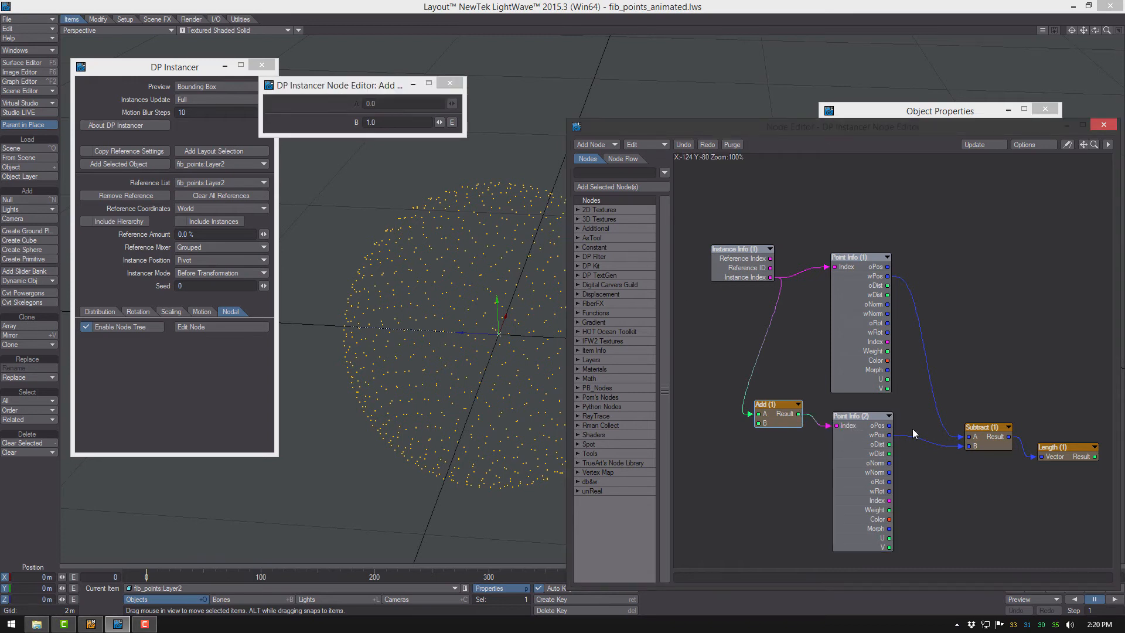
- Connect the first Point Info node's wPos output to the DP Instancer's Position input
{"action": "left_click_drag", "start_coordinate": [1002, 385], "coordinate": [929, 384], "text": "alt"}
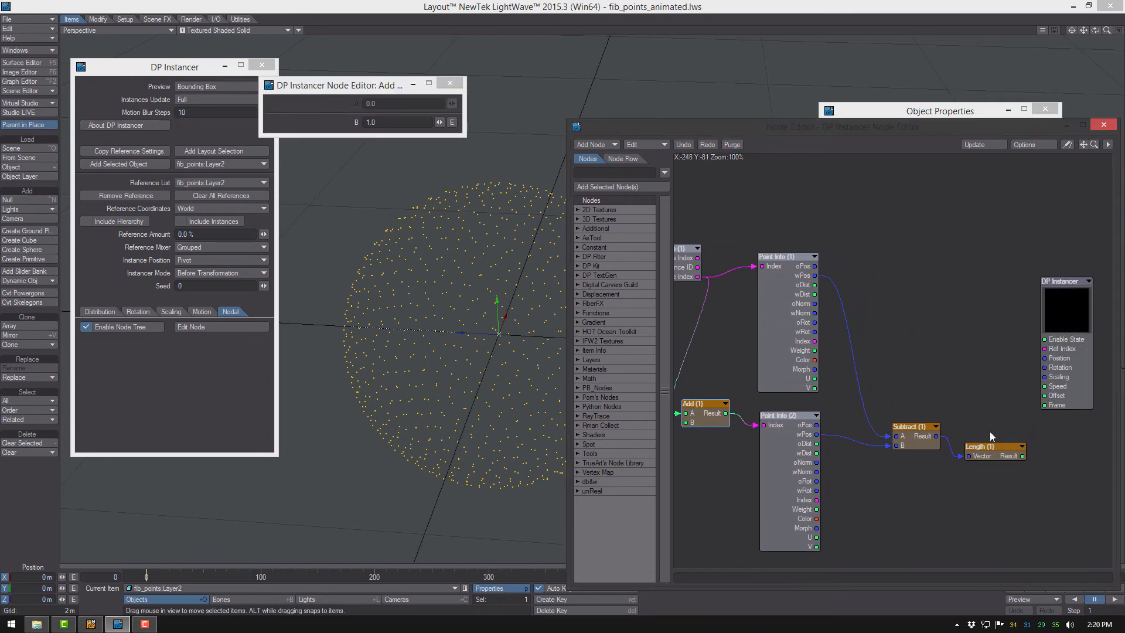
{"action": "left_click_drag", "start_coordinate": [817, 279], "coordinate": [1045, 358]}
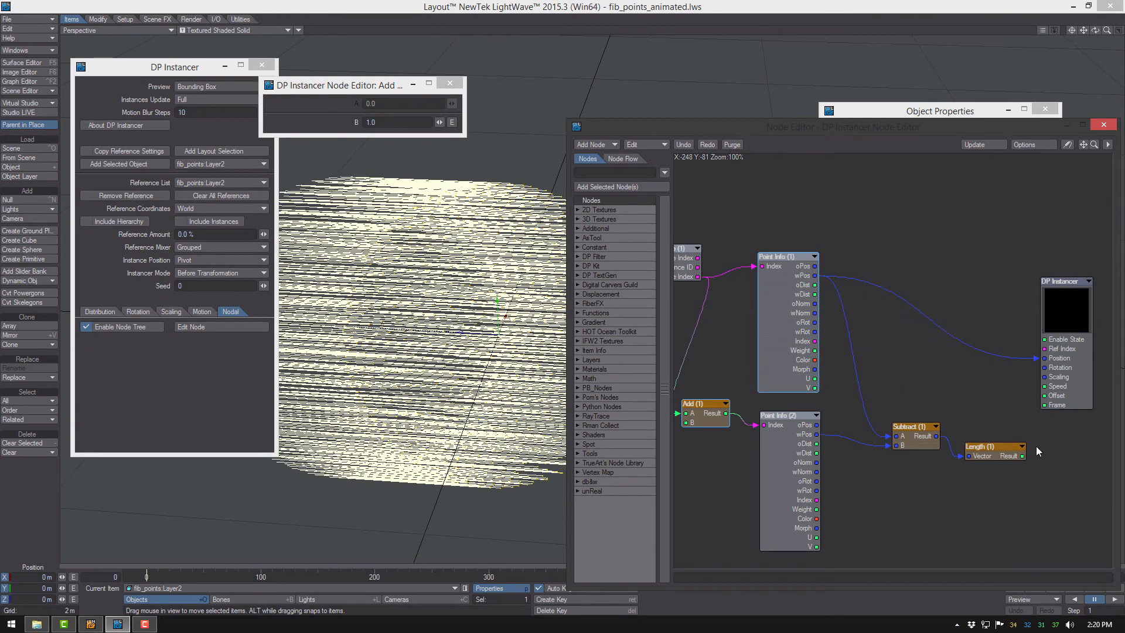
- Add a Make Vector node beside the Length node and feed the Length result into its Z input
{"action": "mouse_move", "coordinate": [1023, 457]}
{"action": "left_mouse_down"}
{"action": "mouse_move", "coordinate": [1006, 406]}
{"action": "mouse_move", "coordinate": [1059, 379]}
{"action": "mouse_move", "coordinate": [1015, 465]}
{"action": "left_mouse_up"}
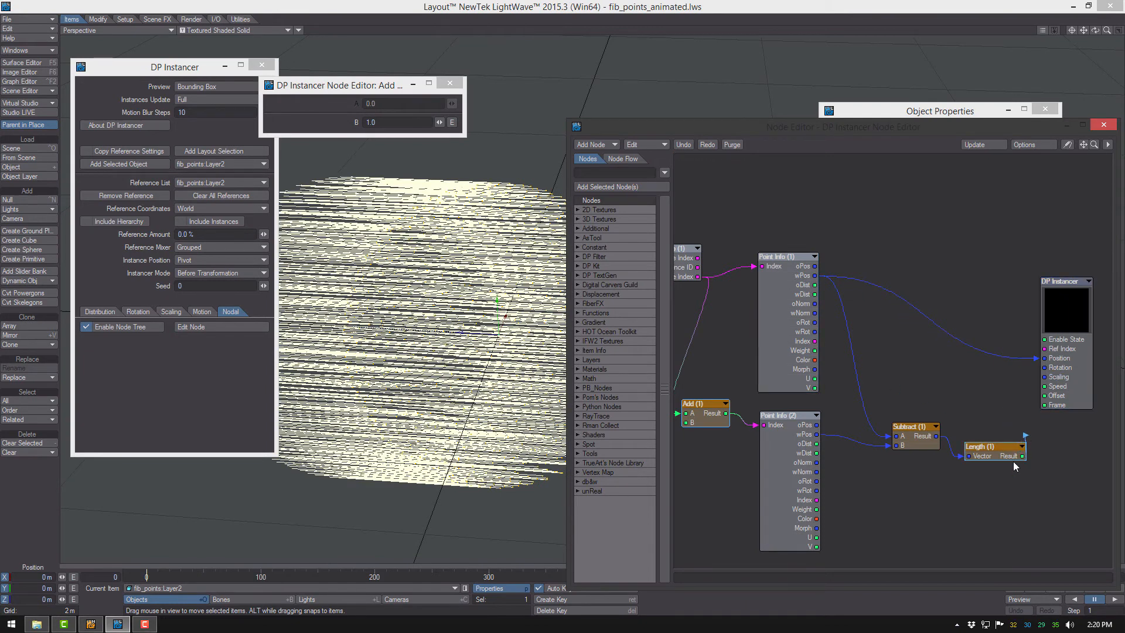
{"action": "right_click", "coordinate": [953, 498]}
{"action": "mouse_move", "coordinate": [981, 504]}
{"action": "mouse_move", "coordinate": [1033, 517]}
{"action": "mouse_move", "coordinate": [970, 570]}
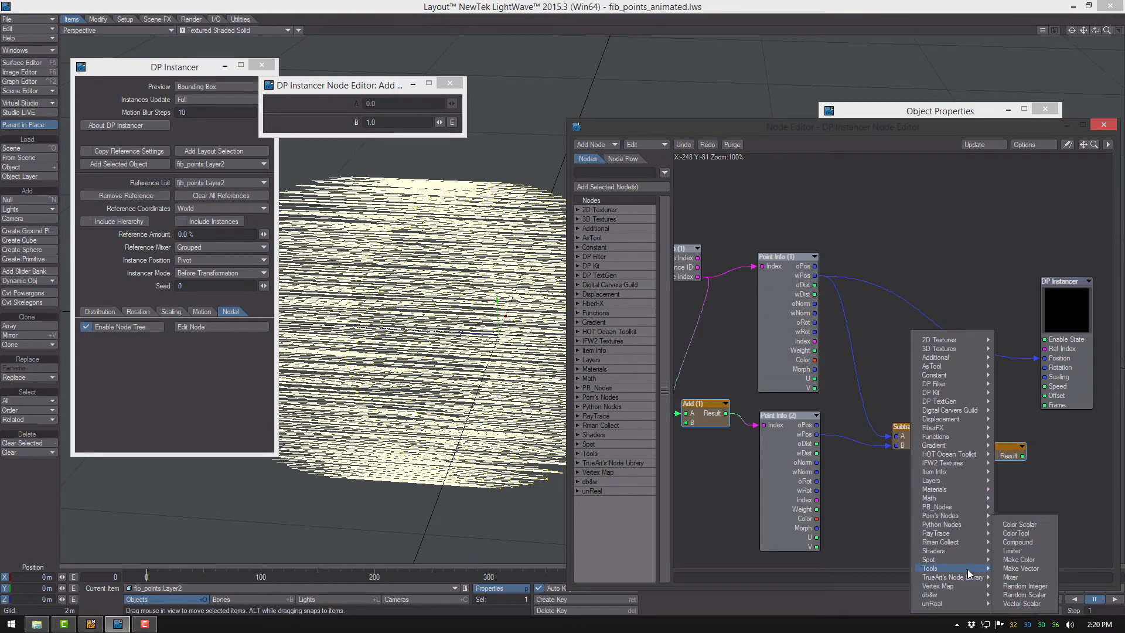
{"action": "left_click", "coordinate": [1025, 569]}
{"action": "left_click_drag", "start_coordinate": [908, 363], "coordinate": [1092, 467]}
{"action": "left_click_drag", "start_coordinate": [1036, 461], "coordinate": [967, 460], "text": "alt"}
{"action": "left_click_drag", "start_coordinate": [996, 384], "coordinate": [1078, 381]}
{"action": "left_click_drag", "start_coordinate": [954, 454], "coordinate": [981, 472]}
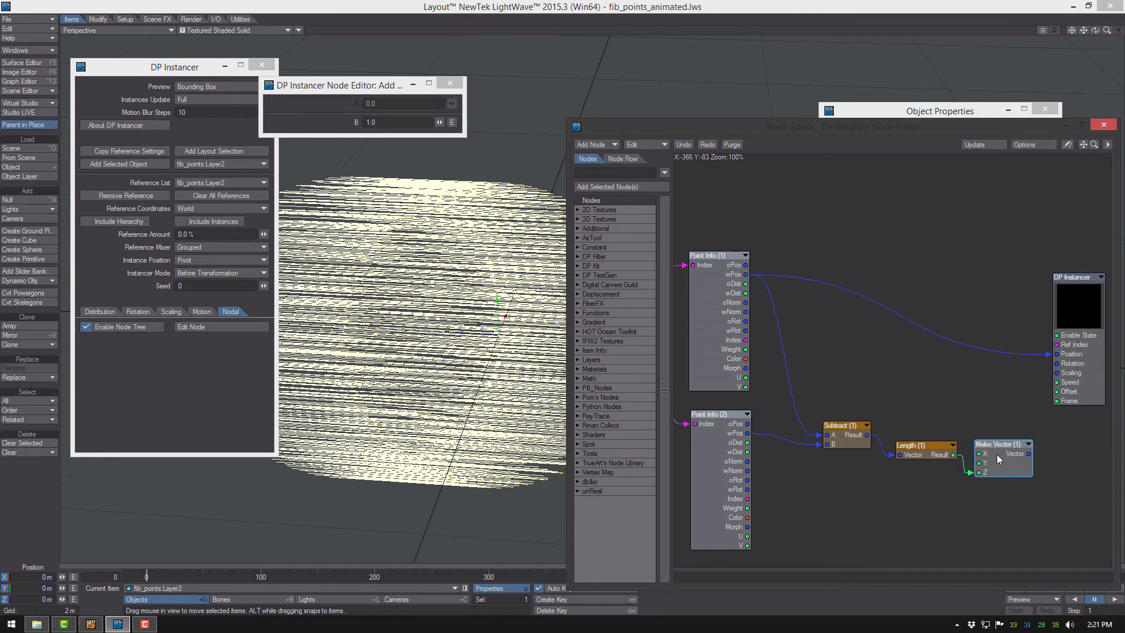
- Set the Make Vector node's X value to 1.0 and connect its Vector output to the DP Instancer's Scaling input
{"action": "left_click", "coordinate": [997, 455]}
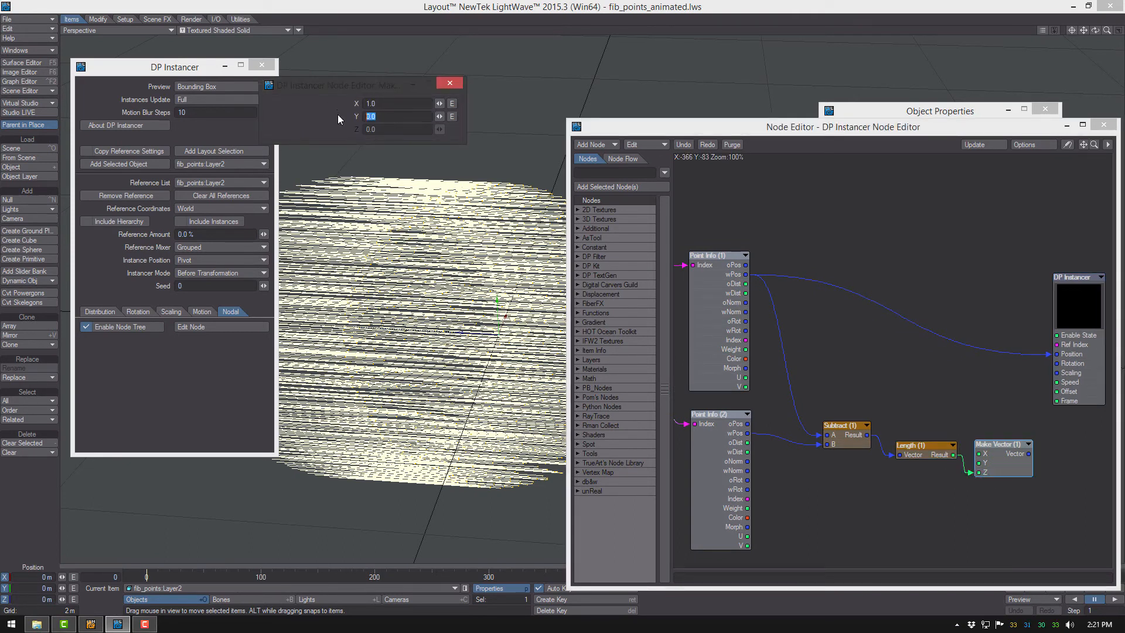
{"action": "left_click", "coordinate": [453, 82]}
{"action": "left_click_drag", "start_coordinate": [1028, 453], "coordinate": [1047, 373]}
- Open the Add node's settings and examine its B value
{"action": "left_click_drag", "start_coordinate": [903, 348], "coordinate": [1050, 344], "text": "alt"}
{"action": "double_click", "coordinate": [788, 408]}
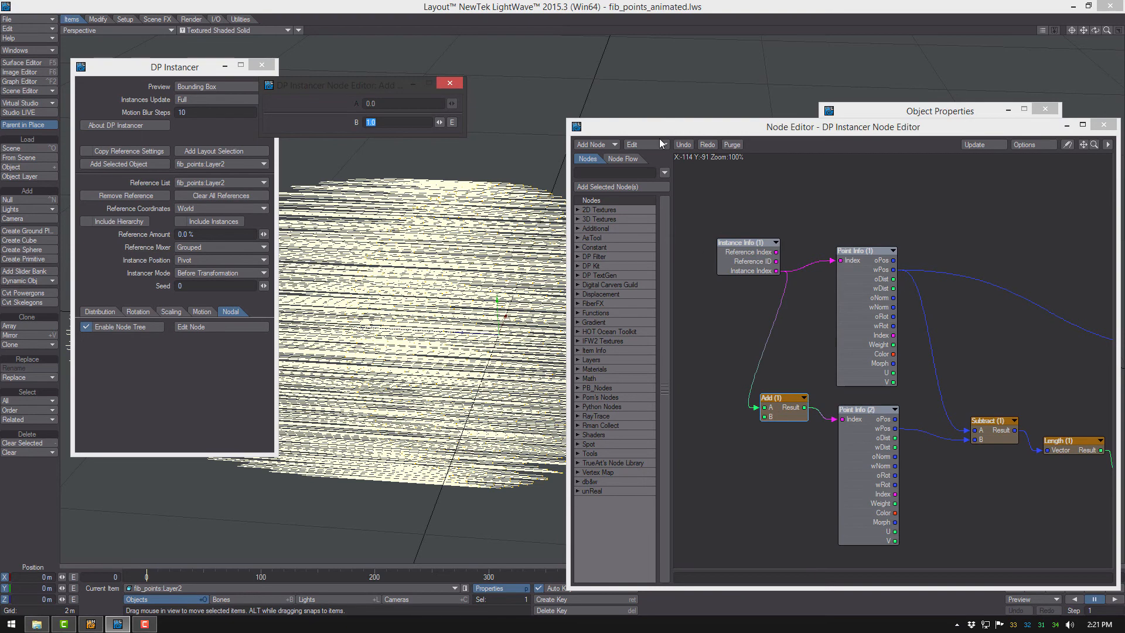
{"action": "left_click_drag", "start_coordinate": [661, 143], "coordinate": [625, 121]}
{"action": "left_click_drag", "start_coordinate": [785, 291], "coordinate": [631, 259], "text": "alt"}
- Add a DP Kit Align To node with the two wPos outputs as From and To, and connect its Rotation to the DP Instancer's Rotation
{"action": "right_click", "coordinate": [818, 290]}
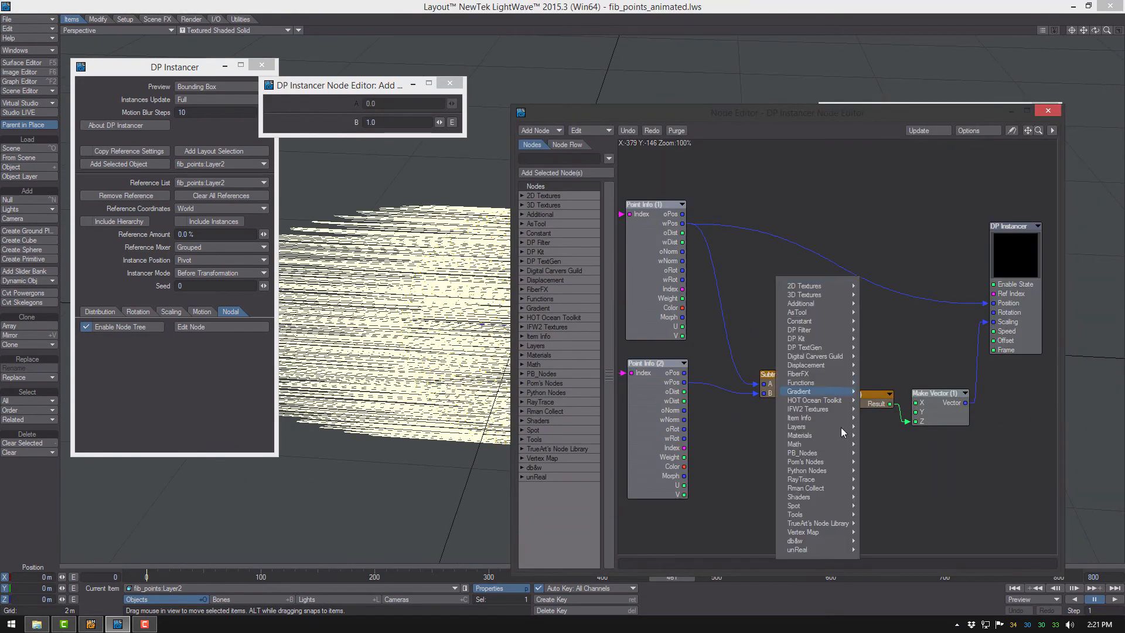
{"action": "mouse_move", "coordinate": [821, 338]}
{"action": "mouse_move", "coordinate": [899, 425]}
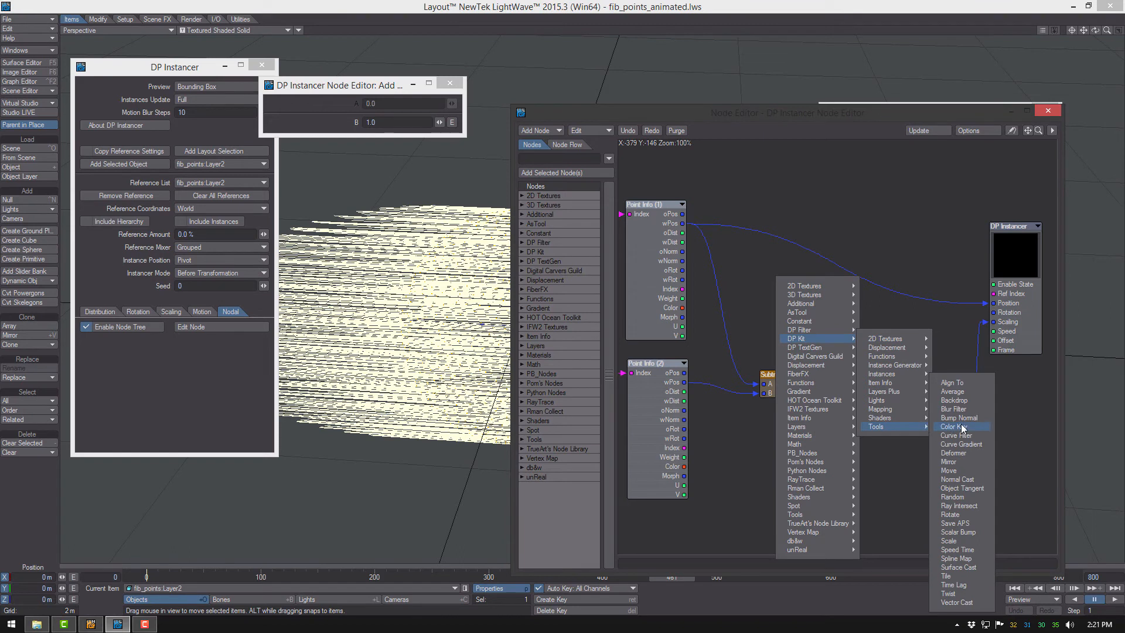
{"action": "left_click", "coordinate": [972, 383]}
{"action": "left_click_drag", "start_coordinate": [902, 367], "coordinate": [867, 347]}
{"action": "left_click_drag", "start_coordinate": [683, 228], "coordinate": [860, 326]}
{"action": "left_click_drag", "start_coordinate": [685, 382], "coordinate": [994, 312]}
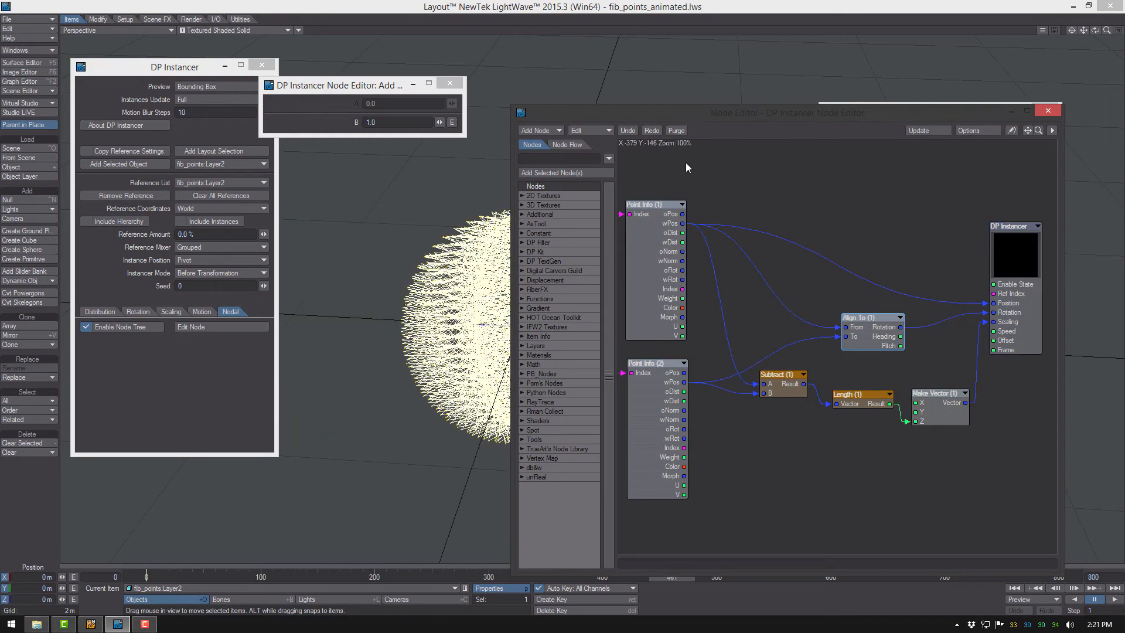
- Uncover the viewport and scrub the timeline back to frame 0 to examine the instanced lines
{"action": "left_click_drag", "start_coordinate": [604, 118], "coordinate": [719, 104]}
{"action": "left_click_drag", "start_coordinate": [516, 352], "coordinate": [624, 531], "text": "ctrl+alt"}
{"action": "left_click_drag", "start_coordinate": [678, 576], "coordinate": [147, 580]}
- Open the Divide node's settings in the node texture of the fib_points displacement map
{"action": "left_click", "coordinate": [499, 588]}
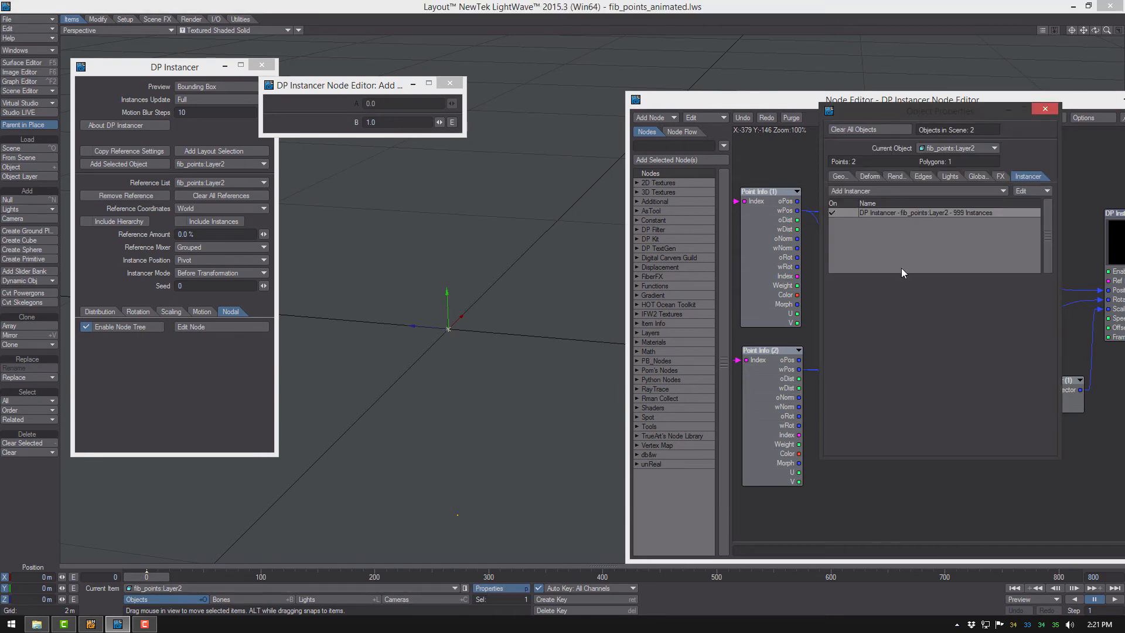
{"action": "left_click", "coordinate": [870, 177]}
{"action": "left_click", "coordinate": [964, 149]}
{"action": "left_click", "coordinate": [954, 139]}
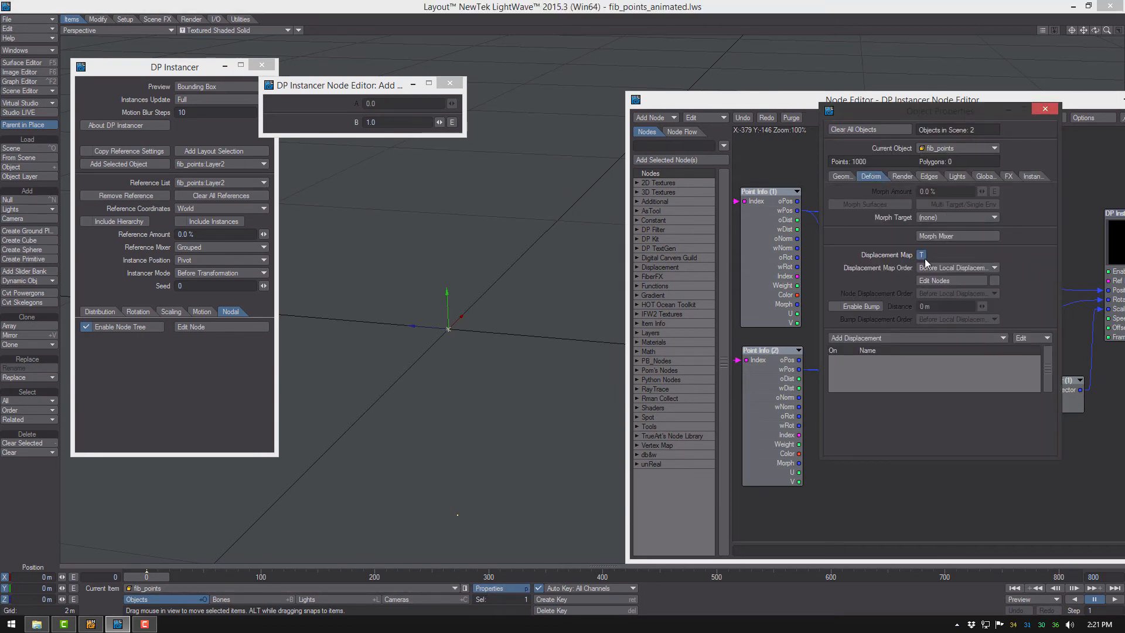
{"action": "left_click", "coordinate": [921, 254]}
{"action": "left_click", "coordinate": [860, 236]}
{"action": "left_click_drag", "start_coordinate": [859, 237], "coordinate": [788, 222]}
{"action": "left_click", "coordinate": [967, 295]}
{"action": "mouse_move", "coordinate": [974, 292]}
{"action": "left_mouse_down"}
{"action": "mouse_move", "coordinate": [988, 277]}
{"action": "mouse_move", "coordinate": [981, 251]}
{"action": "mouse_move", "coordinate": [855, 237]}
{"action": "left_mouse_up"}
- Set the frame 0 key of the Divide node's B envelope to 0.001 and close the graph and texture editors
{"action": "left_click", "coordinate": [453, 123]}
{"action": "left_click", "coordinate": [582, 301]}
{"action": "right_click_drag", "start_coordinate": [562, 276], "coordinate": [621, 333]}
{"action": "left_click", "coordinate": [635, 398]}
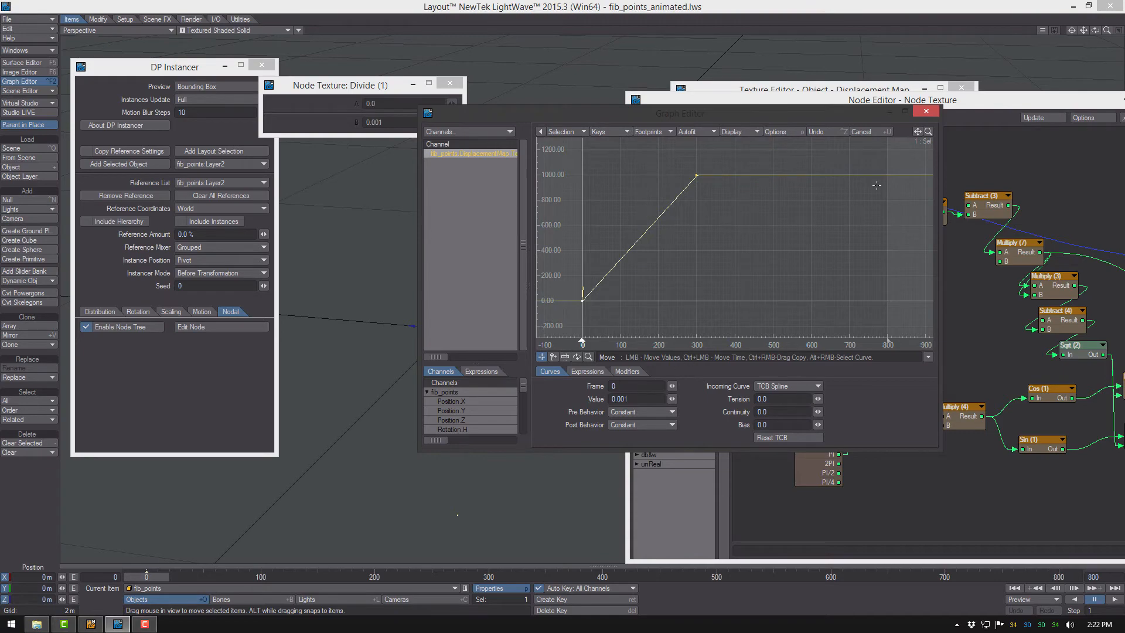
{"action": "left_click", "coordinate": [927, 109]}
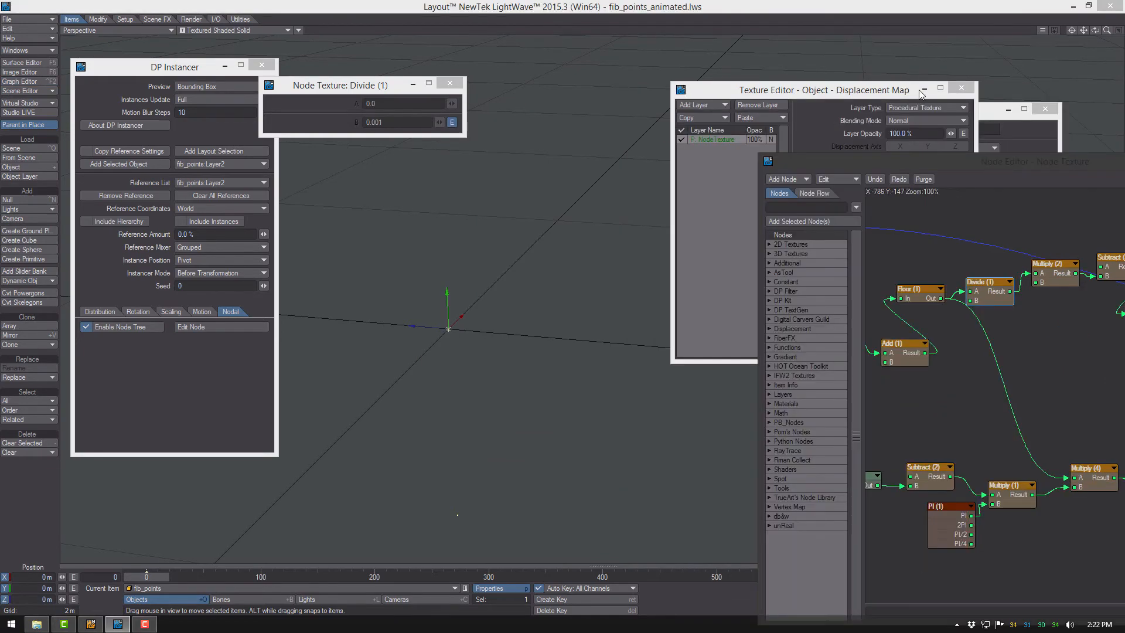
{"action": "left_click", "coordinate": [961, 88]}
- Select the fib_points:Layer2 object and scrub the timeline to examine its instanced lines and the DP Instancer's instance count
{"action": "left_click_drag", "start_coordinate": [146, 580], "coordinate": [239, 580]}
{"action": "key", "text": "shift+o"}
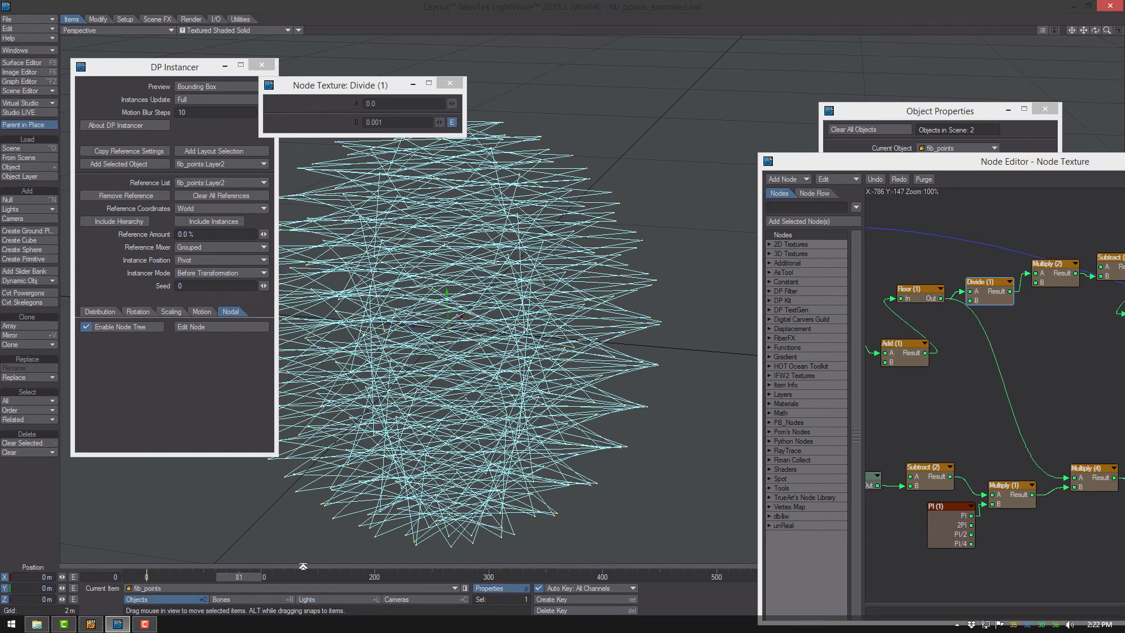
{"action": "key", "text": "Down"}
{"action": "left_click_drag", "start_coordinate": [255, 578], "coordinate": [157, 577]}
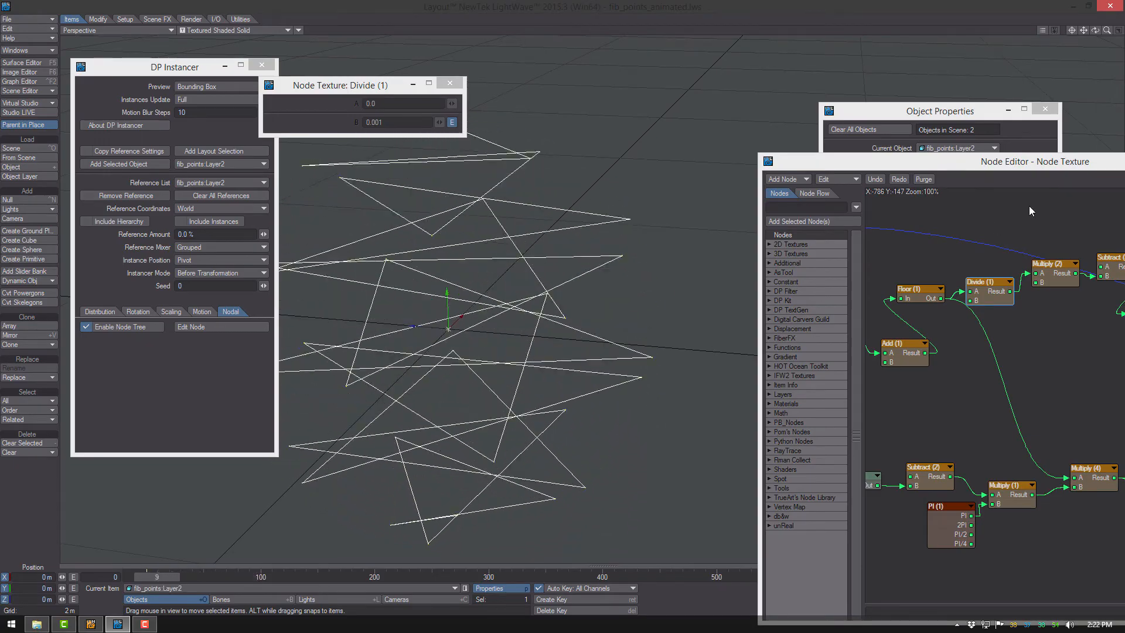
{"action": "left_click_drag", "start_coordinate": [1046, 170], "coordinate": [1089, 324]}
{"action": "left_click", "coordinate": [1033, 175]}
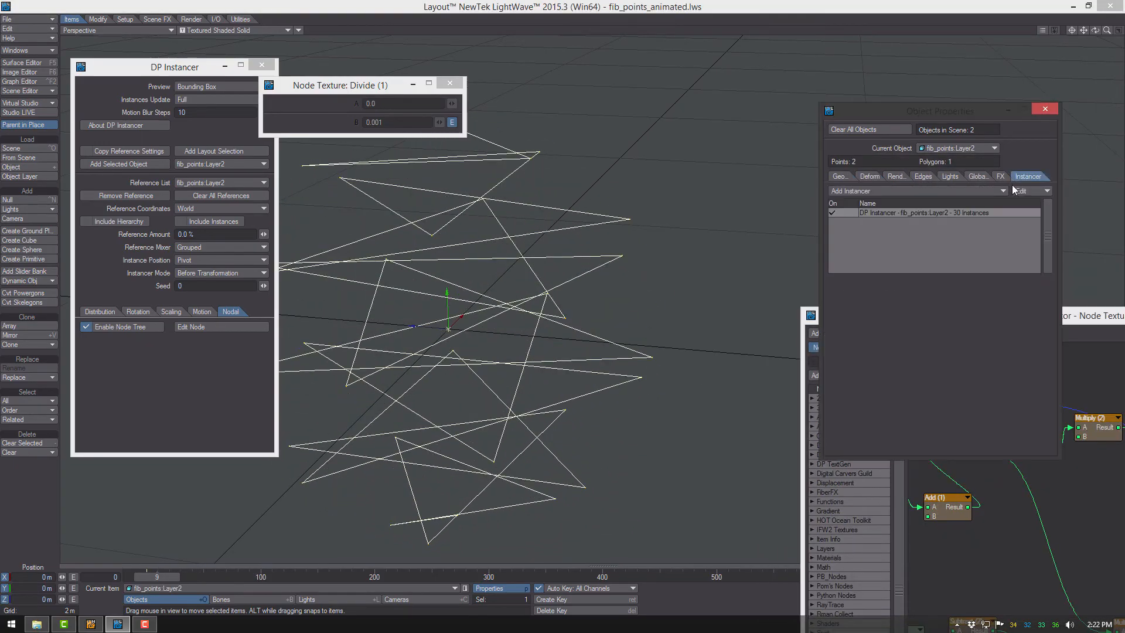
{"action": "left_click_drag", "start_coordinate": [157, 577], "coordinate": [821, 577]}
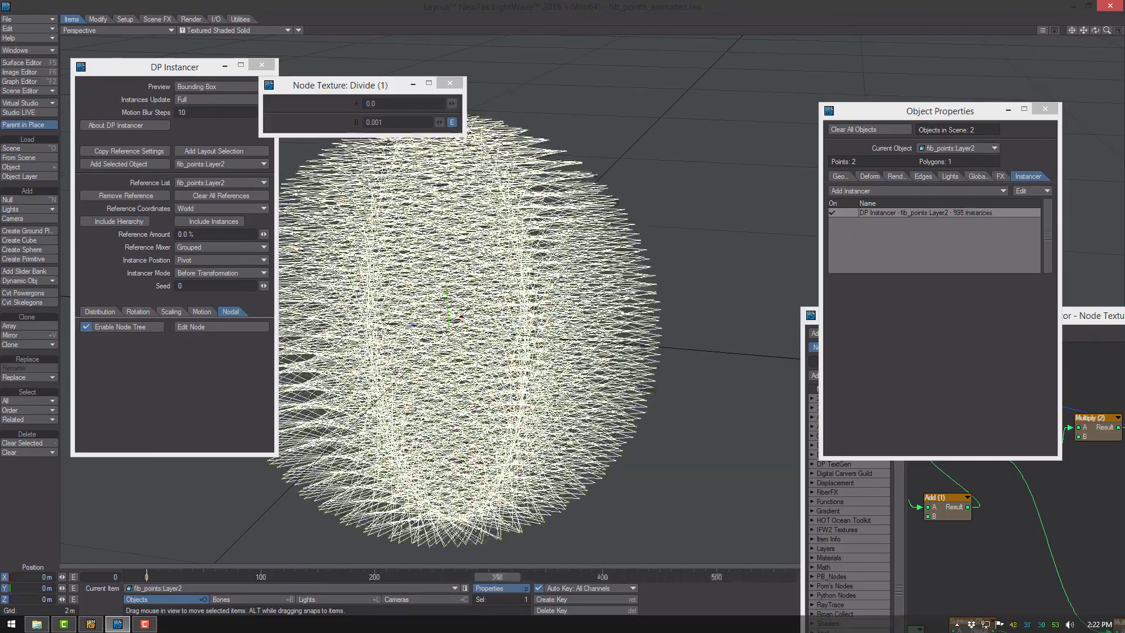
- Close the displacement node editor, open the DP Instancer node tree and set its Add node's B value to -1.0
{"action": "left_click_drag", "start_coordinate": [1067, 322], "coordinate": [780, 110]}
{"action": "left_click_drag", "start_coordinate": [789, 328], "coordinate": [825, 308], "text": "alt"}
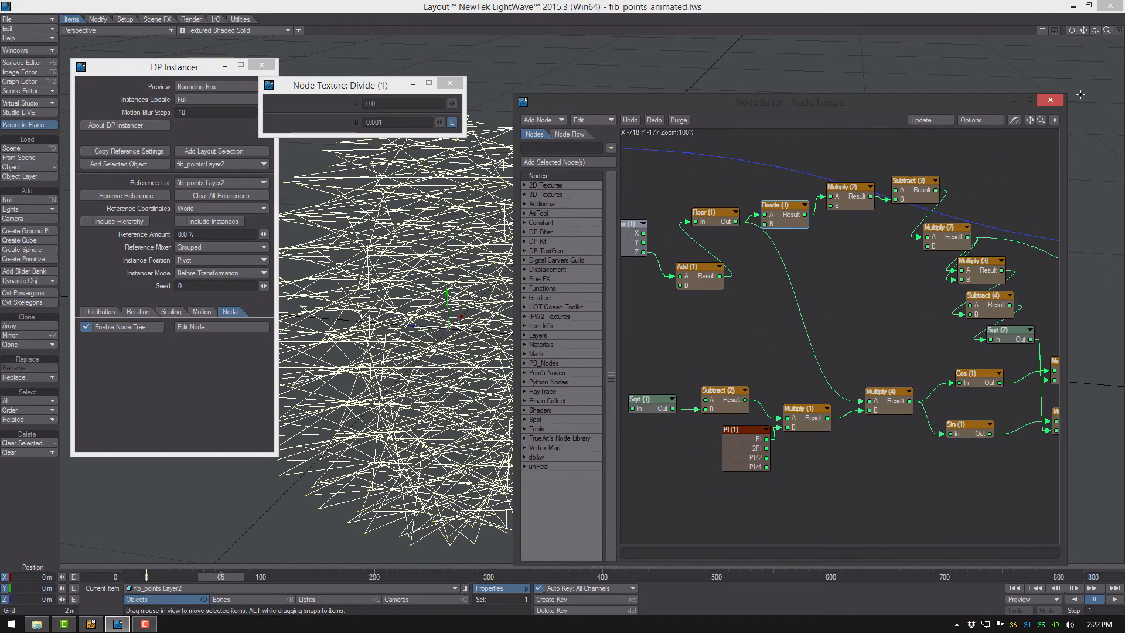
{"action": "left_click", "coordinate": [1050, 101]}
{"action": "left_click", "coordinate": [221, 328]}
{"action": "left_click_drag", "start_coordinate": [790, 307], "coordinate": [982, 297], "text": "alt"}
{"action": "mouse_move", "coordinate": [792, 344]}
{"action": "left_mouse_down", "text": "alt"}
{"action": "mouse_move", "coordinate": [913, 360]}
{"action": "mouse_move", "coordinate": [873, 378]}
{"action": "mouse_move", "coordinate": [808, 353]}
{"action": "left_mouse_up", "text": "alt"}
{"action": "left_click", "coordinate": [772, 356]}
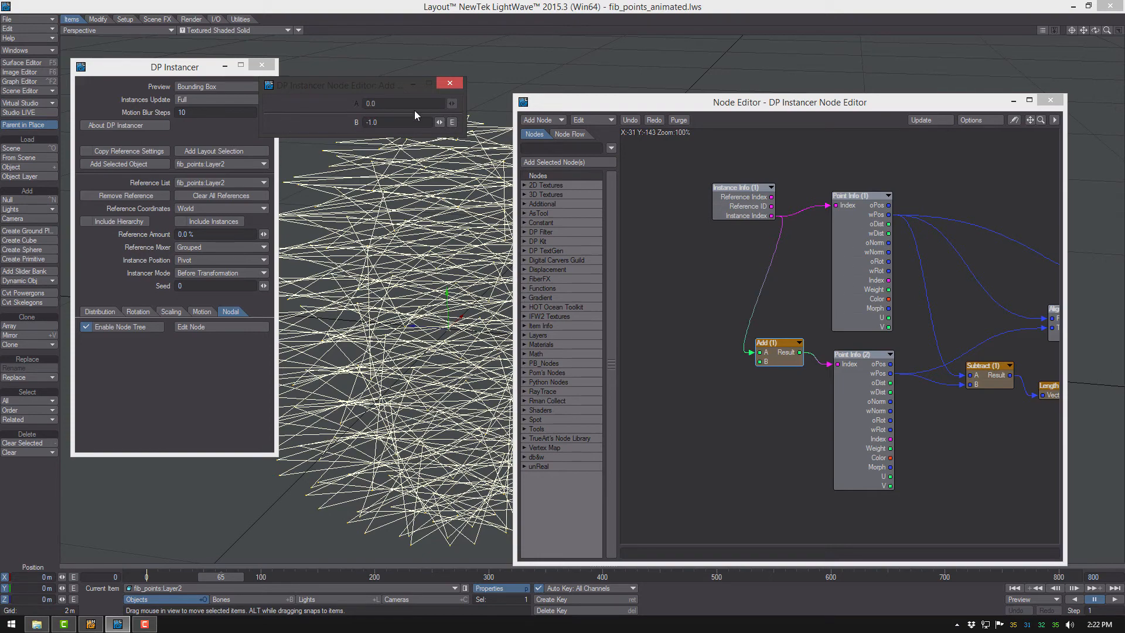
{"action": "left_click_drag", "start_coordinate": [523, 102], "coordinate": [614, 105]}
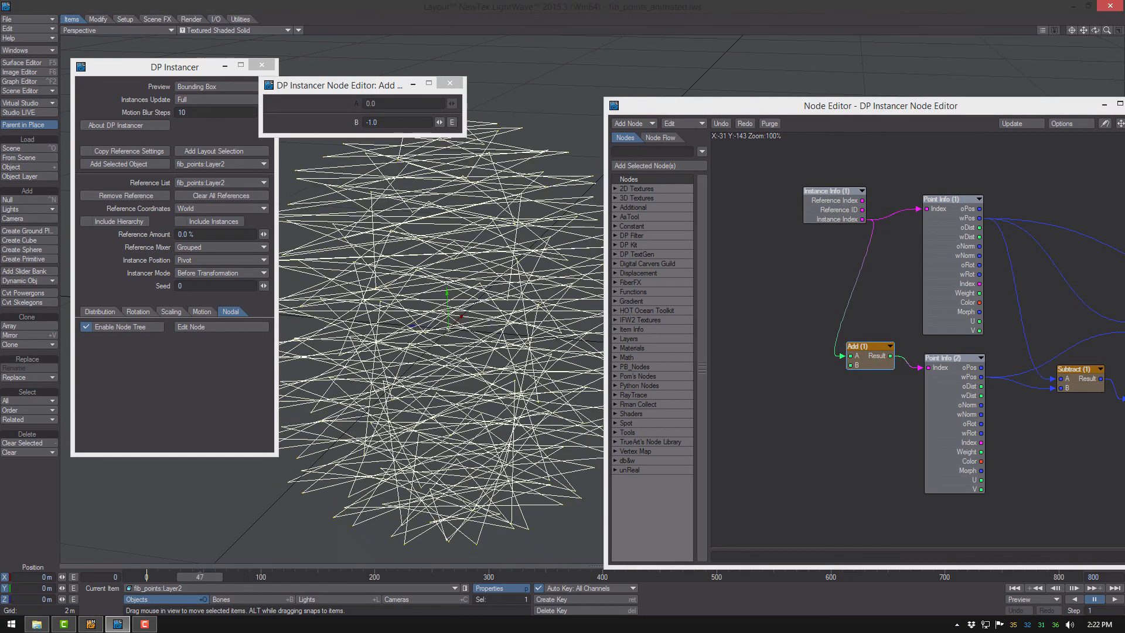
- Animate the Add node's B value with a stepped key of 1.0 at frame 500
{"action": "left_click", "coordinate": [453, 122]}
{"action": "left_click", "coordinate": [553, 358]}
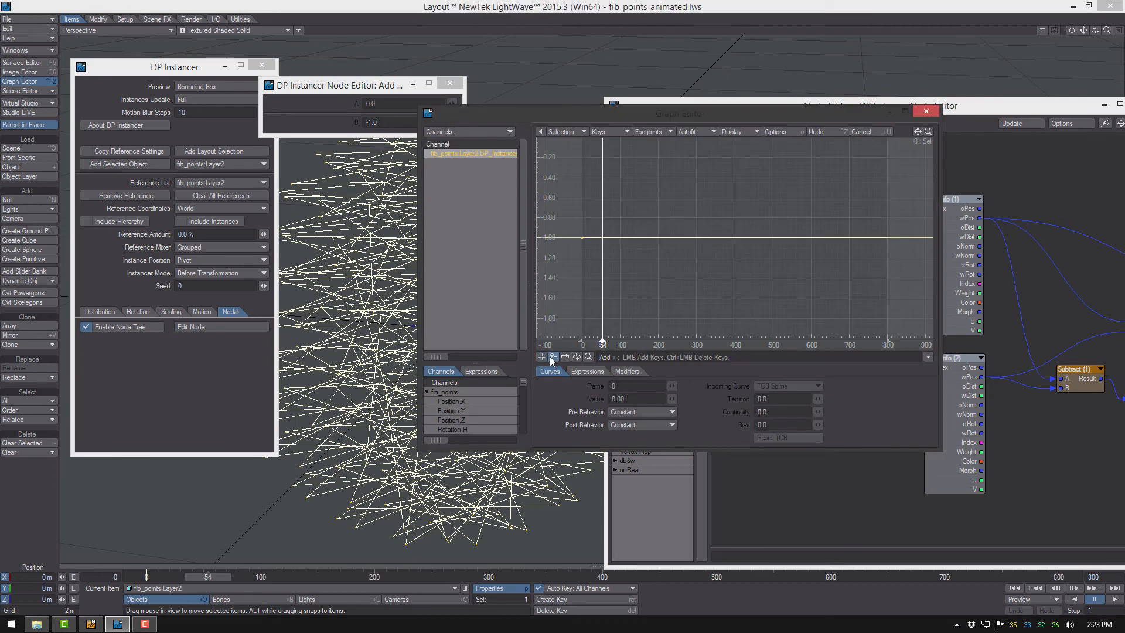
{"action": "left_click", "coordinate": [774, 237]}
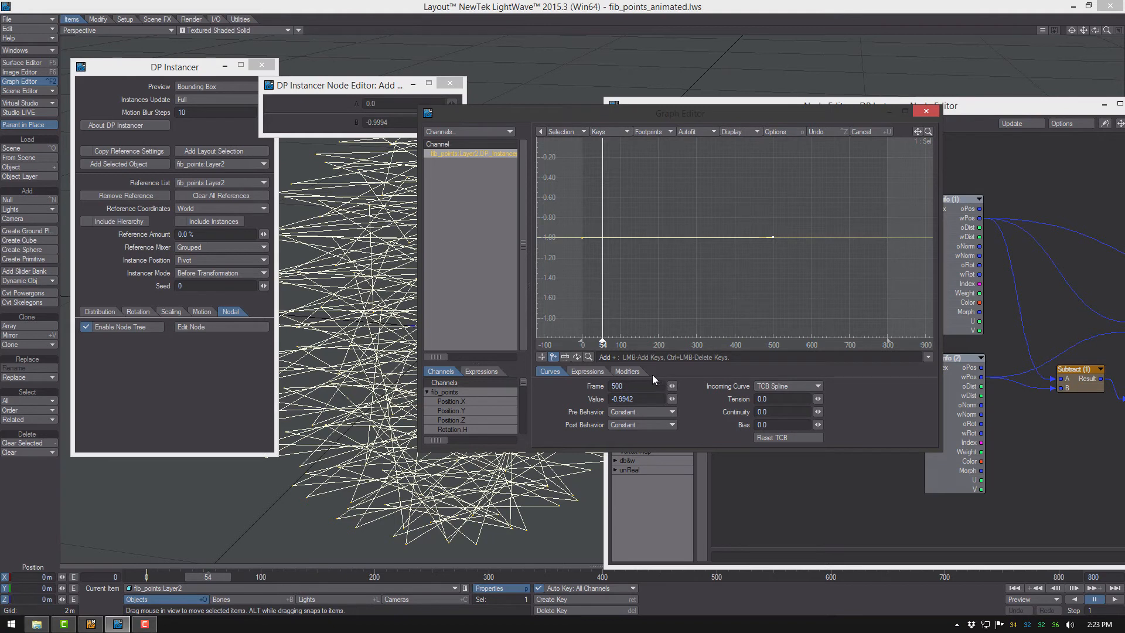
{"action": "type", "text": "1"}
{"action": "key", "text": "Return"}
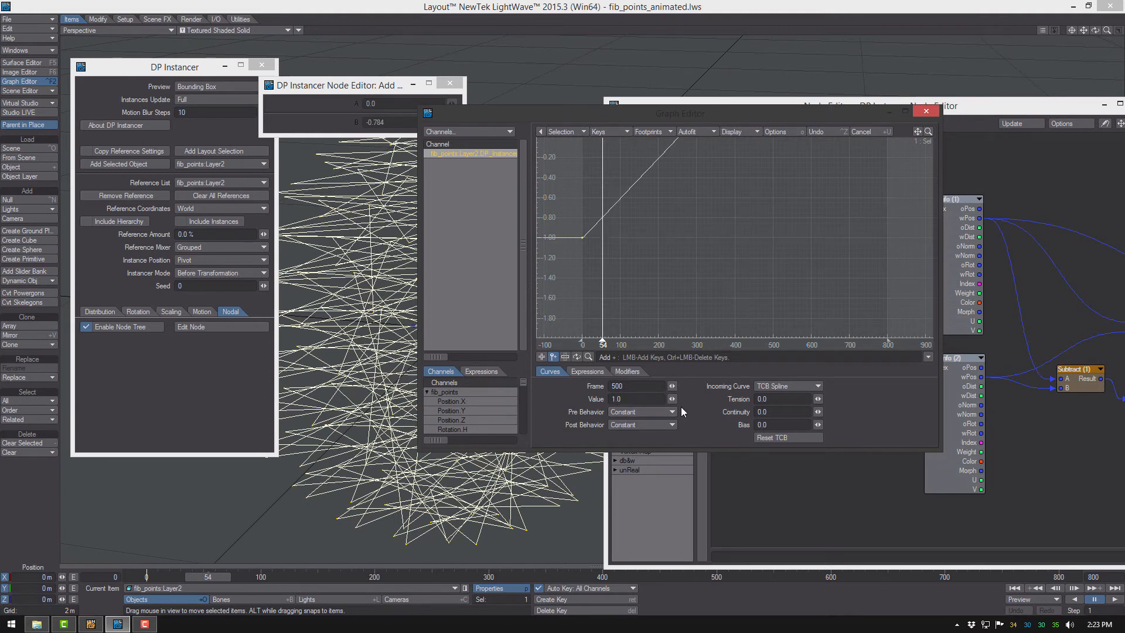
{"action": "left_click", "coordinate": [788, 385]}
{"action": "left_click", "coordinate": [783, 416]}
{"action": "left_click", "coordinate": [788, 390]}
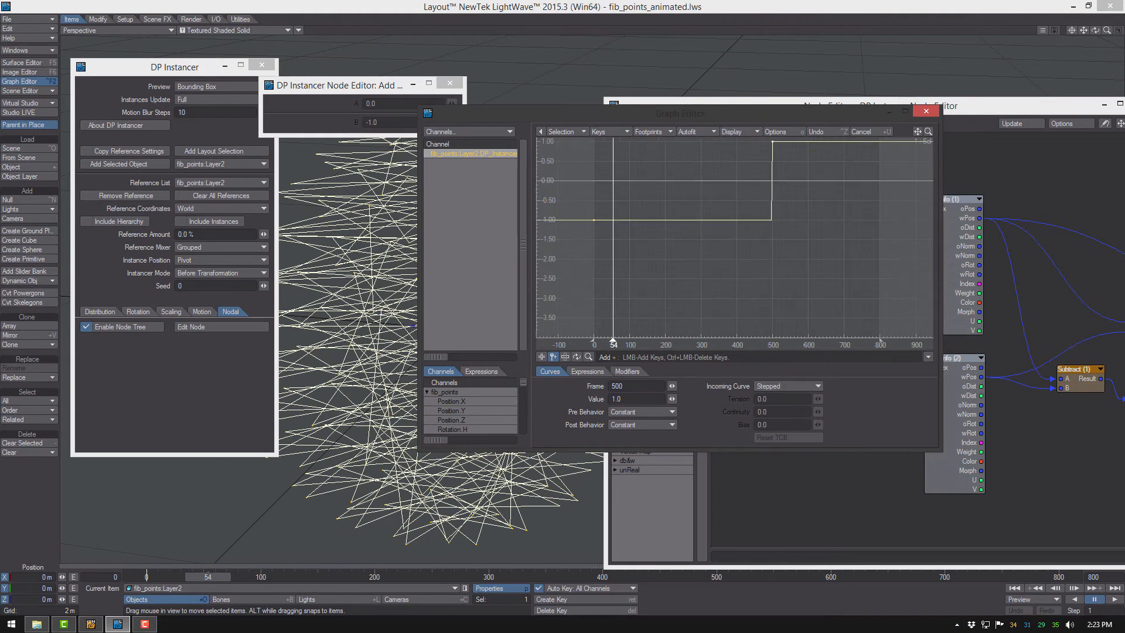
{"action": "left_click_drag", "start_coordinate": [874, 158], "coordinate": [844, 156], "text": "ctrl+alt"}
{"action": "left_click", "coordinate": [922, 112]}
- Return the Add node's B value to 1.0, close the node and Object Properties windows, and move the DP Instancer window clear of the sphere
{"action": "left_click_drag", "start_coordinate": [829, 108], "coordinate": [660, 119]}
{"action": "left_click", "coordinate": [974, 115]}
{"action": "left_click_drag", "start_coordinate": [977, 117], "coordinate": [1006, 120]}
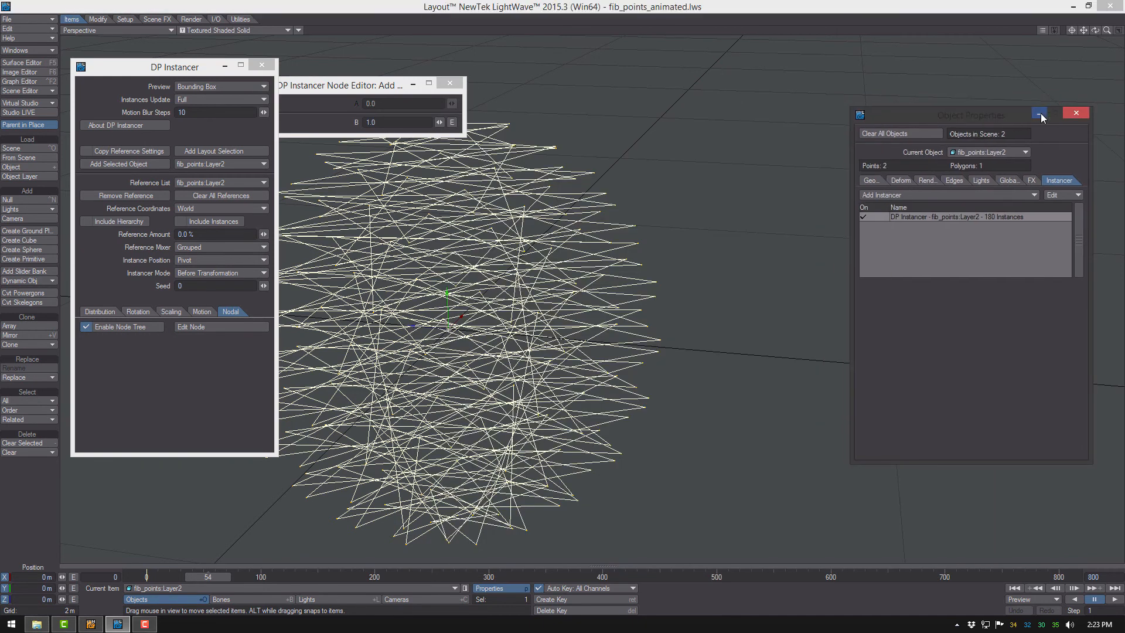
{"action": "left_click", "coordinate": [1073, 112]}
{"action": "left_click", "coordinate": [450, 82]}
{"action": "left_click_drag", "start_coordinate": [181, 66], "coordinate": [988, 54]}
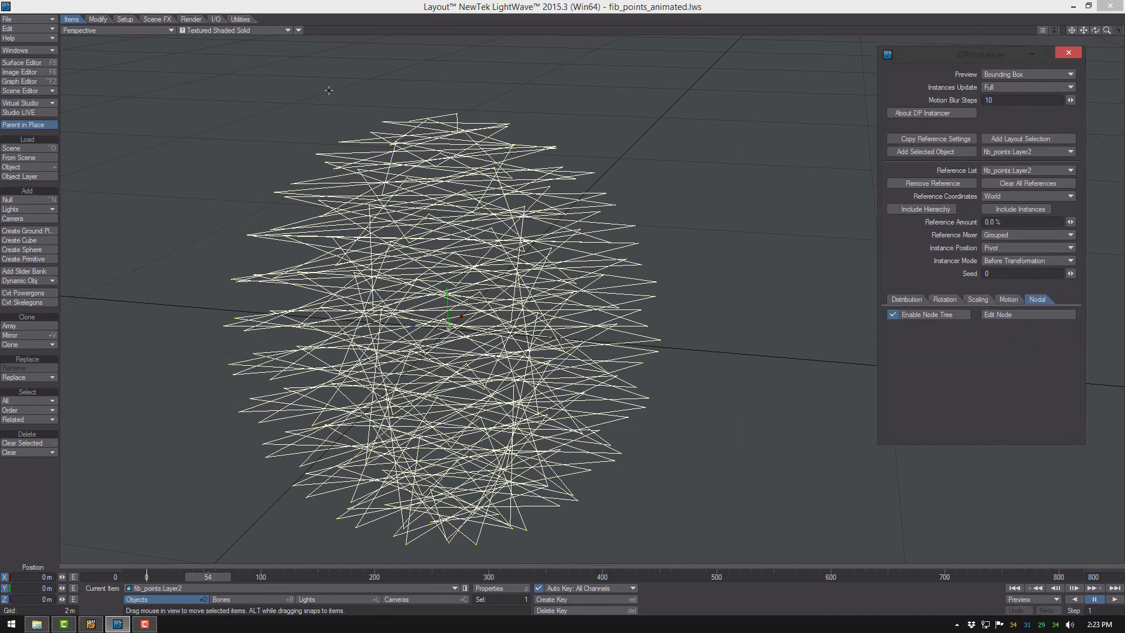
- Save the scene as fib_lines.lws in the Scenes folder, overwriting the existing file
{"action": "left_click", "coordinate": [36, 18]}
{"action": "mouse_move", "coordinate": [70, 53]}
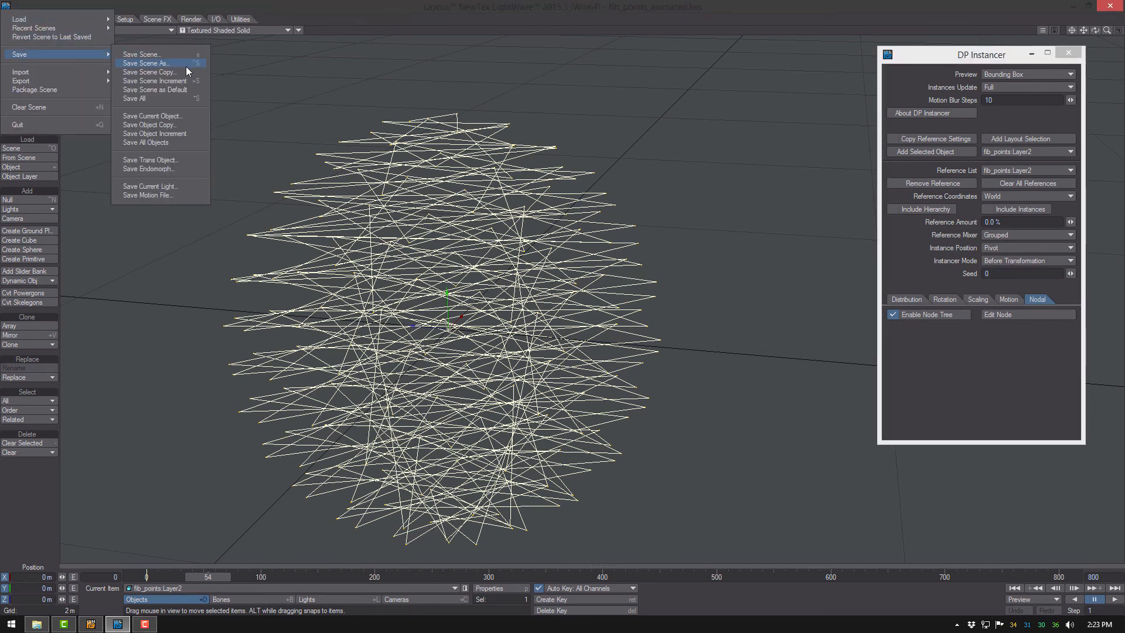
{"action": "left_click", "coordinate": [185, 64]}
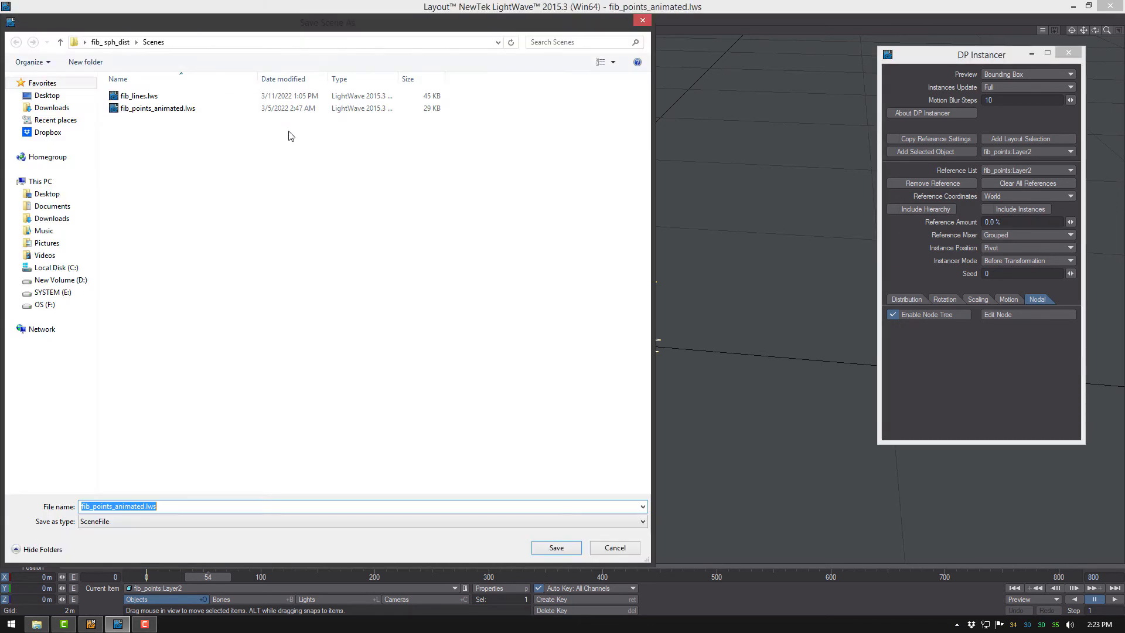
{"action": "left_click", "coordinate": [141, 96]}
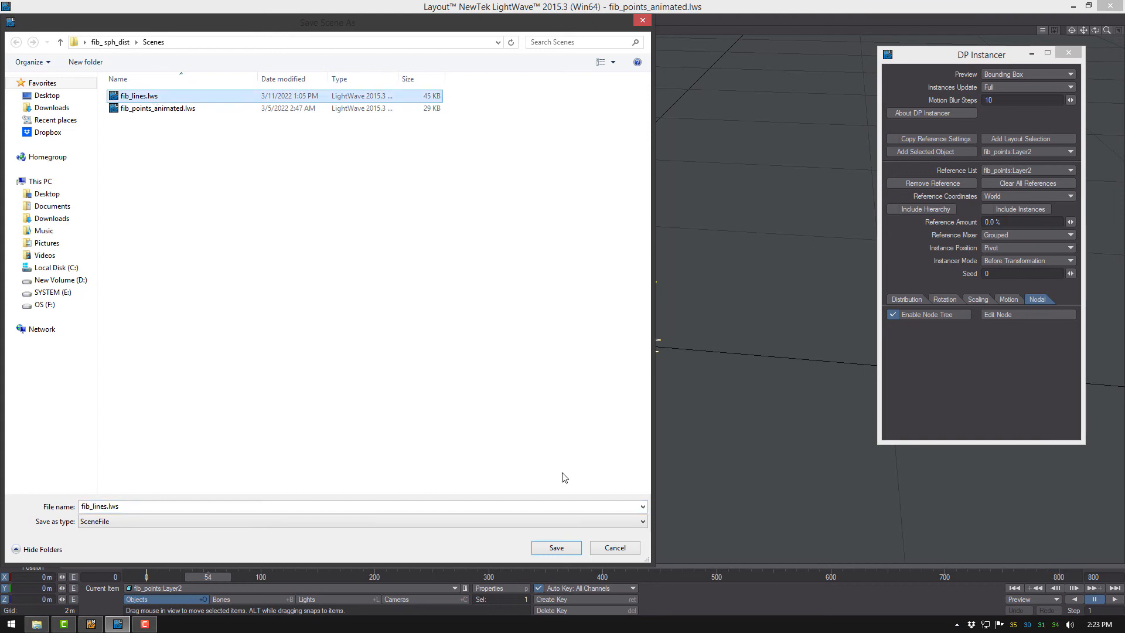
{"action": "left_click", "coordinate": [557, 549]}
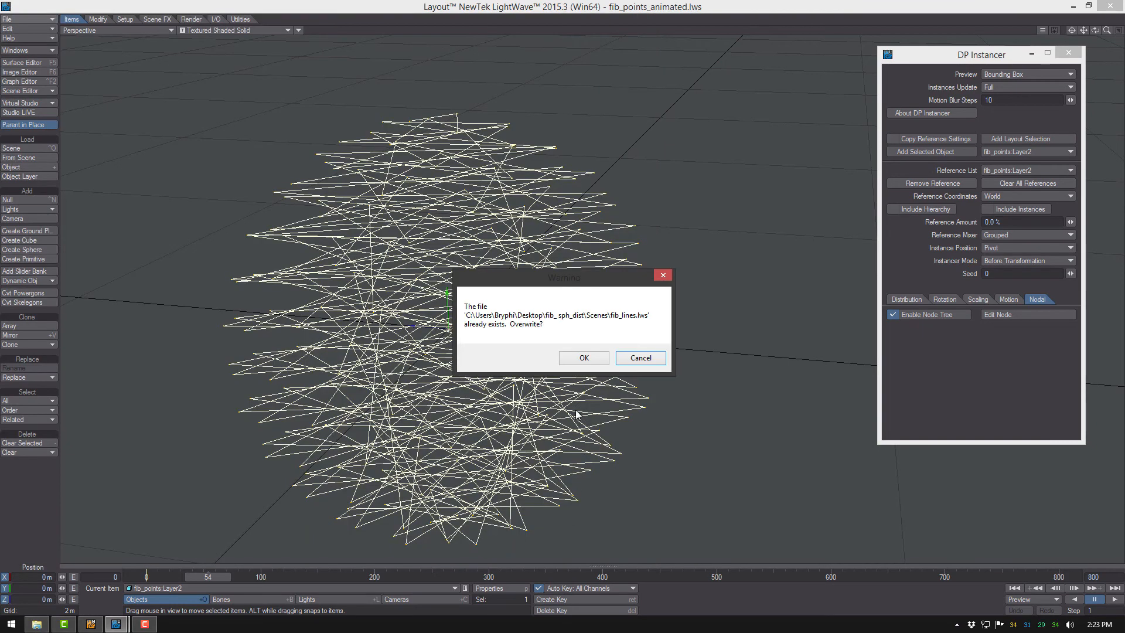
{"action": "left_click", "coordinate": [580, 359]}
- Preview the instanced lines in the viewport with VPR and return the display to Textured Shaded Solid
{"action": "left_click", "coordinate": [247, 30]}
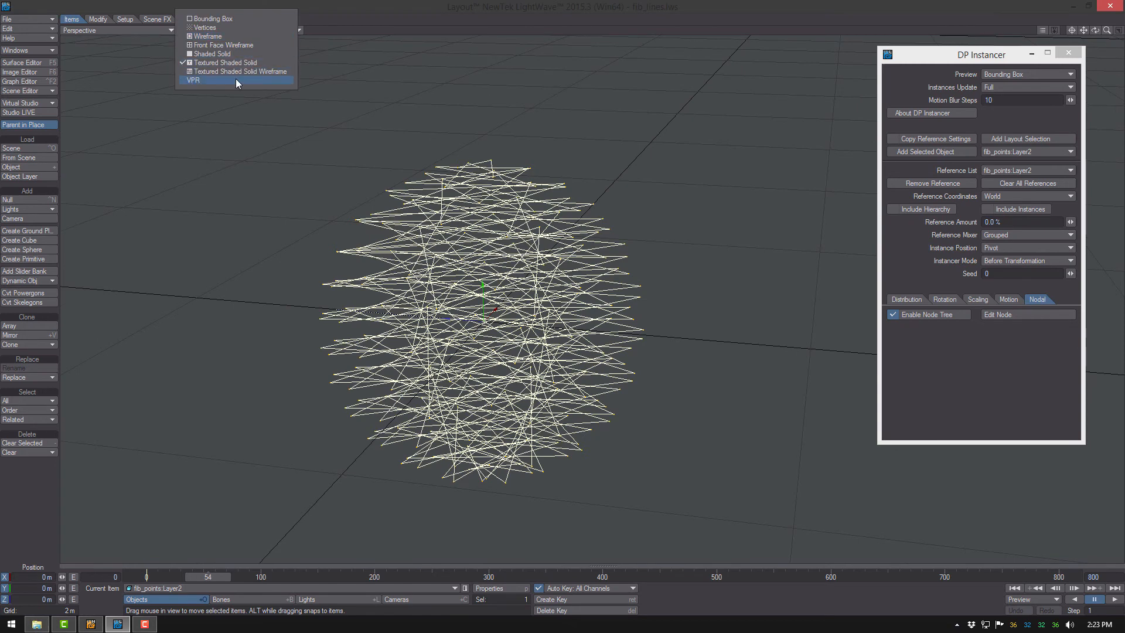
{"action": "left_click", "coordinate": [235, 79]}
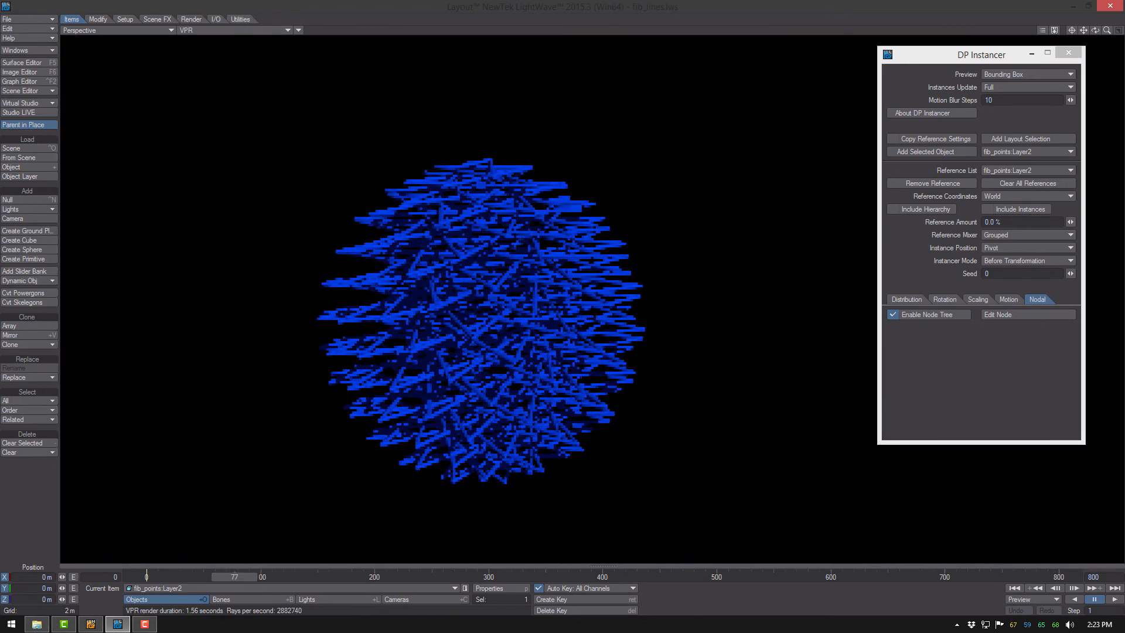
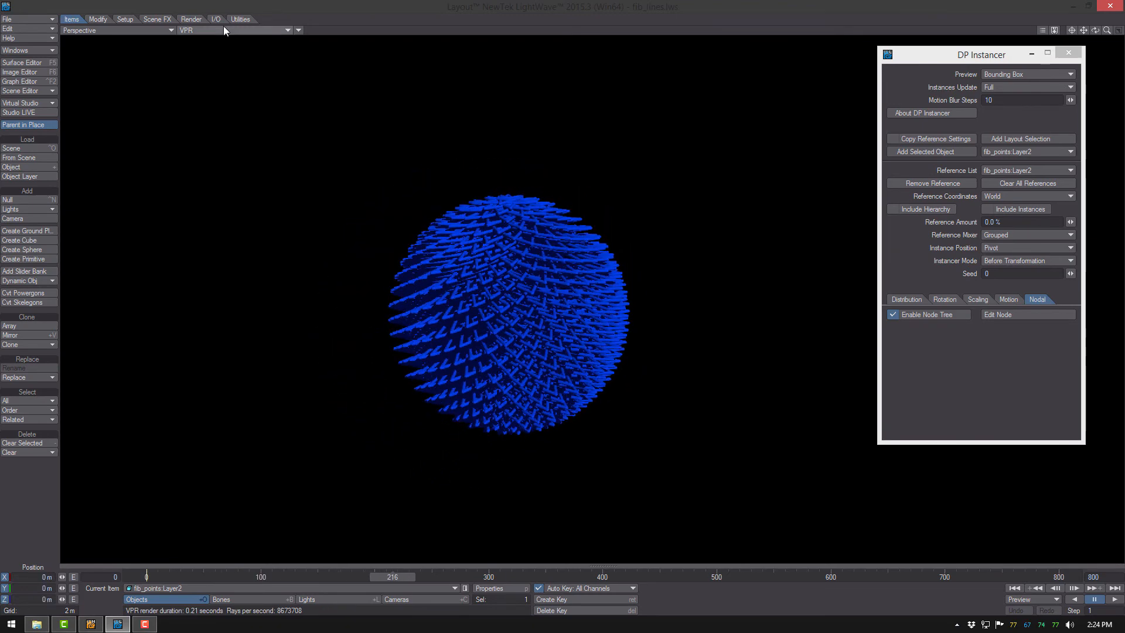
{"action": "left_click", "coordinate": [224, 30]}
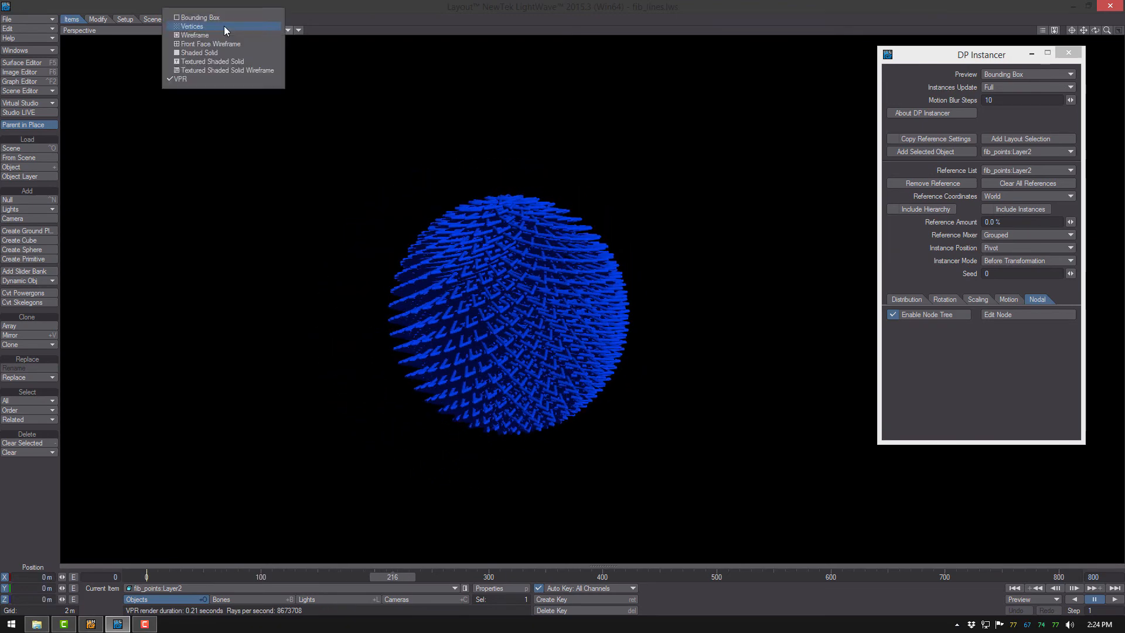
{"action": "left_click", "coordinate": [246, 62]}
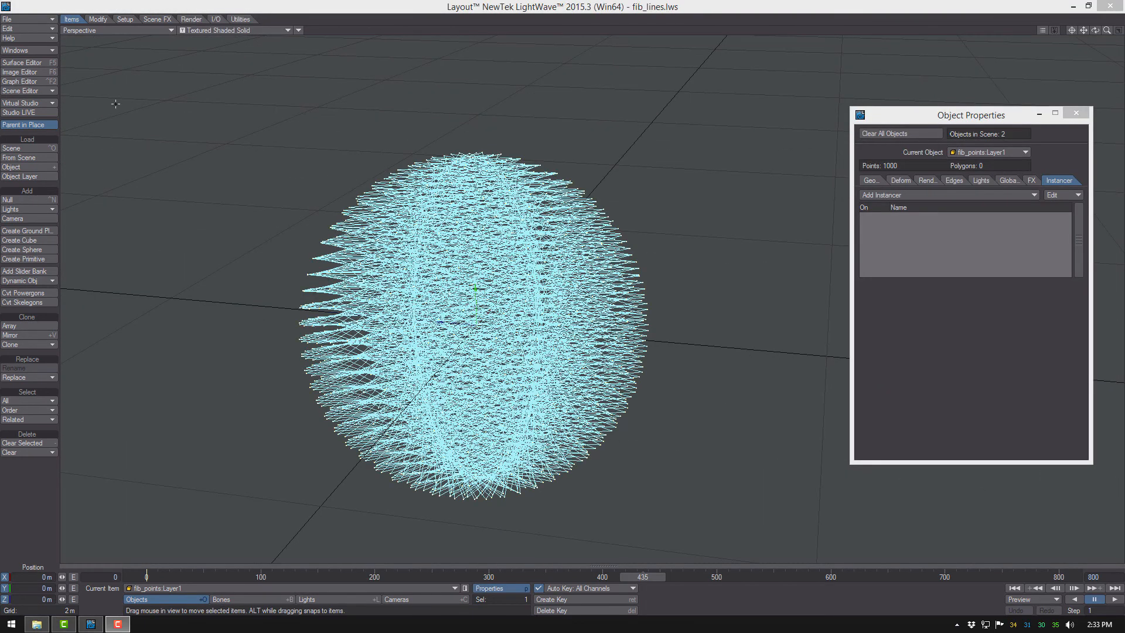
- Load layer 3 of the fib_points object into the scene and check the item list in the Scene Editor
{"action": "left_click", "coordinate": [20, 22]}
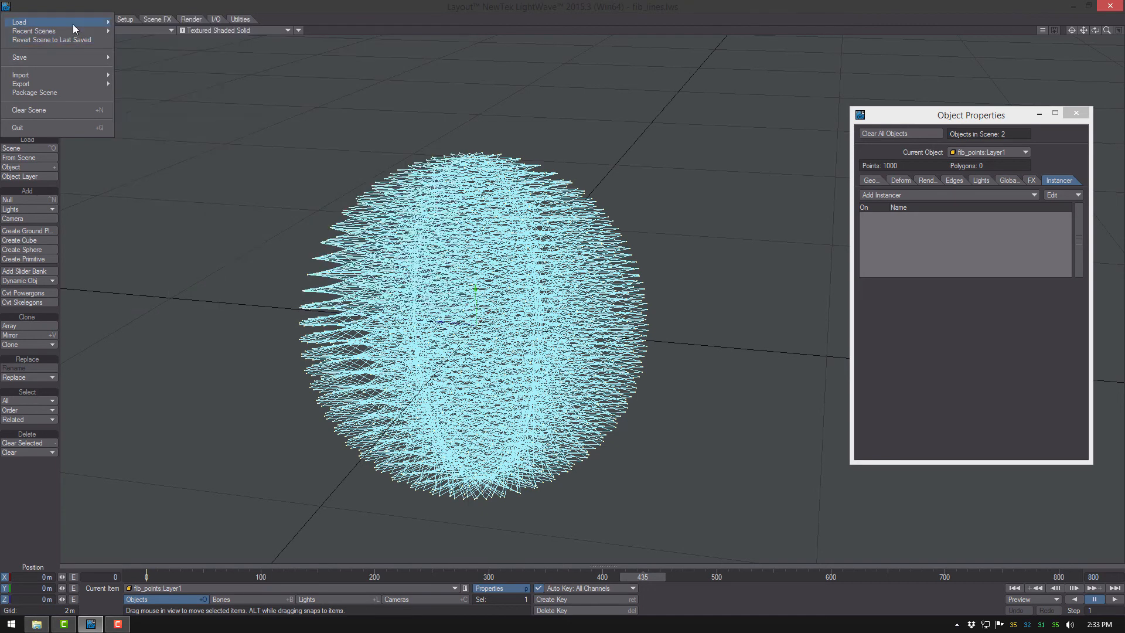
{"action": "mouse_move", "coordinate": [73, 24]}
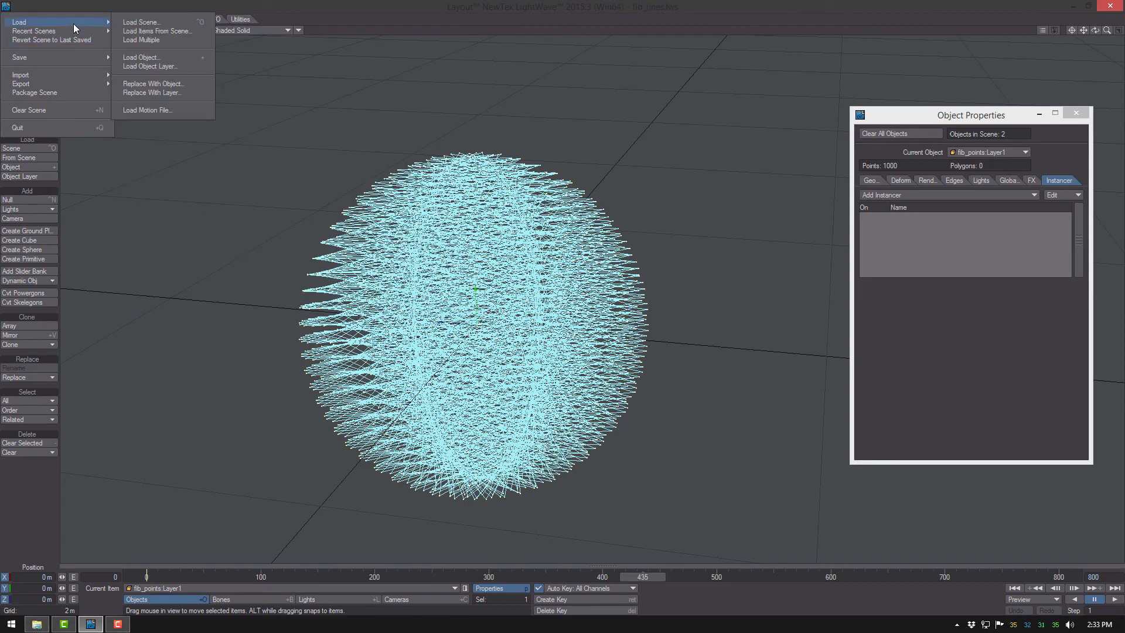
{"action": "left_click", "coordinate": [150, 66]}
{"action": "double_click", "coordinate": [164, 108]}
{"action": "left_click_drag", "start_coordinate": [539, 139], "coordinate": [553, 157]}
{"action": "left_click", "coordinate": [618, 136]}
{"action": "left_click_drag", "start_coordinate": [615, 136], "coordinate": [476, 273], "text": "ctrl+alt"}
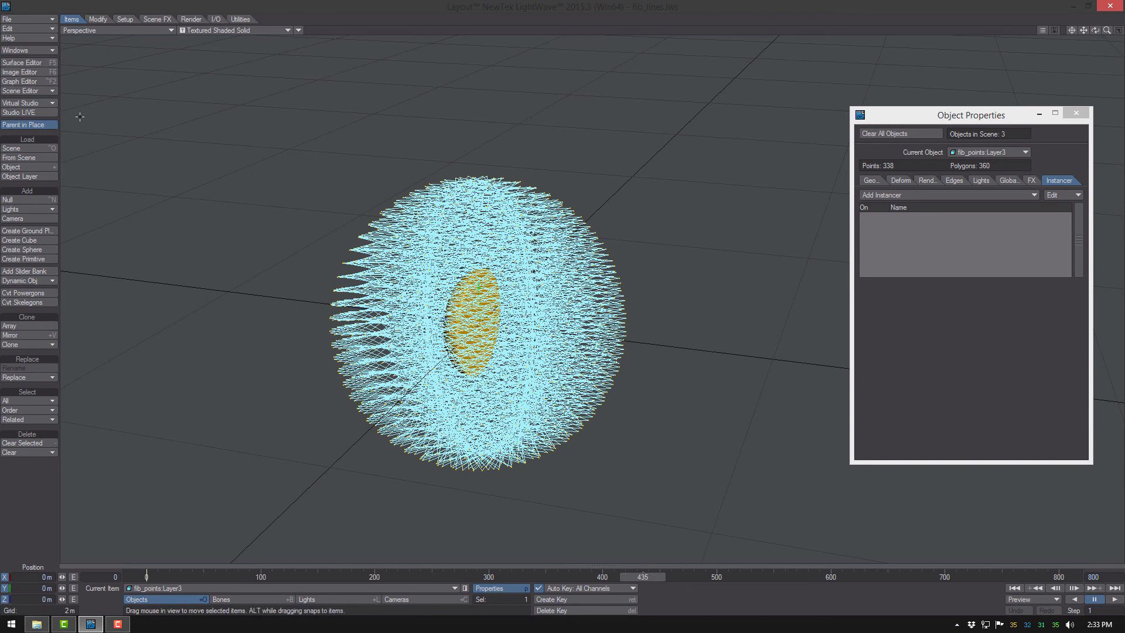
{"action": "left_click", "coordinate": [53, 91]}
{"action": "left_click", "coordinate": [31, 47]}
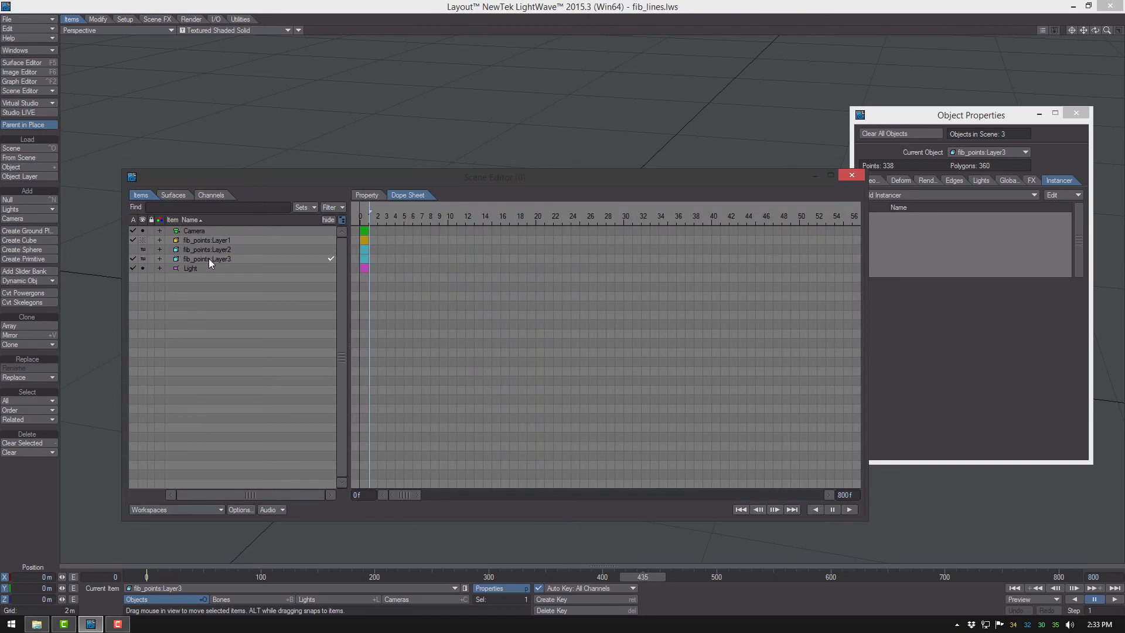
{"action": "left_click", "coordinate": [852, 175]}
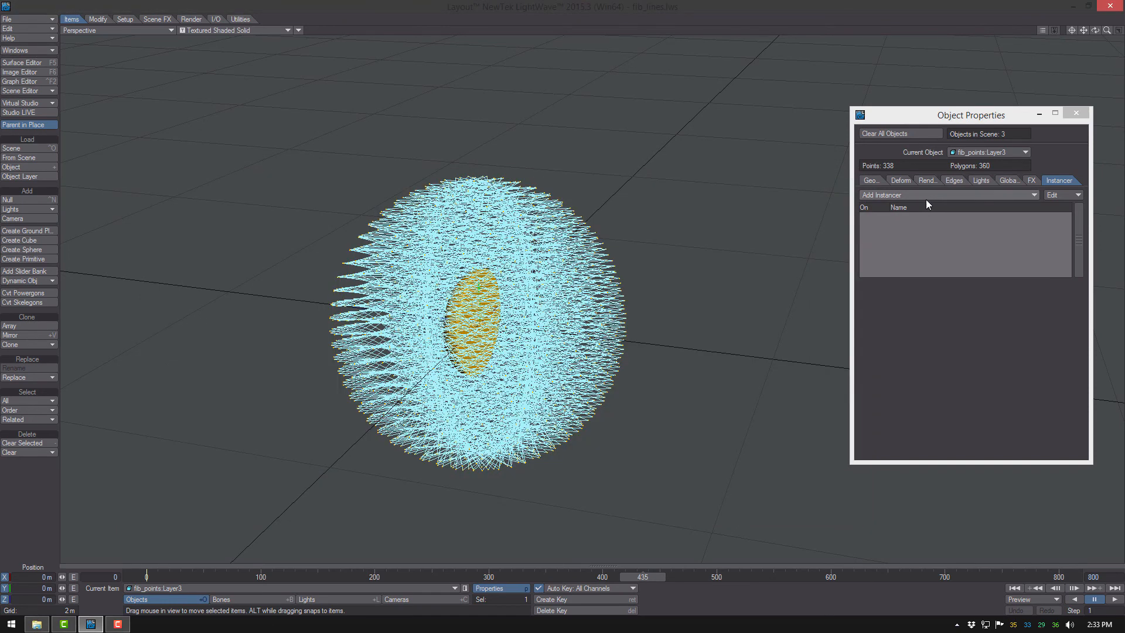
- Add a DP Instancer to fib_points:Layer3 with the Grouped reference mixer and fib_points:Layer3 as its reference object
{"action": "left_click", "coordinate": [926, 195]}
{"action": "left_click", "coordinate": [938, 205]}
{"action": "double_click", "coordinate": [950, 216]}
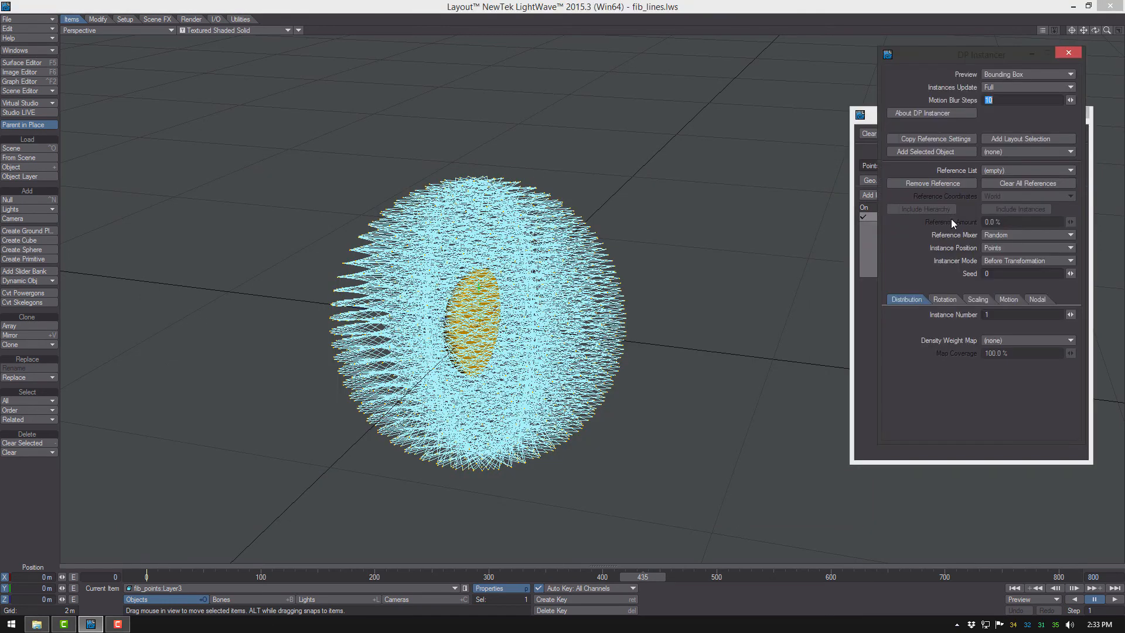
{"action": "left_click", "coordinate": [1018, 235]}
{"action": "left_click", "coordinate": [1027, 243]}
{"action": "left_click", "coordinate": [1010, 154]}
{"action": "left_click", "coordinate": [1033, 178]}
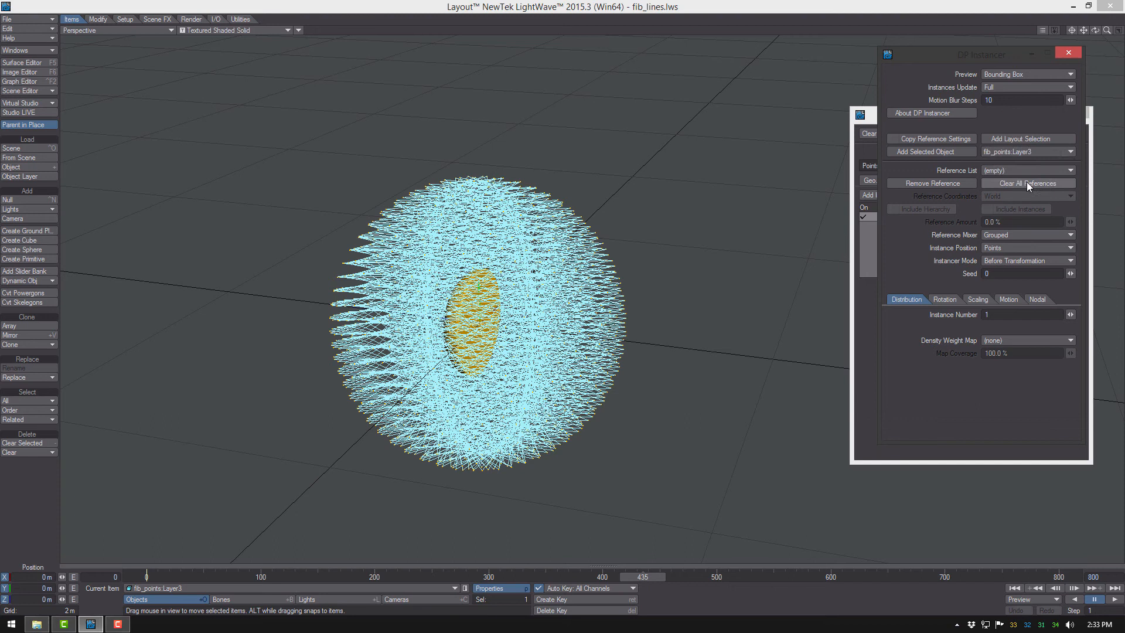
{"action": "left_click", "coordinate": [923, 150]}
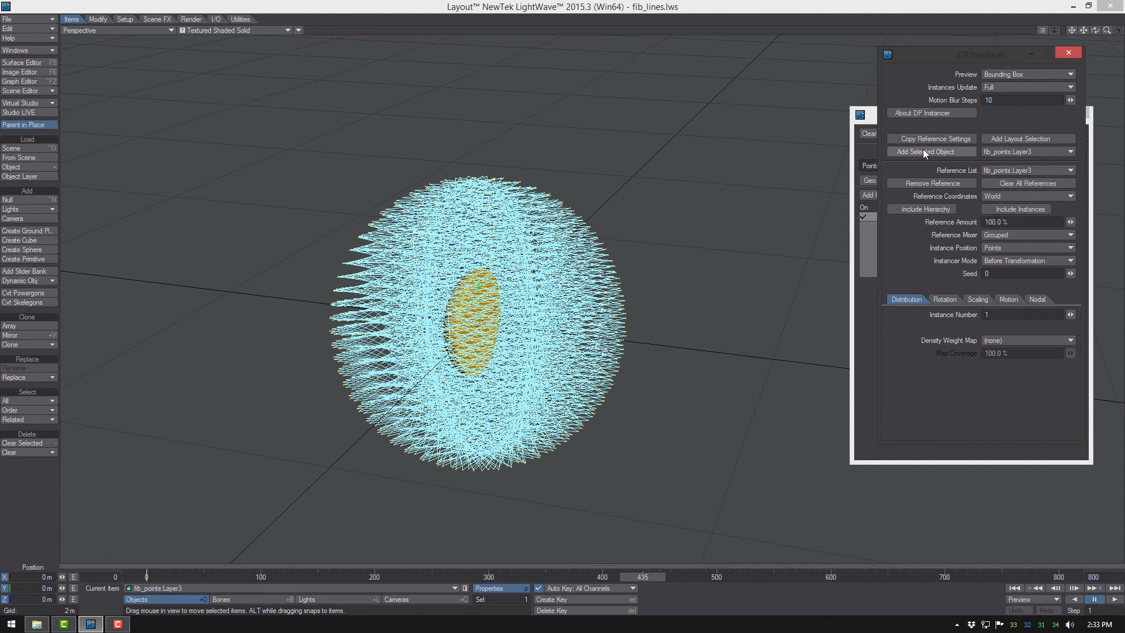
- Set the DP Instancer's instance position to Pivot and its instance number to 1000
{"action": "left_click", "coordinate": [1014, 249]}
{"action": "left_click", "coordinate": [1003, 235]}
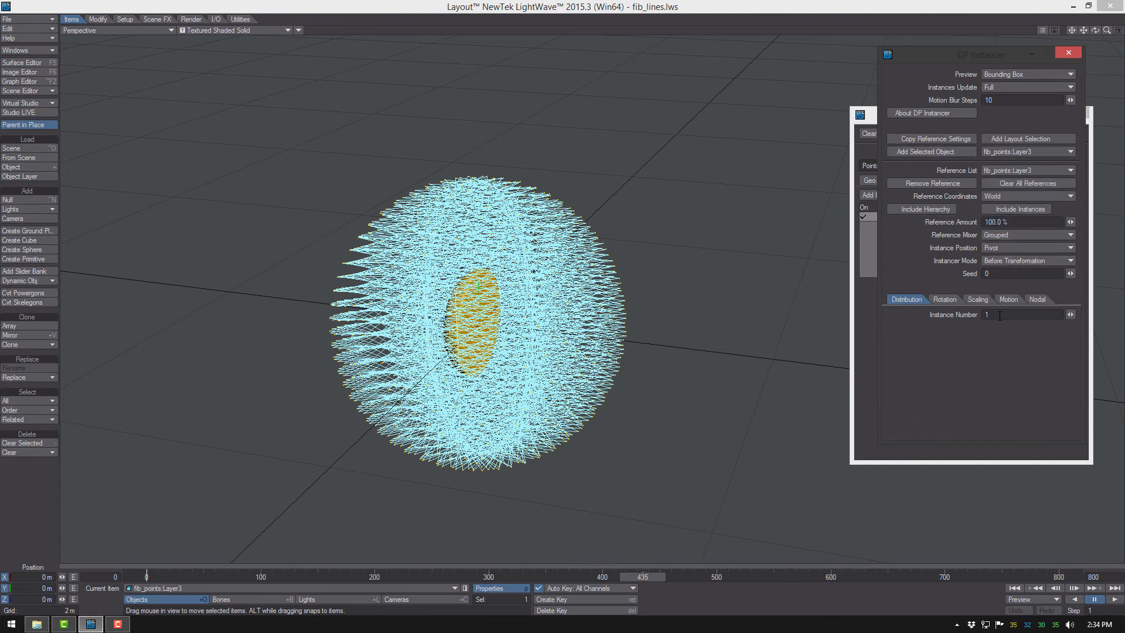
{"action": "type", "text": "1000"}
- Enable the instancer's node tree and add an Instance Info and a Point Info node from DP Kit
{"action": "left_click", "coordinate": [1036, 300]}
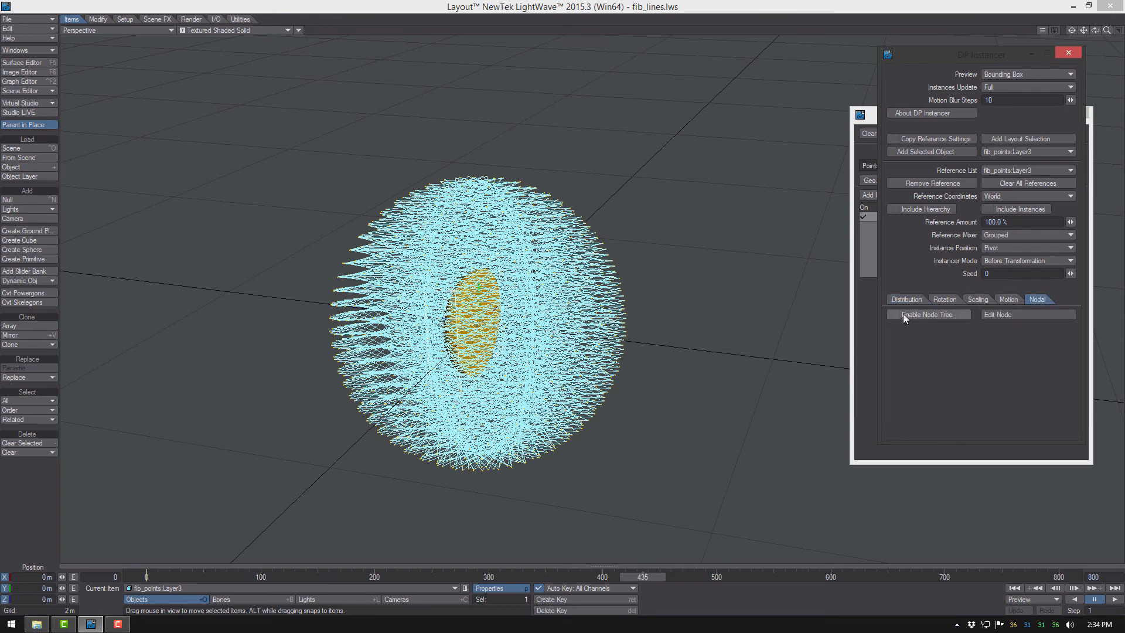
{"action": "left_click", "coordinate": [1019, 317]}
{"action": "right_click", "coordinate": [670, 301]}
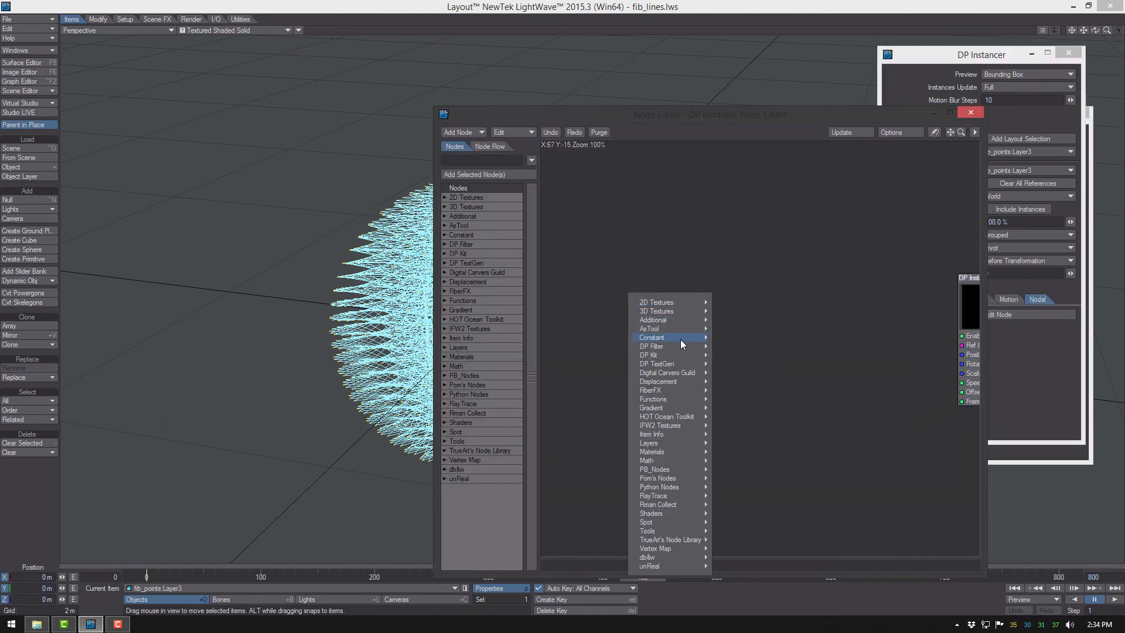
{"action": "mouse_move", "coordinate": [675, 354]}
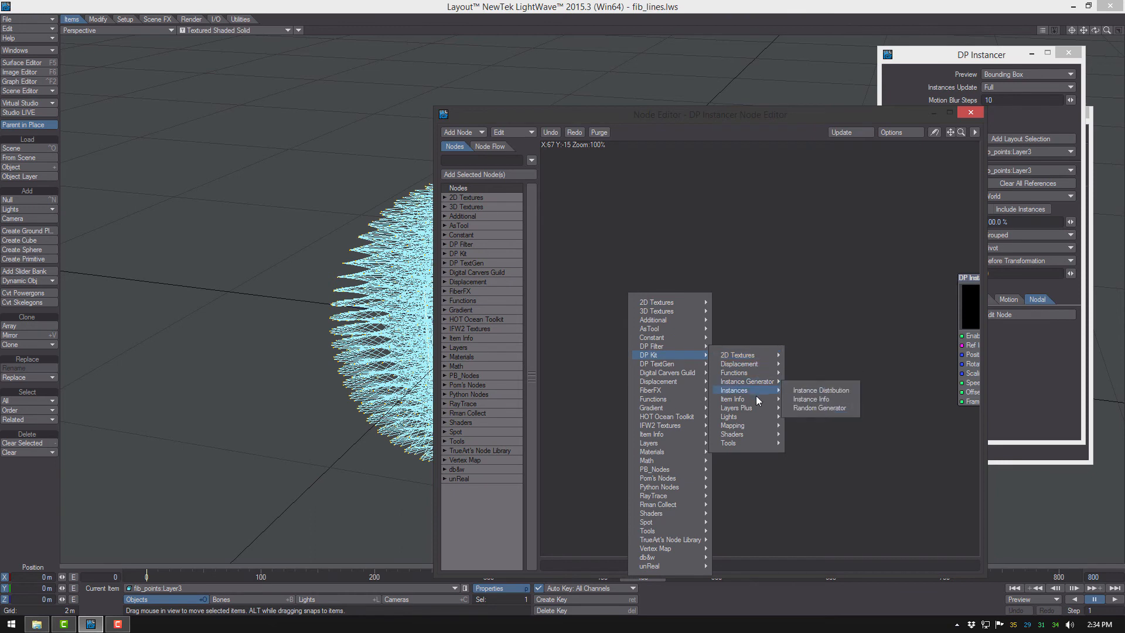
{"action": "mouse_move", "coordinate": [762, 399]}
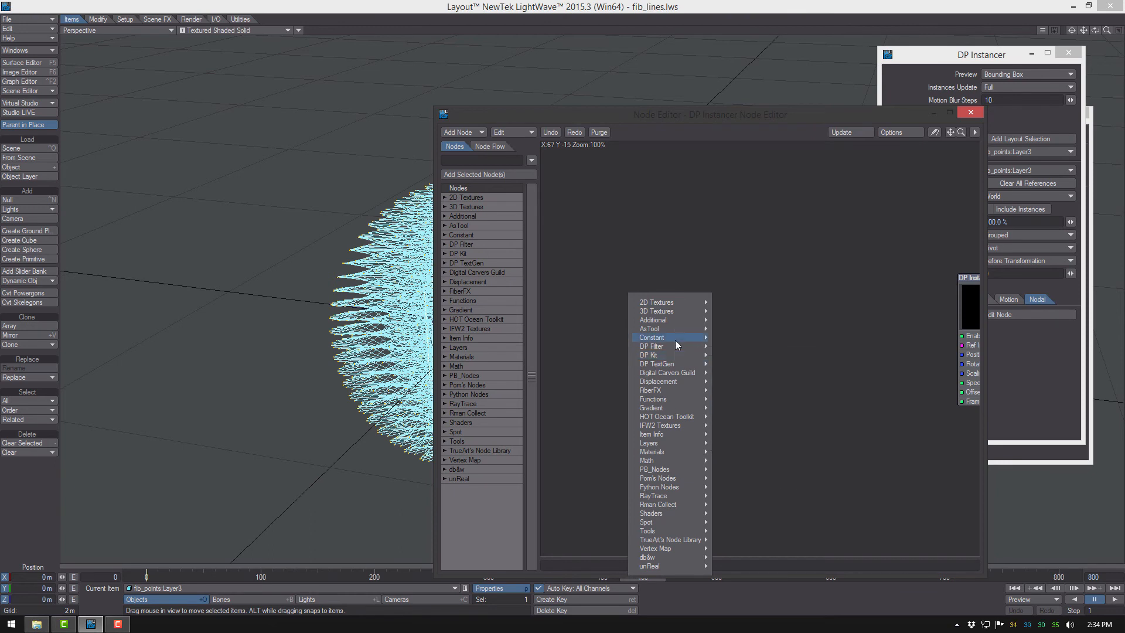
{"action": "mouse_move", "coordinate": [747, 381]}
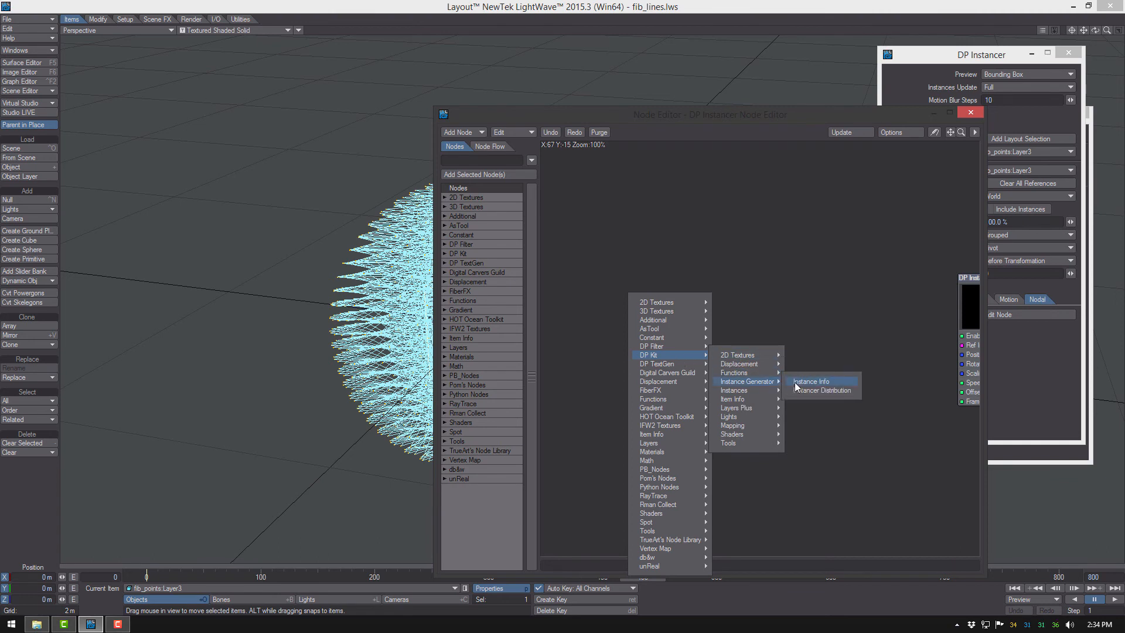
{"action": "left_click", "coordinate": [795, 382]}
{"action": "right_click", "coordinate": [755, 367]}
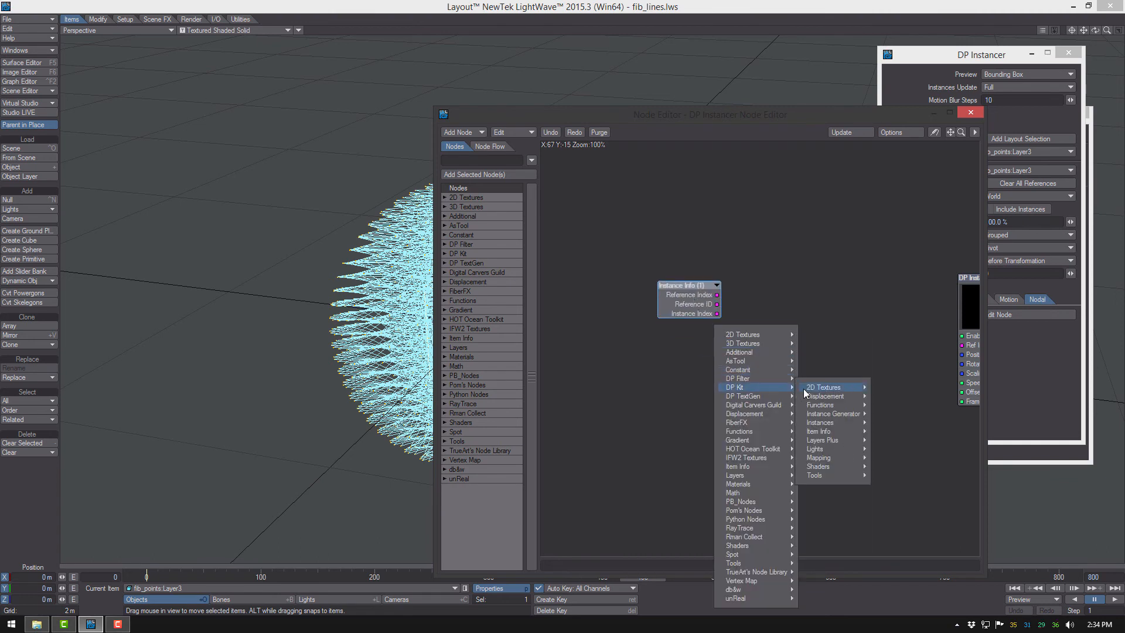
{"action": "mouse_move", "coordinate": [847, 438]}
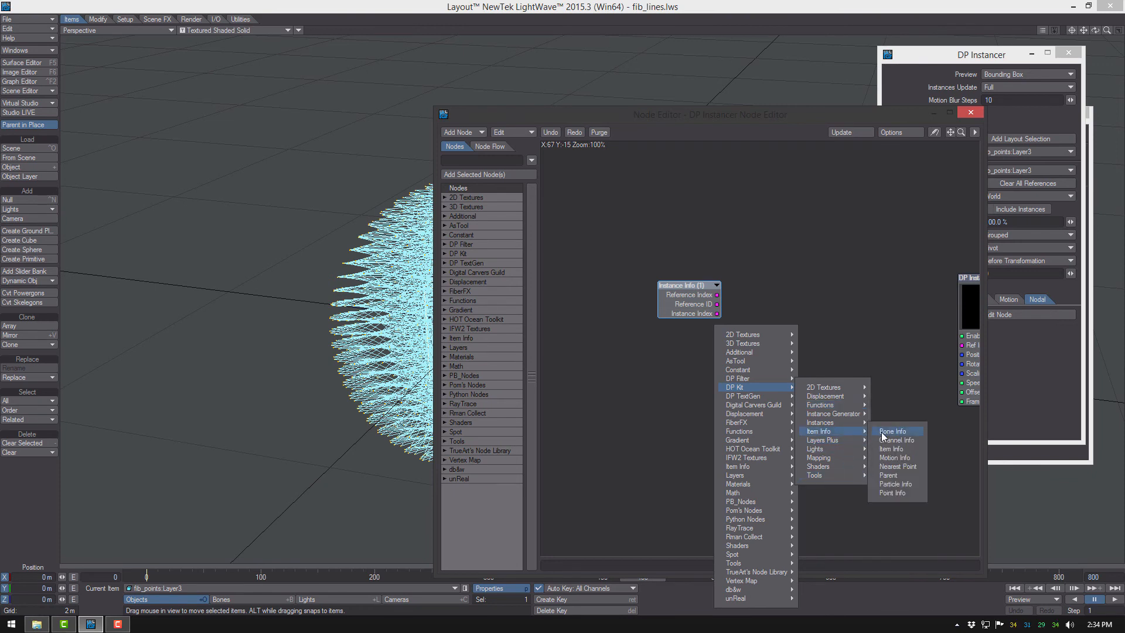
{"action": "left_click", "coordinate": [905, 488]}
{"action": "left_click_drag", "start_coordinate": [770, 335], "coordinate": [702, 329]}
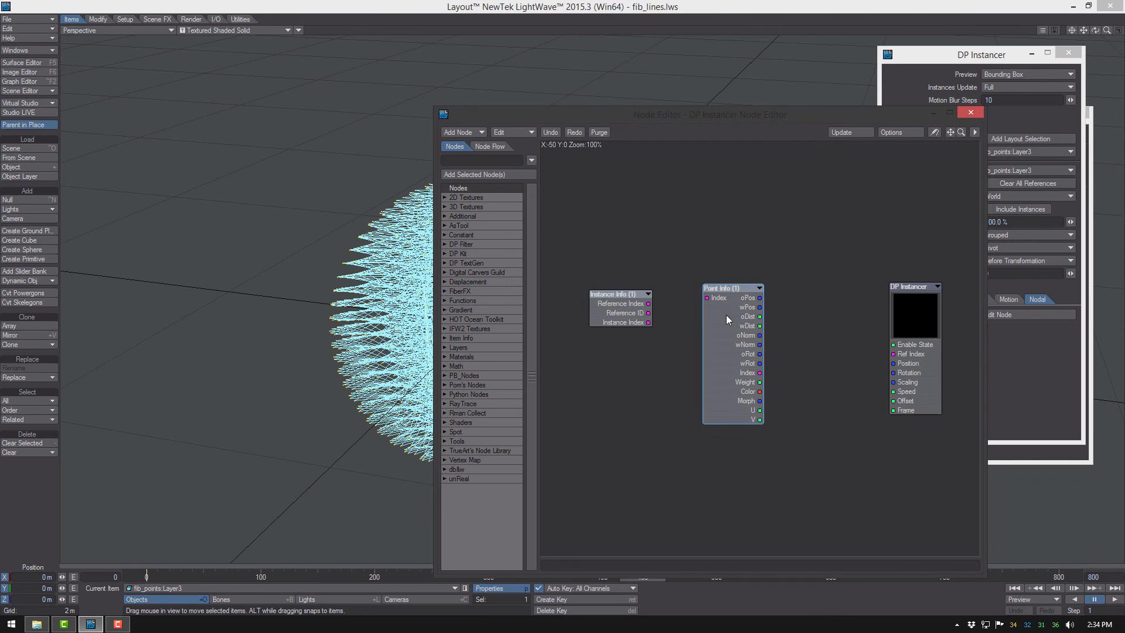
- Set Point Info's object to fib_points:Layer1, and connect Instance Index to its Index and wPos to the instancer's Position
{"action": "double_click", "coordinate": [727, 319]}
{"action": "left_click", "coordinate": [410, 104]}
{"action": "left_click", "coordinate": [432, 116]}
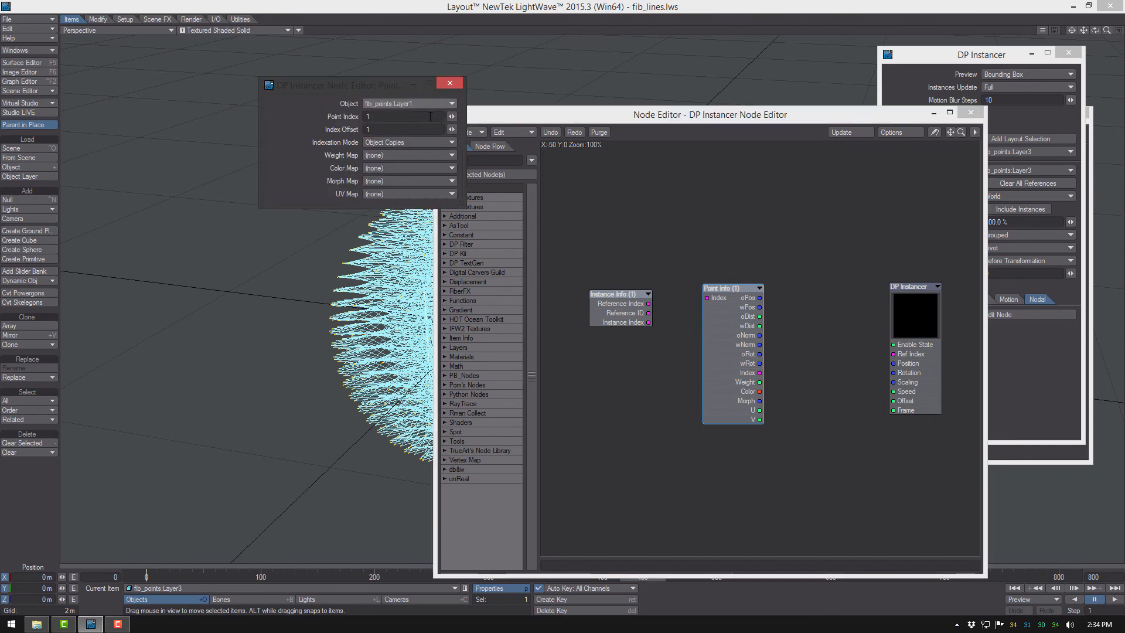
{"action": "left_click_drag", "start_coordinate": [649, 323], "coordinate": [906, 371]}
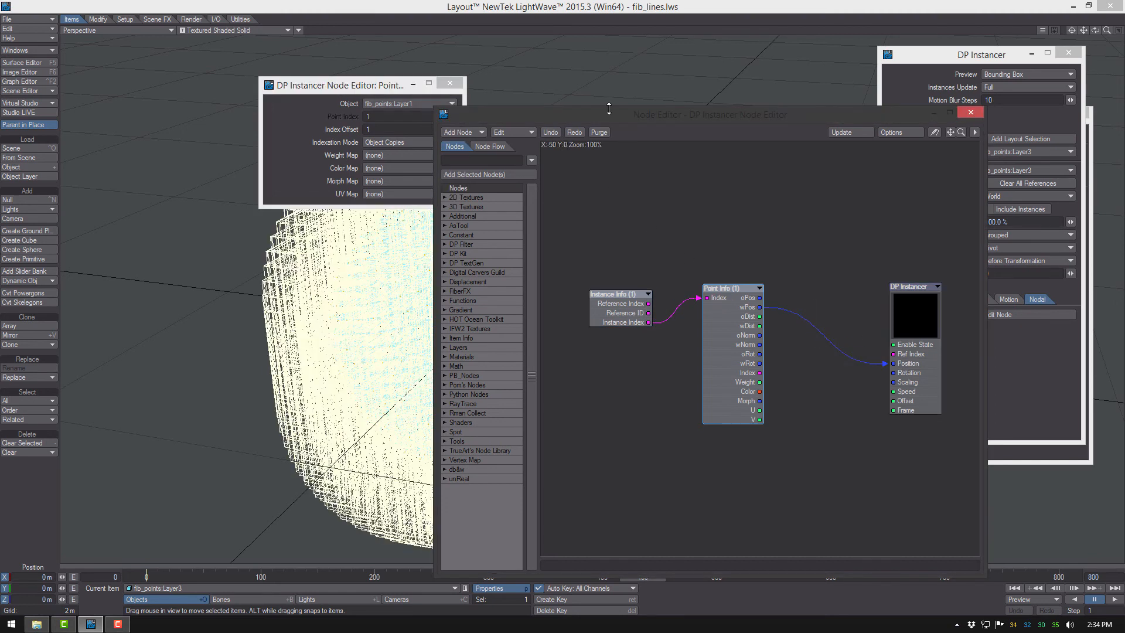
- Set the DP Instancer preview to Shaded Solid with 1 motion blur step, and move the node editor off the sphere
{"action": "left_click_drag", "start_coordinate": [828, 115], "coordinate": [780, 116]}
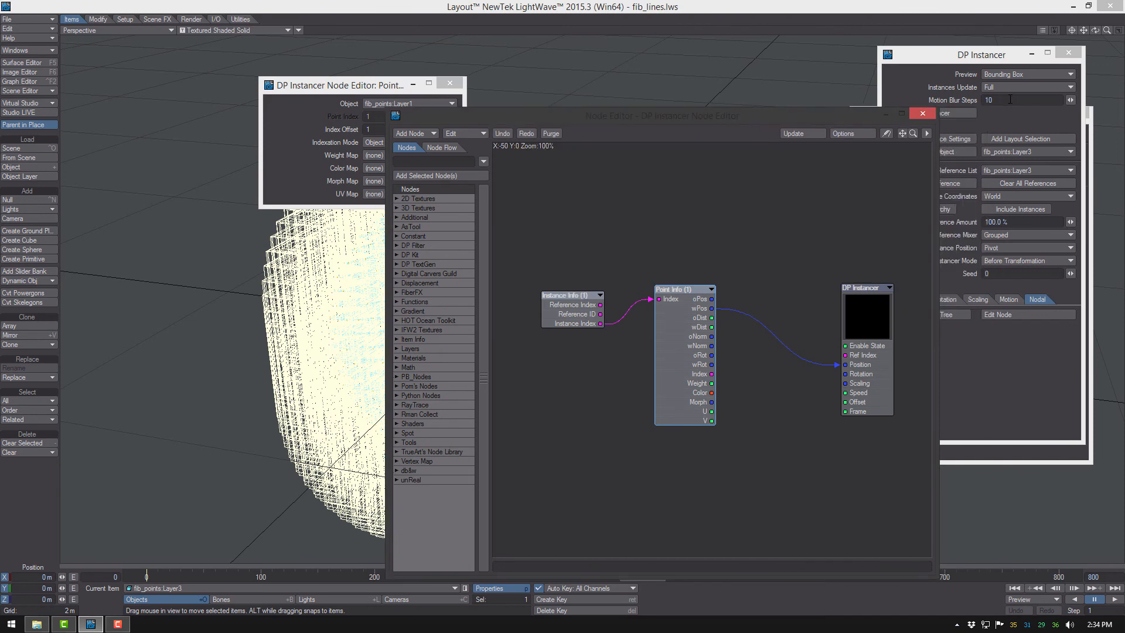
{"action": "left_click", "coordinate": [1026, 74]}
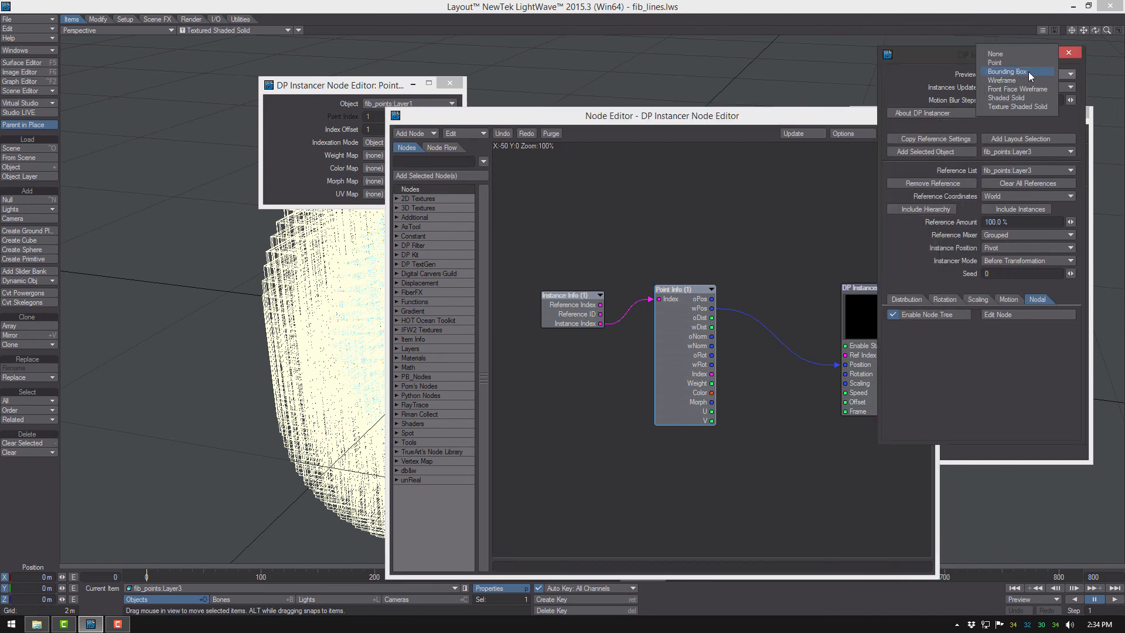
{"action": "left_click", "coordinate": [1034, 100]}
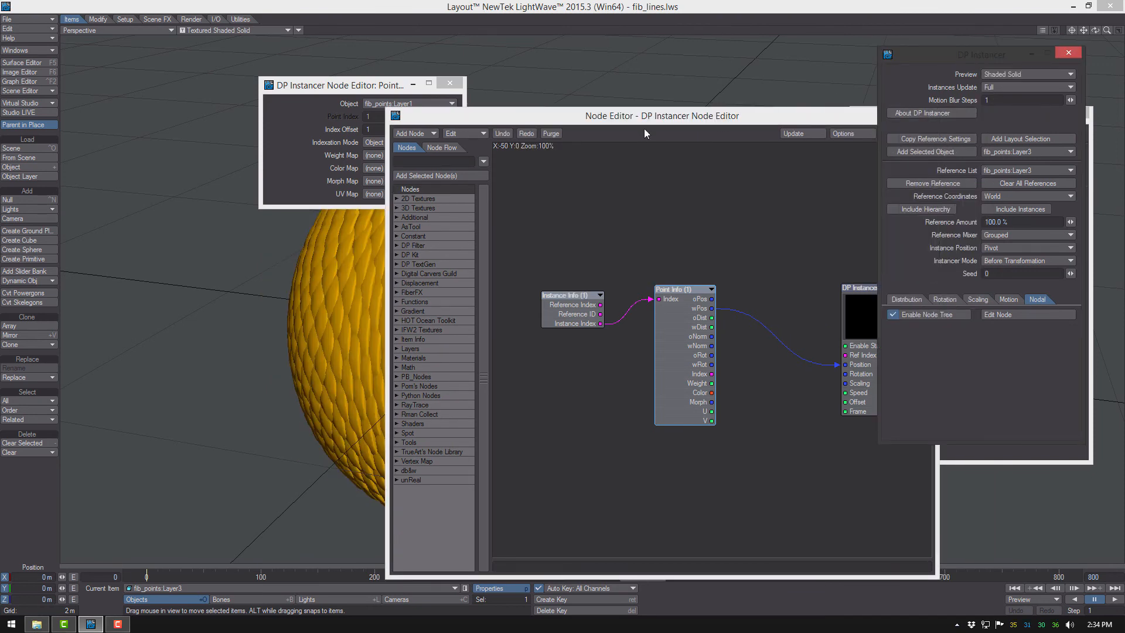
{"action": "left_click_drag", "start_coordinate": [555, 122], "coordinate": [673, 98]}
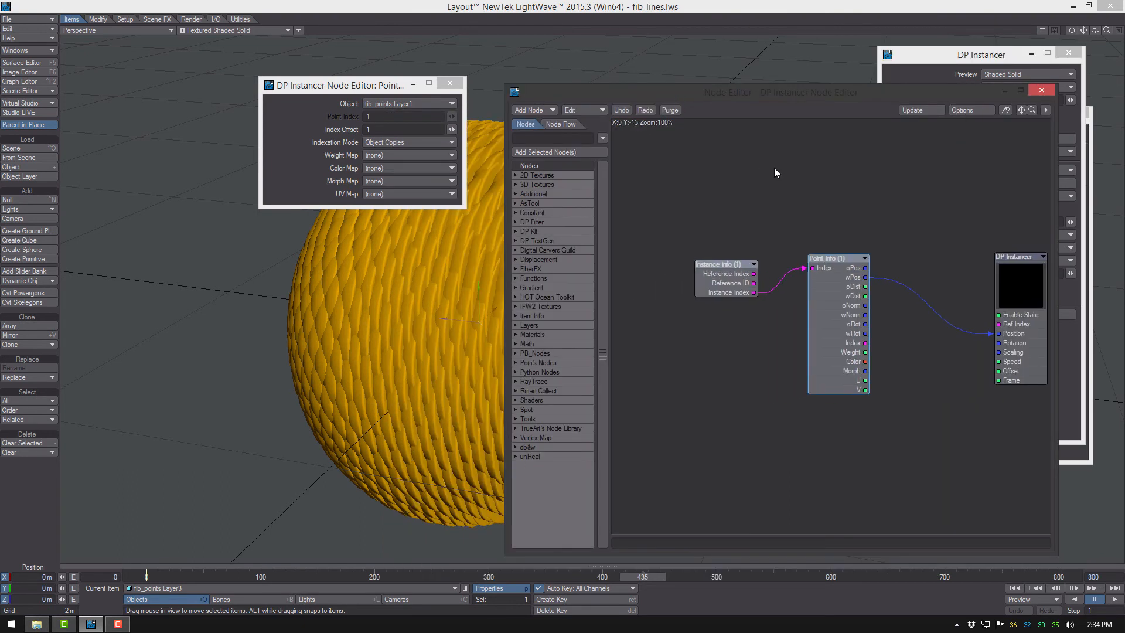
- Add a DP Kit Align To node and a constant Vector node to the instancer's node tree
{"action": "left_click_drag", "start_coordinate": [867, 415], "coordinate": [784, 384], "text": "alt"}
{"action": "right_click", "coordinate": [785, 386]}
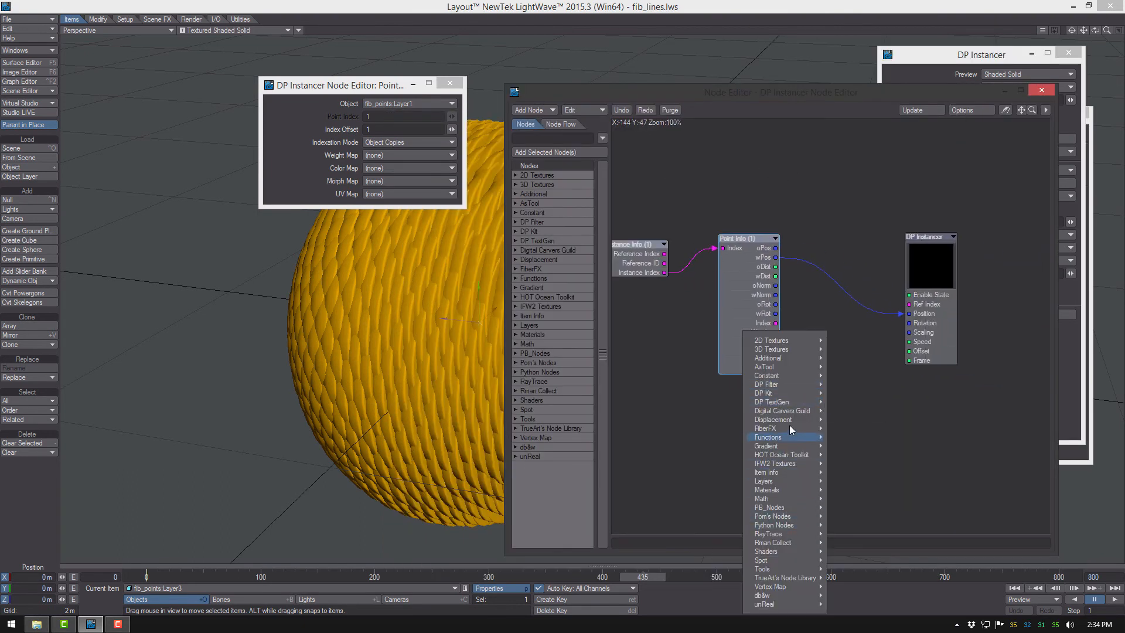
{"action": "mouse_move", "coordinate": [801, 393]}
{"action": "mouse_move", "coordinate": [871, 480]}
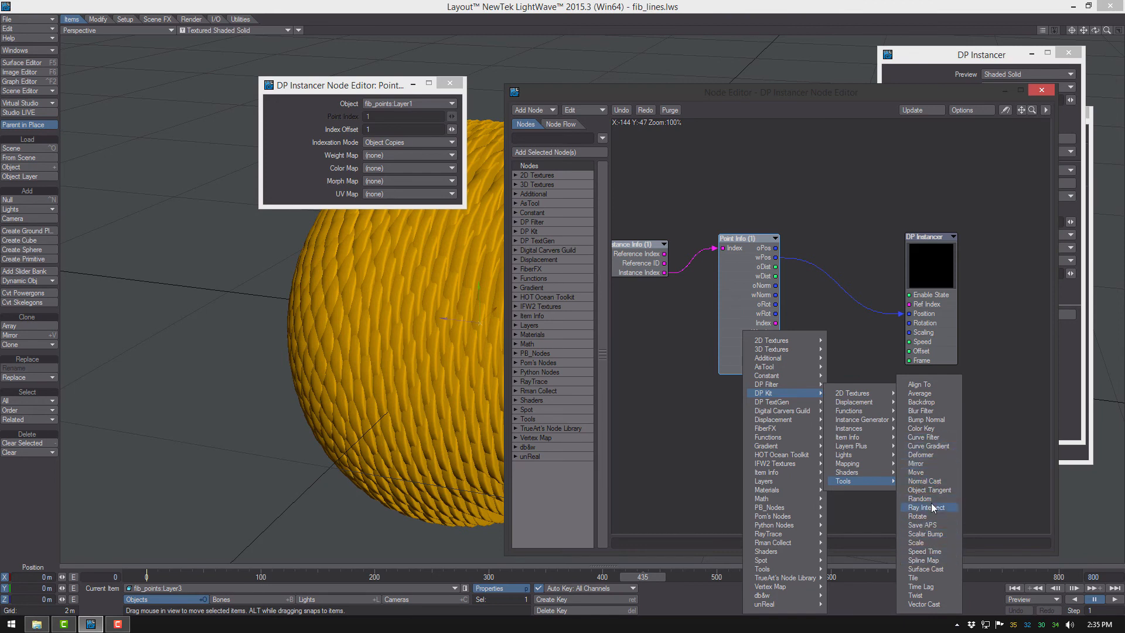
{"action": "left_click", "coordinate": [919, 385]}
{"action": "right_click", "coordinate": [748, 427]}
{"action": "mouse_move", "coordinate": [761, 374]}
{"action": "left_click", "coordinate": [807, 436]}
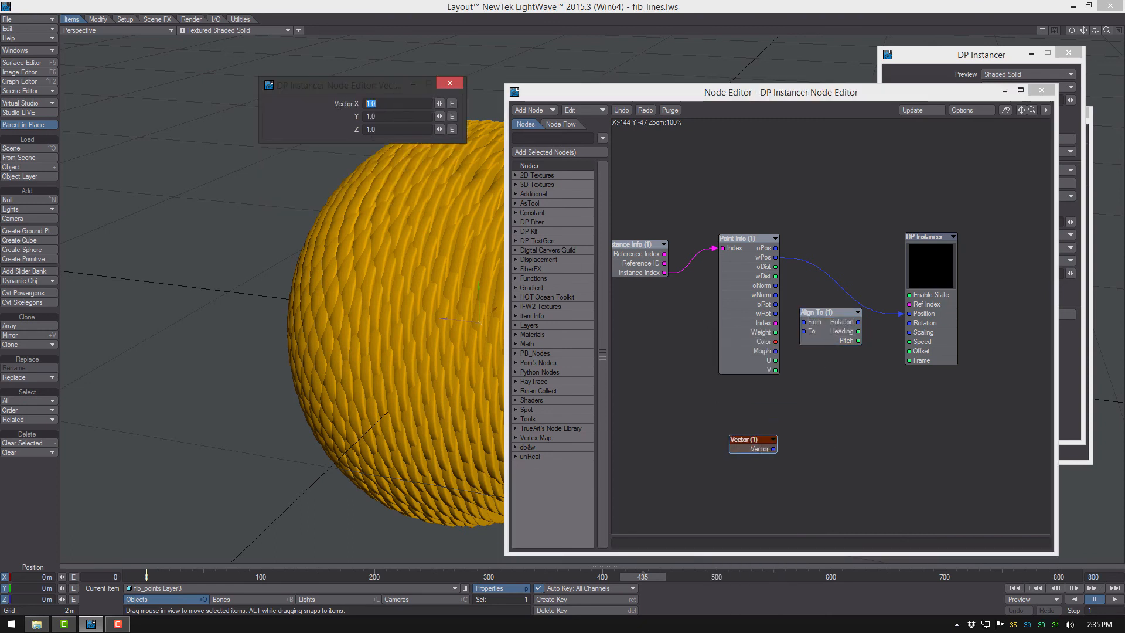
- Zero the Vector node's components, then connect wPos to Align To's From, the vector to To, and Rotation to the instancer's Rotation
{"action": "type", "text": "0"}
{"action": "key", "text": "Return"}
{"action": "double_click", "coordinate": [383, 118]}
{"action": "type", "text": "0"}
{"action": "key", "text": "Tab"}
{"action": "left_click_drag", "start_coordinate": [768, 252], "coordinate": [814, 321]}
{"action": "left_click_drag", "start_coordinate": [774, 448], "coordinate": [920, 324]}
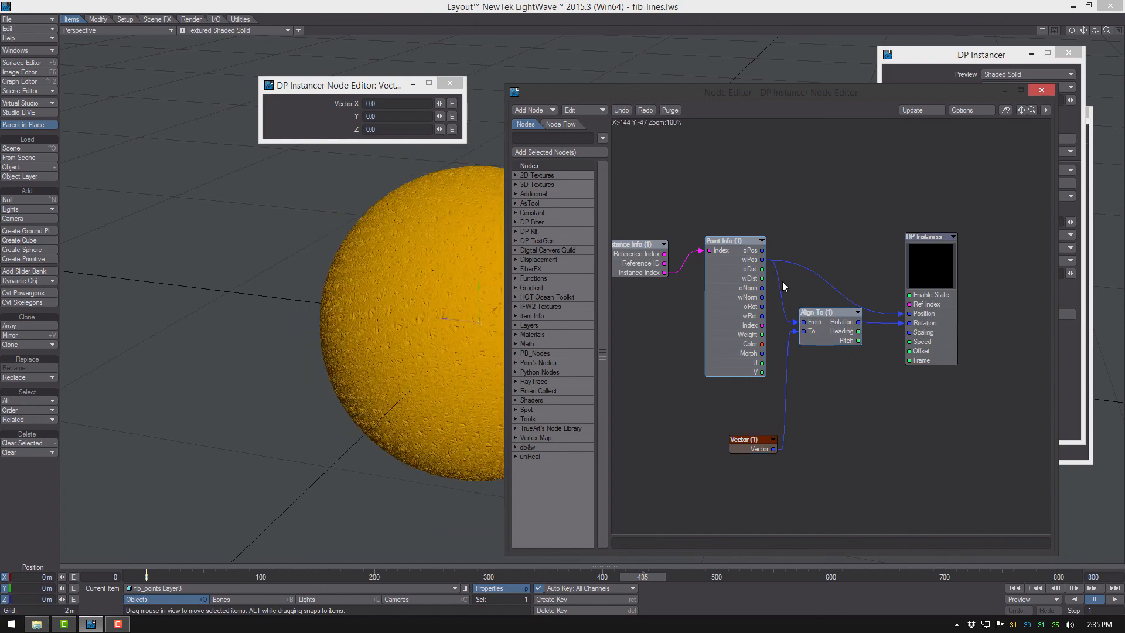
- Swap the Align To inputs so the vector feeds From and wPos feeds To, and check the discs at frame 74
{"action": "left_click_drag", "start_coordinate": [610, 92], "coordinate": [759, 132]}
{"action": "left_click_drag", "start_coordinate": [610, 537], "coordinate": [640, 538], "text": "ctrl+alt"}
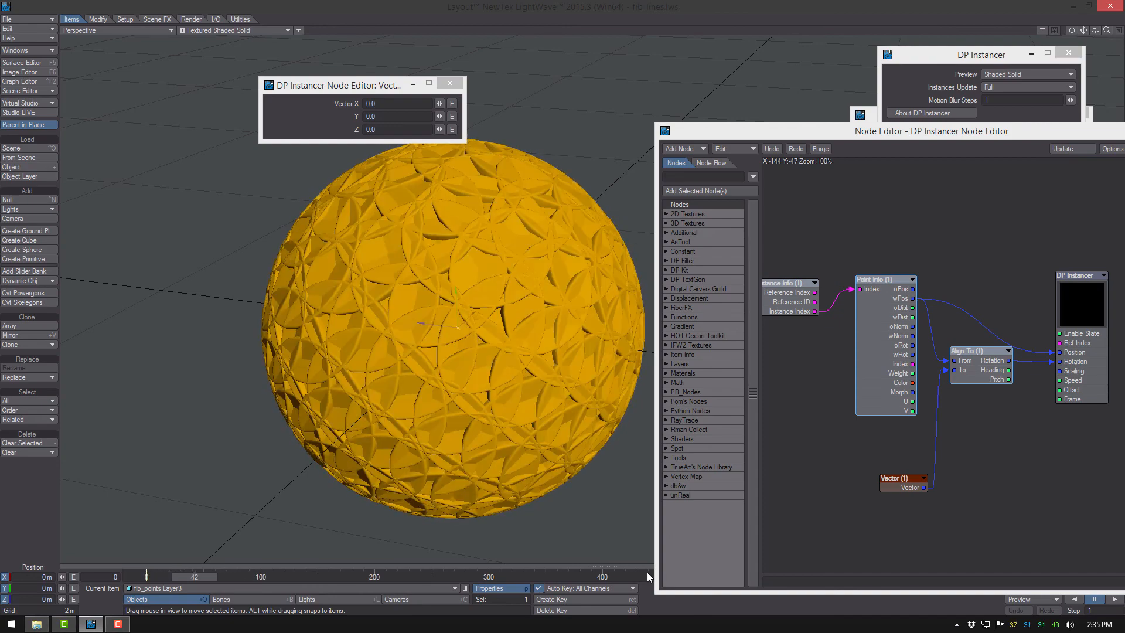
{"action": "left_click_drag", "start_coordinate": [845, 137], "coordinate": [763, 107]}
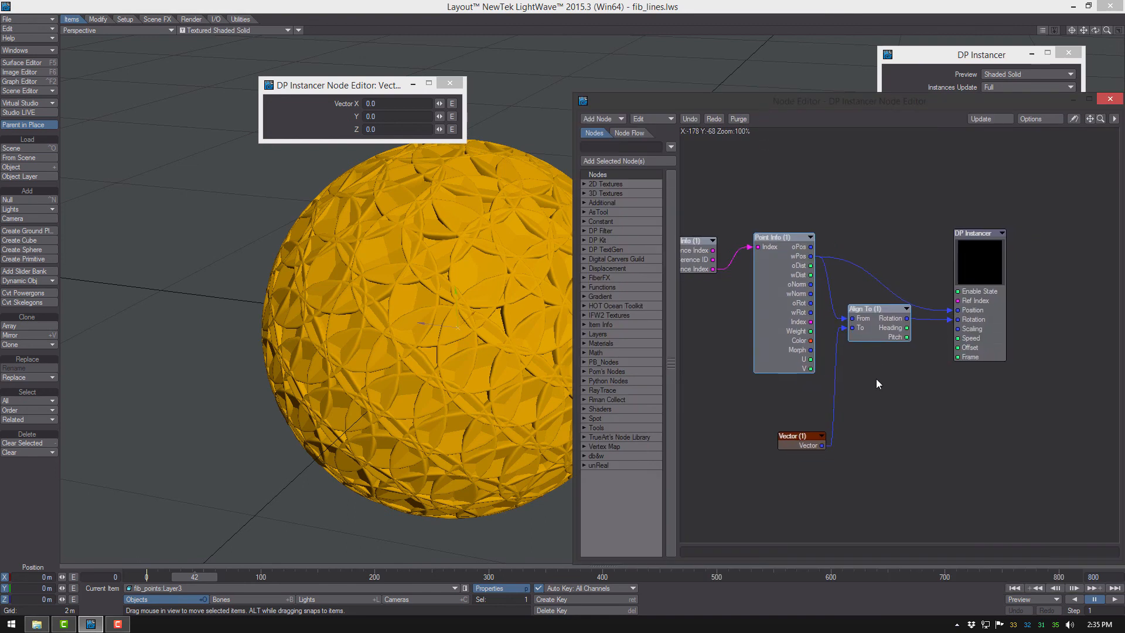
{"action": "left_click_drag", "start_coordinate": [871, 310], "coordinate": [881, 320]}
{"action": "left_click_drag", "start_coordinate": [853, 438], "coordinate": [910, 301]}
{"action": "left_click_drag", "start_coordinate": [207, 577], "coordinate": [231, 577]}
{"action": "key", "text": "comma"}
{"action": "key", "text": "comma"}
{"action": "left_click_drag", "start_coordinate": [560, 305], "coordinate": [502, 314], "text": "alt+shift"}
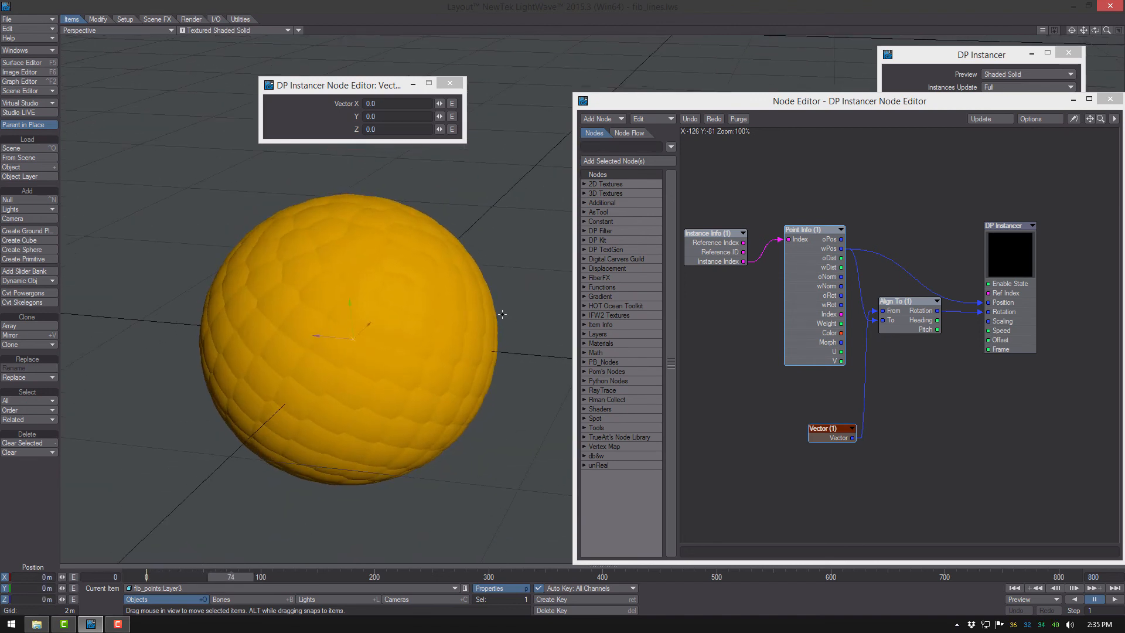
{"action": "right_click", "coordinate": [928, 381]}
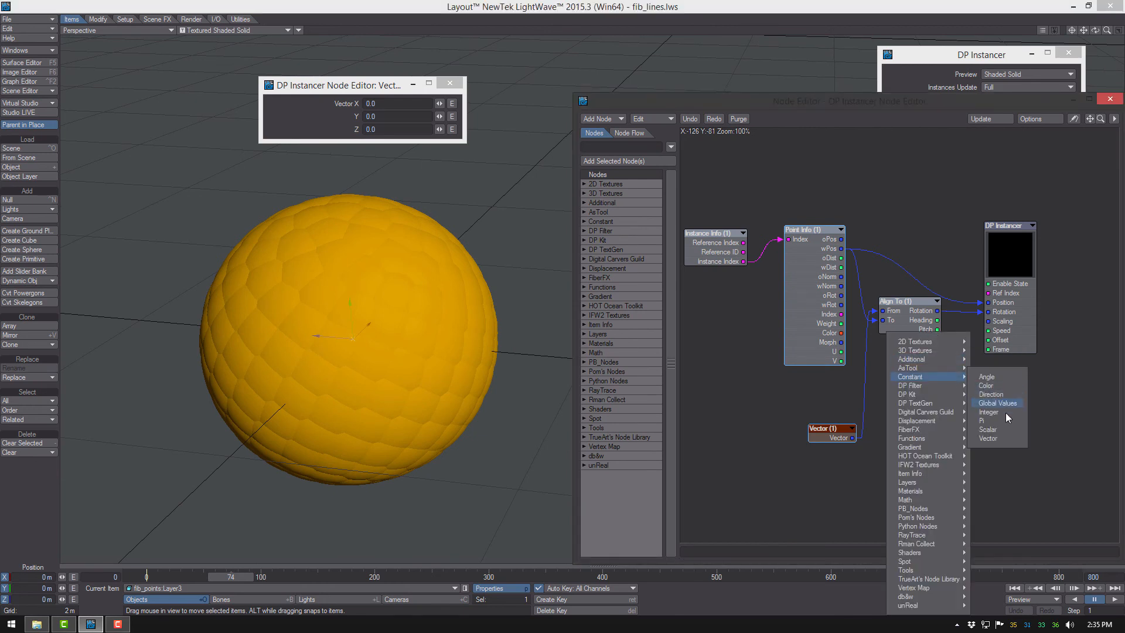
{"action": "left_click", "coordinate": [1006, 412]}
{"action": "left_click_drag", "start_coordinate": [947, 389], "coordinate": [1014, 325]}
{"action": "left_click_drag", "start_coordinate": [962, 422], "coordinate": [923, 384]}
{"action": "key", "text": "Delete"}
- Add a constant Scalar node, connect it to the instancer's Scaling input, and reduce its value to 0.299
{"action": "right_click", "coordinate": [955, 368]}
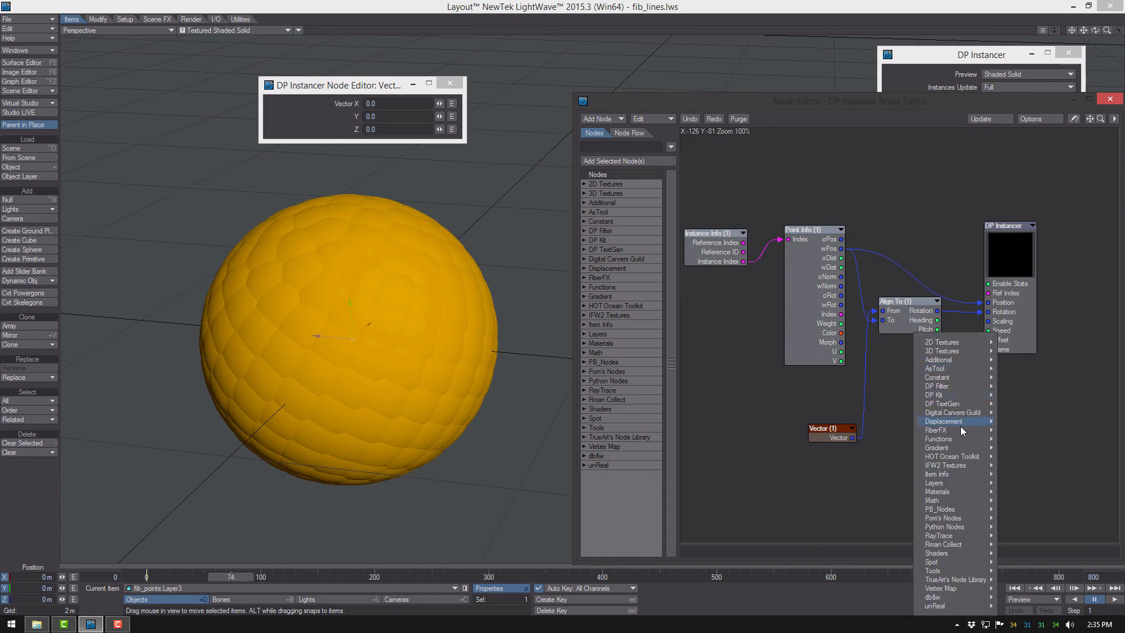
{"action": "mouse_move", "coordinate": [966, 376]}
{"action": "left_click", "coordinate": [1025, 421]}
{"action": "left_click_drag", "start_coordinate": [917, 341], "coordinate": [980, 322]}
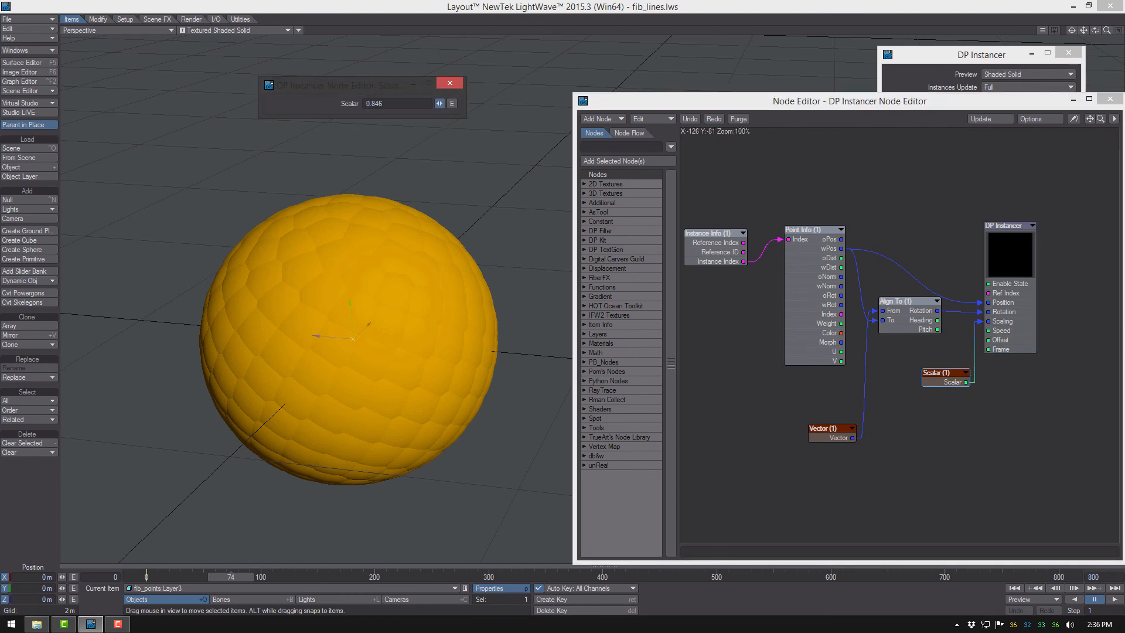
{"action": "left_click_drag", "start_coordinate": [440, 103], "coordinate": [438, 103]}
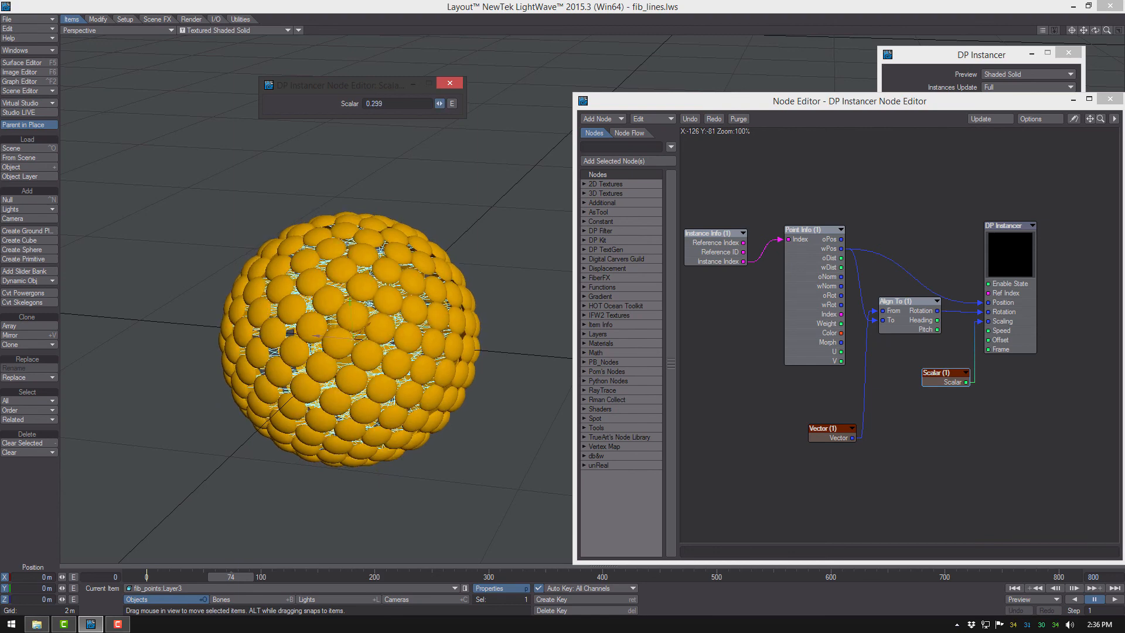
- Reduce the Scalar node's value to 0.163 while viewing frame 346, and preview the animation up to frame 652
{"action": "left_click_drag", "start_coordinate": [500, 154], "coordinate": [527, 123], "text": "alt"}
{"action": "left_click_drag", "start_coordinate": [375, 469], "coordinate": [315, 481], "text": "alt"}
{"action": "mouse_move", "coordinate": [242, 580]}
{"action": "left_mouse_down"}
{"action": "mouse_move", "coordinate": [577, 580]}
{"action": "mouse_move", "coordinate": [541, 580]}
{"action": "left_mouse_up"}
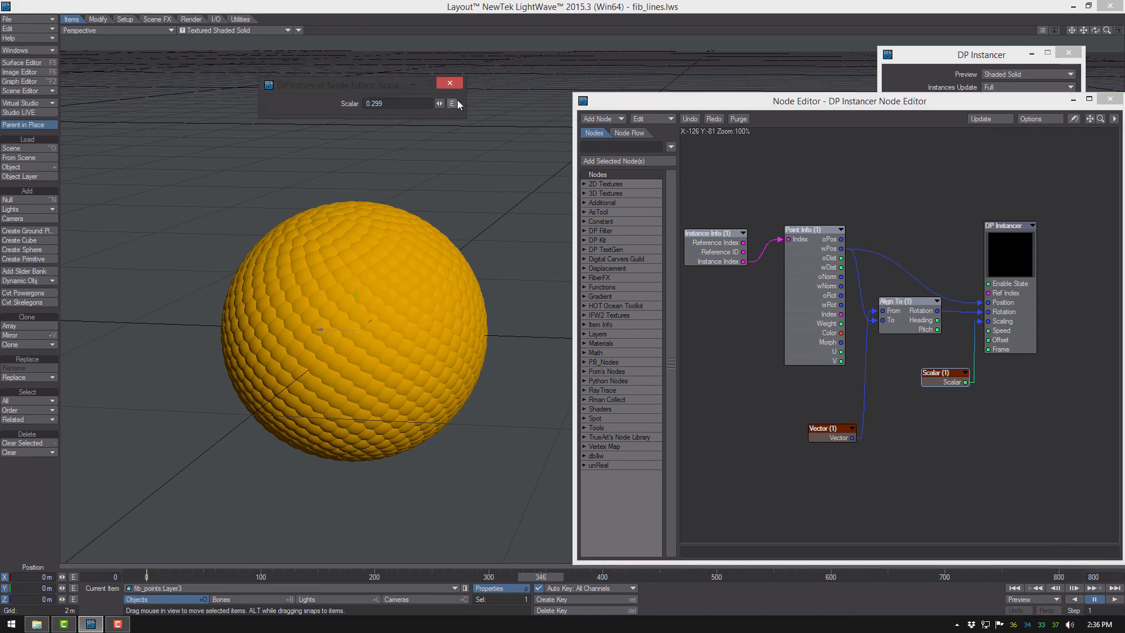
{"action": "left_click_drag", "start_coordinate": [439, 103], "coordinate": [415, 103]}
{"action": "mouse_move", "coordinate": [357, 247]}
{"action": "left_mouse_down", "text": "alt"}
{"action": "mouse_move", "coordinate": [346, 240]}
{"action": "mouse_move", "coordinate": [360, 287]}
{"action": "mouse_move", "coordinate": [387, 255]}
{"action": "mouse_move", "coordinate": [371, 243]}
{"action": "left_mouse_up", "text": "alt"}
{"action": "left_click_drag", "start_coordinate": [473, 230], "coordinate": [437, 255], "text": "alt"}
{"action": "left_click_drag", "start_coordinate": [441, 107], "coordinate": [438, 107]}
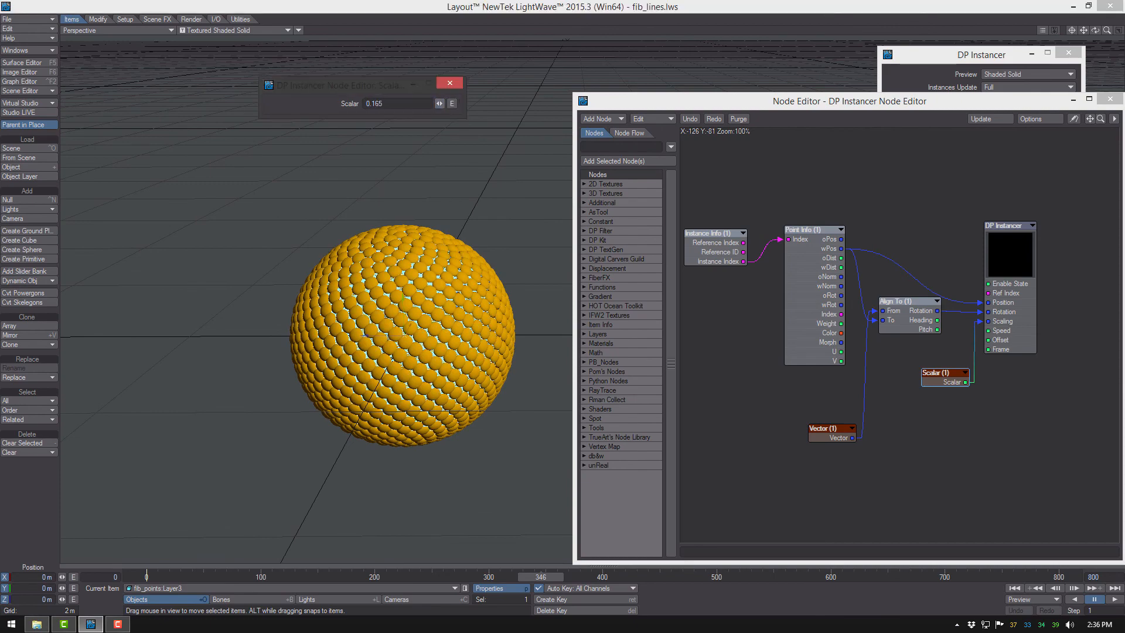
{"action": "mouse_move", "coordinate": [403, 335]}
{"action": "left_mouse_down", "text": "ctrl+alt"}
{"action": "mouse_move", "coordinate": [450, 336]}
{"action": "mouse_move", "coordinate": [417, 317]}
{"action": "mouse_move", "coordinate": [469, 311]}
{"action": "mouse_move", "coordinate": [387, 328]}
{"action": "left_mouse_up", "text": "ctrl+alt"}
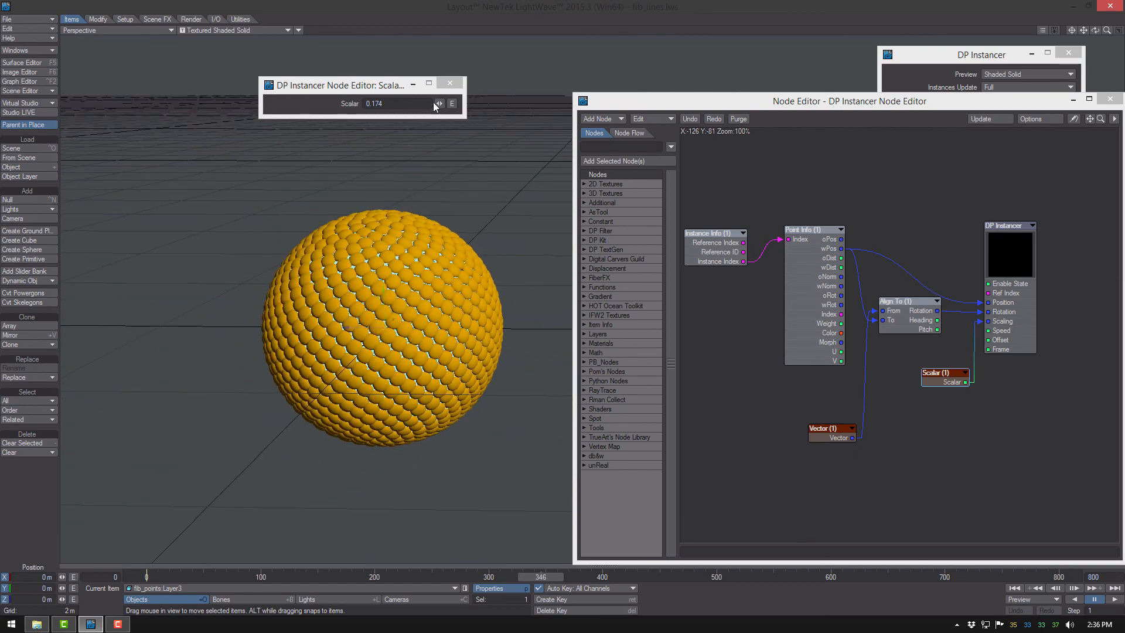
{"action": "left_click_drag", "start_coordinate": [439, 105], "coordinate": [434, 105]}
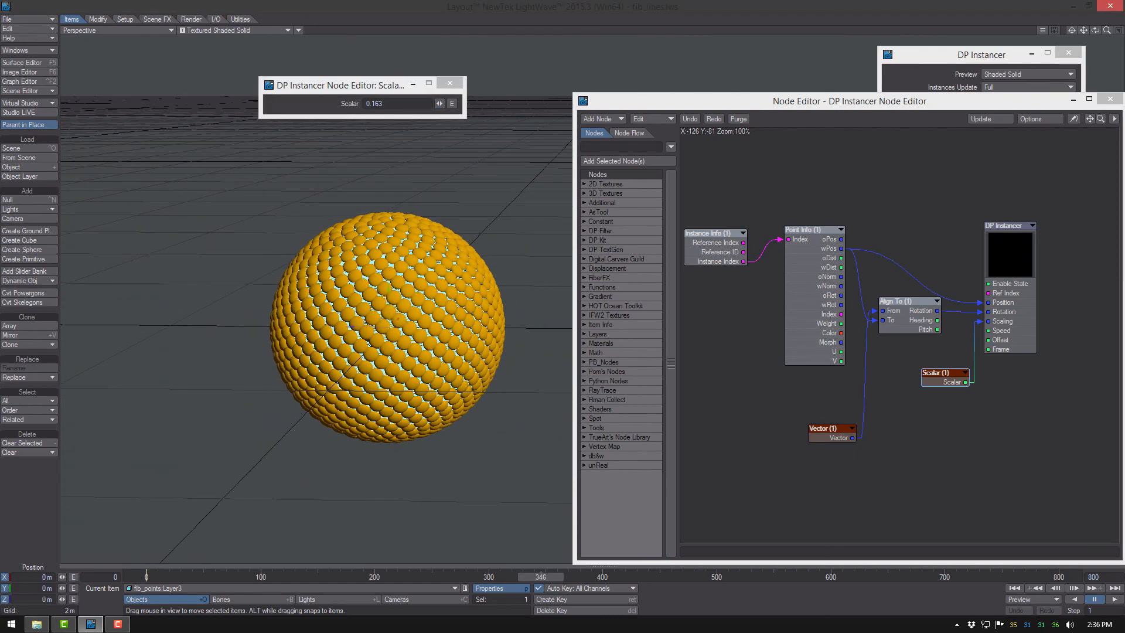
{"action": "left_click_drag", "start_coordinate": [557, 580], "coordinate": [890, 581]}
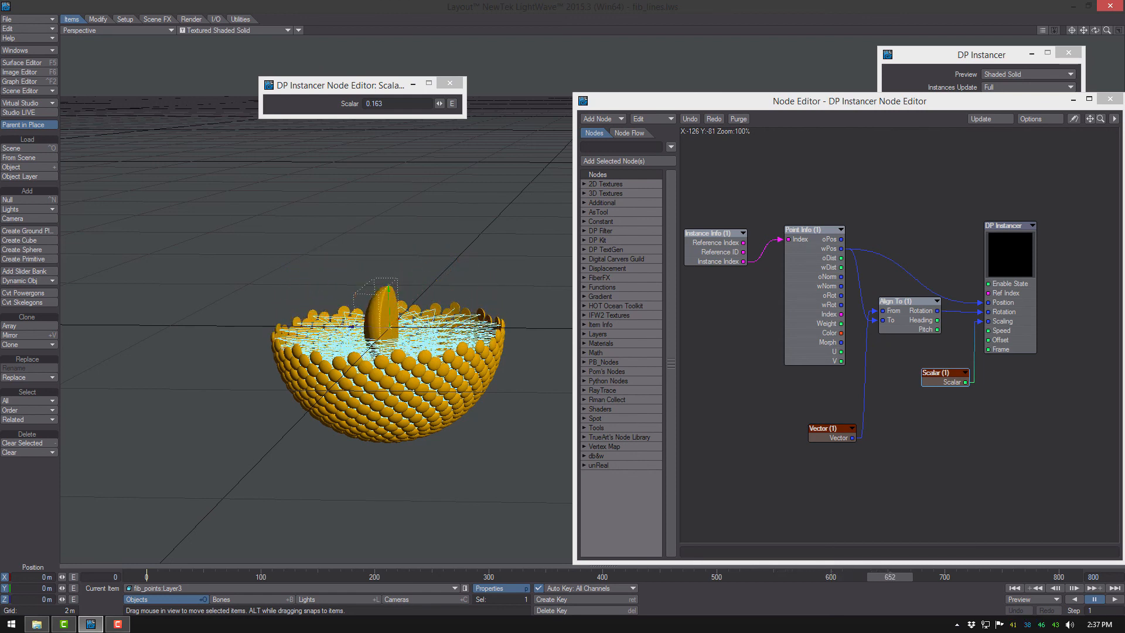